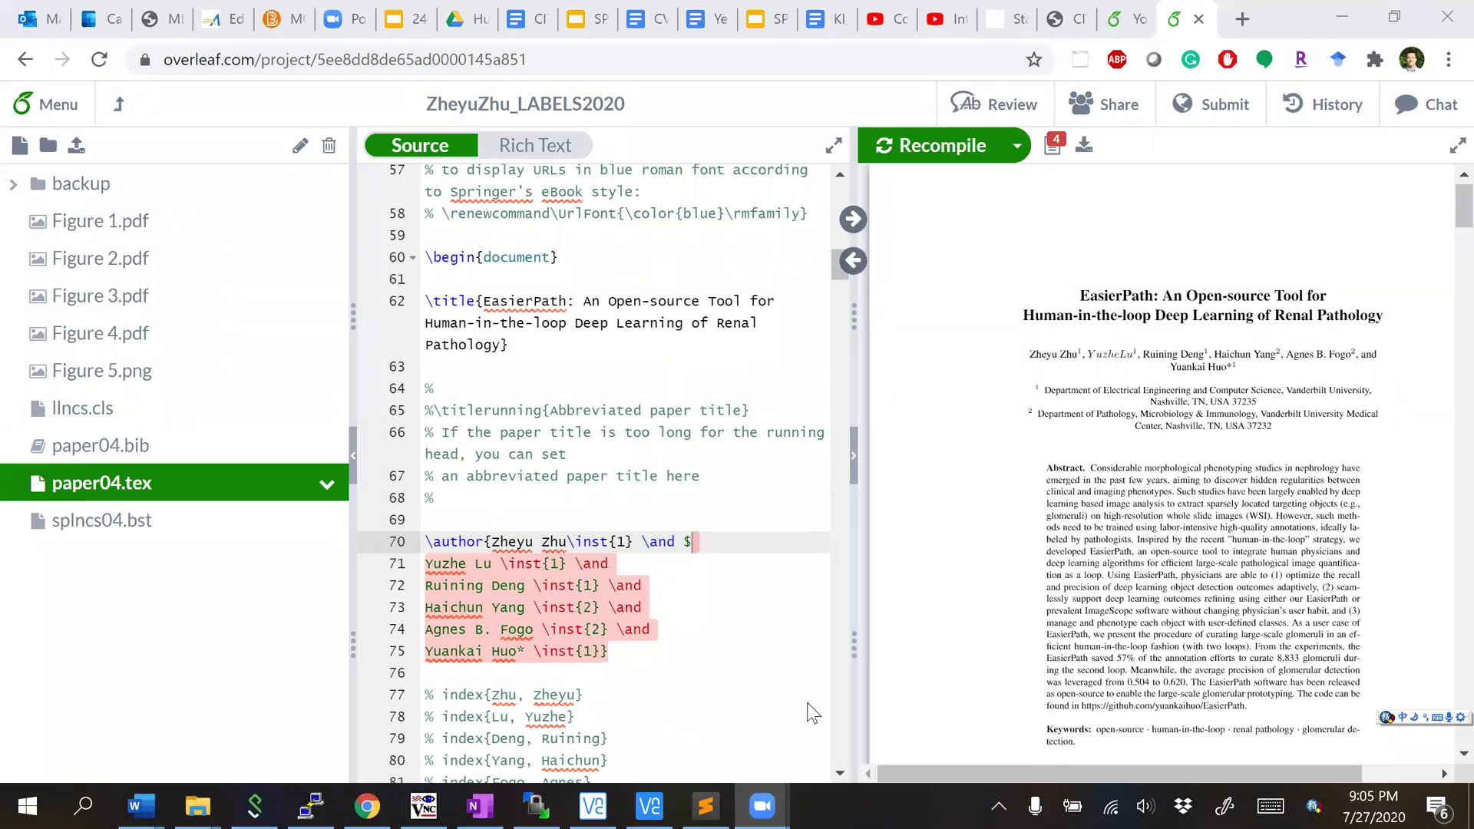
# Step: Scroll through the compiled PDF of paper04.tex in the Overleaf preview
pyautogui.click(290, 658)
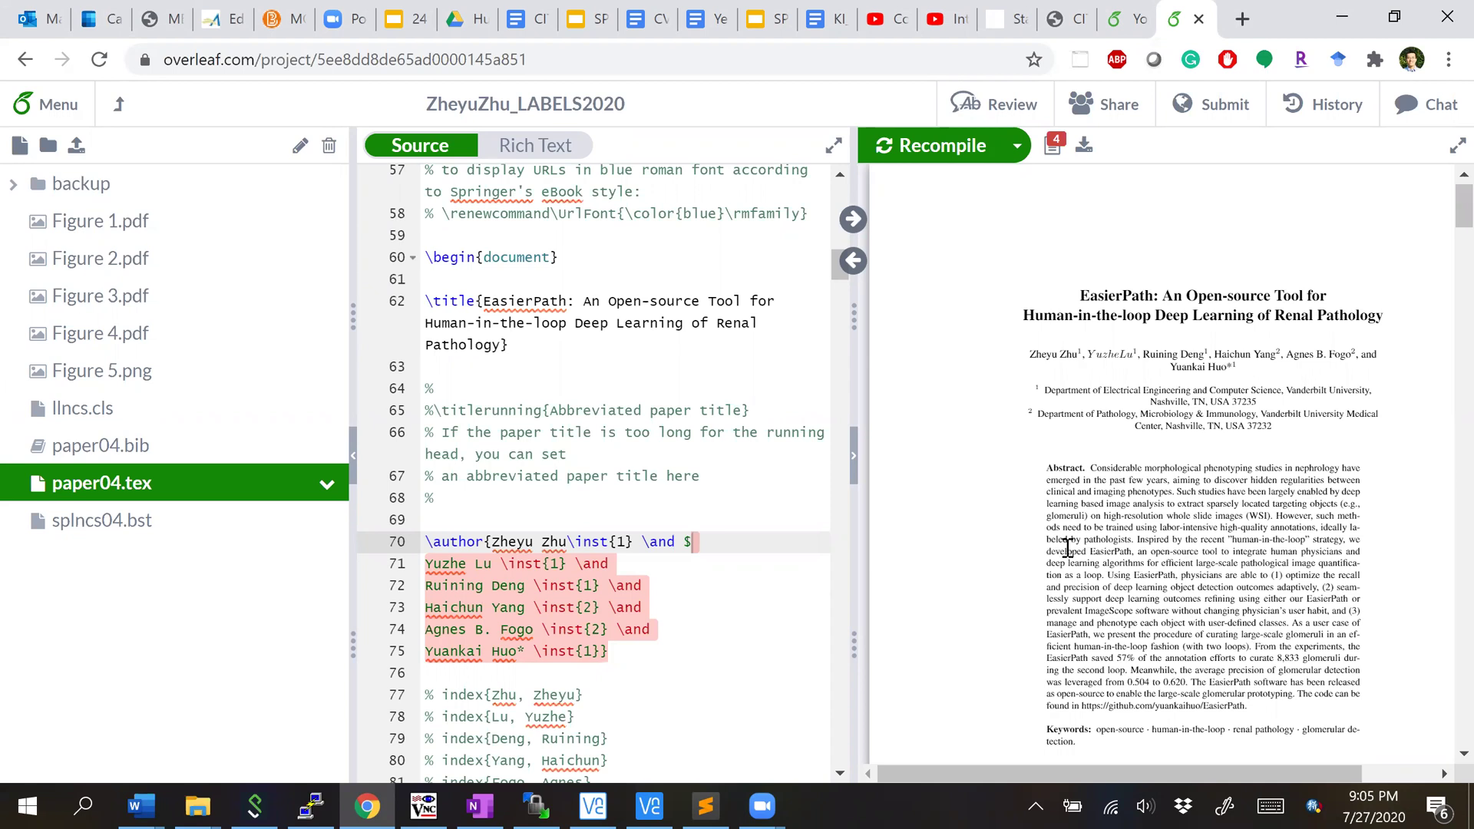
pyautogui.scroll(-4, 1067, 547)
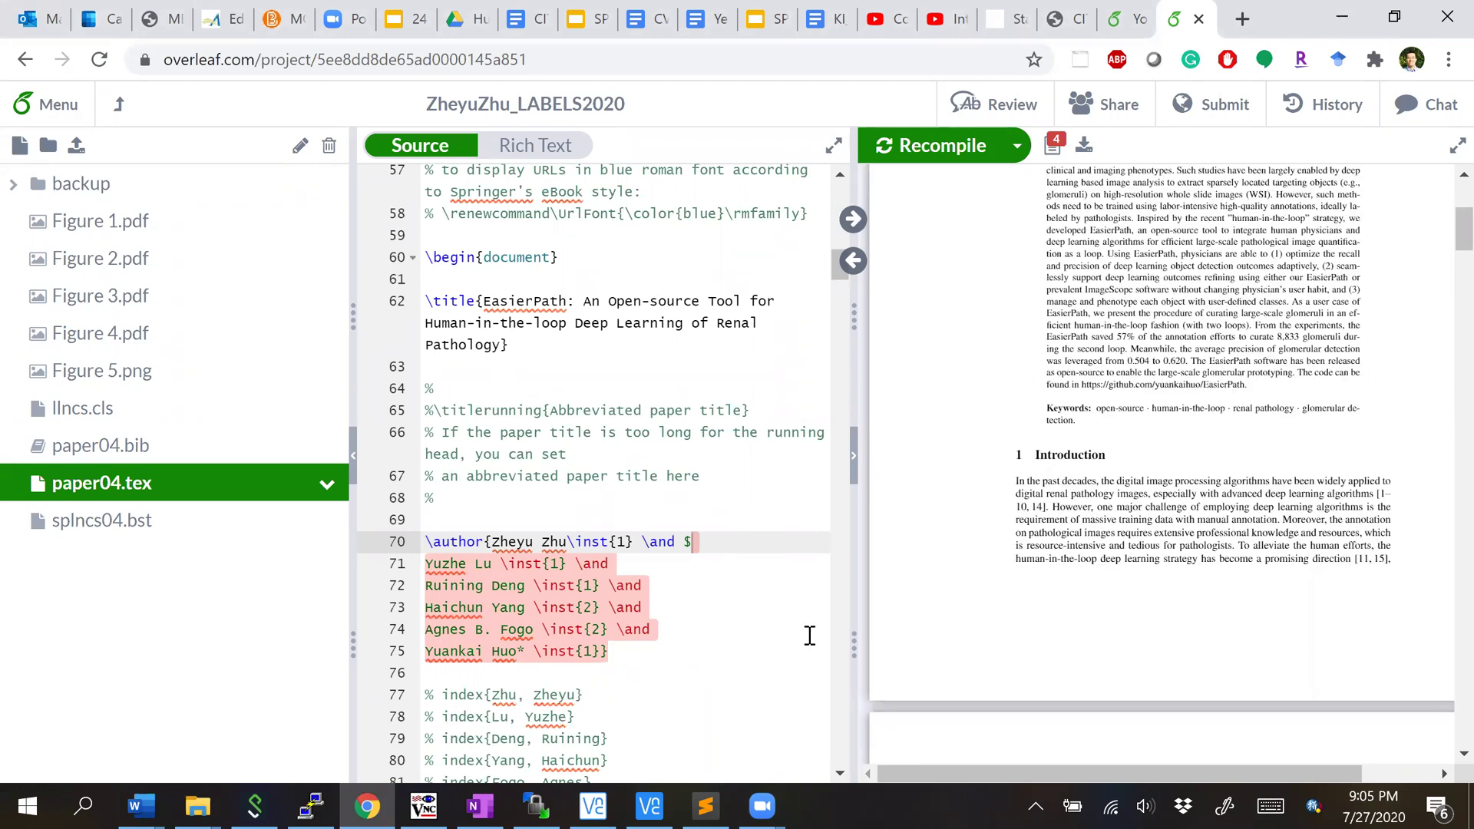
pyautogui.scroll(2, 1074, 530)
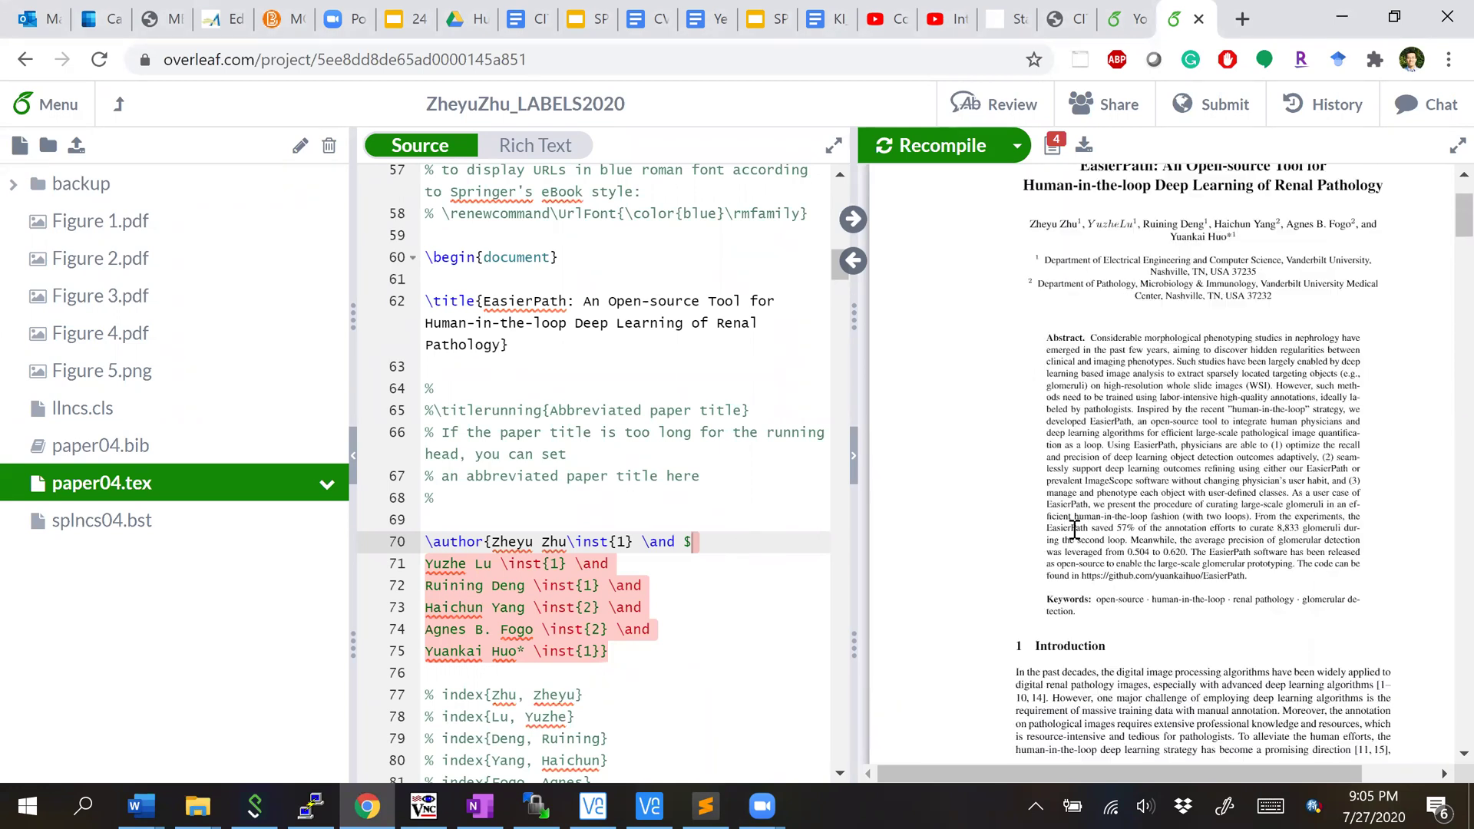
# Step: Dismiss the Submit warning about LaTeX errors and jump from the logs to the author error
pyautogui.click(1213, 121)
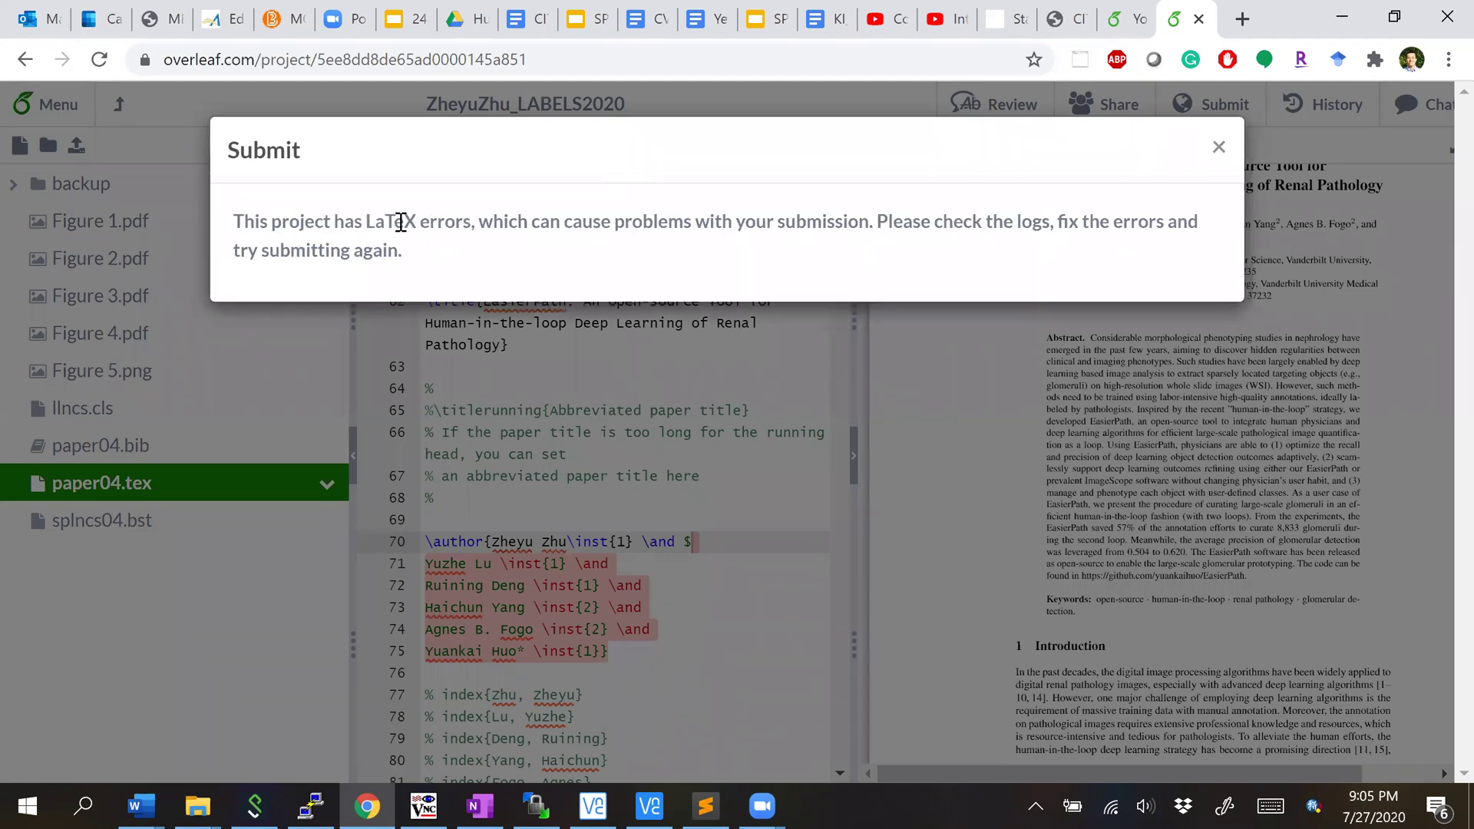
pyautogui.click(1219, 146)
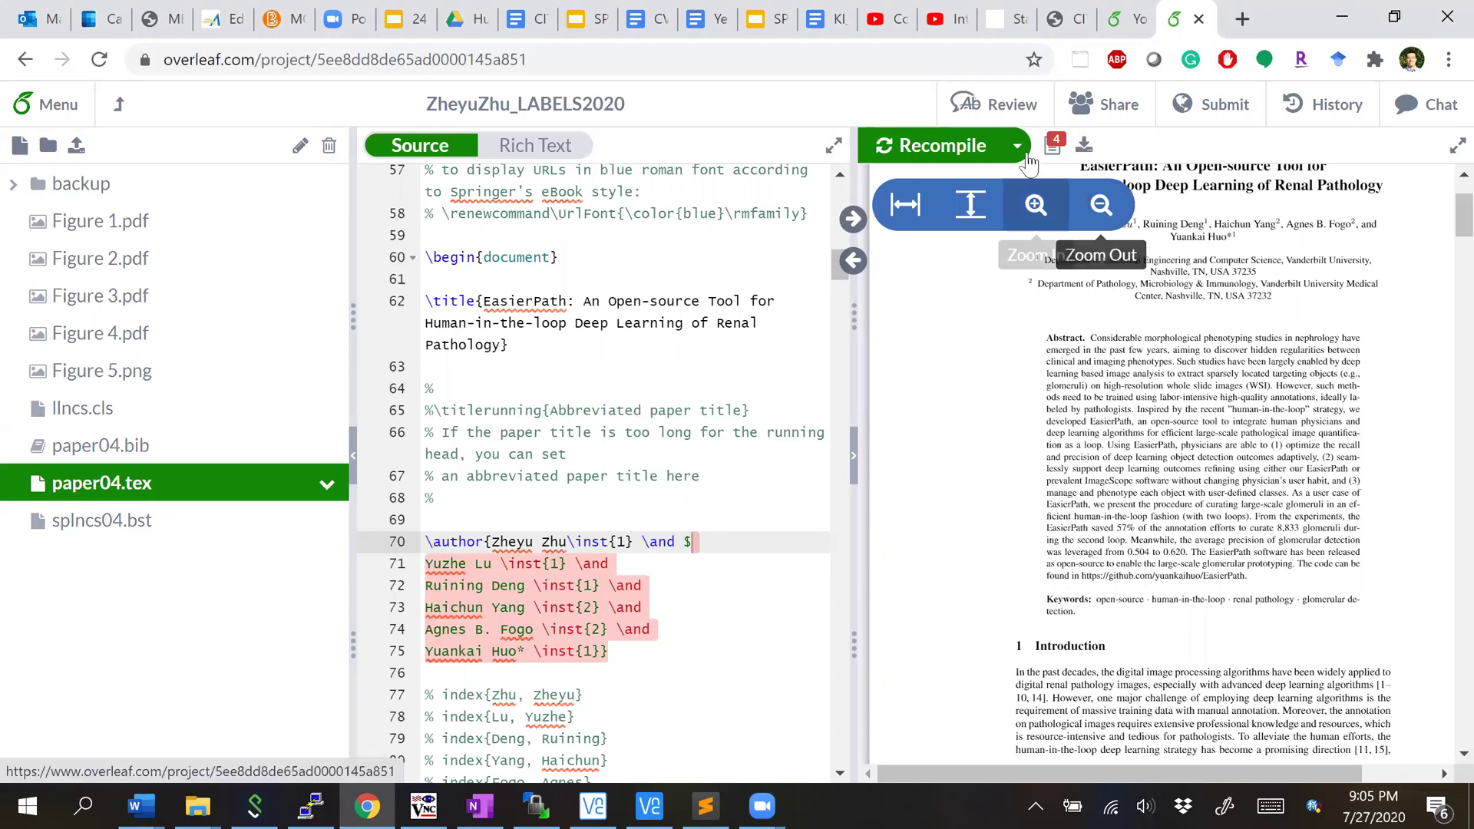
pyautogui.click(1054, 156)
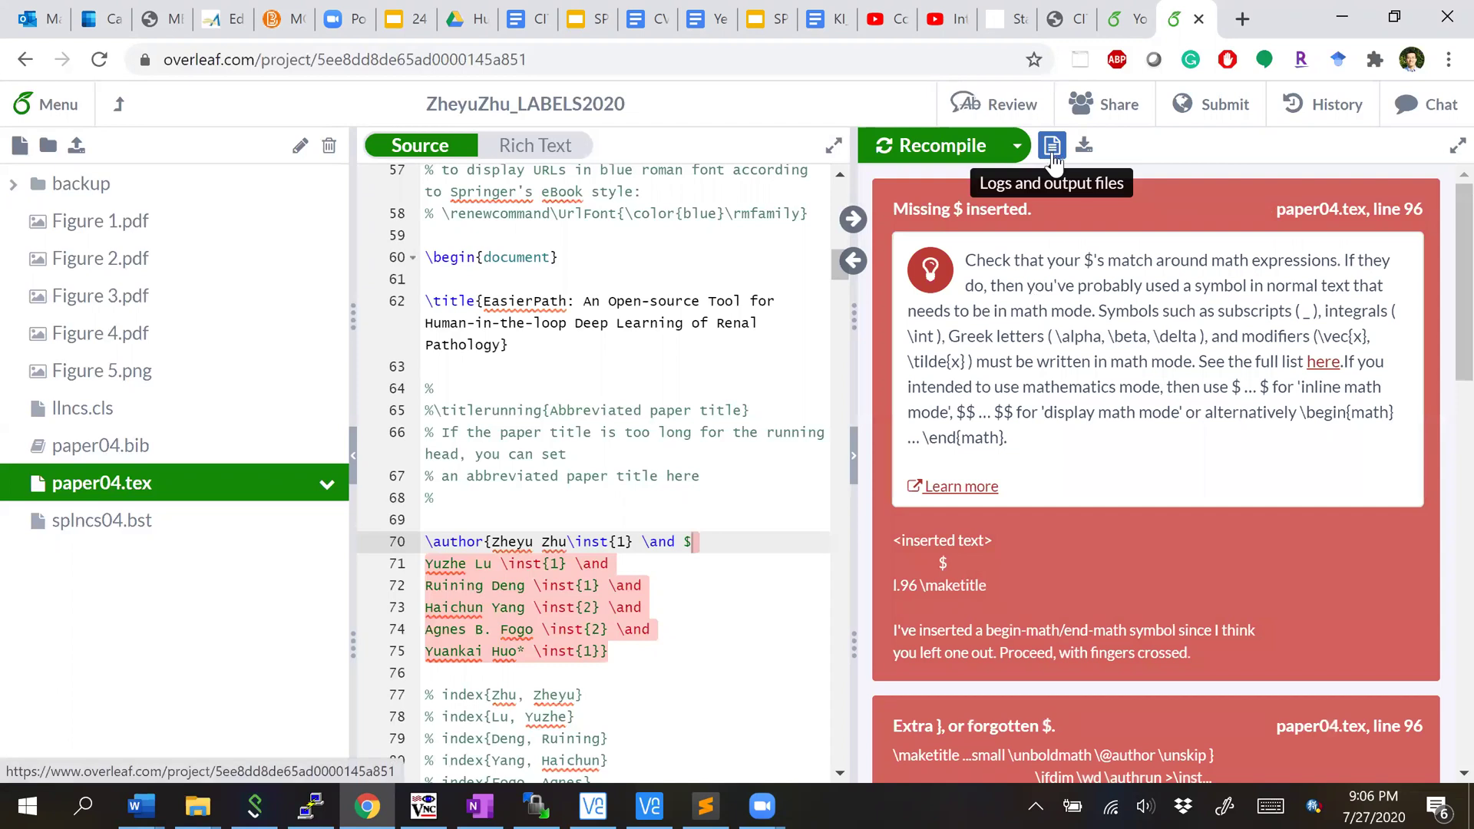
pyautogui.scroll(-2, 1063, 319)
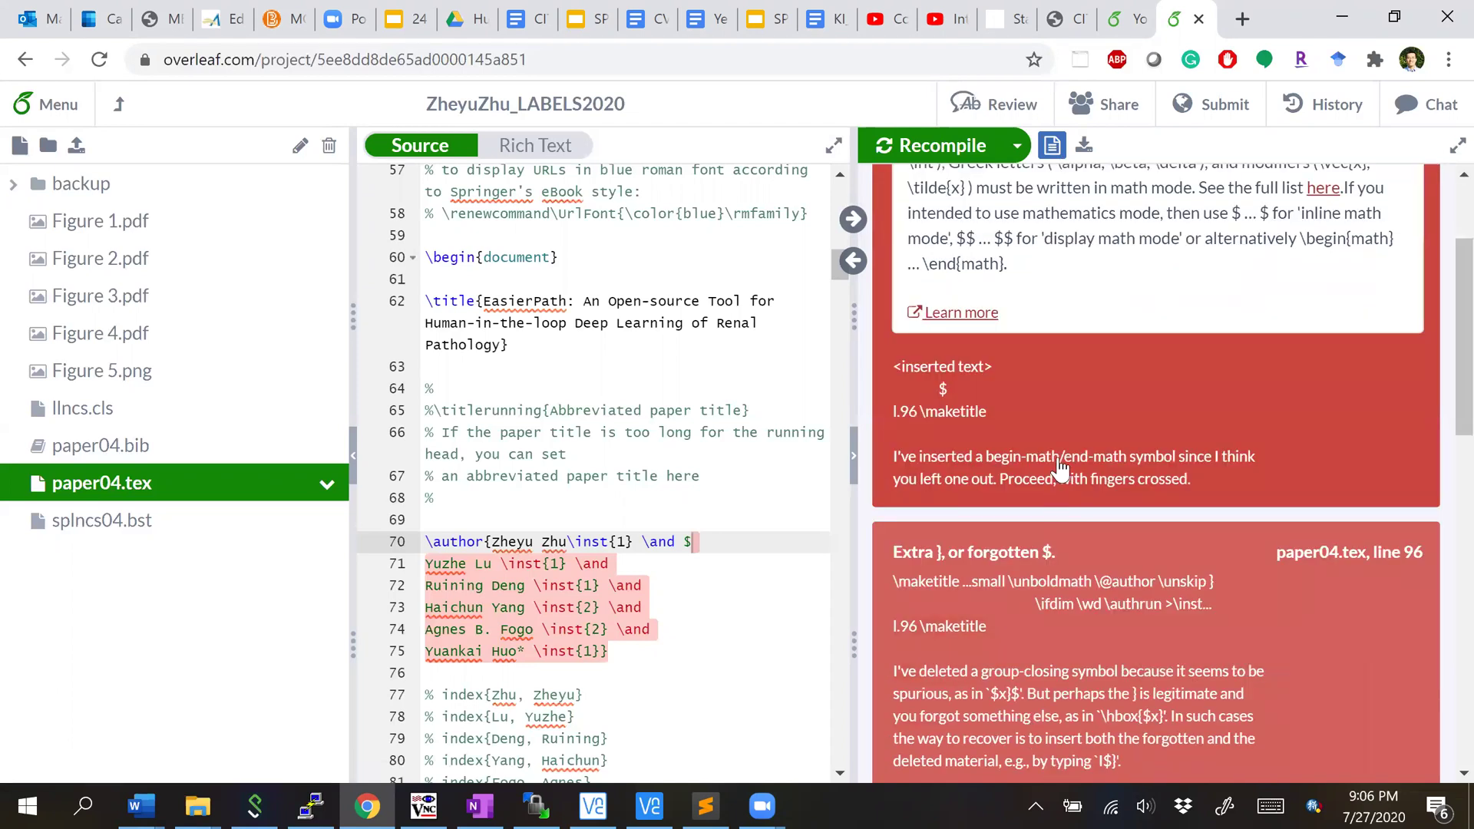
pyautogui.click(1060, 467)
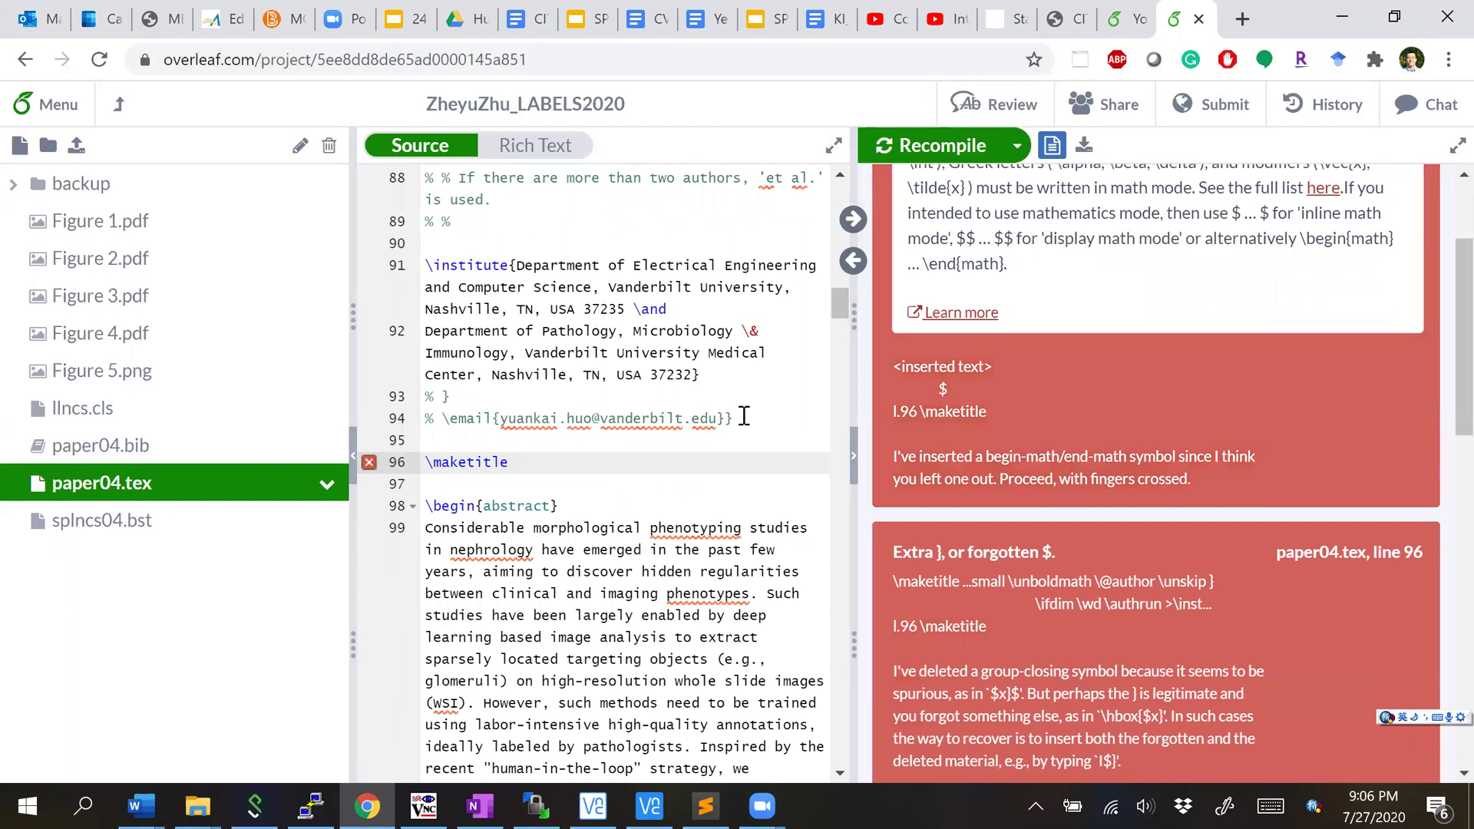
pyautogui.scroll(20, 744, 416)
pyautogui.scroll(-15, 744, 416)
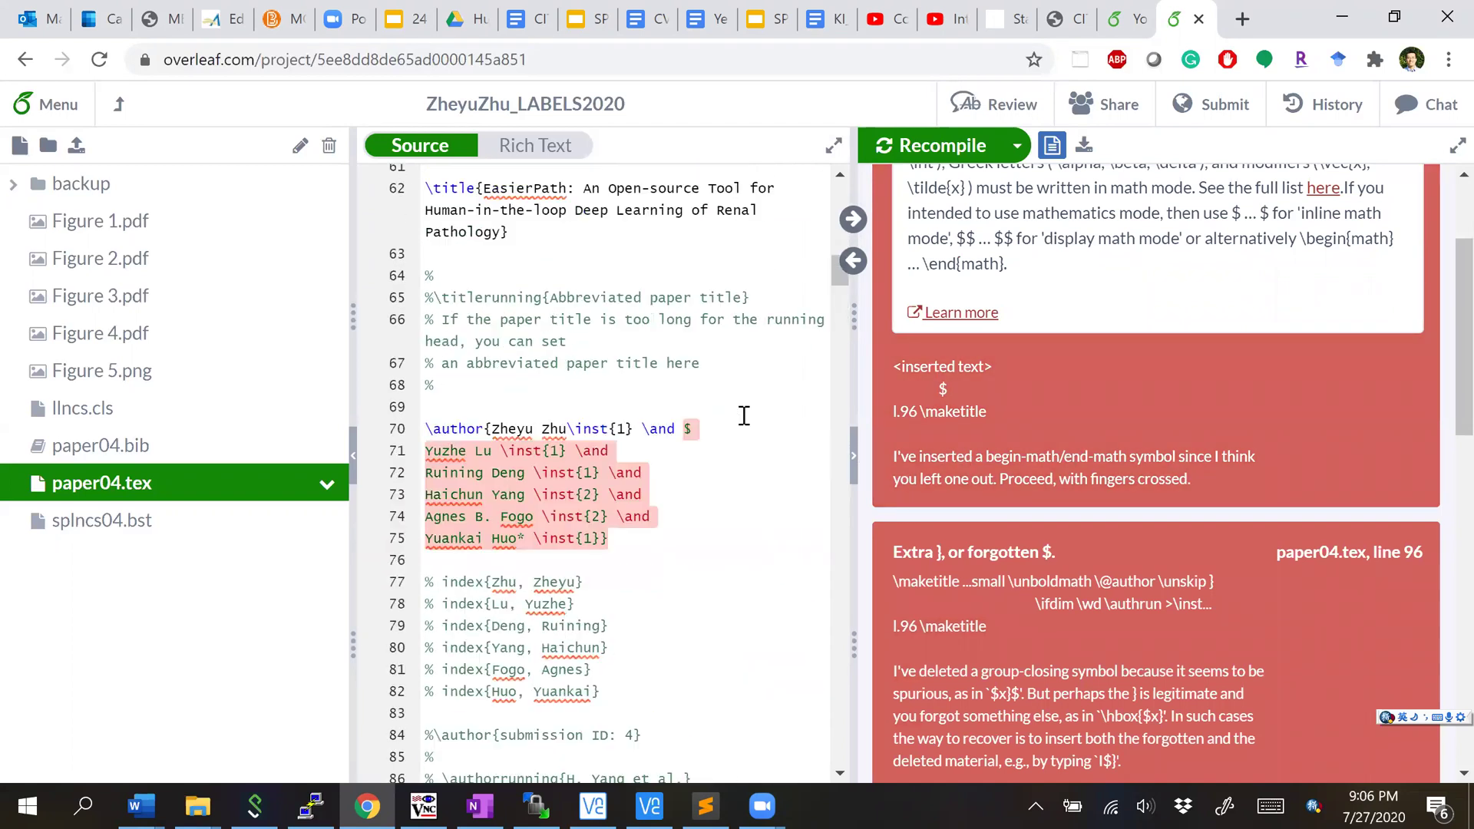
# Step: Delete the stray $ at the end of line 70 and recompile the paper
pyautogui.click(725, 434)
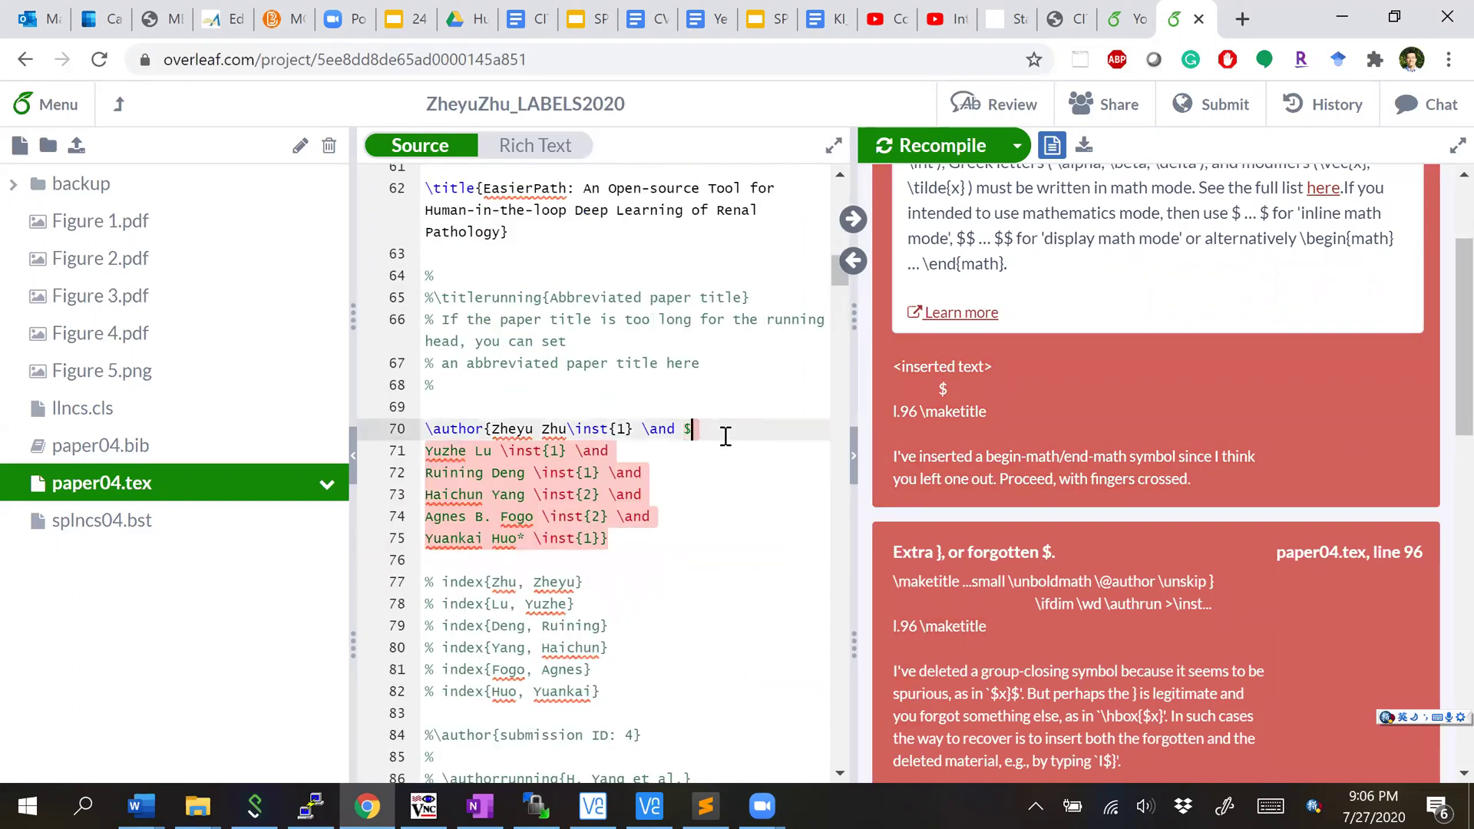
pyautogui.press('Delete')
pyautogui.press('Return')
pyautogui.press('Delete')
pyautogui.press('Return')
pyautogui.press('BackSpace')
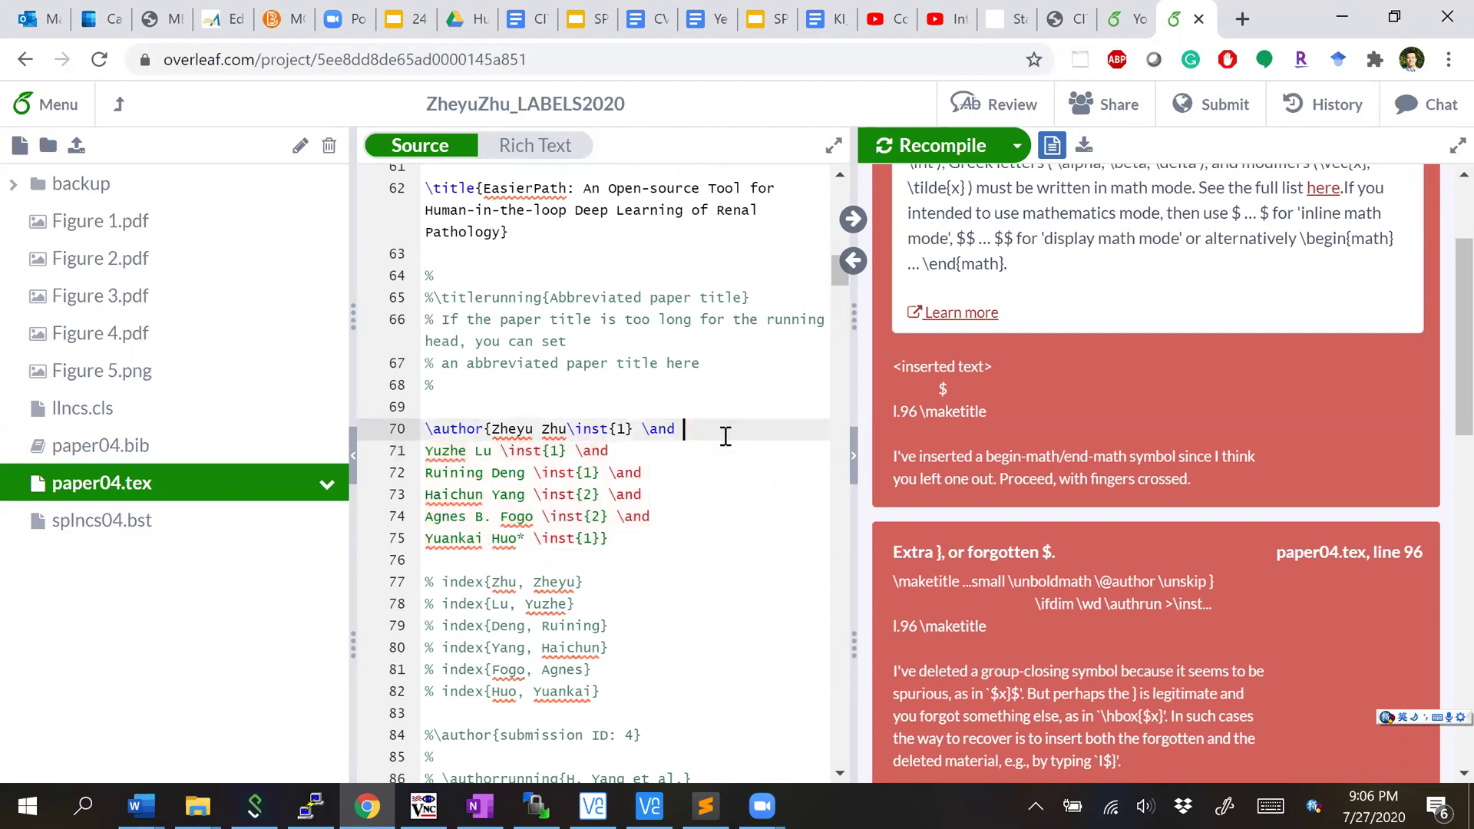
pyautogui.click(962, 146)
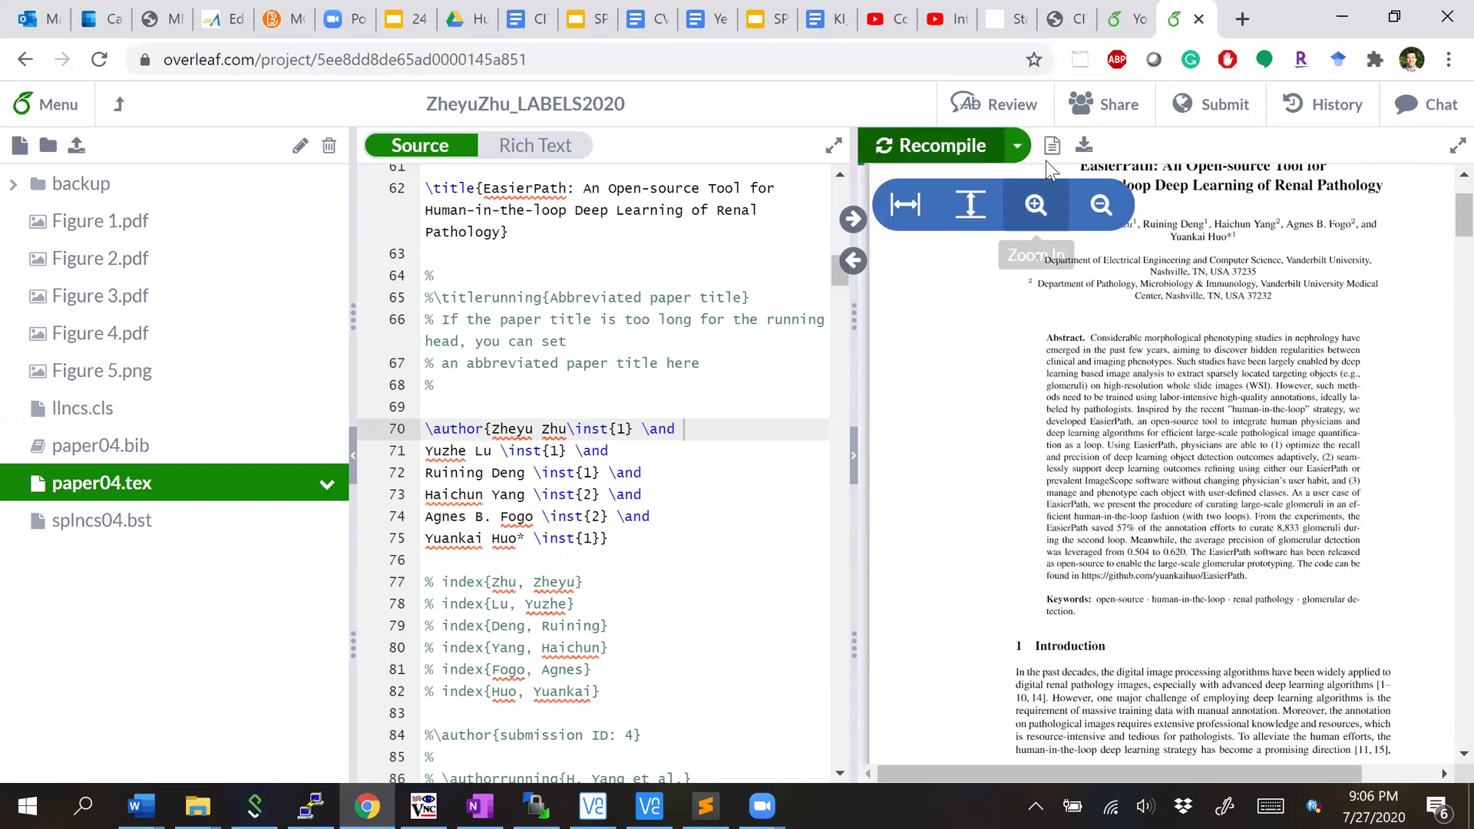
# Step: Check the log is clean, then choose 'Submit your paper to the arXiv' under Online Repositories
pyautogui.click(1052, 145)
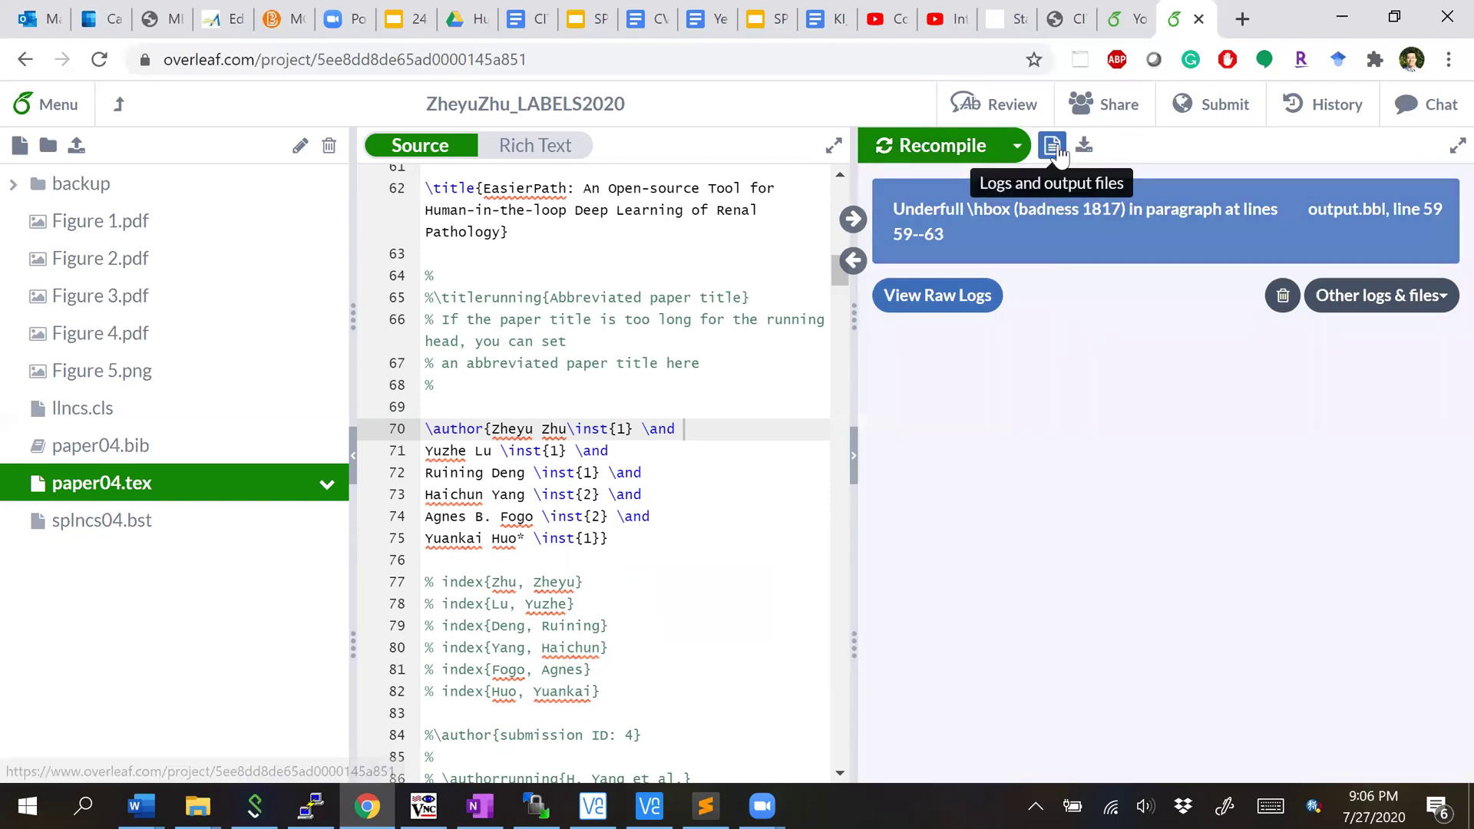
pyautogui.click(1228, 105)
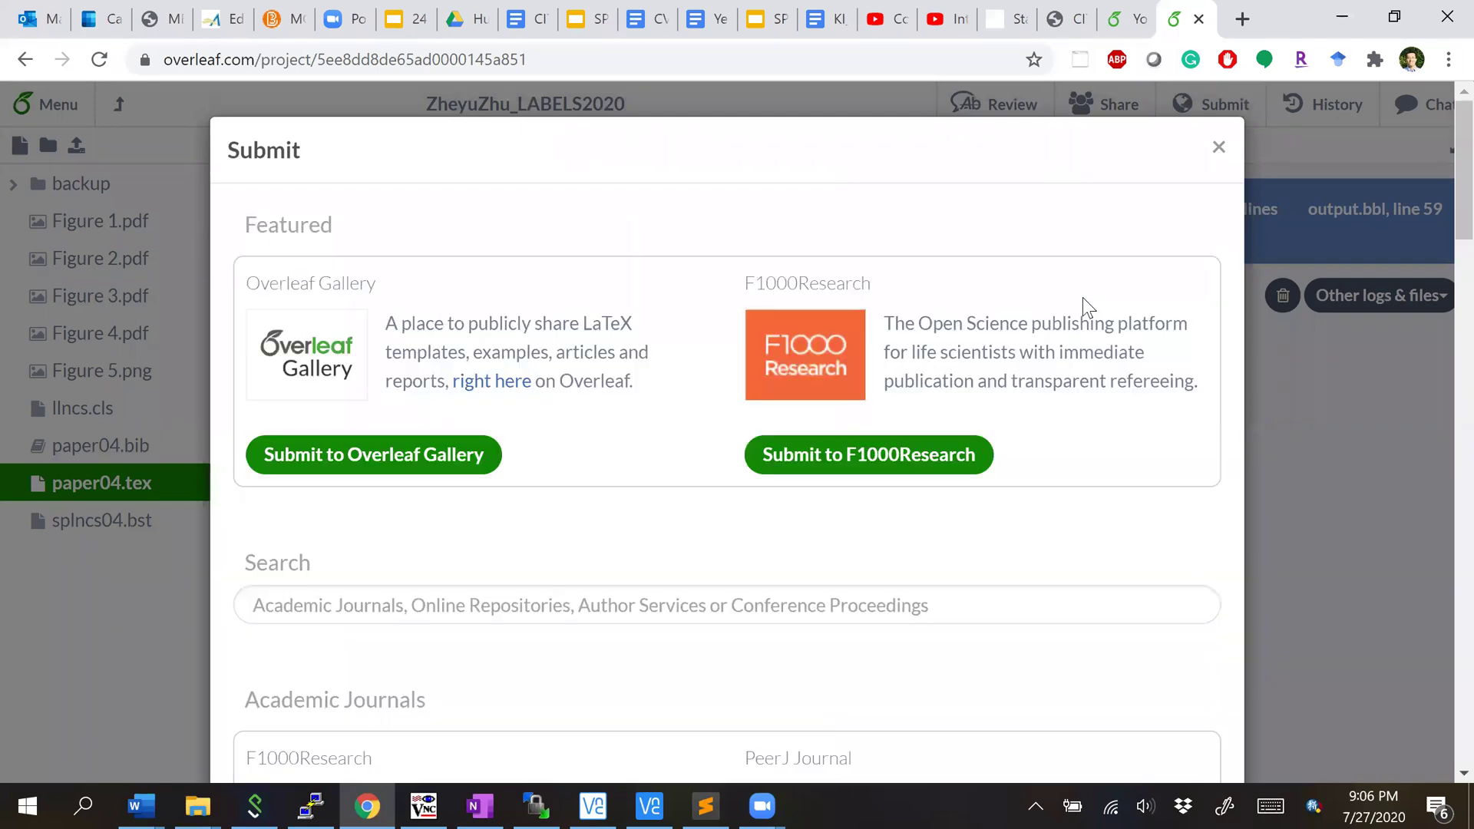
pyautogui.scroll(-3, 871, 453)
pyautogui.scroll(-5, 867, 461)
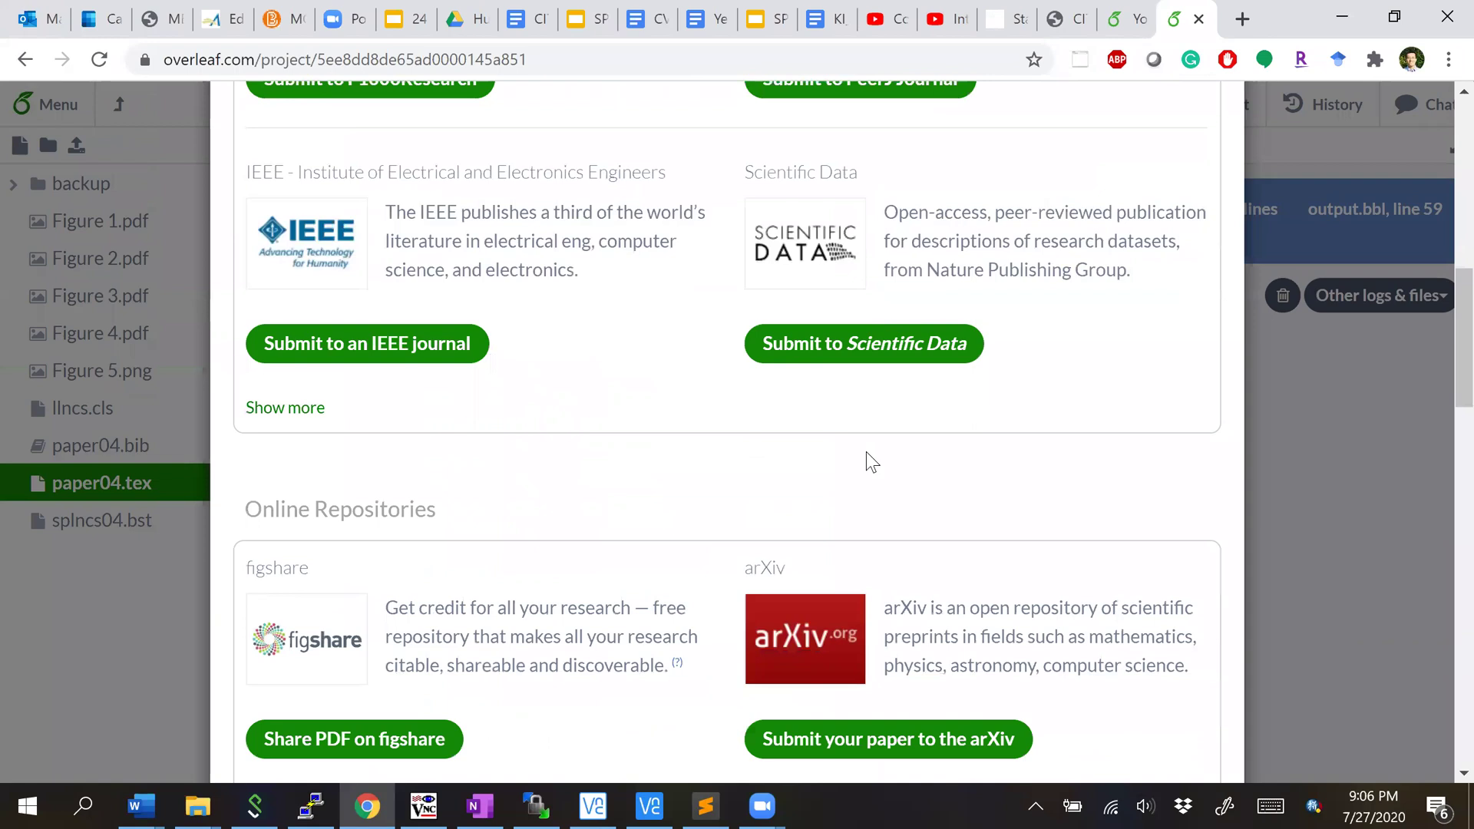
pyautogui.scroll(-3, 866, 454)
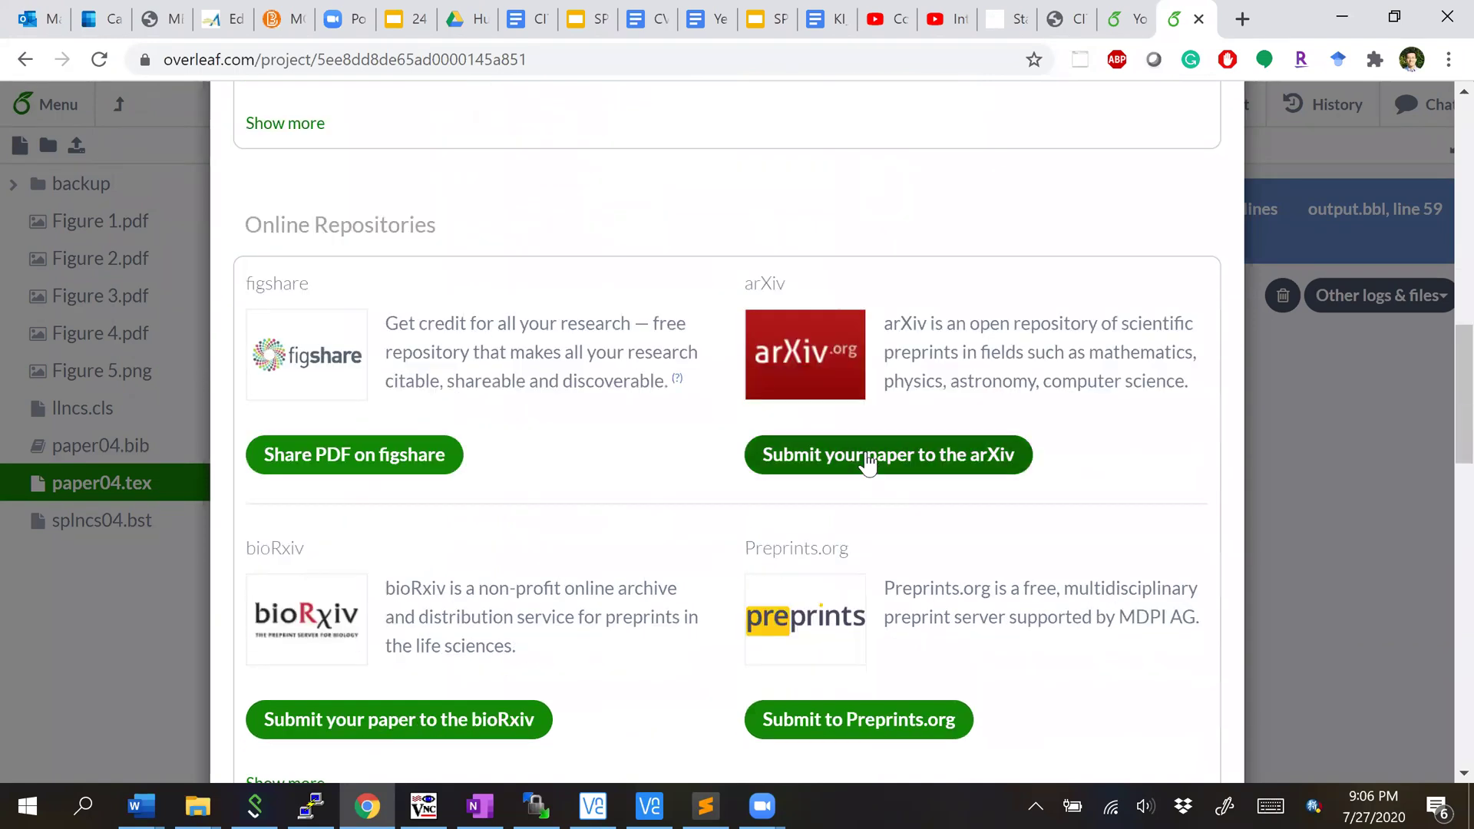
pyautogui.click(868, 461)
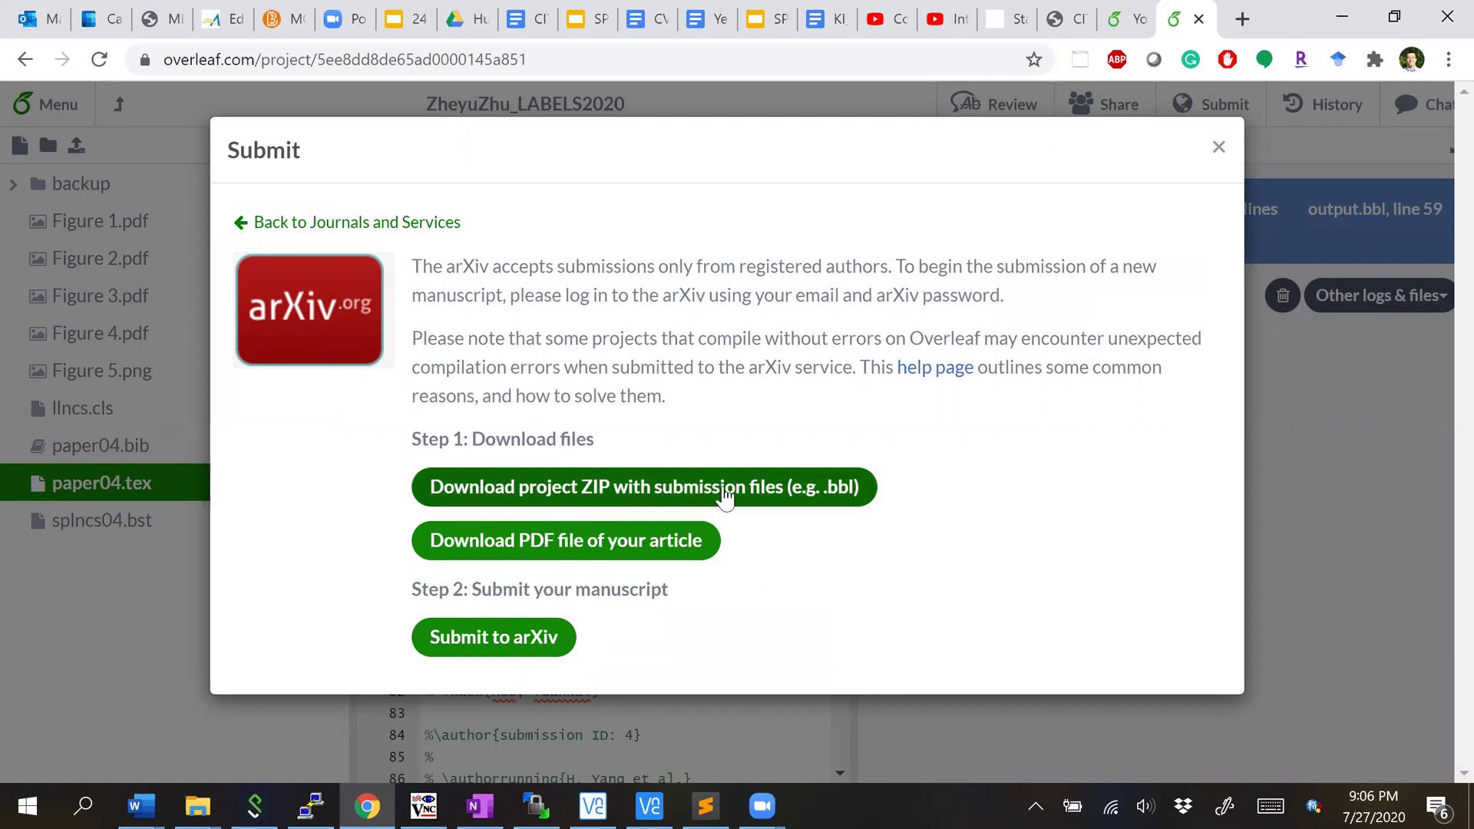
# Step: Download the 16.7 MB project ZIP with submission files (e.g. .bbl)
pyautogui.click(827, 490)
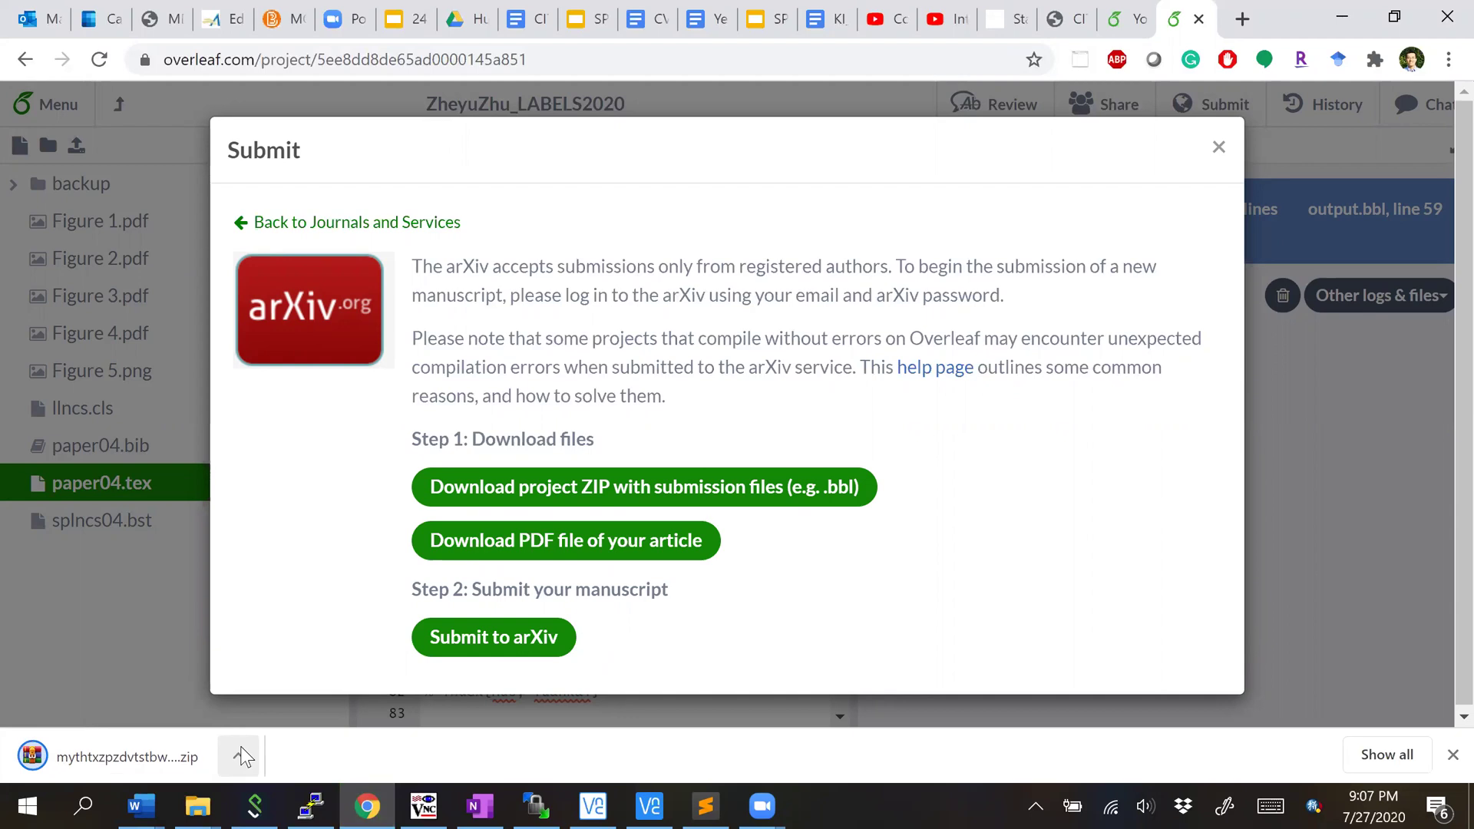
# Step: Paste the downloaded ZIP into a new folder under Downloads and rename it doesntmatter.zip
pyautogui.click(242, 757)
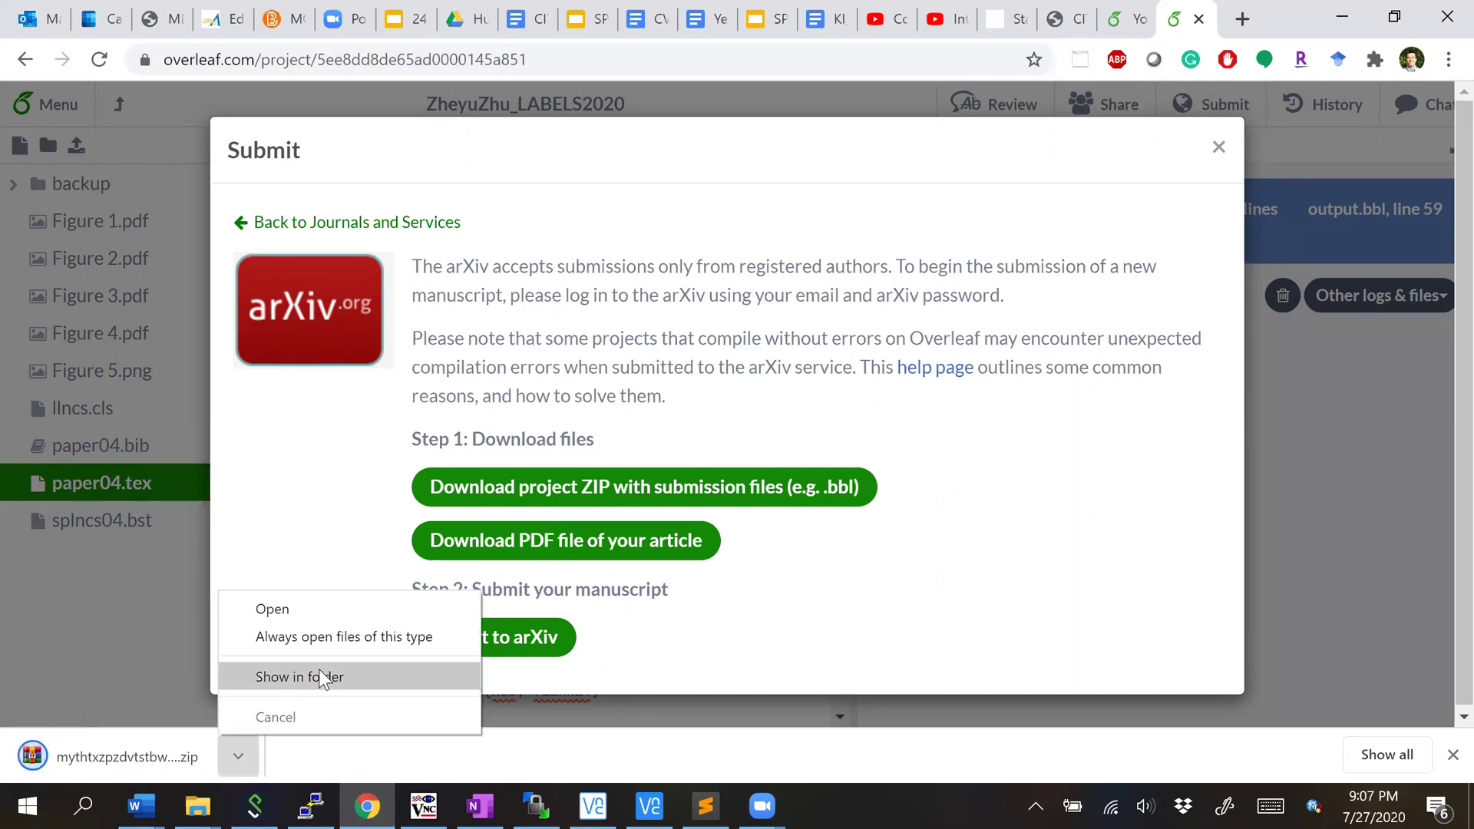
pyautogui.click(319, 675)
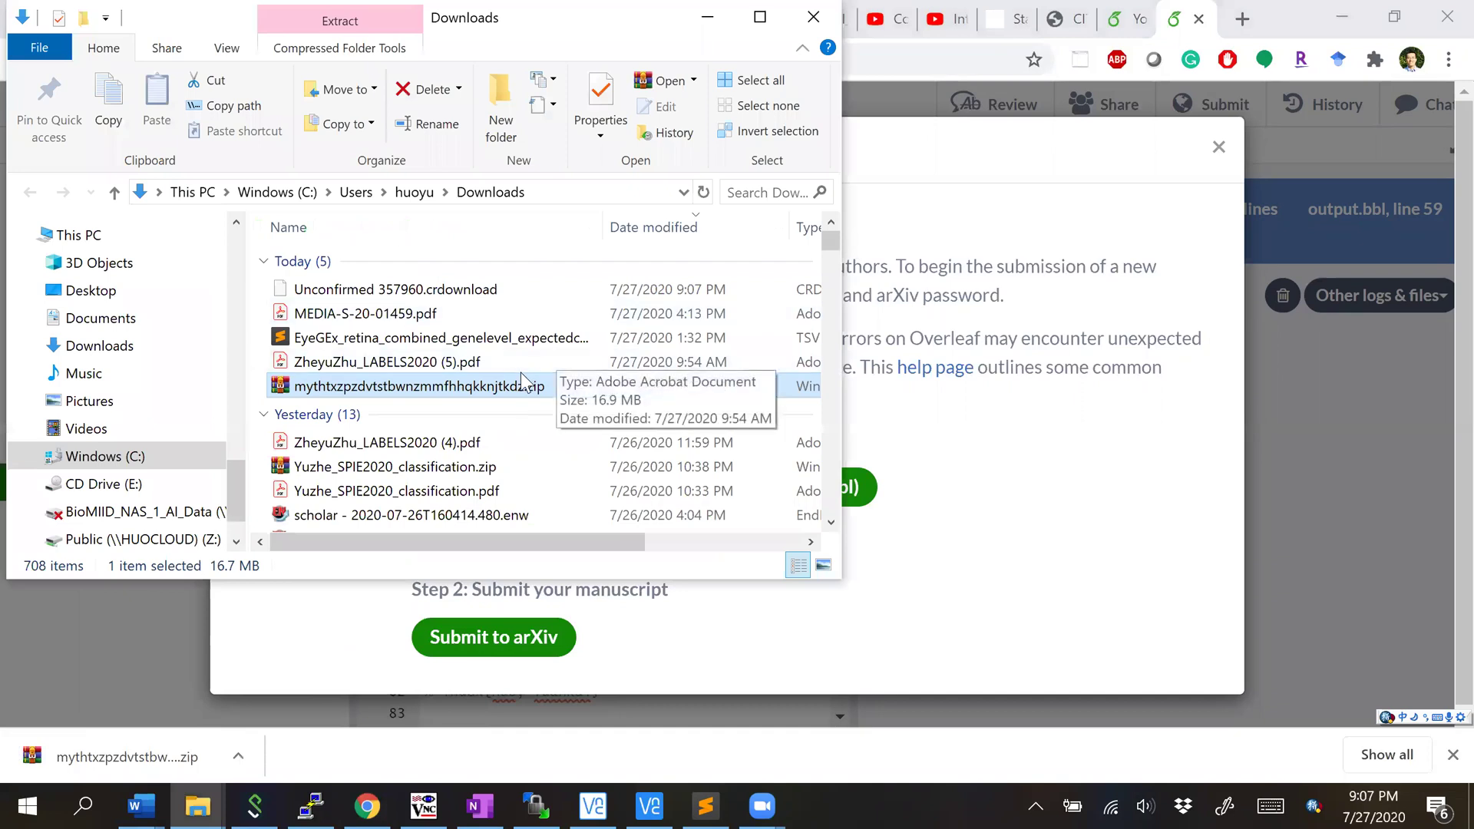
pyautogui.click(490, 104)
pyautogui.press('Return')
pyautogui.press('Return')
pyautogui.hotkey('ctrl', 'v')
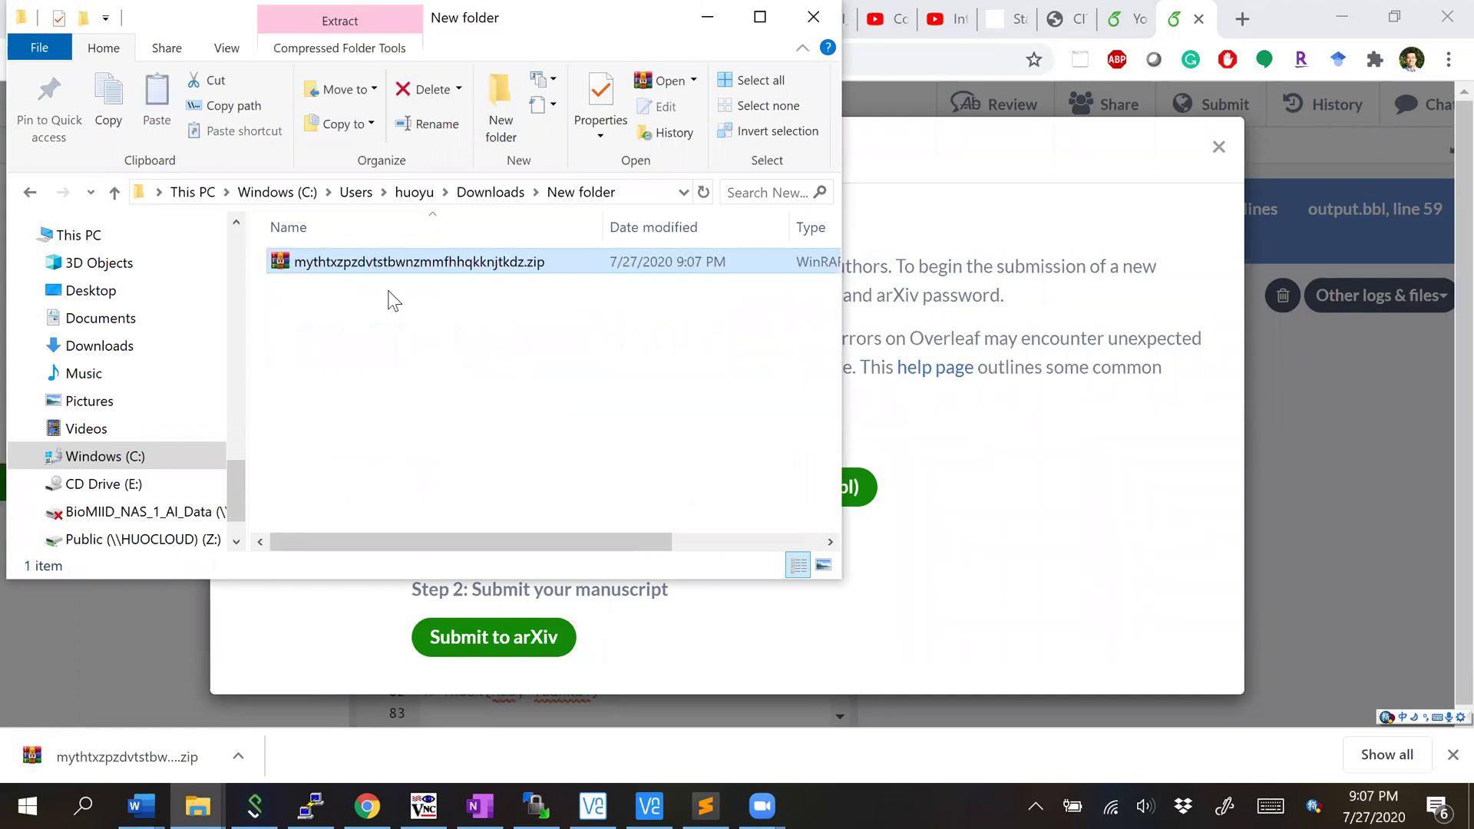
pyautogui.press('F2')
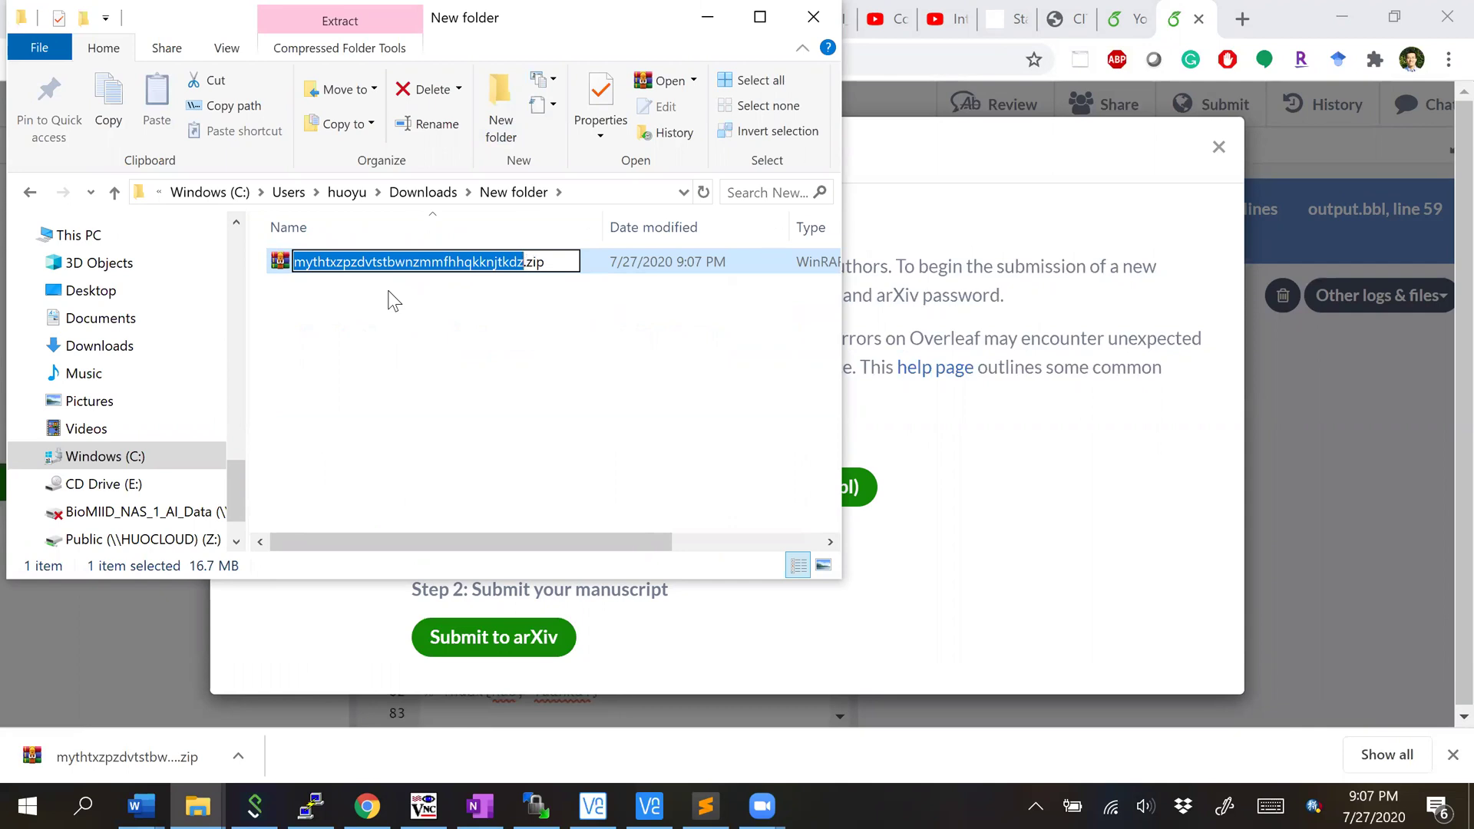
pyautogui.write('doesn')
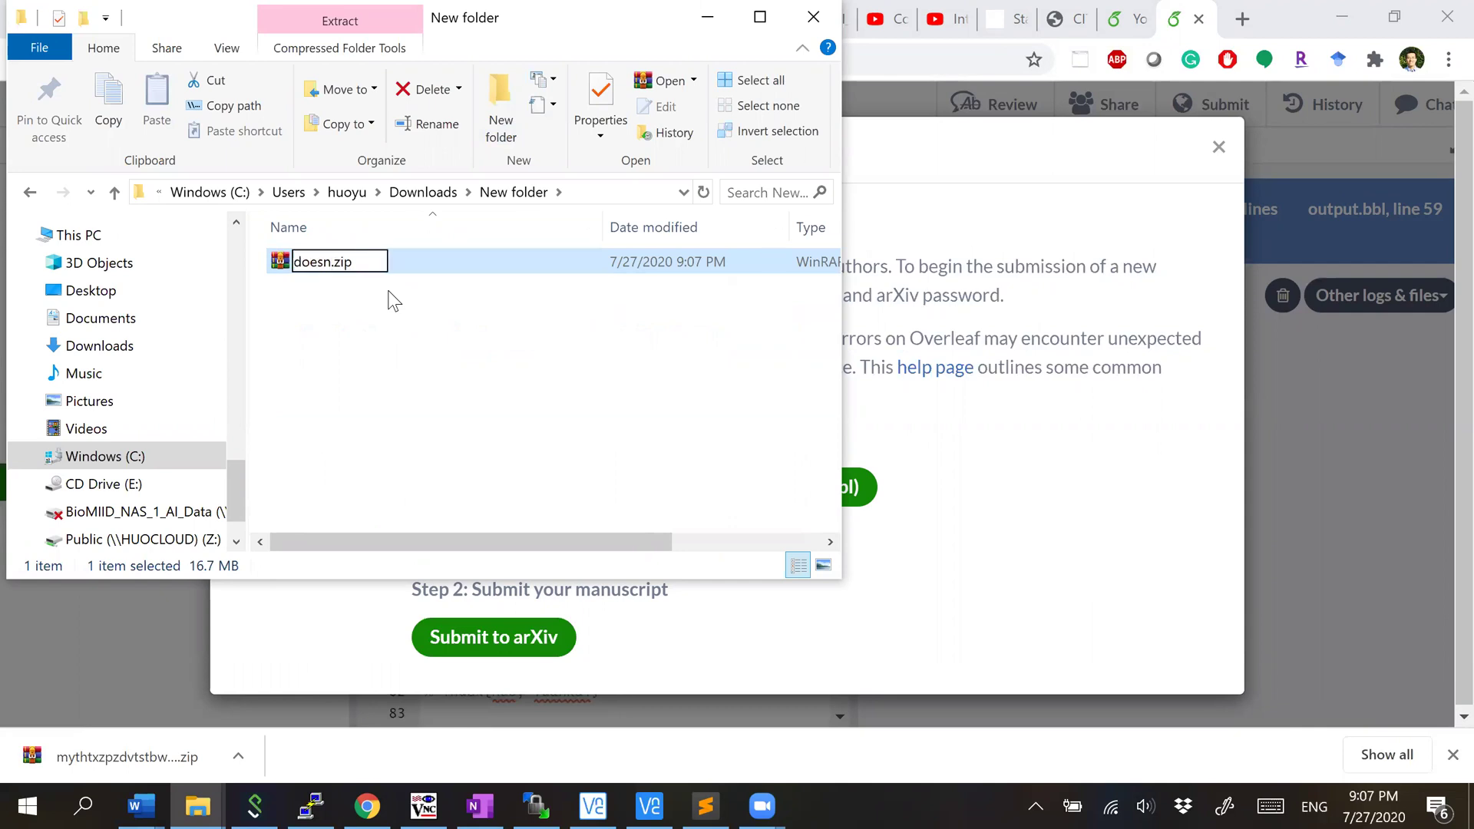
pyautogui.write('tmatter')
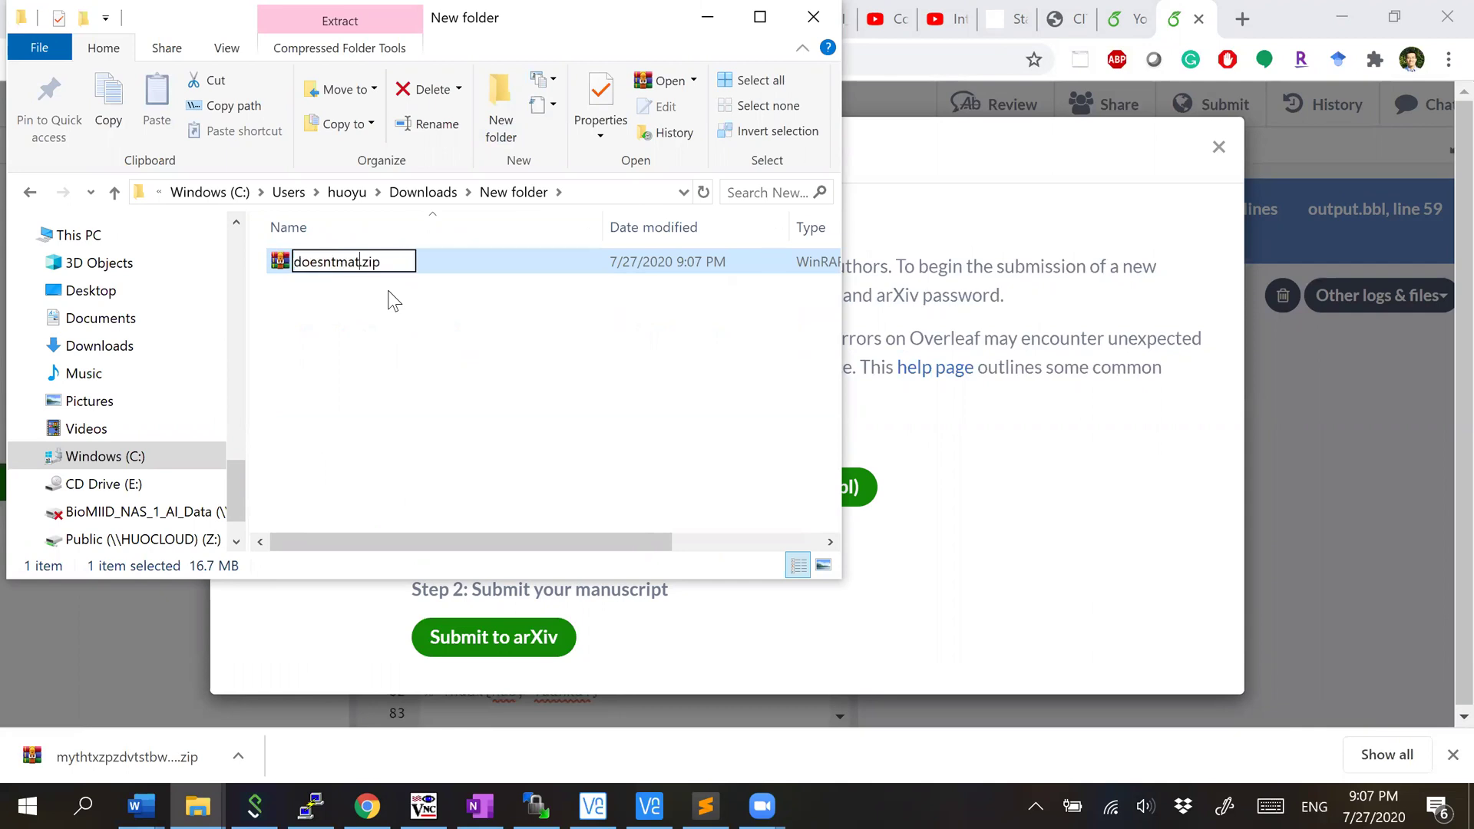
pyautogui.press('Return')
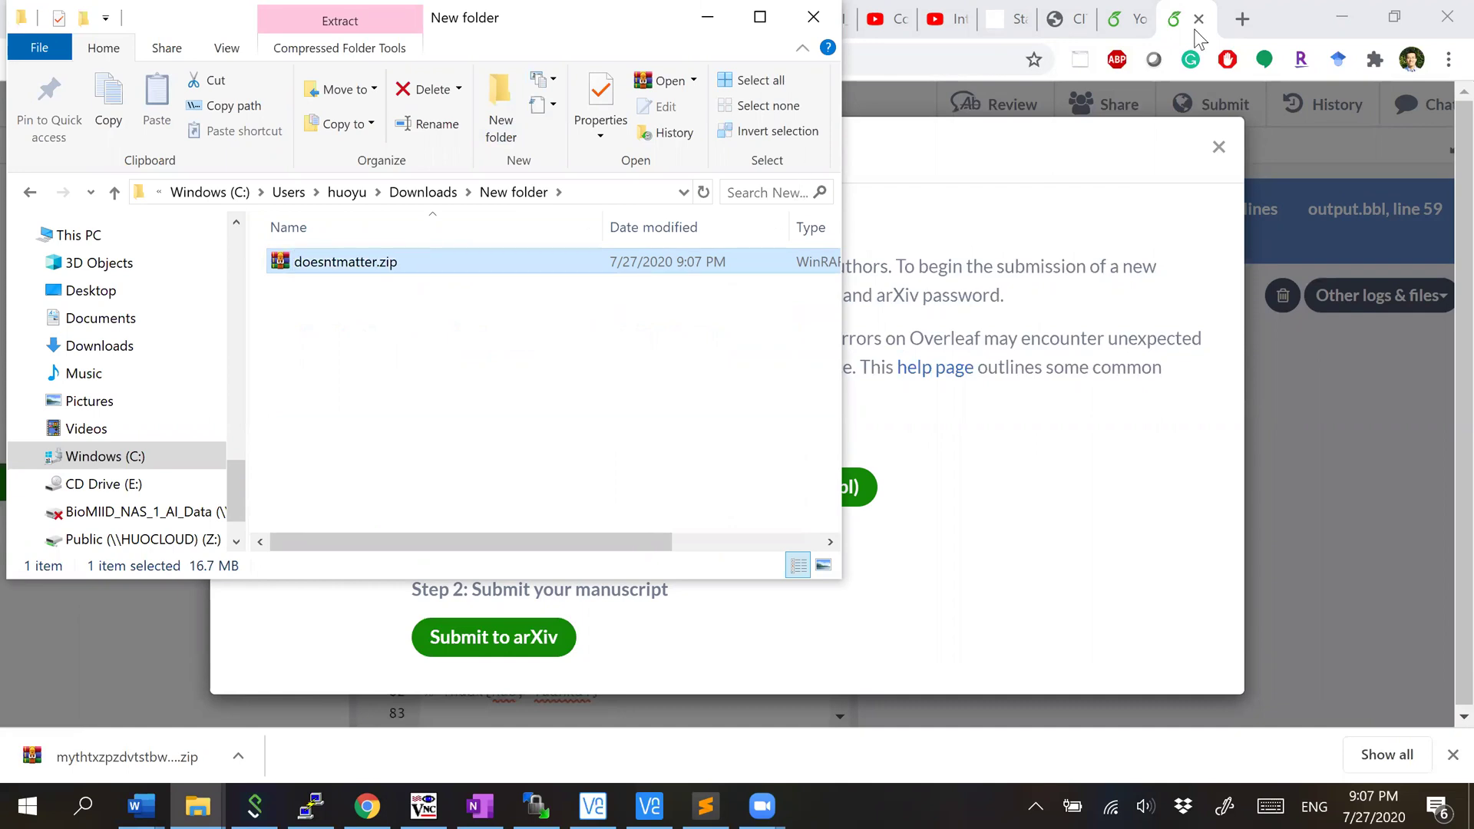
# Step: Delete the backup folder from doesntmatter.zip in WinRAR, then close the archive window
pyautogui.doubleClick(412, 263)
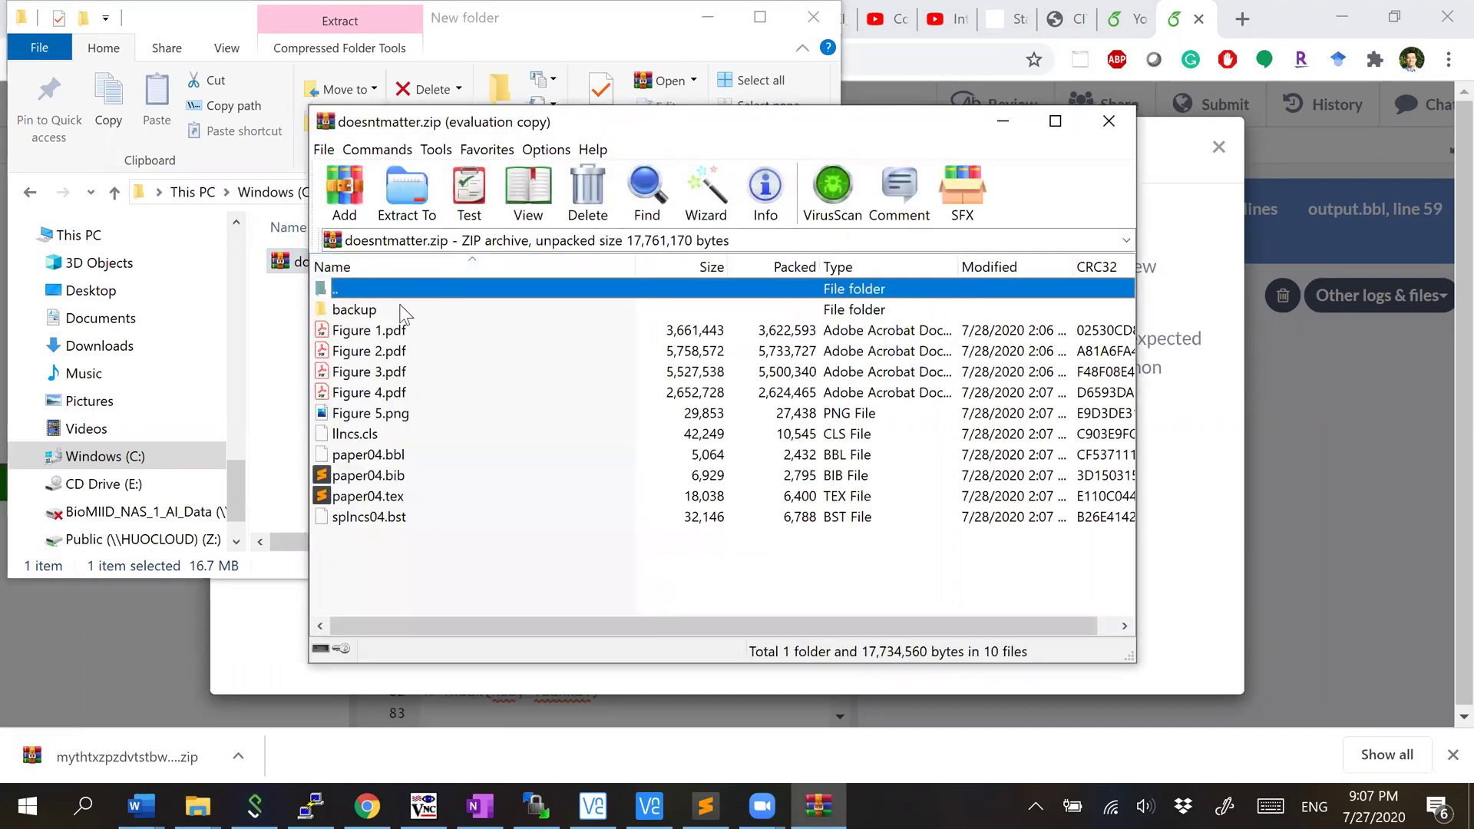
pyautogui.click(900, 311)
pyautogui.click(474, 311)
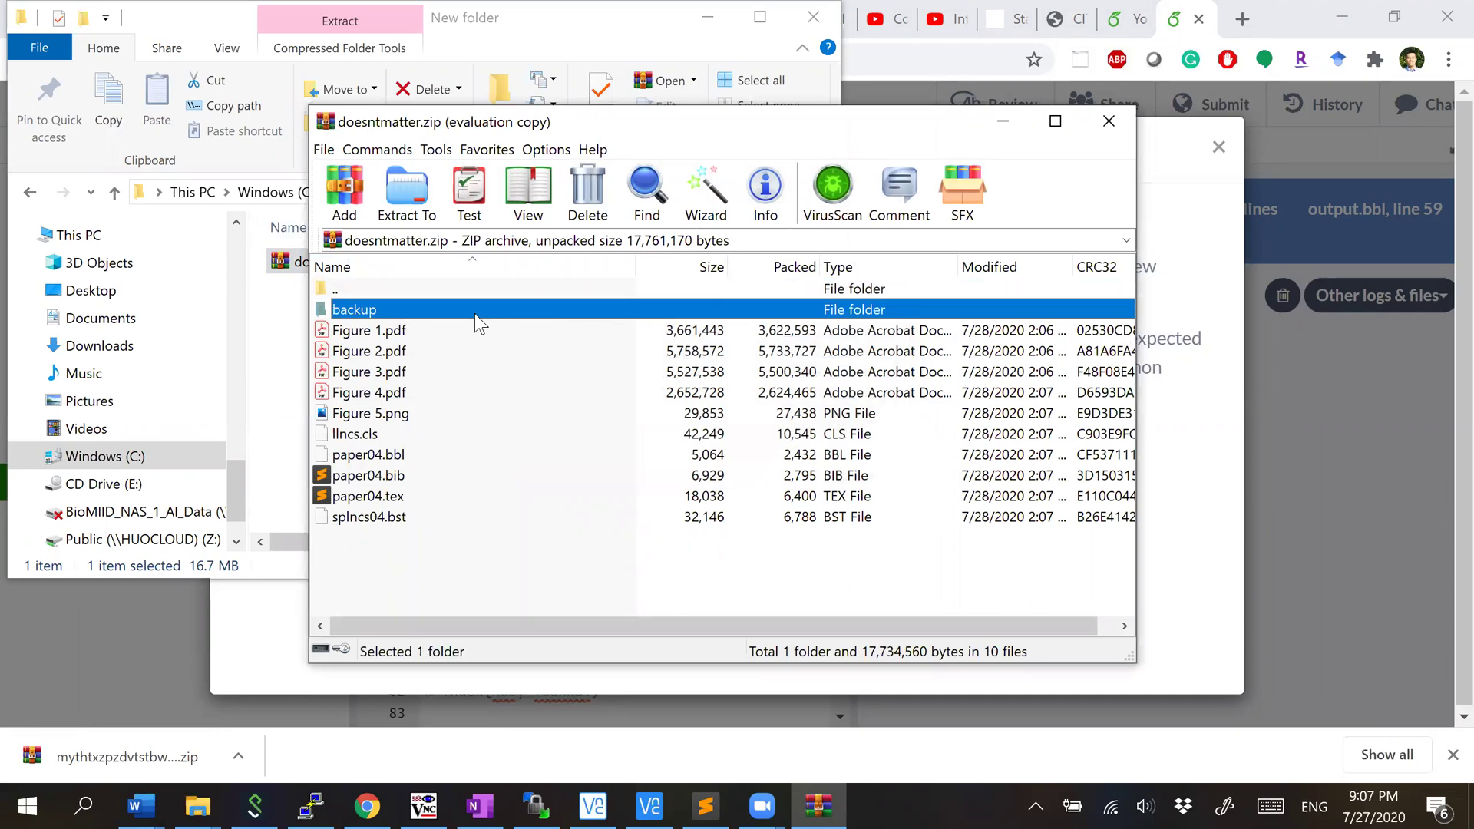
pyautogui.press('Delete')
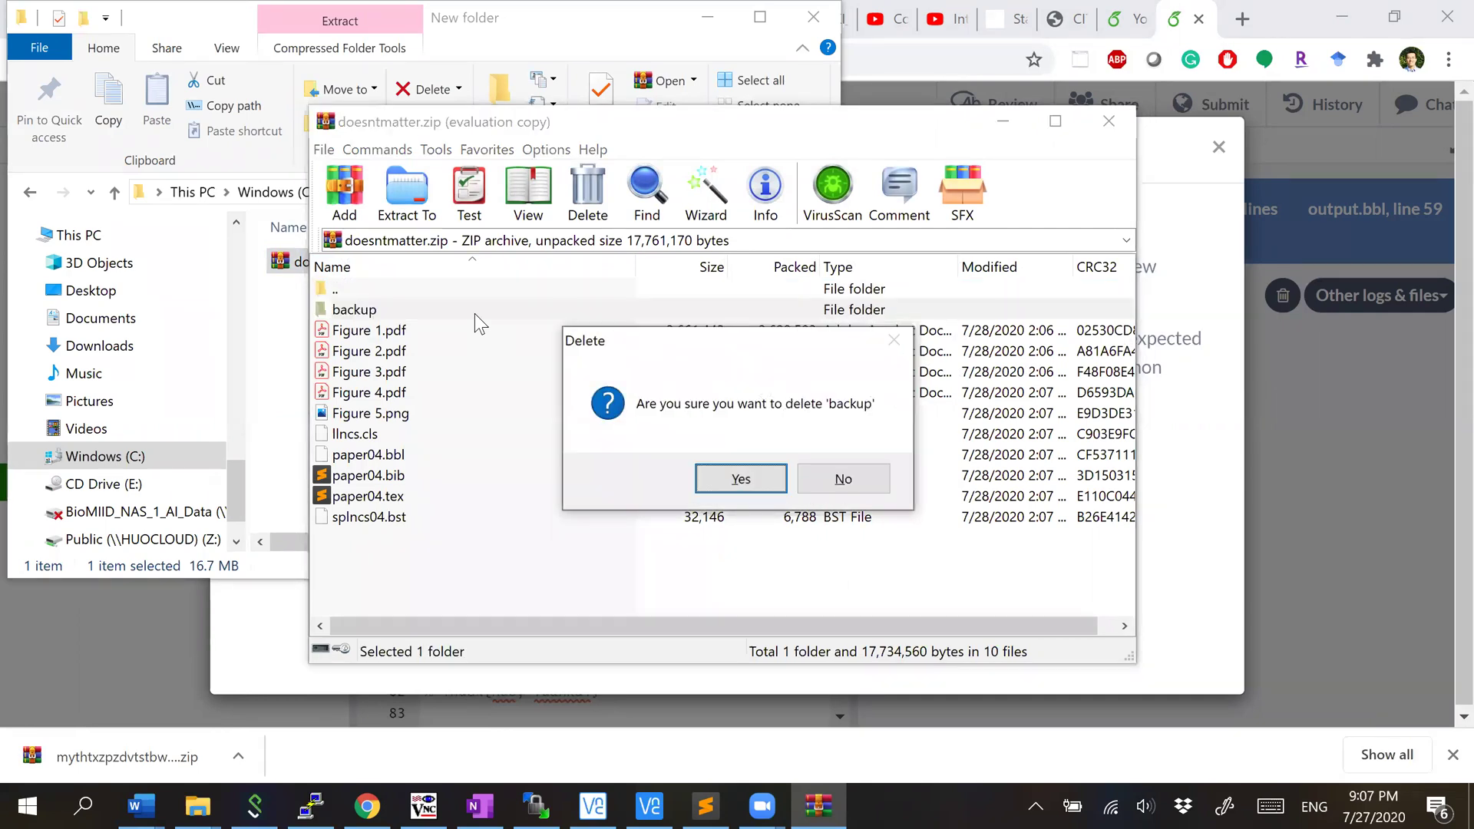
pyautogui.press('Return')
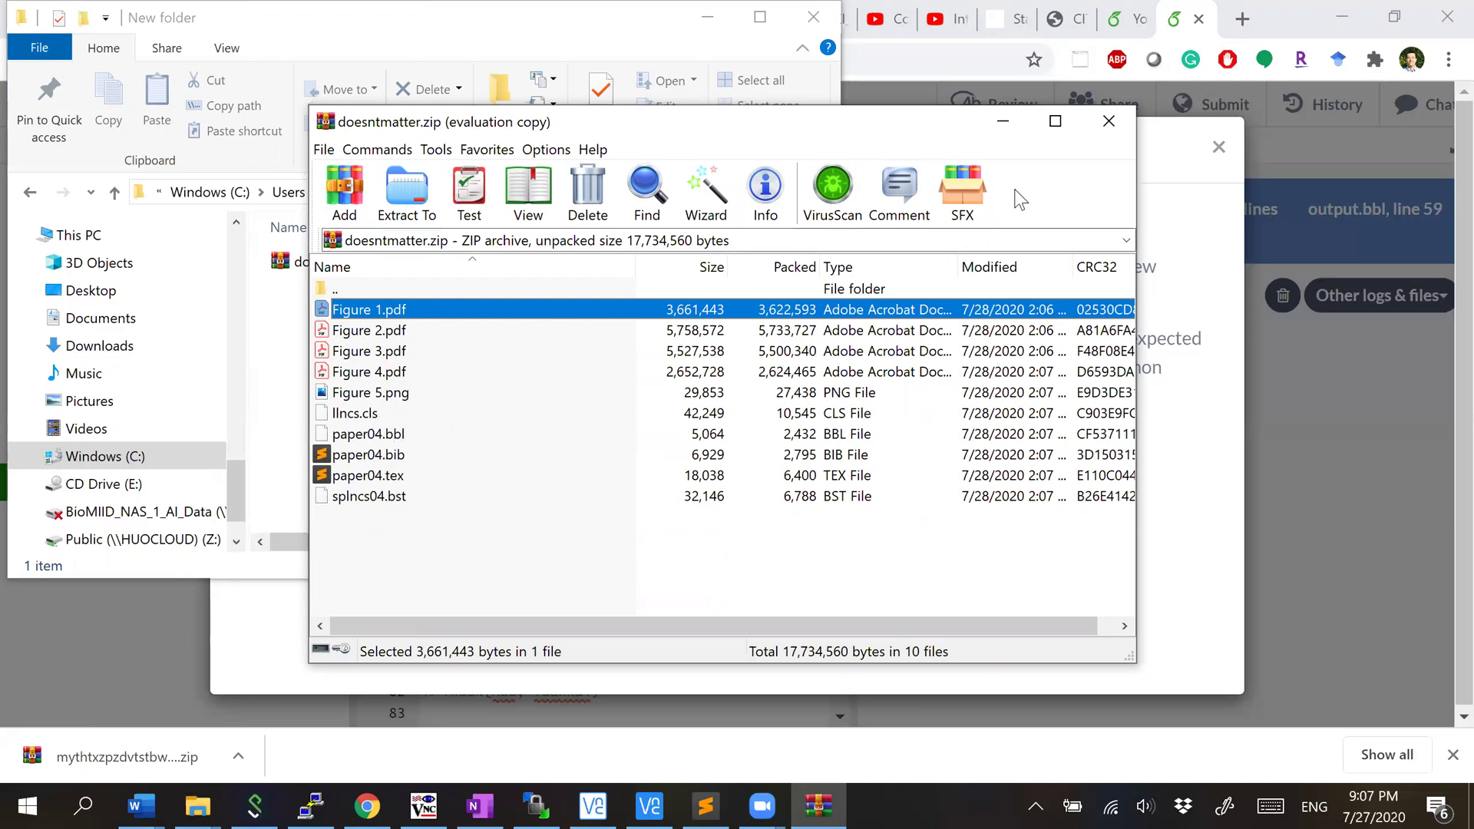
pyautogui.click(1109, 121)
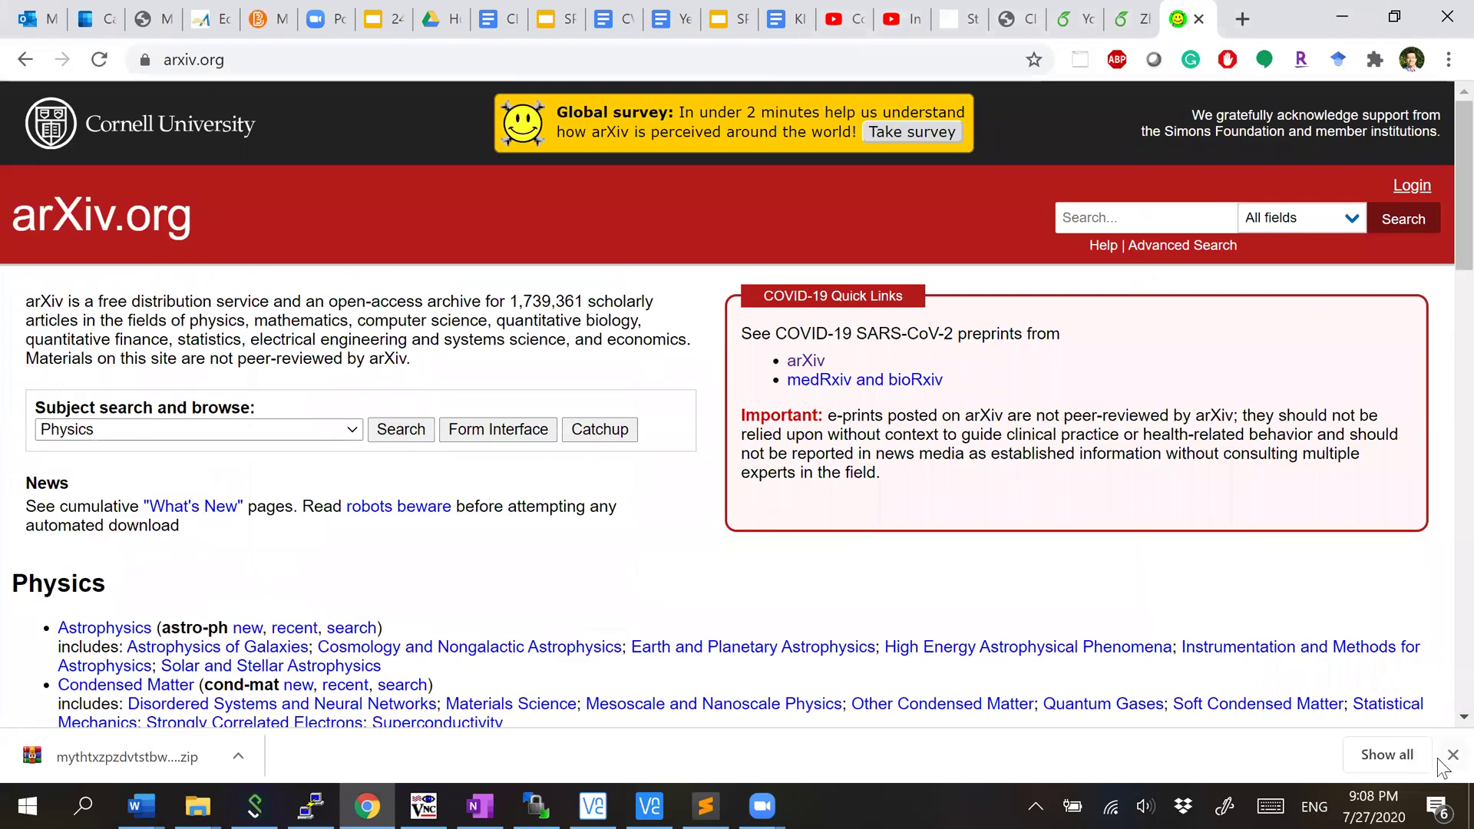
# Step: Log in to arXiv with the saved credentials to reach the account page
pyautogui.click(1412, 186)
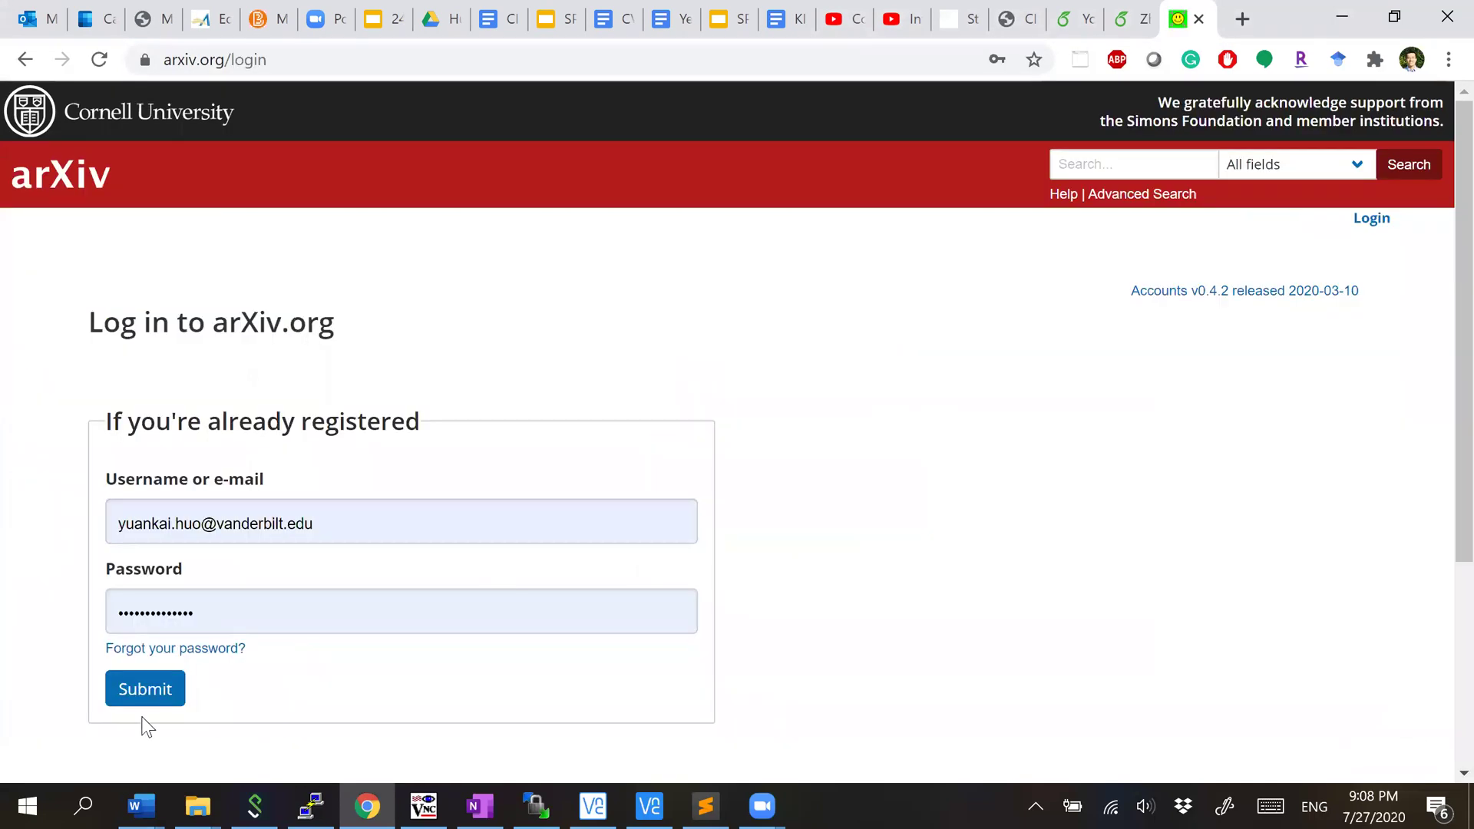
pyautogui.click(132, 695)
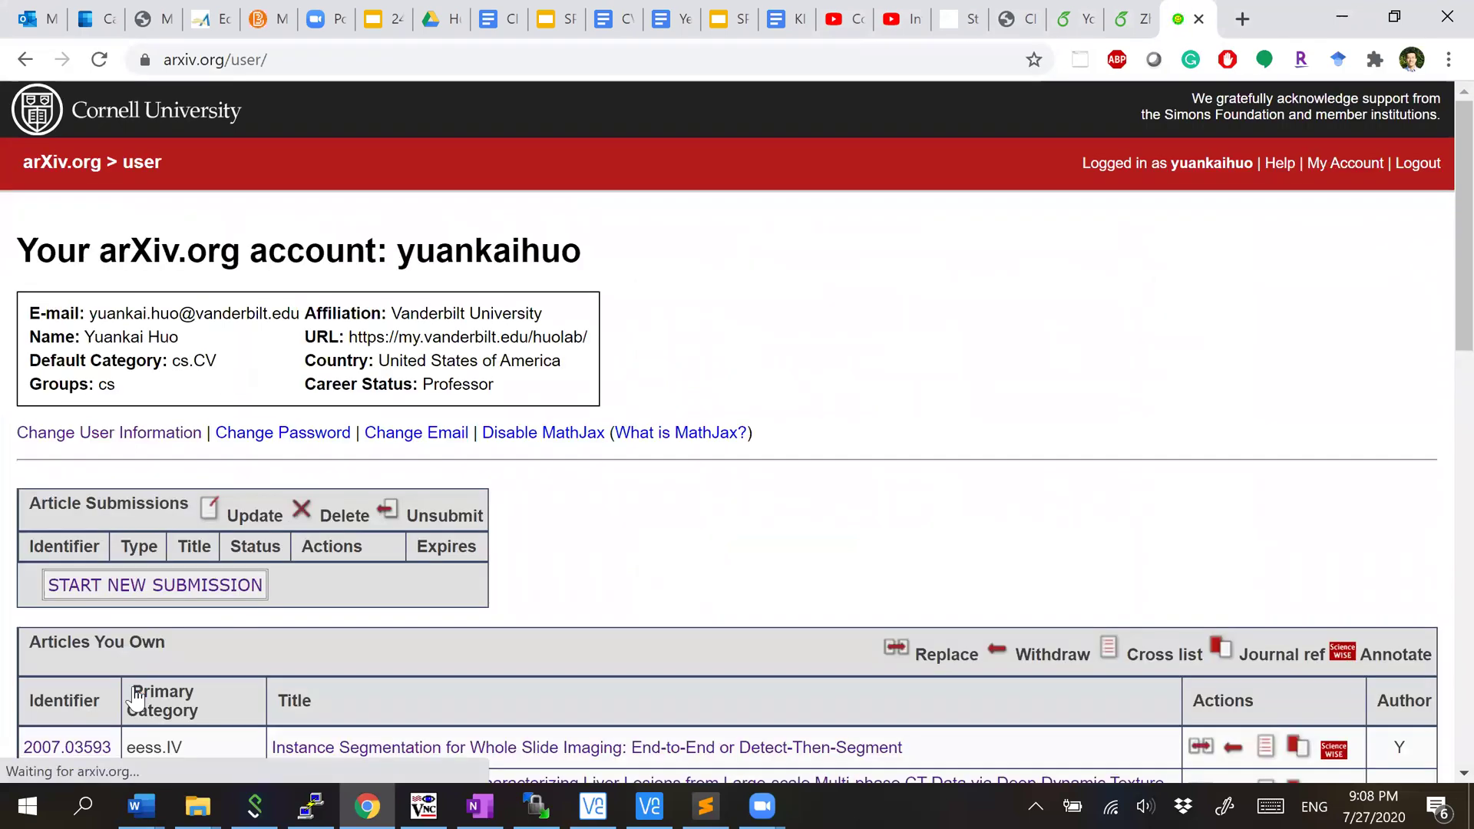
# Step: Start a new arXiv submission, agreeing to the instructions and accepting the submission terms
pyautogui.click(197, 590)
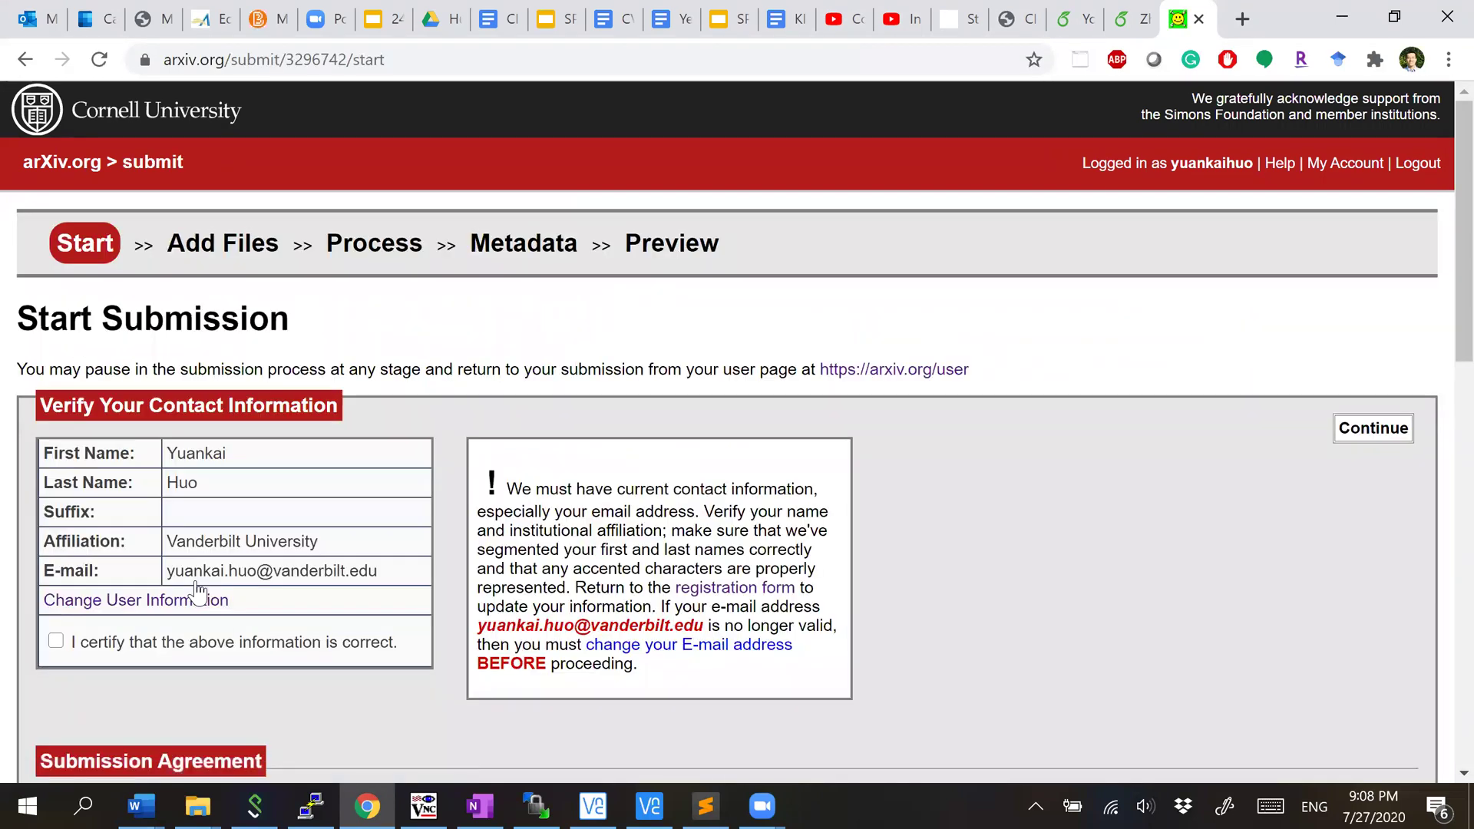
pyautogui.scroll(-4, 197, 590)
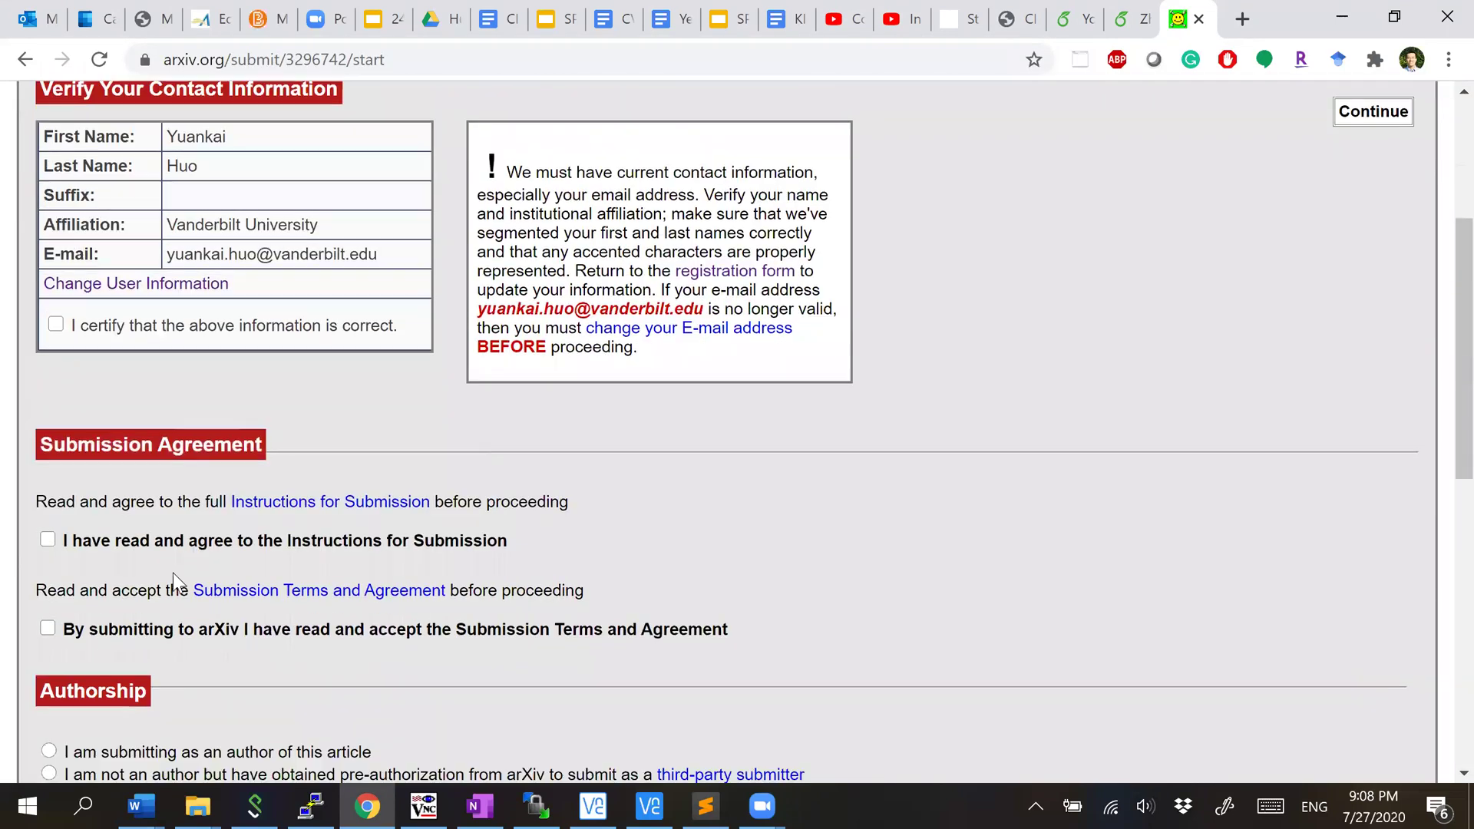
pyautogui.click(48, 540)
pyautogui.scroll(-2, 642, 496)
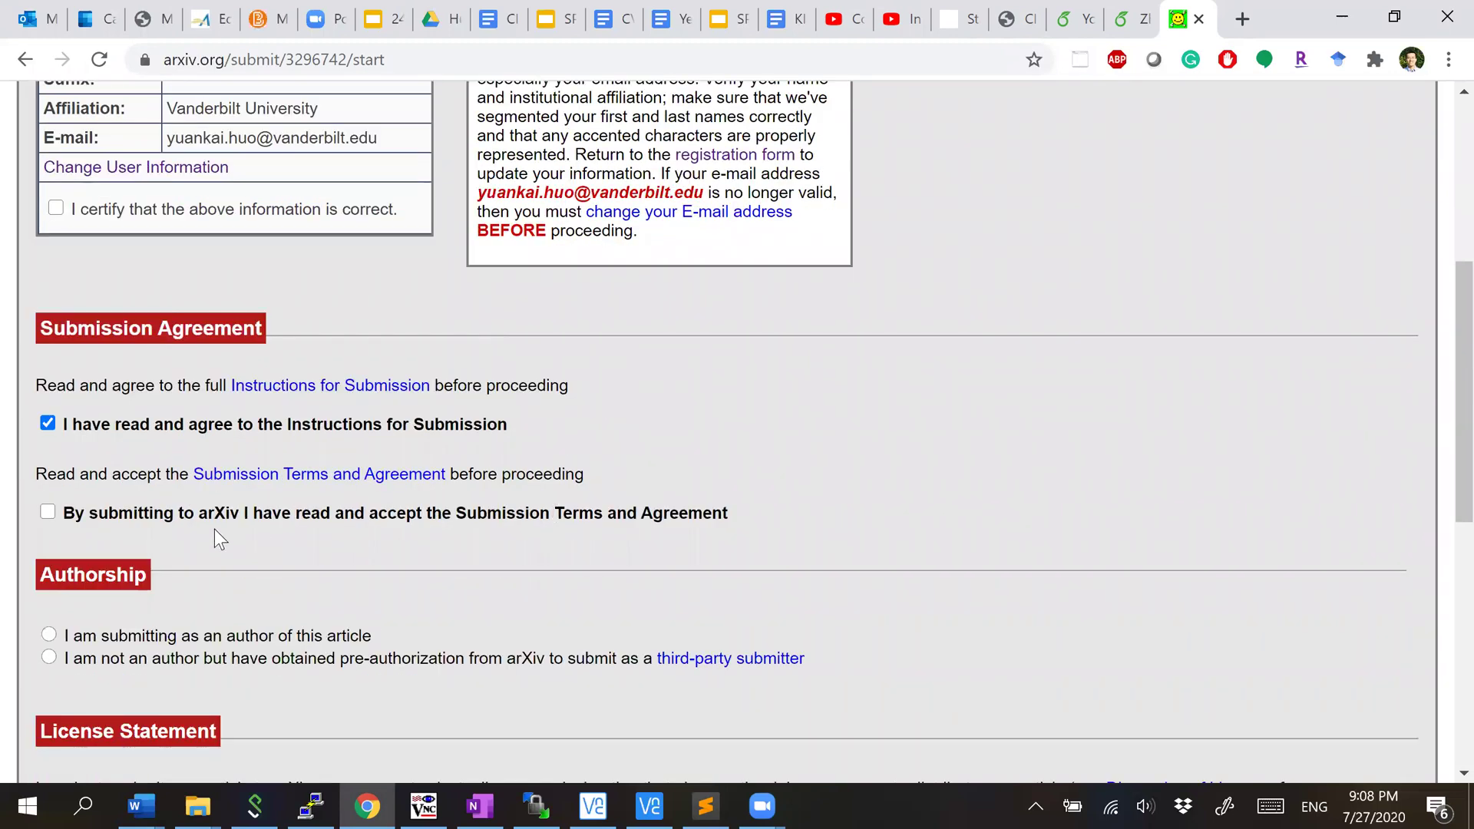
pyautogui.click(48, 512)
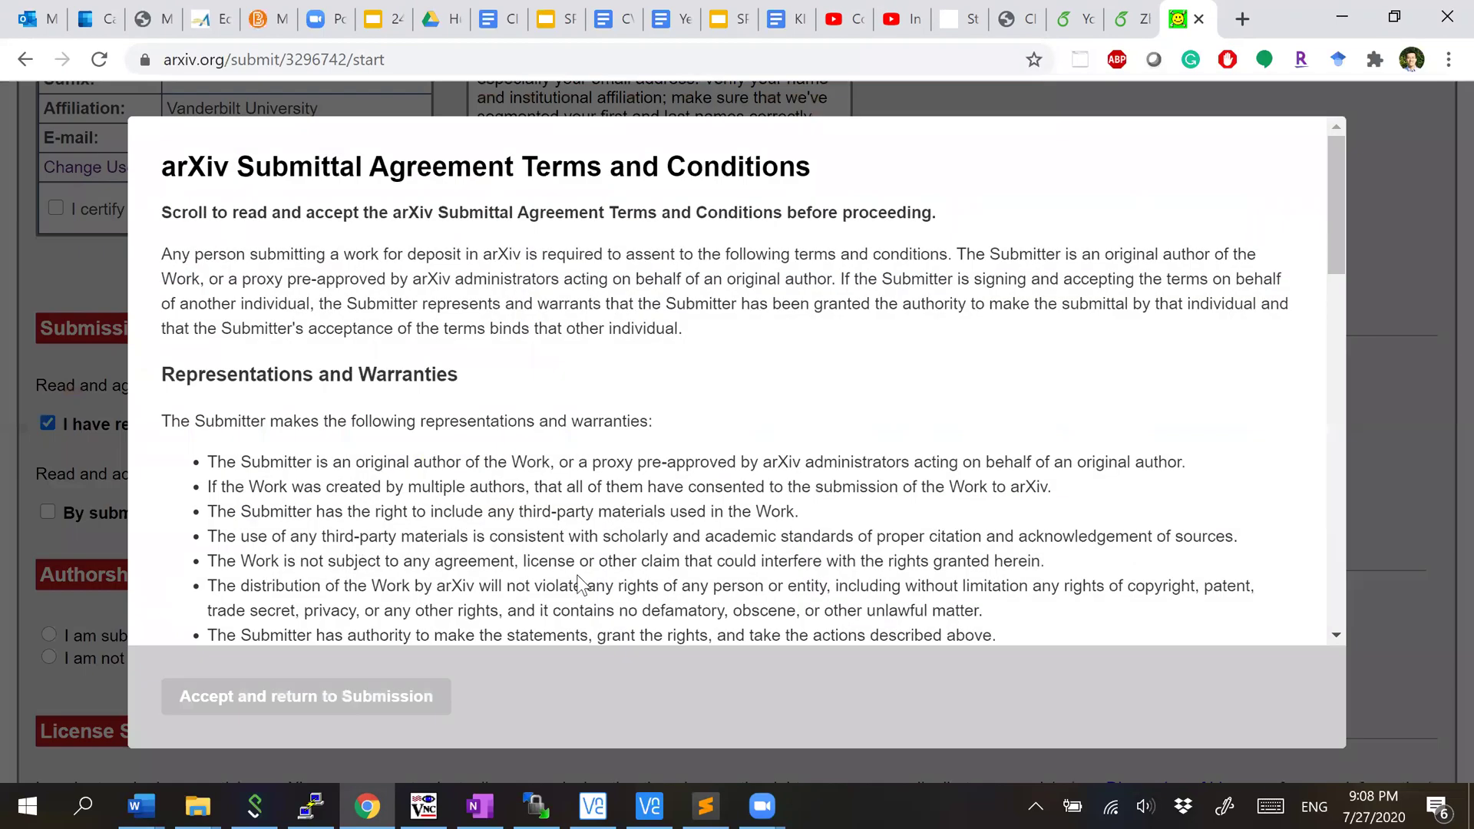
pyautogui.scroll(-8, 580, 584)
pyautogui.scroll(-10, 580, 576)
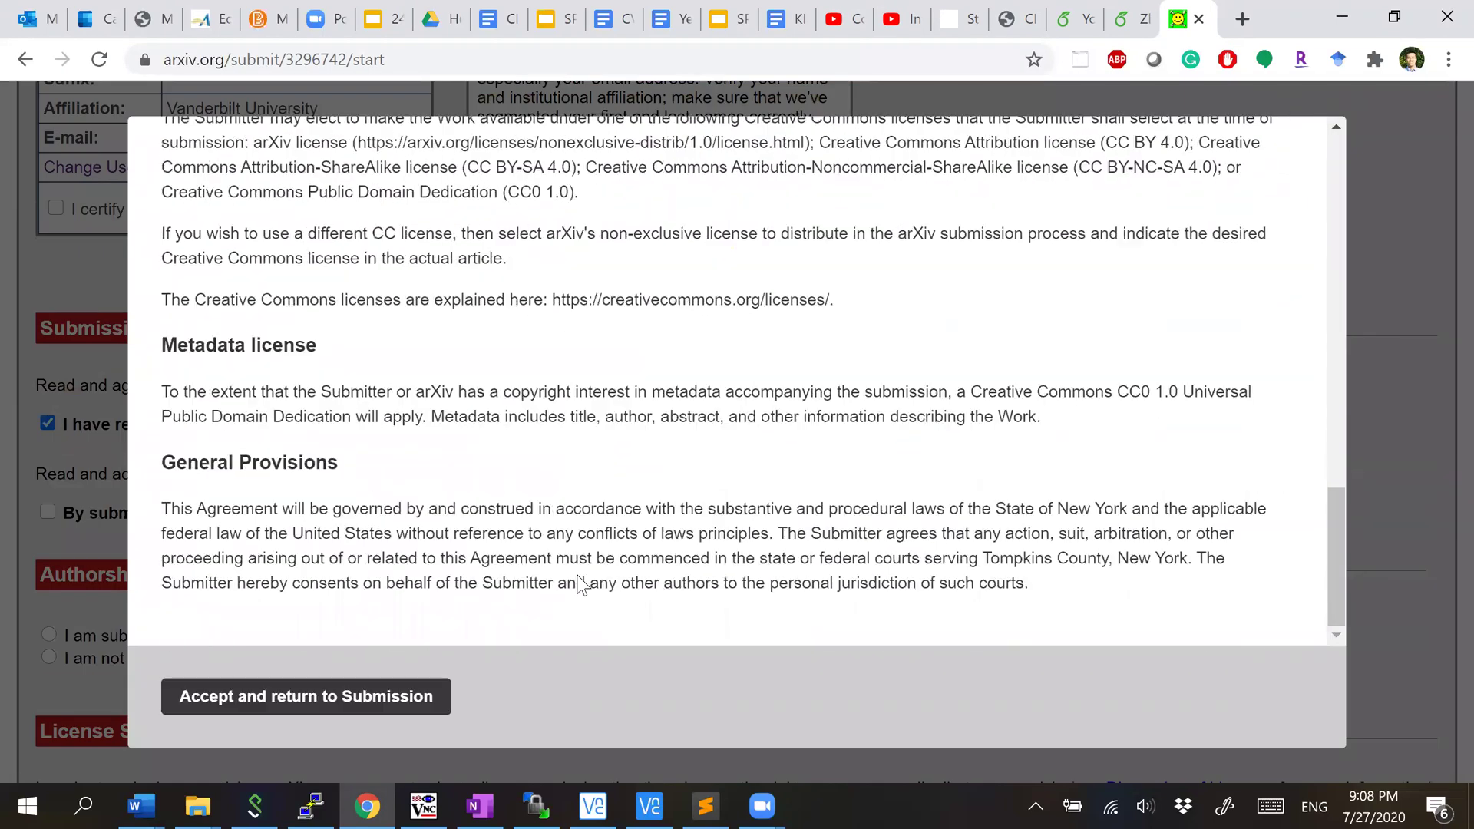
pyautogui.click(380, 697)
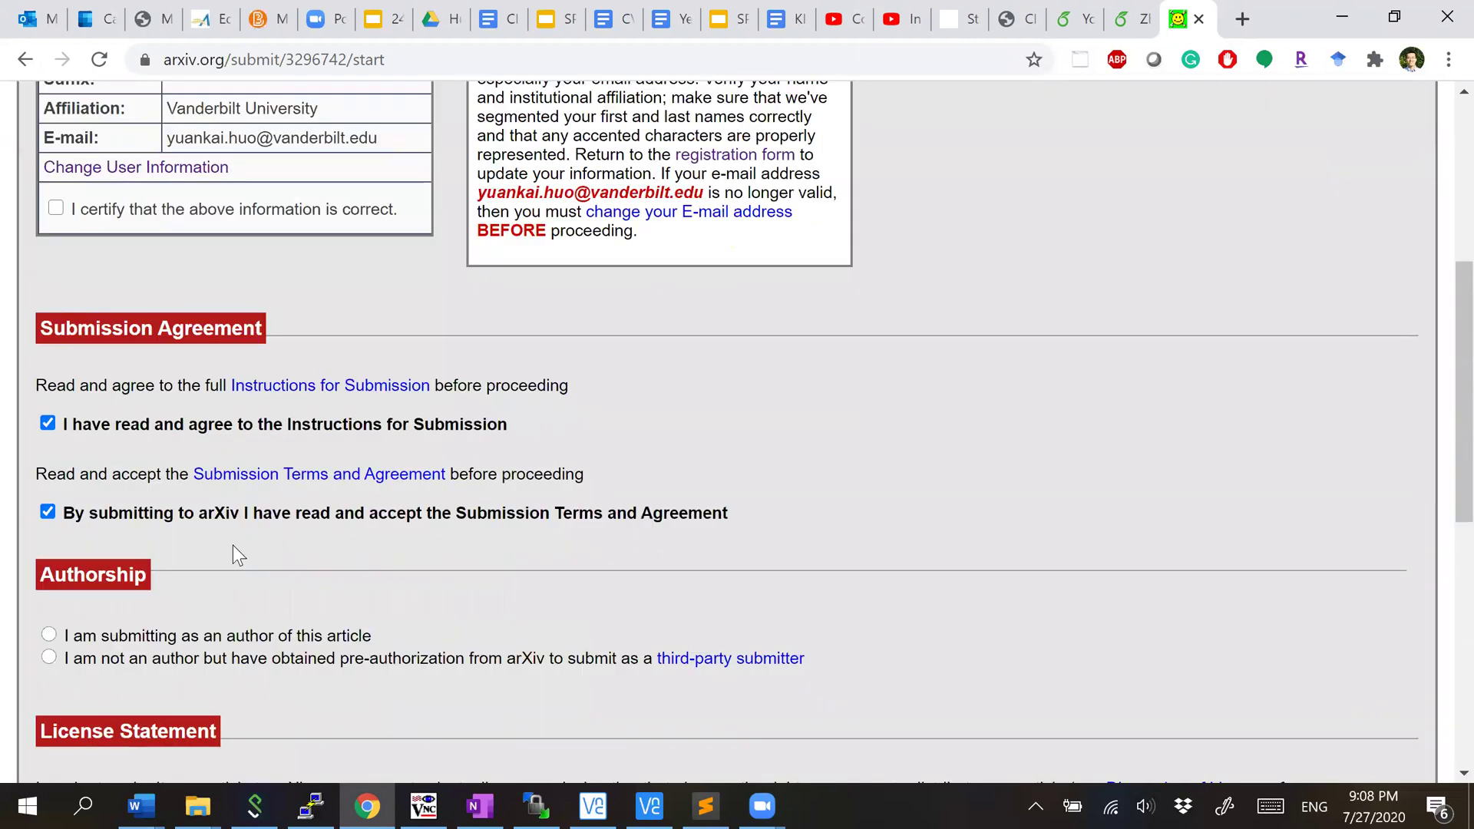
# Step: Declare author role, choose the arXiv perpetual license and Computer Science / Computer Vision subject
pyautogui.scroll(-2, 232, 545)
pyautogui.click(48, 467)
pyautogui.scroll(-3, 358, 473)
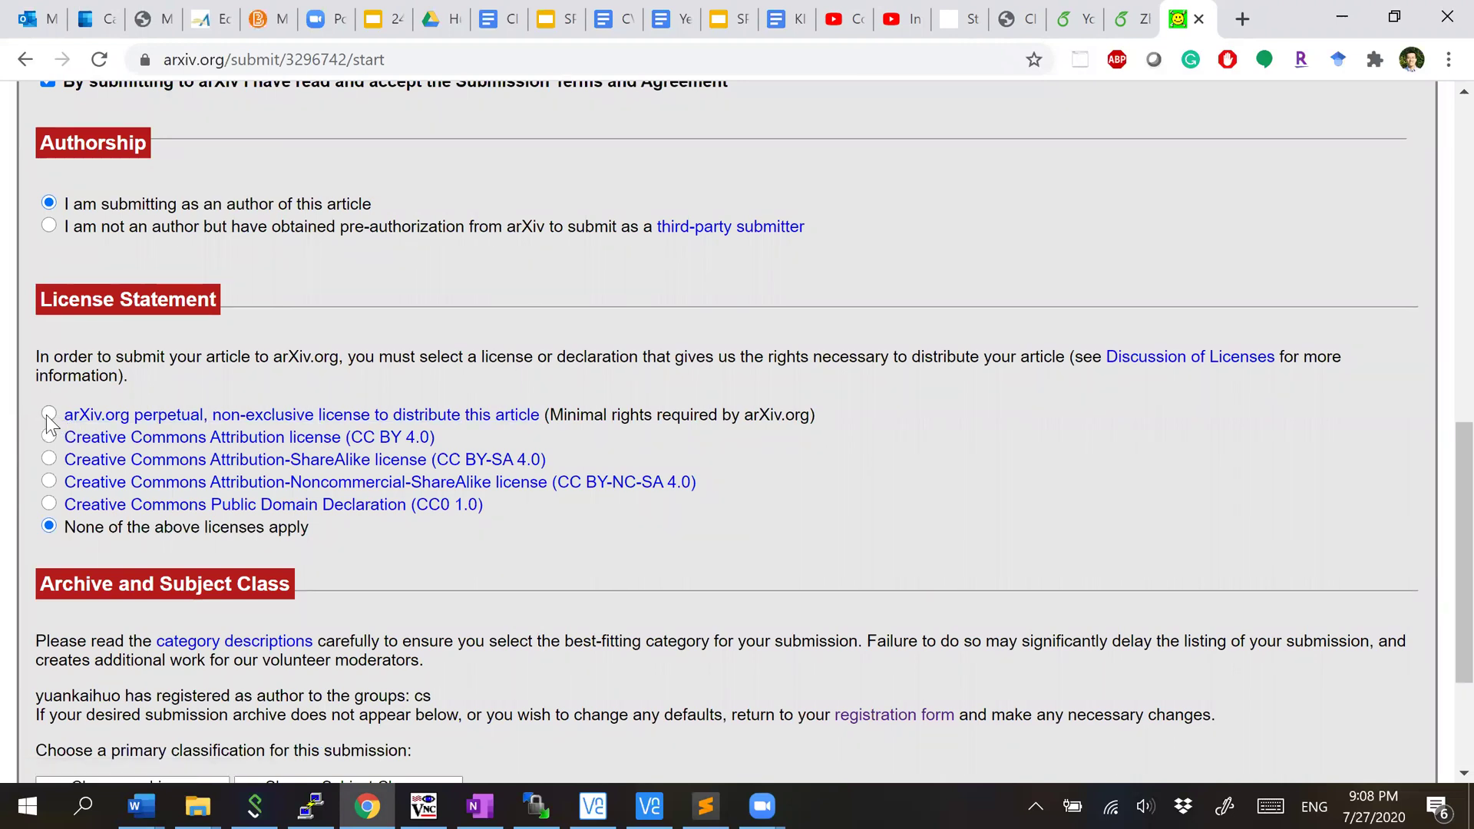
pyautogui.click(48, 415)
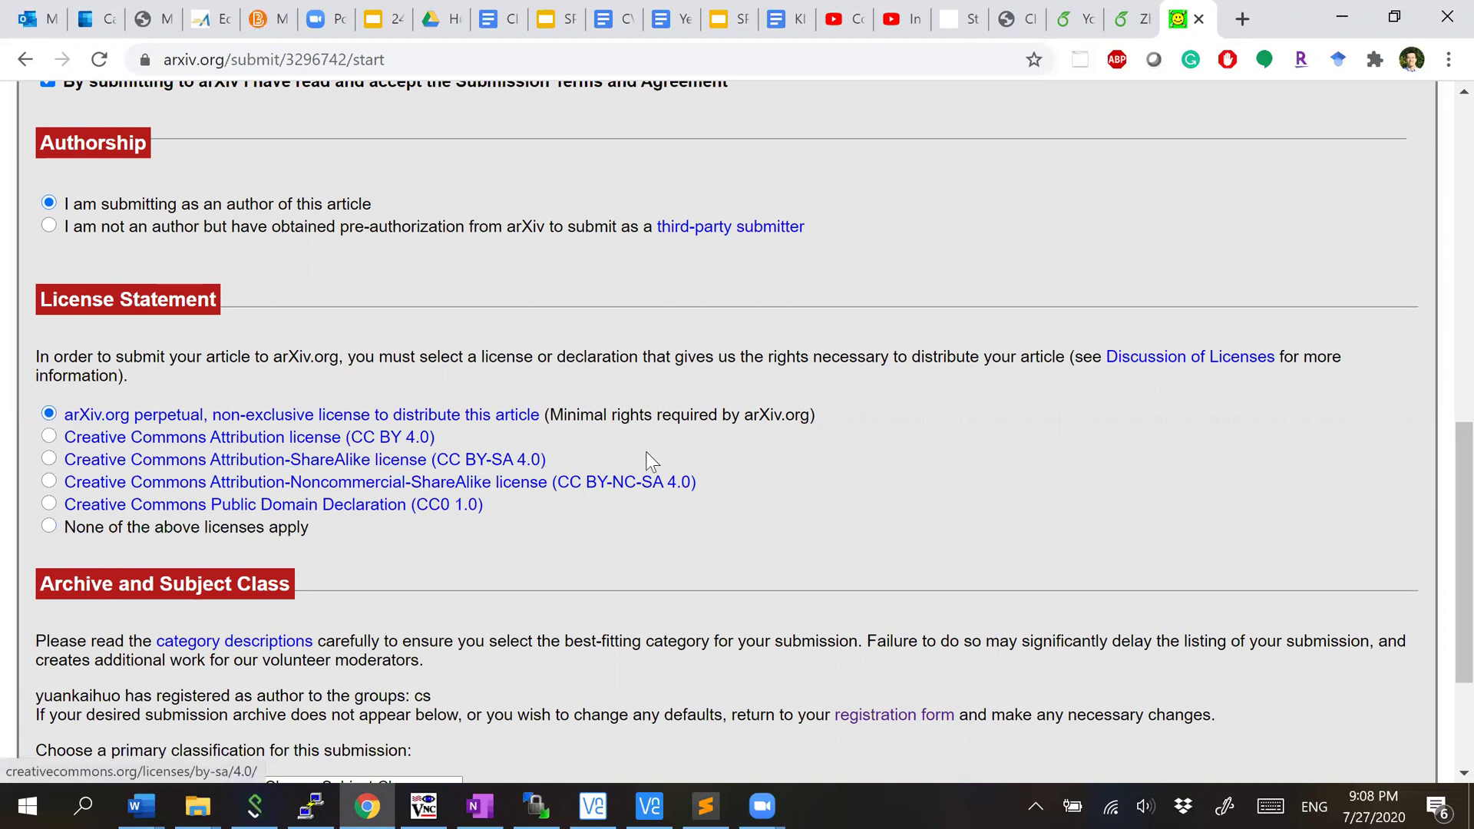
pyautogui.scroll(-3, 651, 461)
pyautogui.click(205, 569)
pyautogui.click(289, 582)
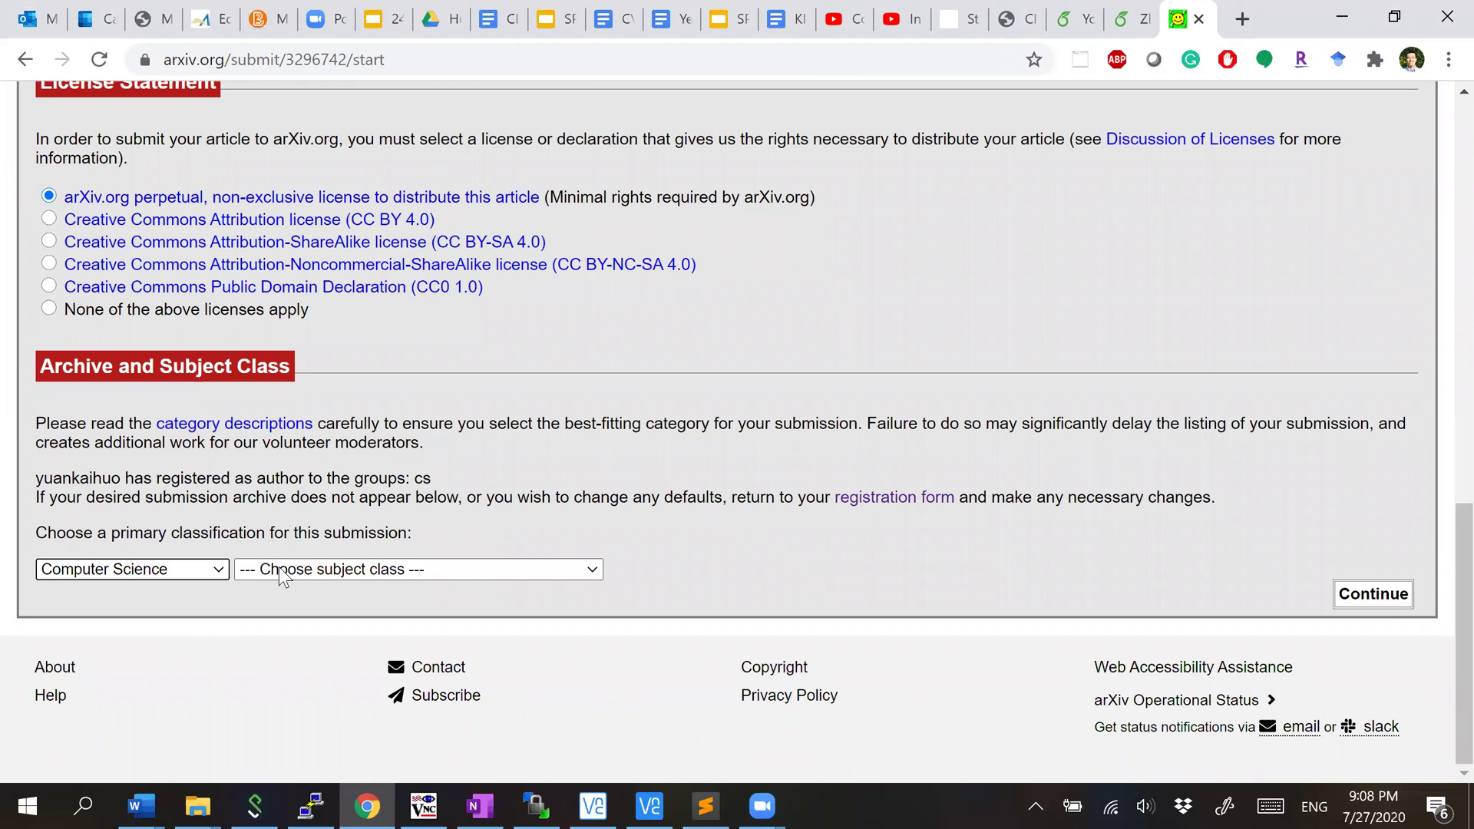
pyautogui.click(244, 574)
pyautogui.scroll(-1, 330, 520)
pyautogui.click(398, 245)
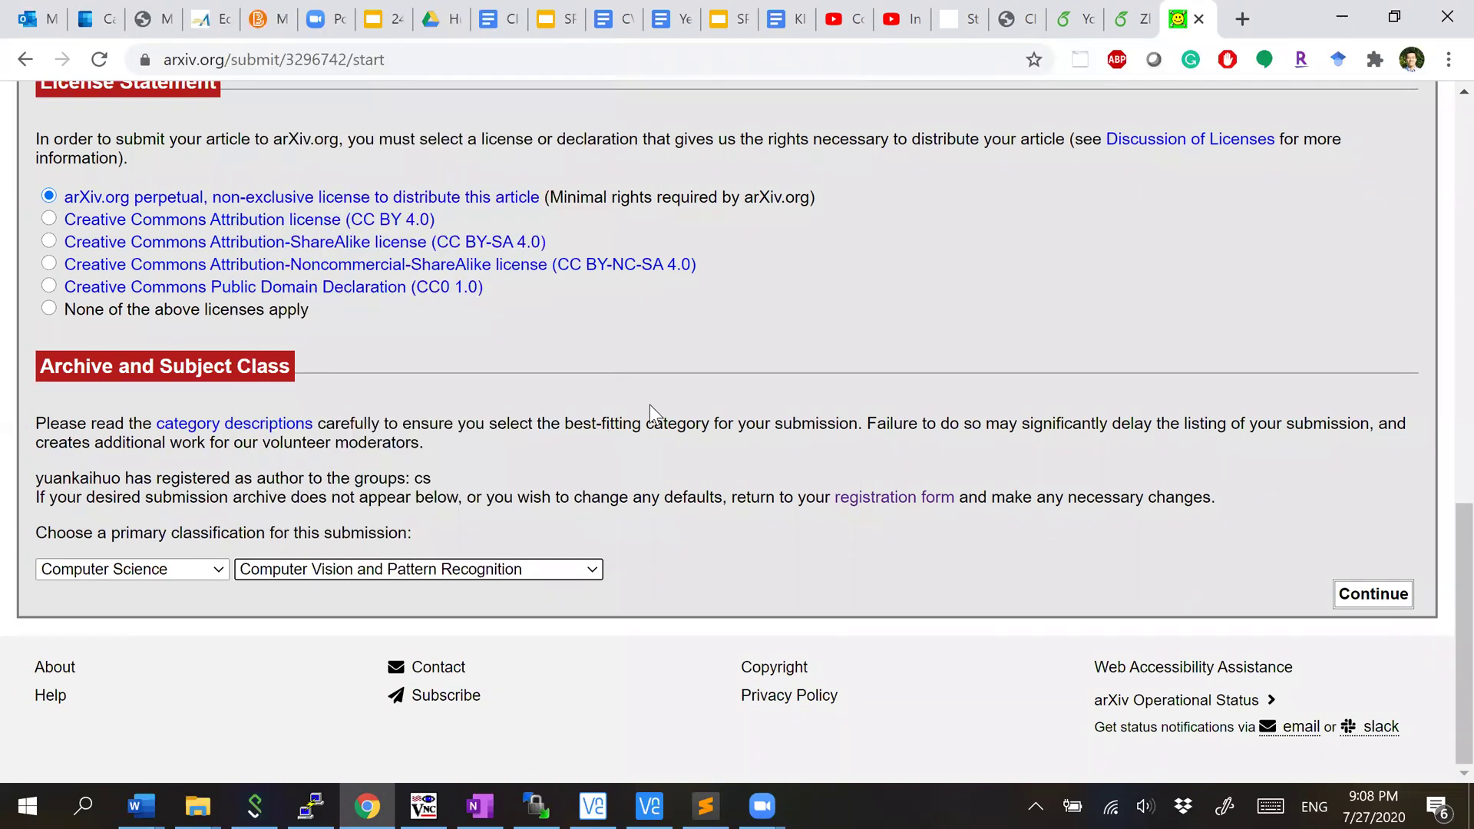
pyautogui.click(1359, 598)
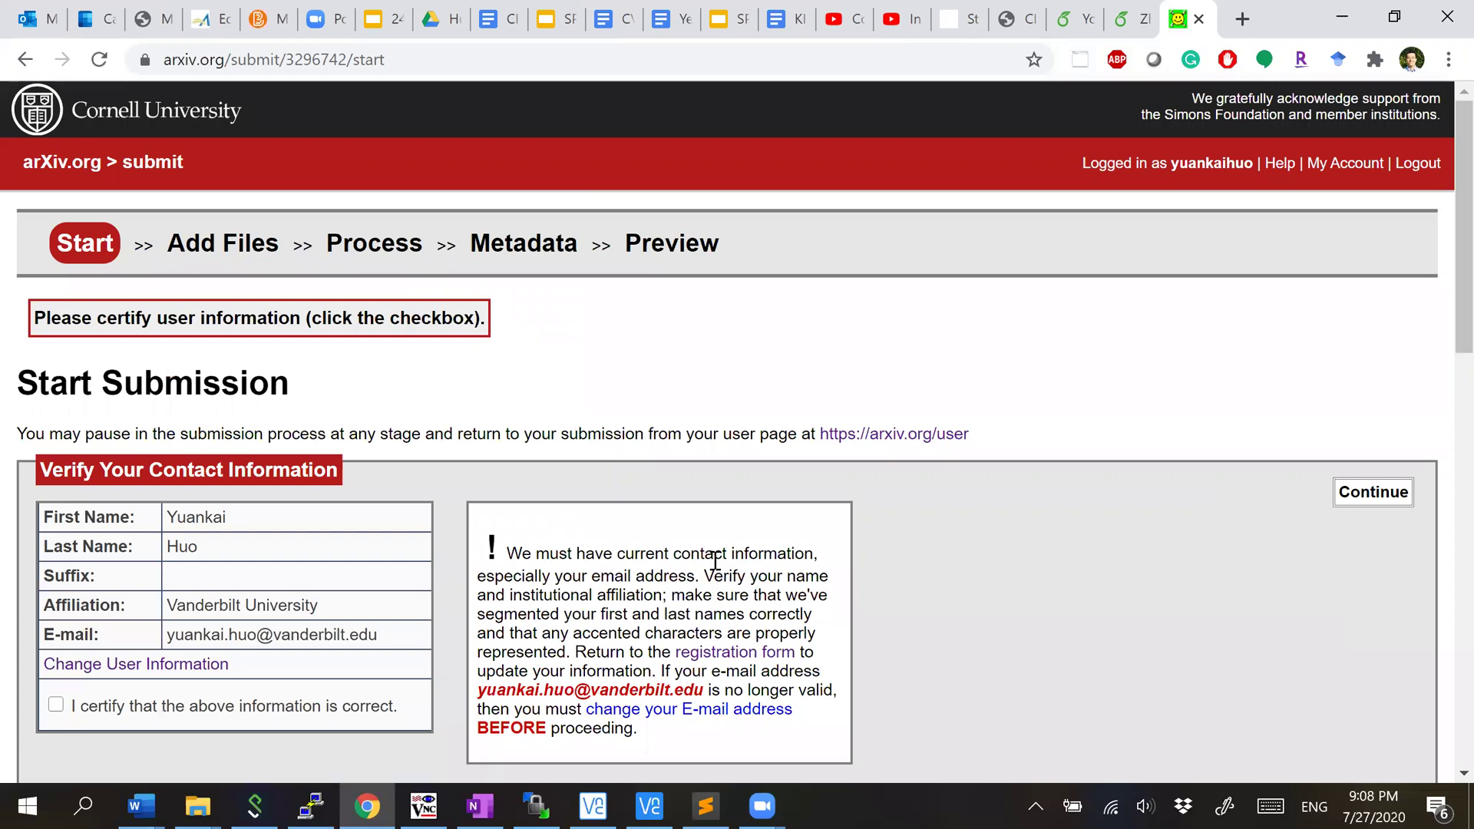
# Step: Certify the contact information is correct and proceed to the Add Files step
pyautogui.scroll(-3, 715, 560)
pyautogui.click(56, 469)
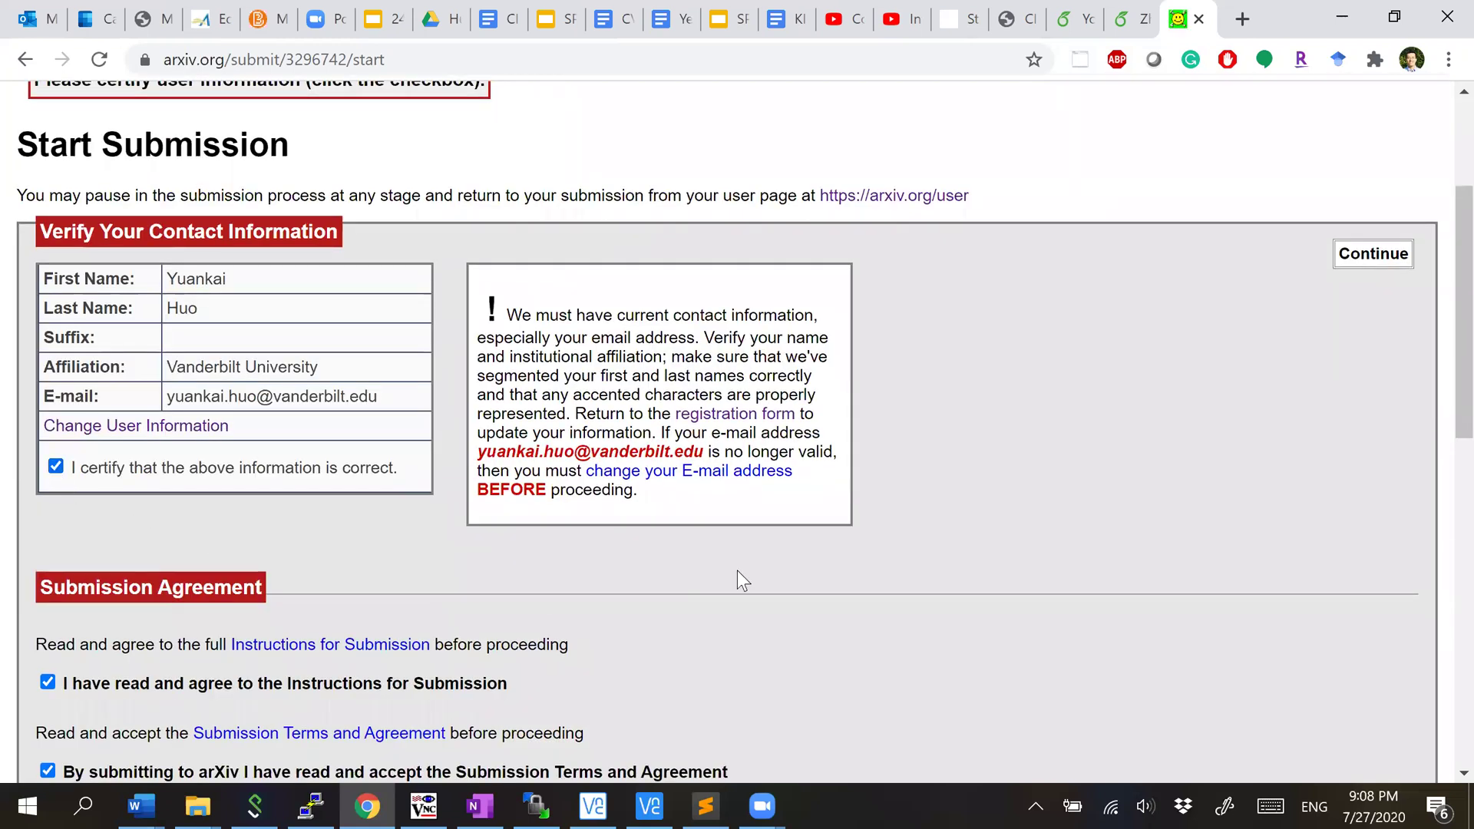
pyautogui.scroll(-10, 737, 569)
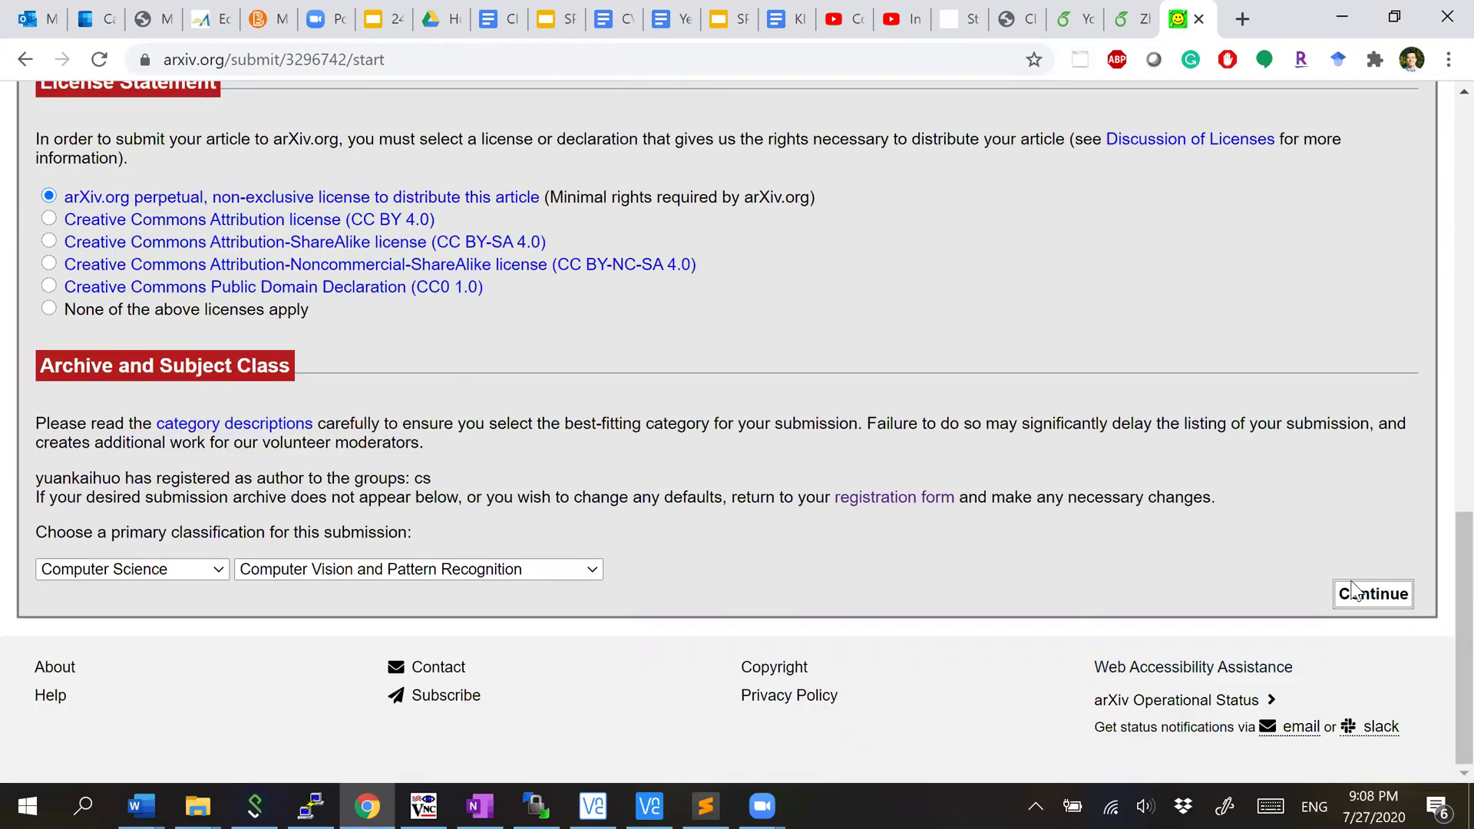
pyautogui.click(1353, 594)
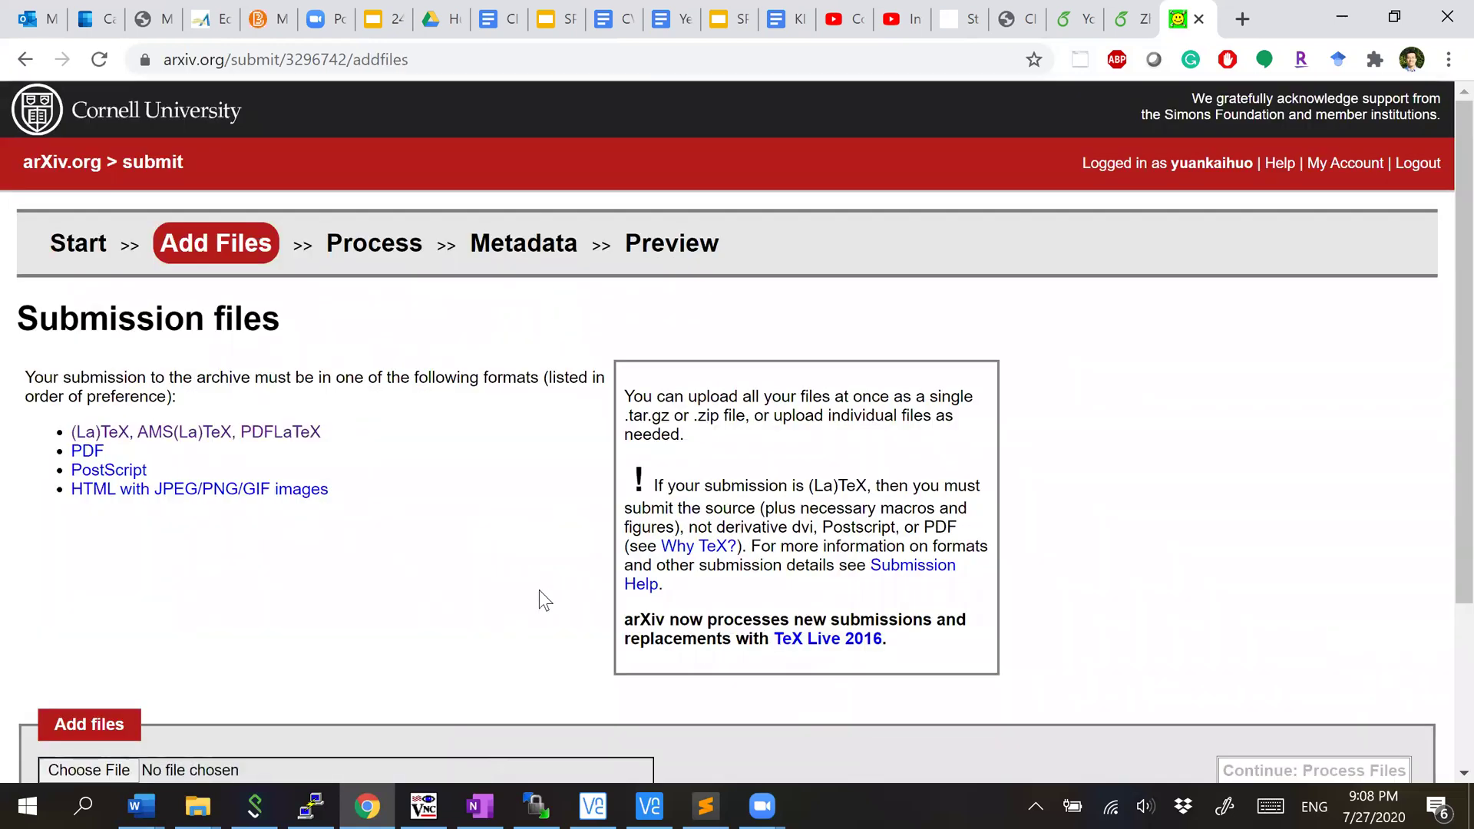
# Step: Pick doesntmatter.zip from its folder via the copied path and upload it
pyautogui.scroll(-3, 539, 601)
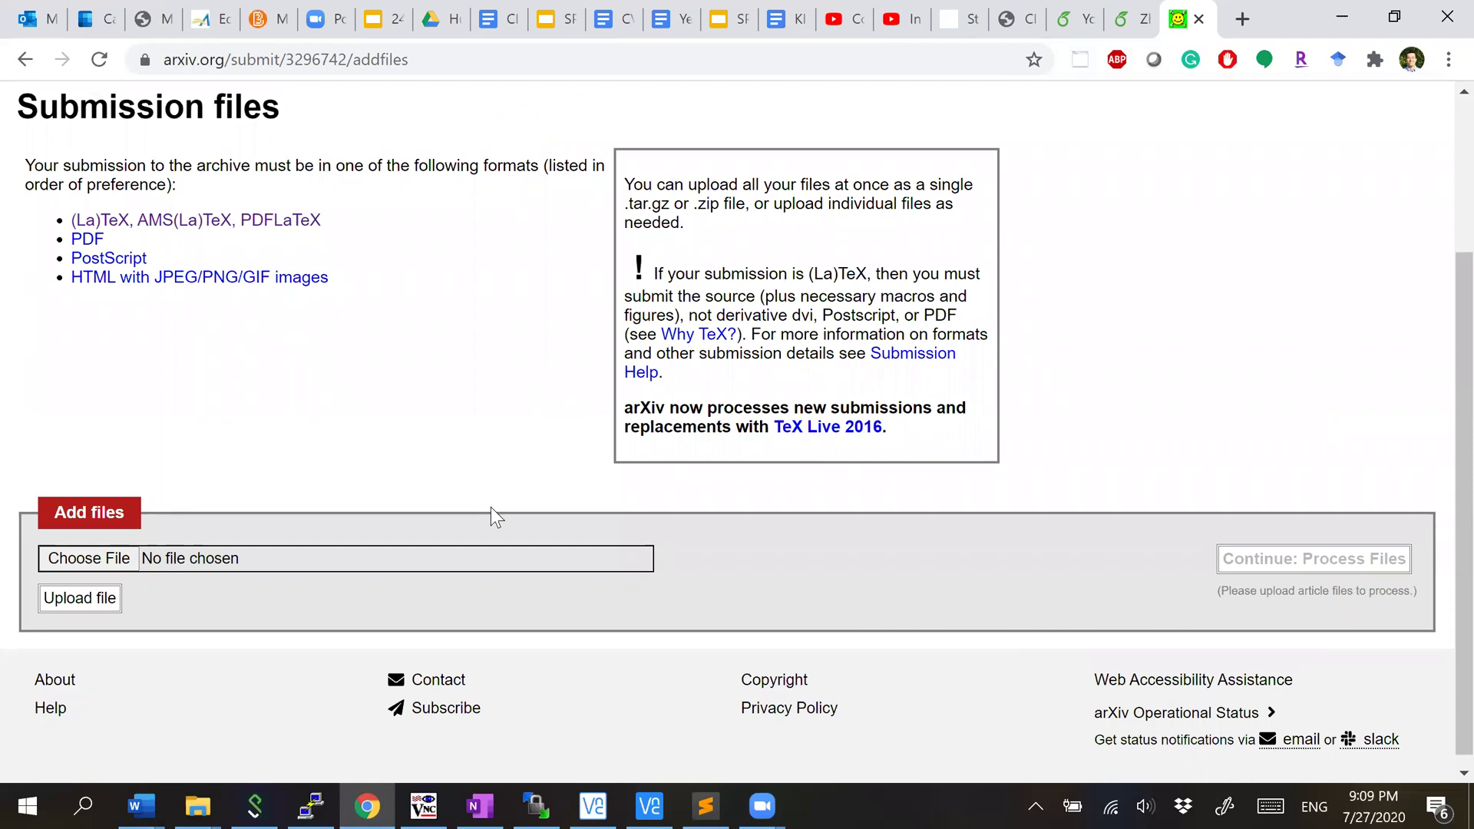
pyautogui.hotkey('alt', 'Tab')
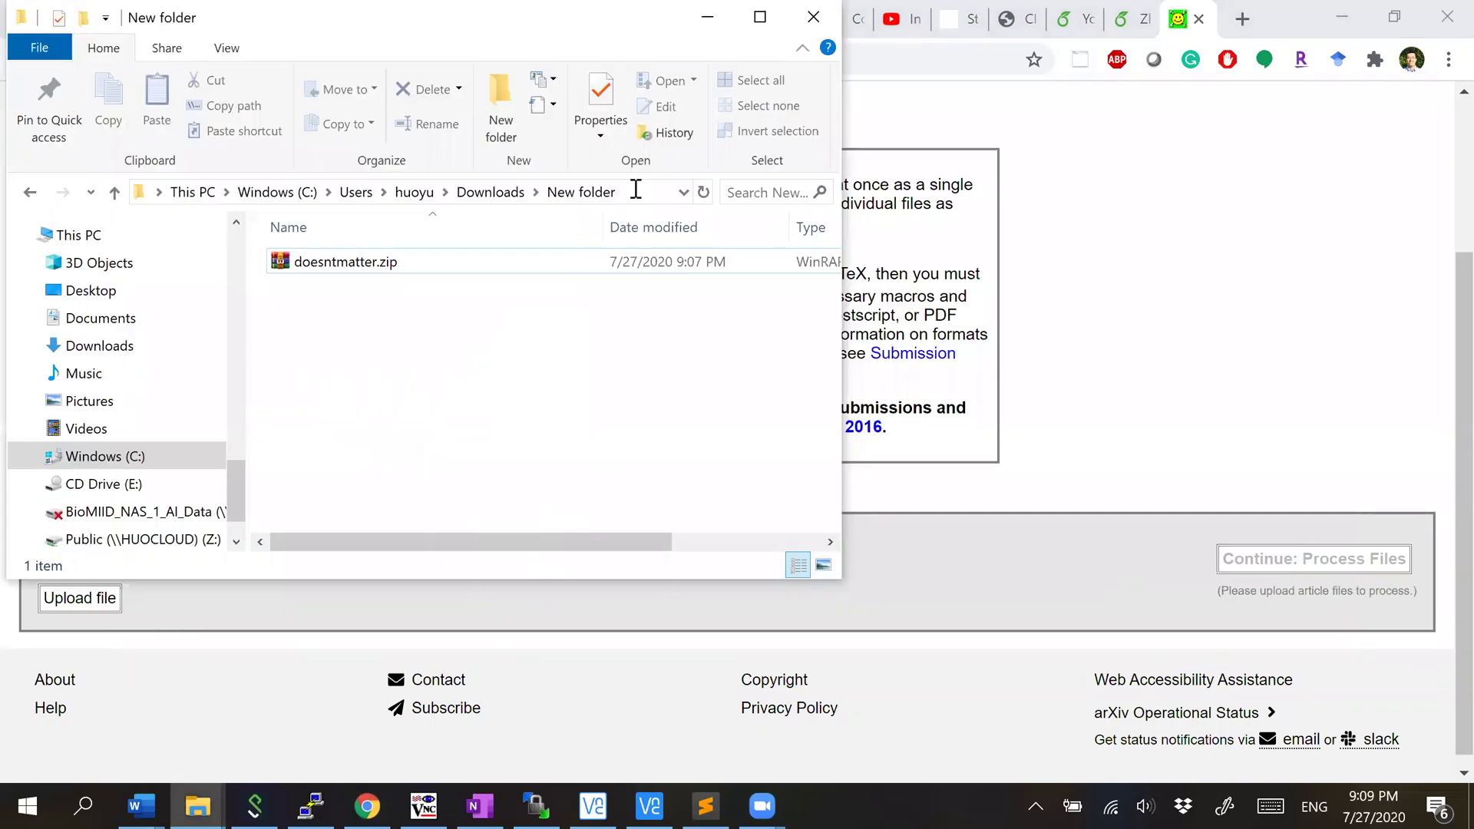
pyautogui.click(636, 190)
pyautogui.hotkey('ctrl', 'c')
pyautogui.hotkey('alt', 'Tab')
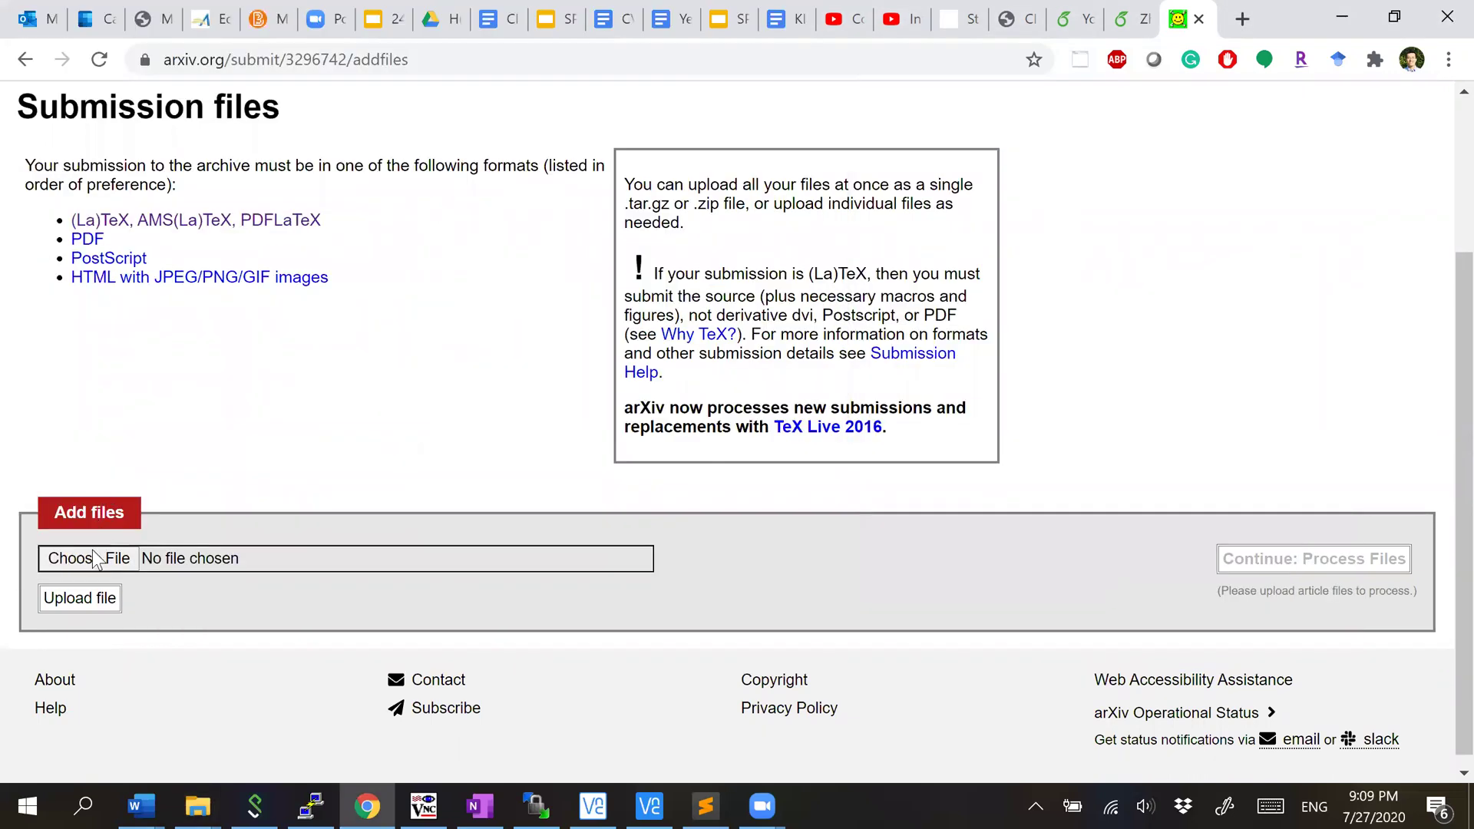
pyautogui.click(92, 560)
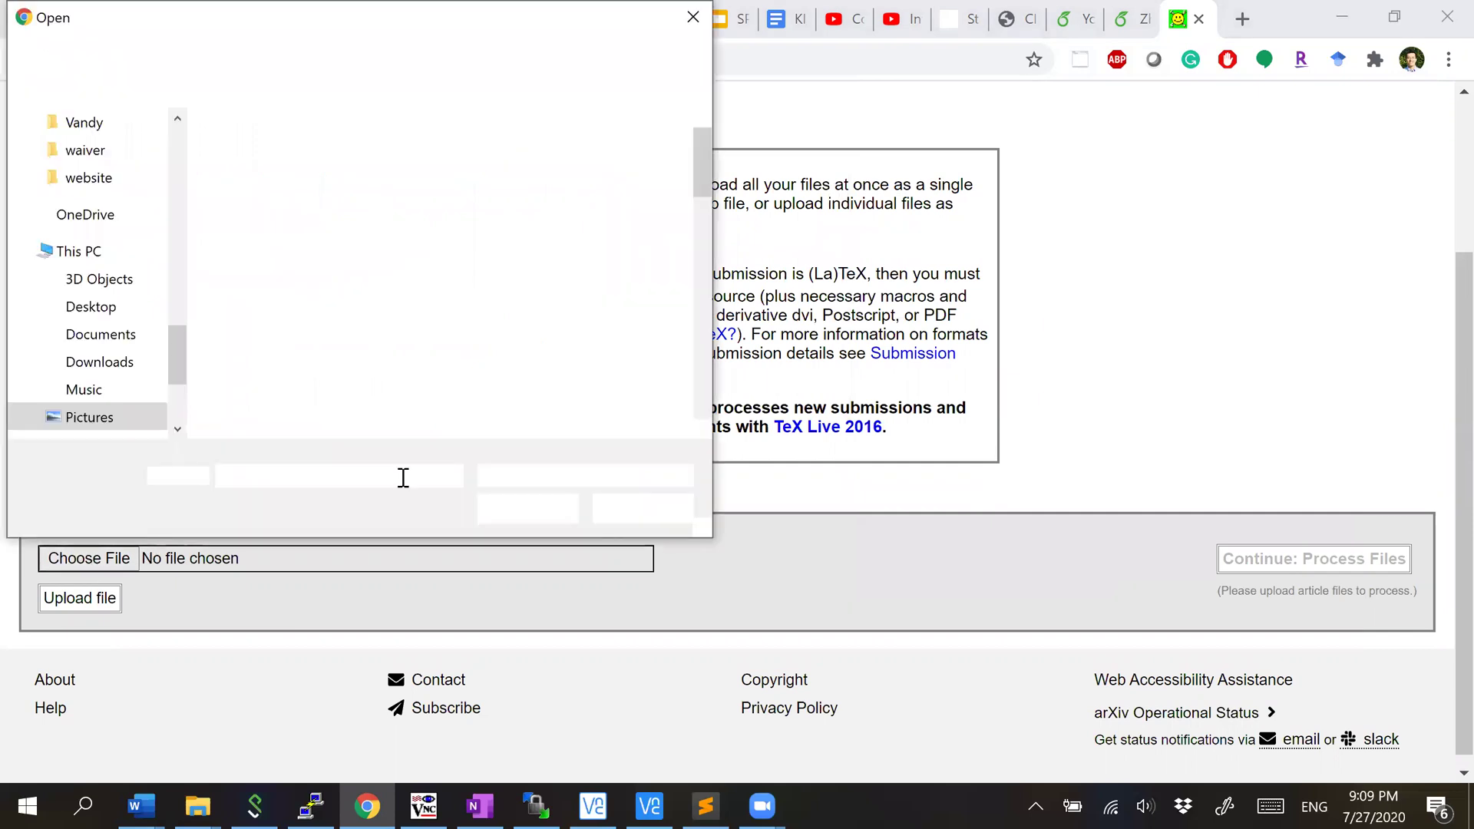
pyautogui.hotkey('ctrl', 'v')
pyautogui.click(511, 511)
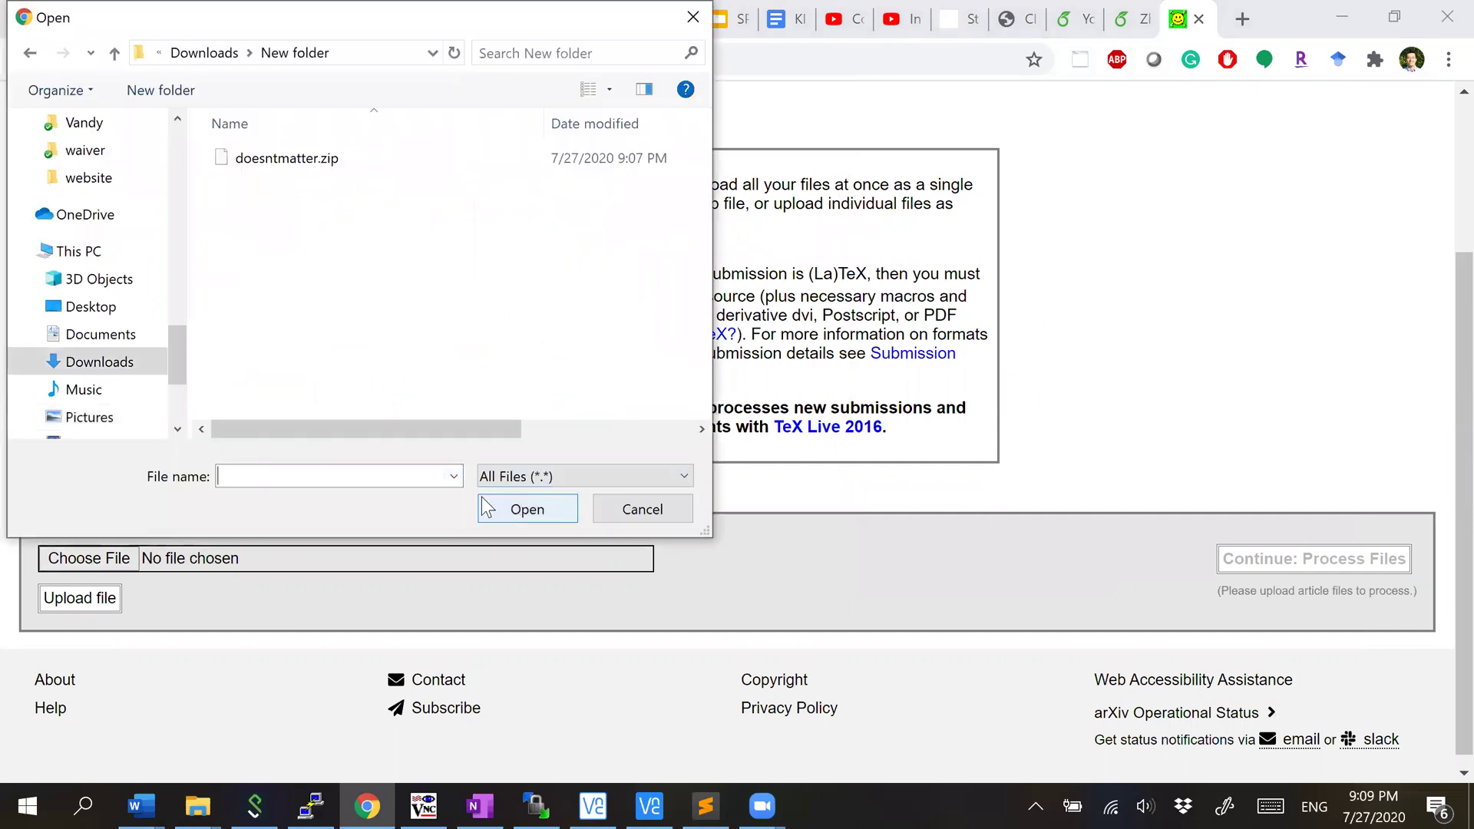
pyautogui.doubleClick(297, 170)
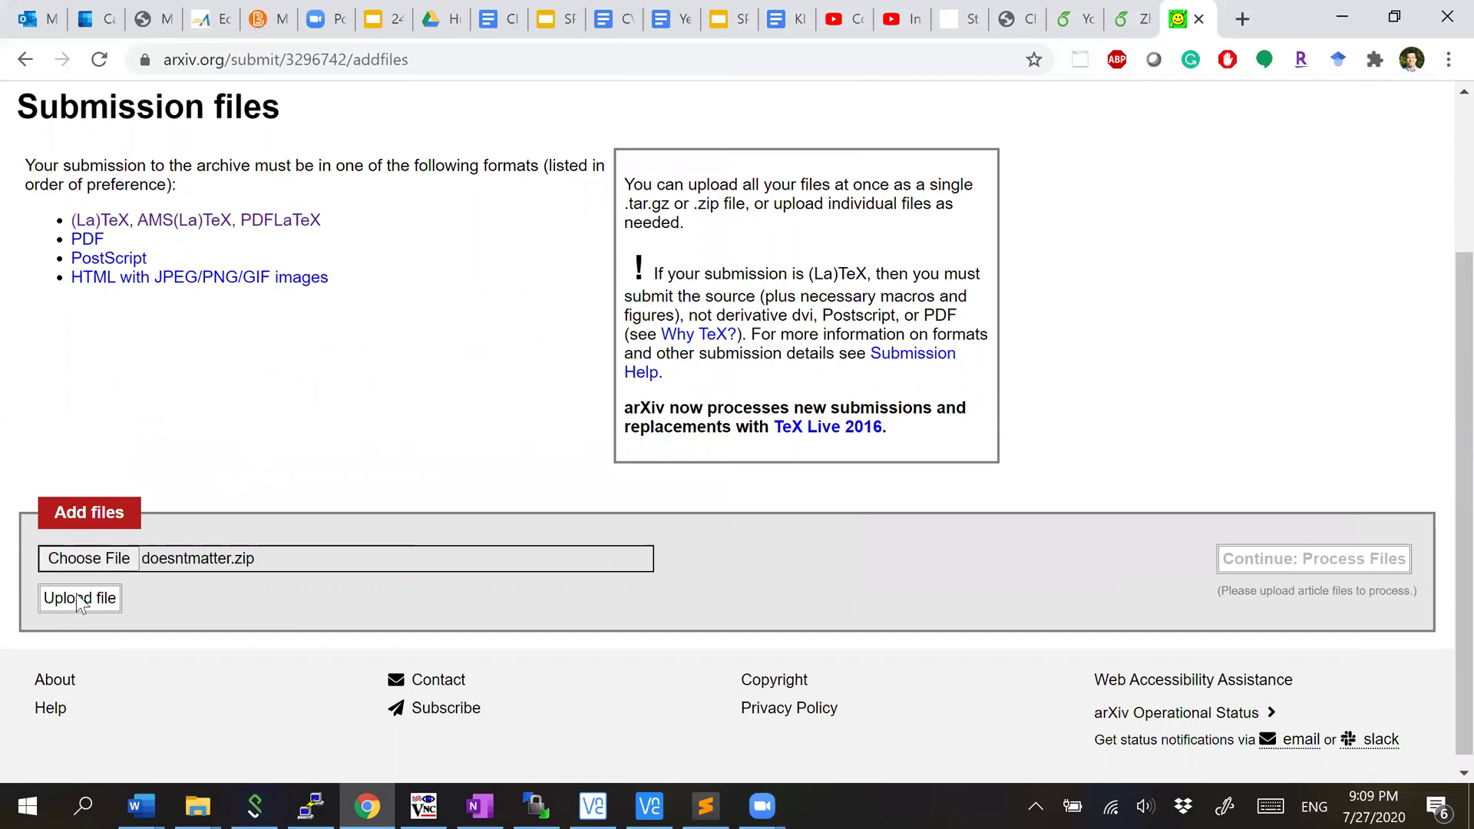
pyautogui.click(51, 599)
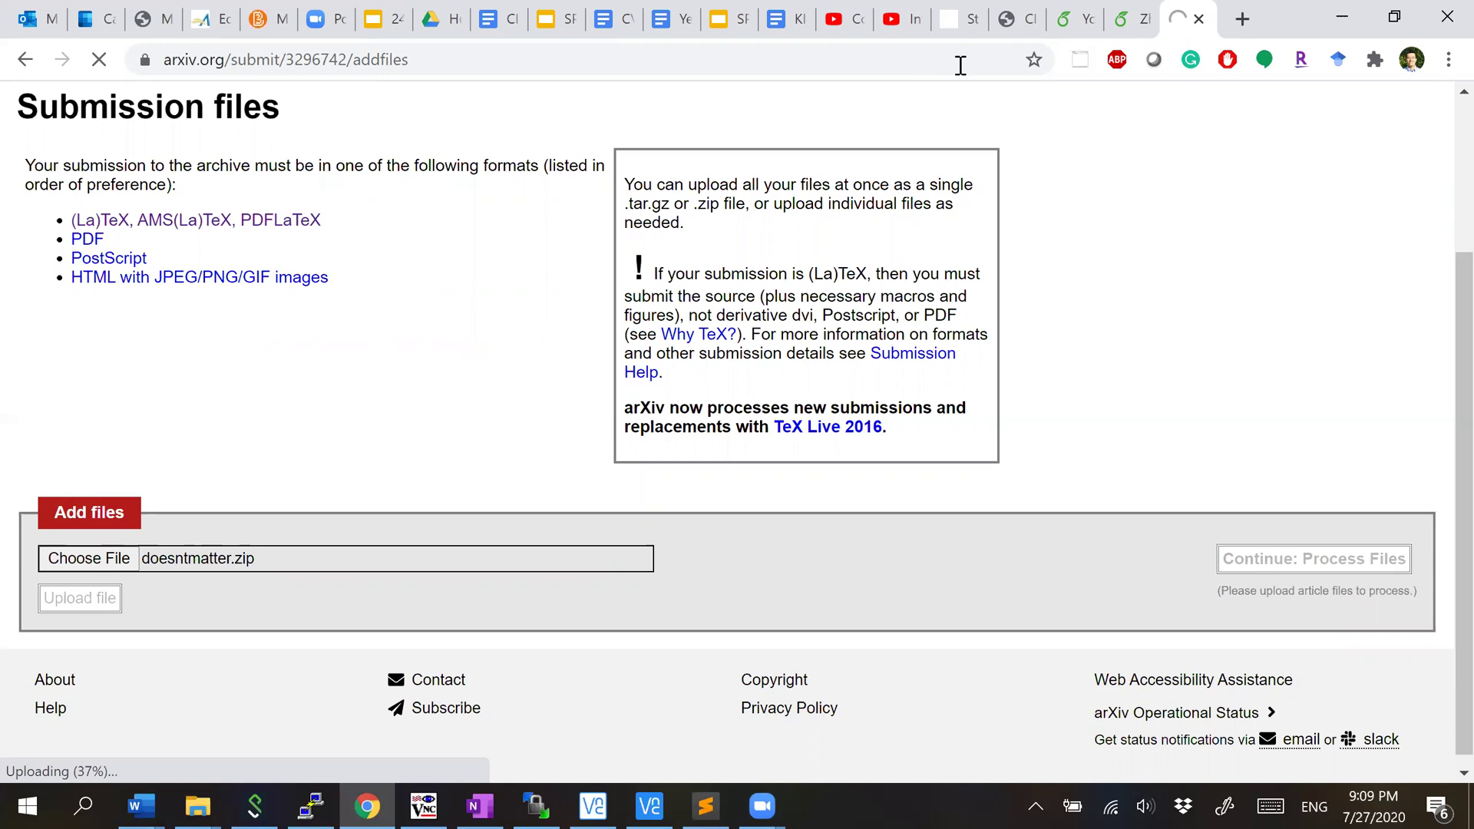
# Step: Close Overleaf's Submit dialog and download the compiled PDF, set to open when done
pyautogui.click(1143, 11)
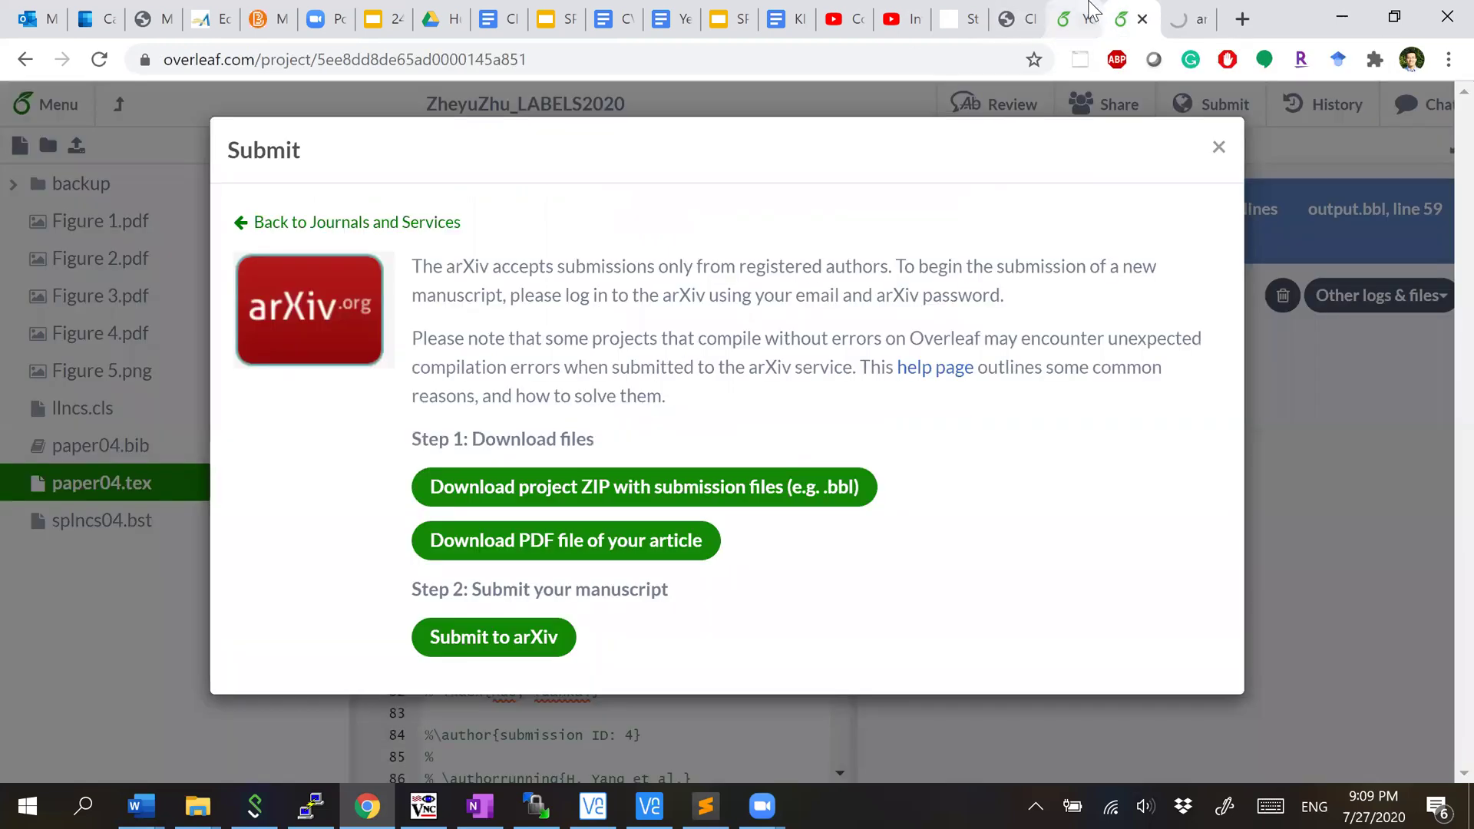
pyautogui.click(1218, 147)
pyautogui.click(657, 363)
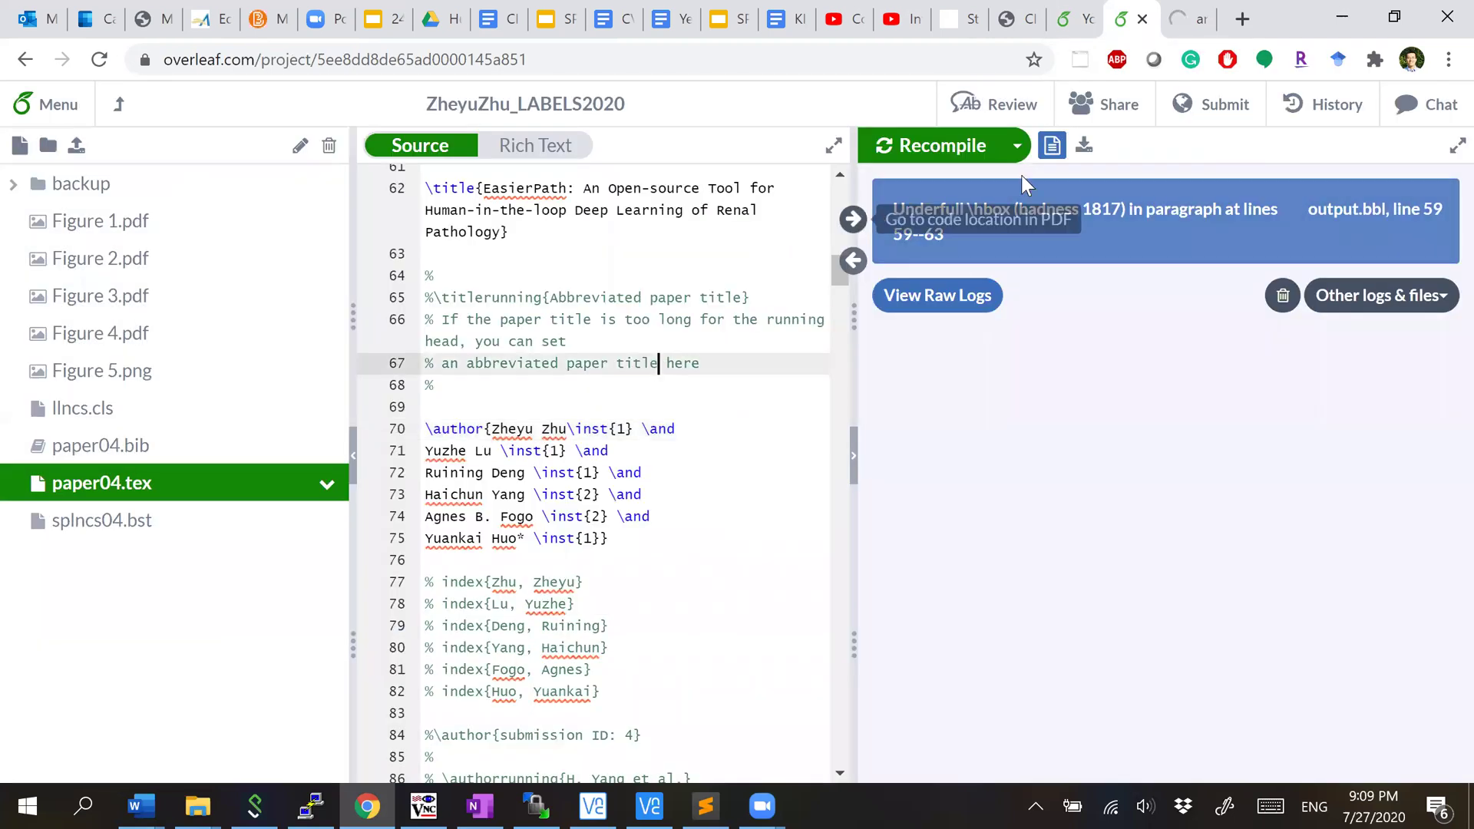
pyautogui.click(1084, 145)
pyautogui.click(161, 761)
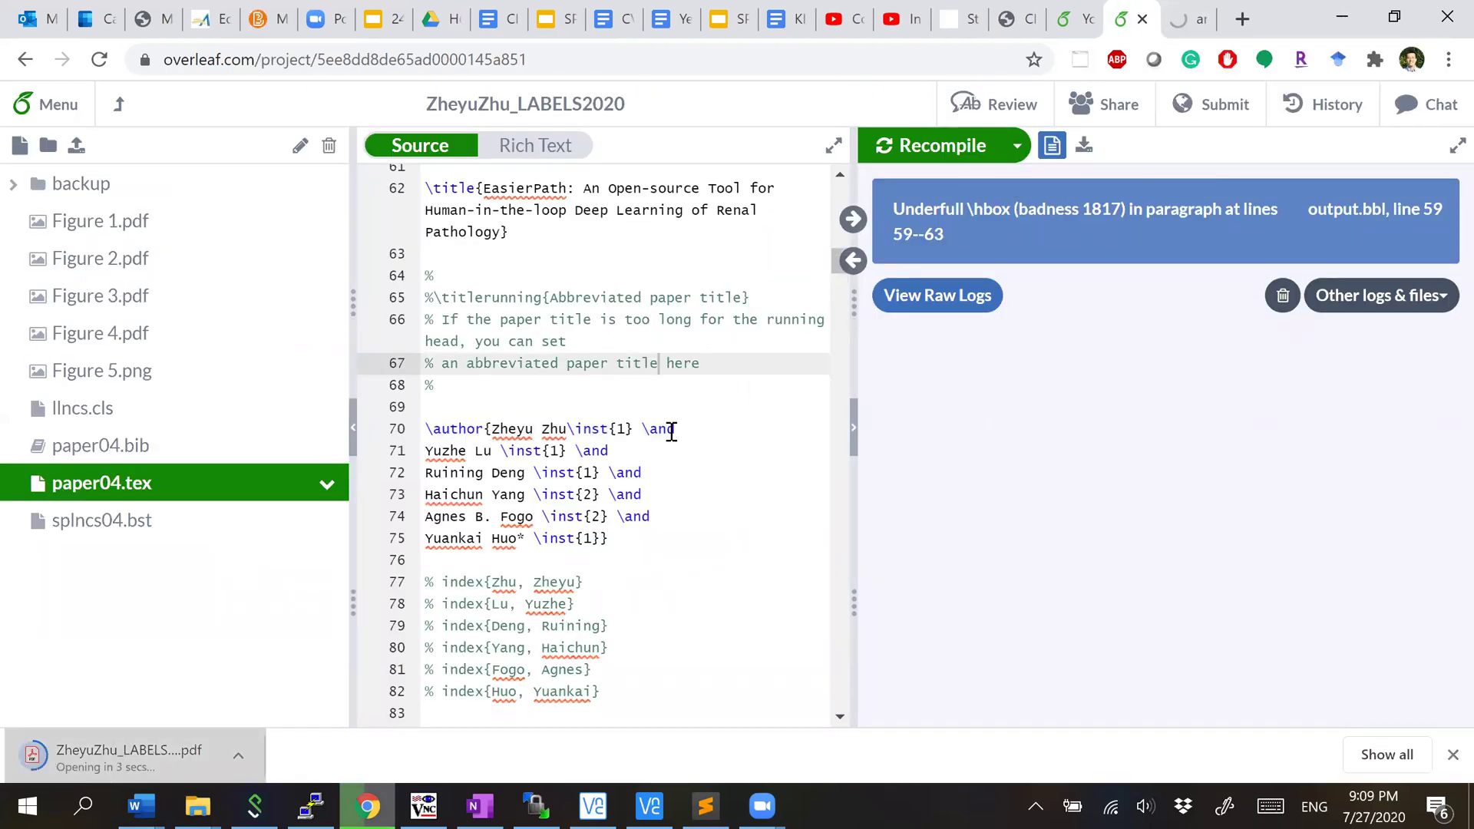
# Step: Review the downloaded paper PDF, then return to the arXiv submission tab
pyautogui.scroll(20, 671, 432)
pyautogui.scroll(-13, 672, 431)
pyautogui.scroll(-10, 672, 432)
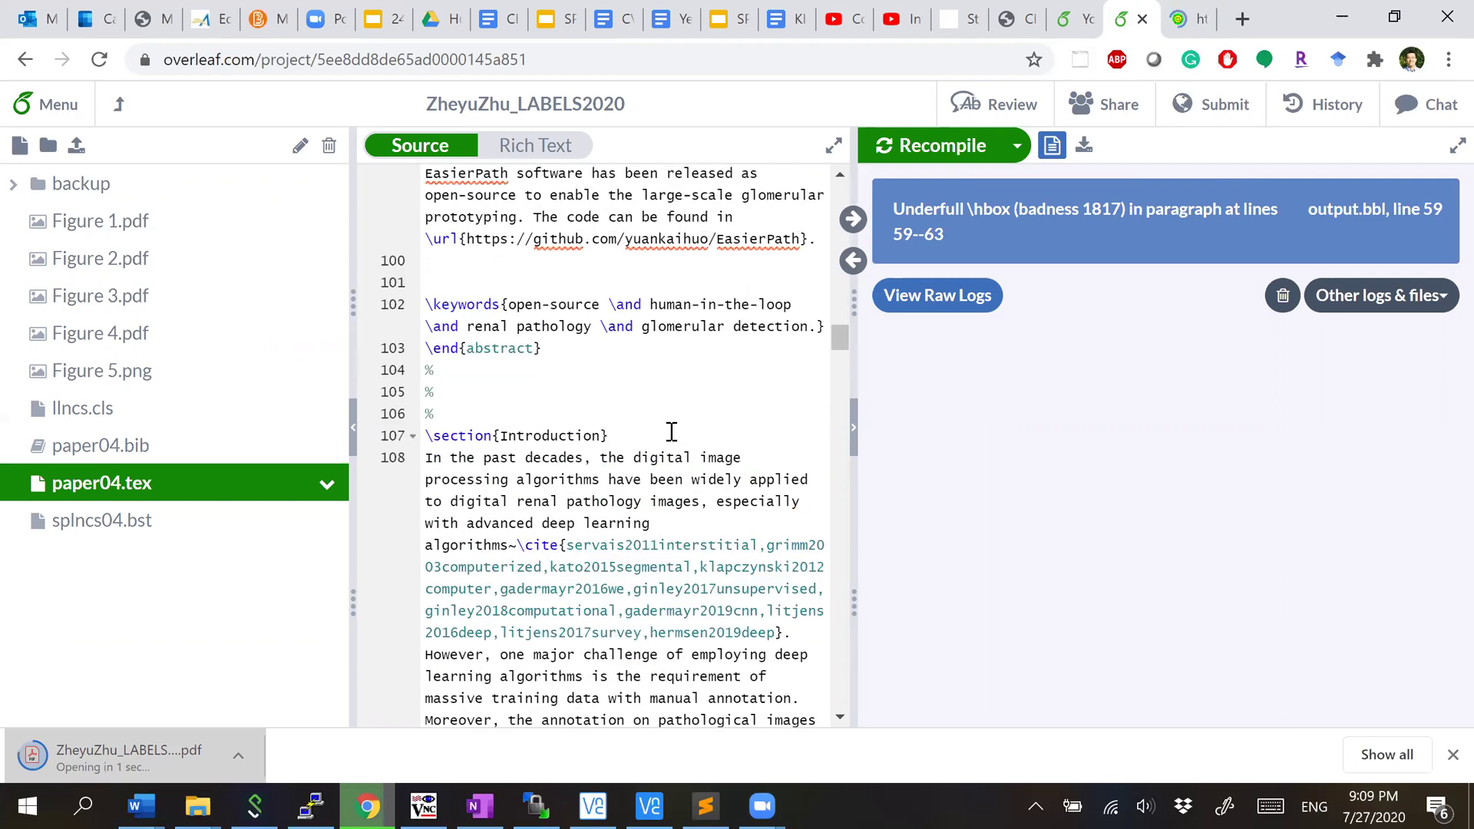
pyautogui.scroll(5, 671, 431)
pyautogui.scroll(1, 671, 432)
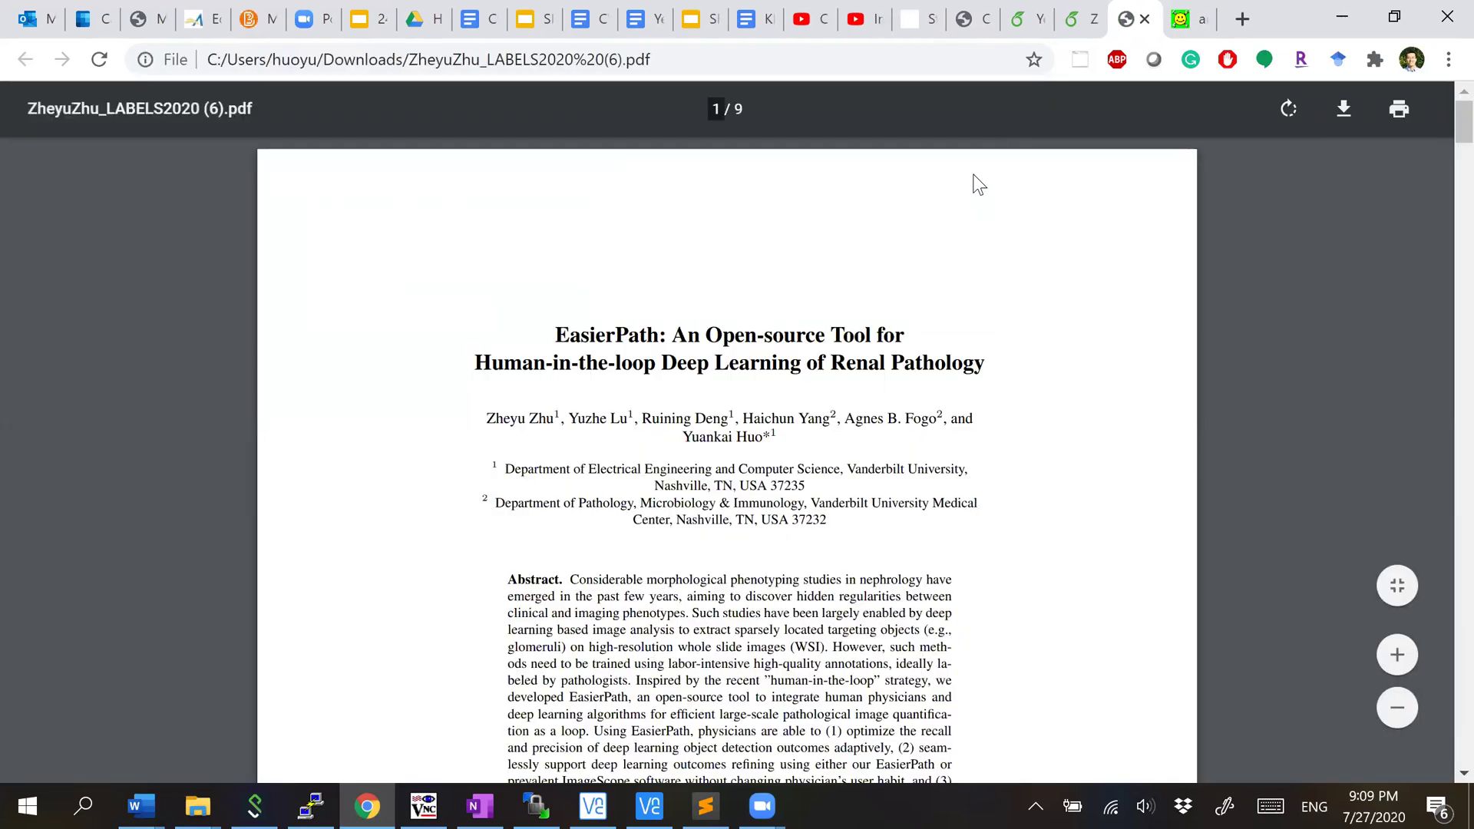
pyautogui.scroll(-5, 828, 398)
pyautogui.scroll(3, 1052, 164)
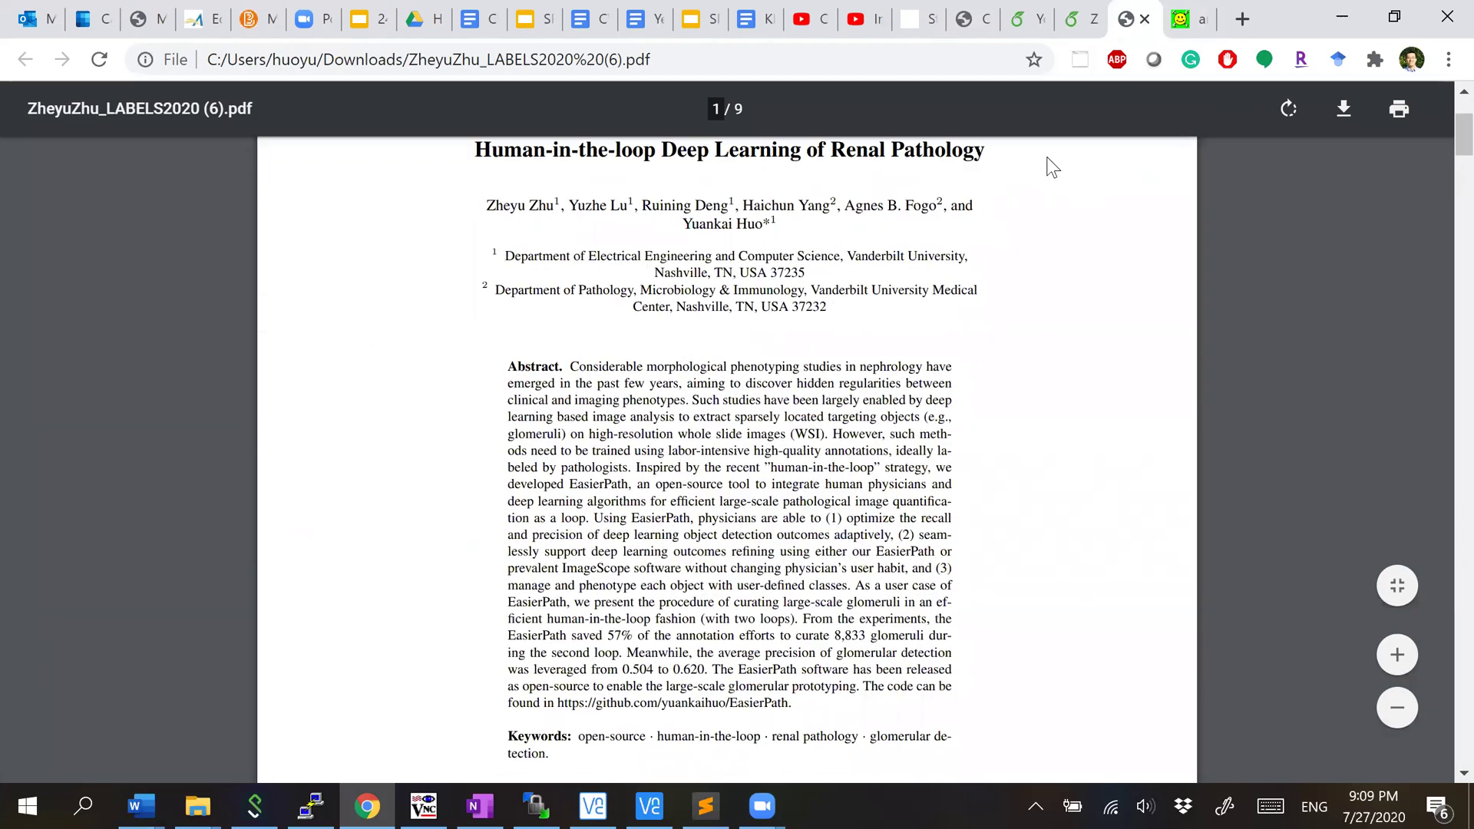
pyautogui.click(1176, 6)
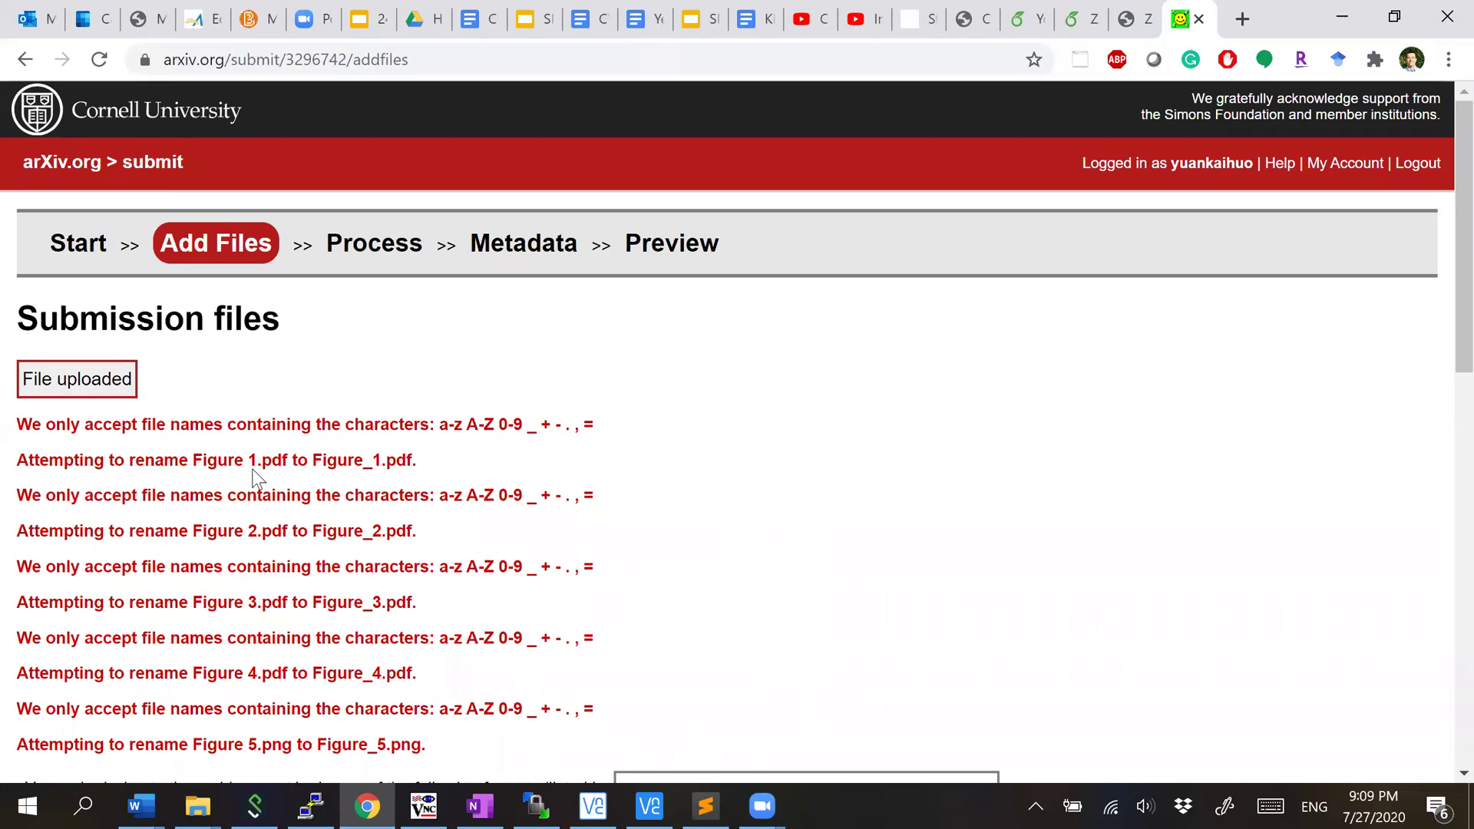
# Step: Leave the ZIP folder and bring the Overleaf project tab in Chrome back to the front
pyautogui.scroll(-1, 255, 479)
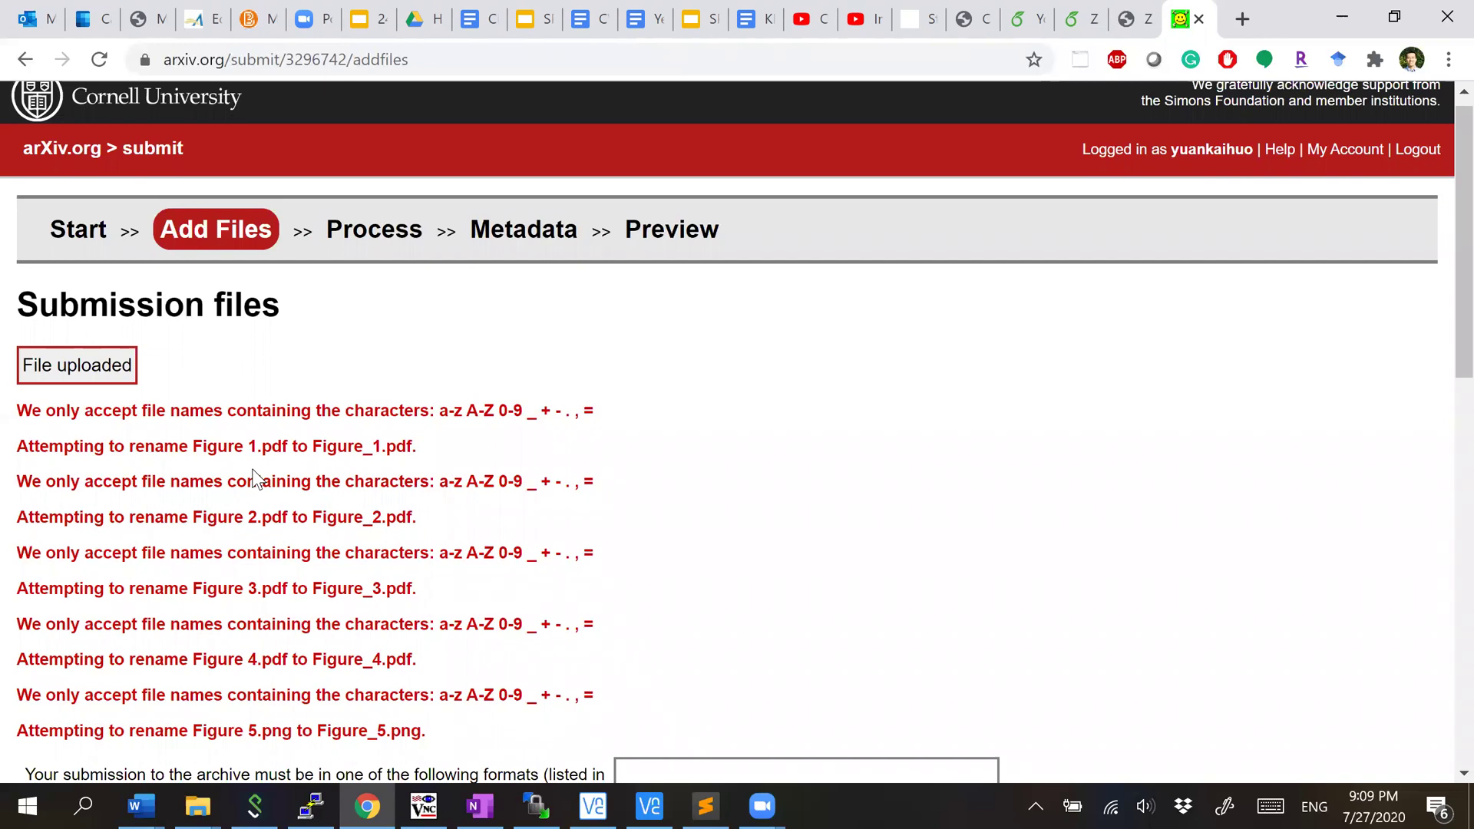
pyautogui.scroll(-1, 256, 479)
pyautogui.scroll(-1, 254, 470)
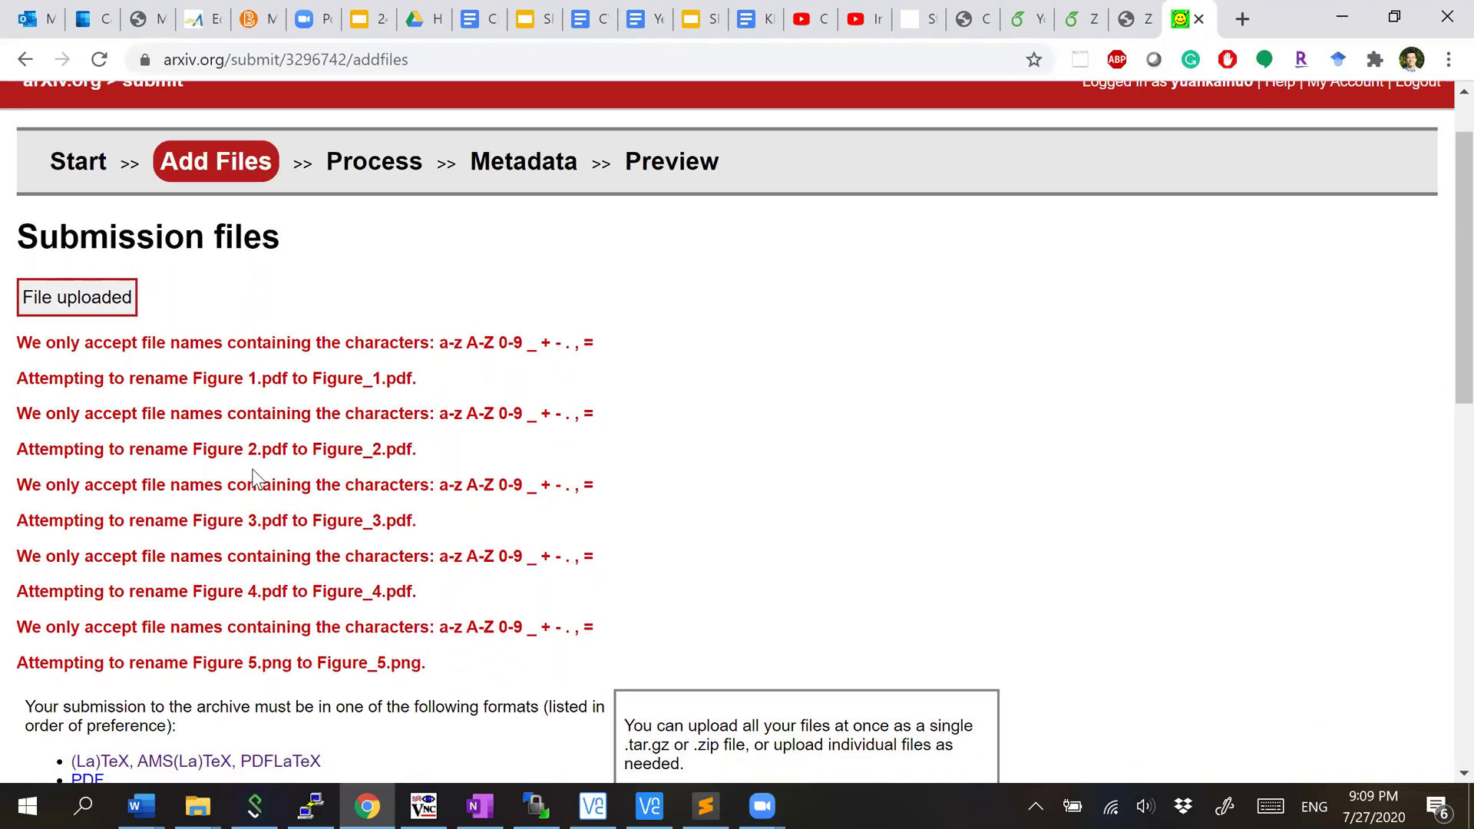
pyautogui.hotkey('alt', 'Tab')
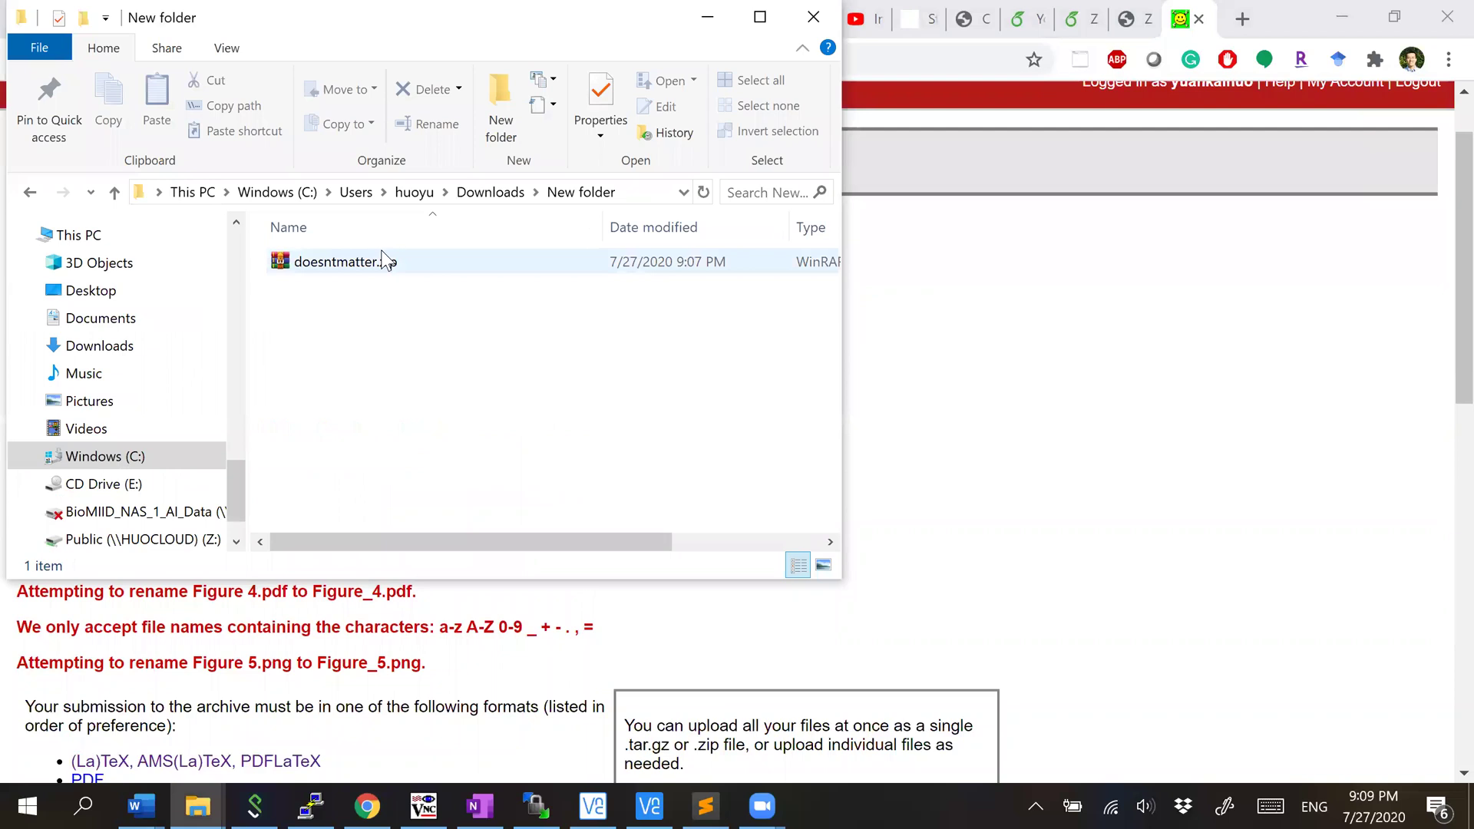
pyautogui.click(1101, 14)
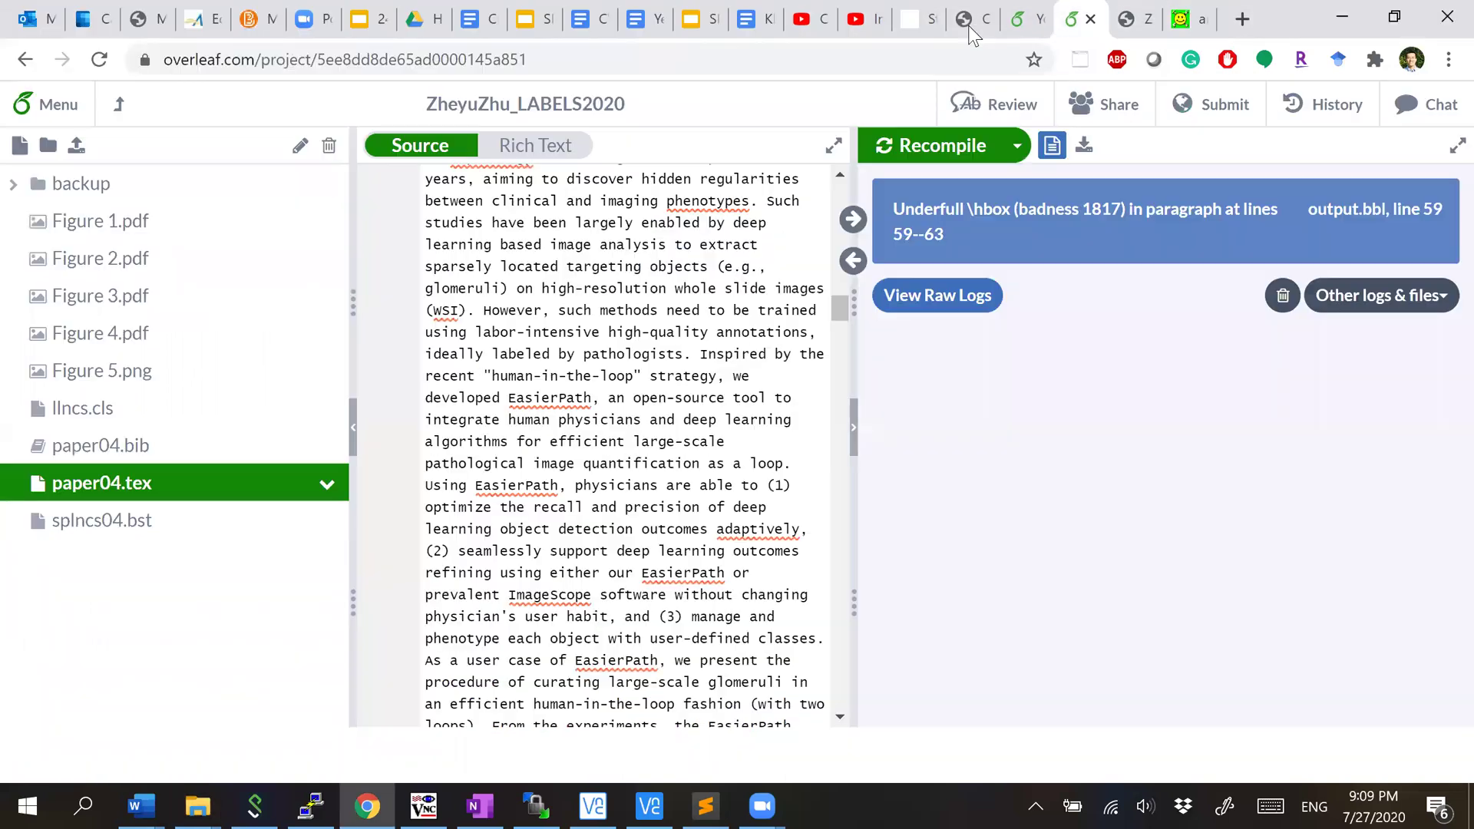
# Step: Rename Figure 1.pdf and Figure 2.pdf to Figure_1.pdf and Figure_2.pdf
pyautogui.rightClick(144, 226)
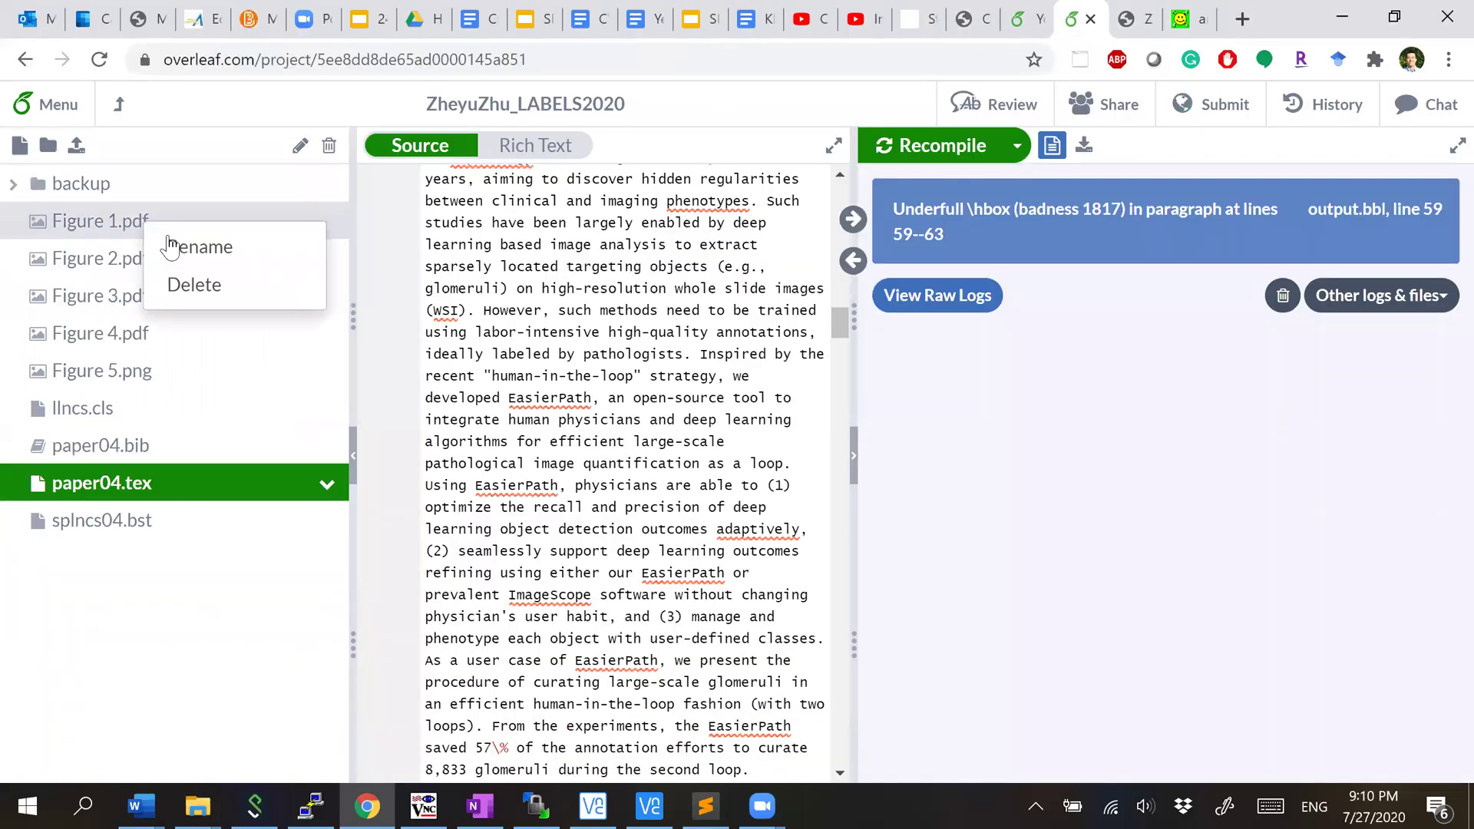
pyautogui.click(172, 250)
pyautogui.click(109, 222)
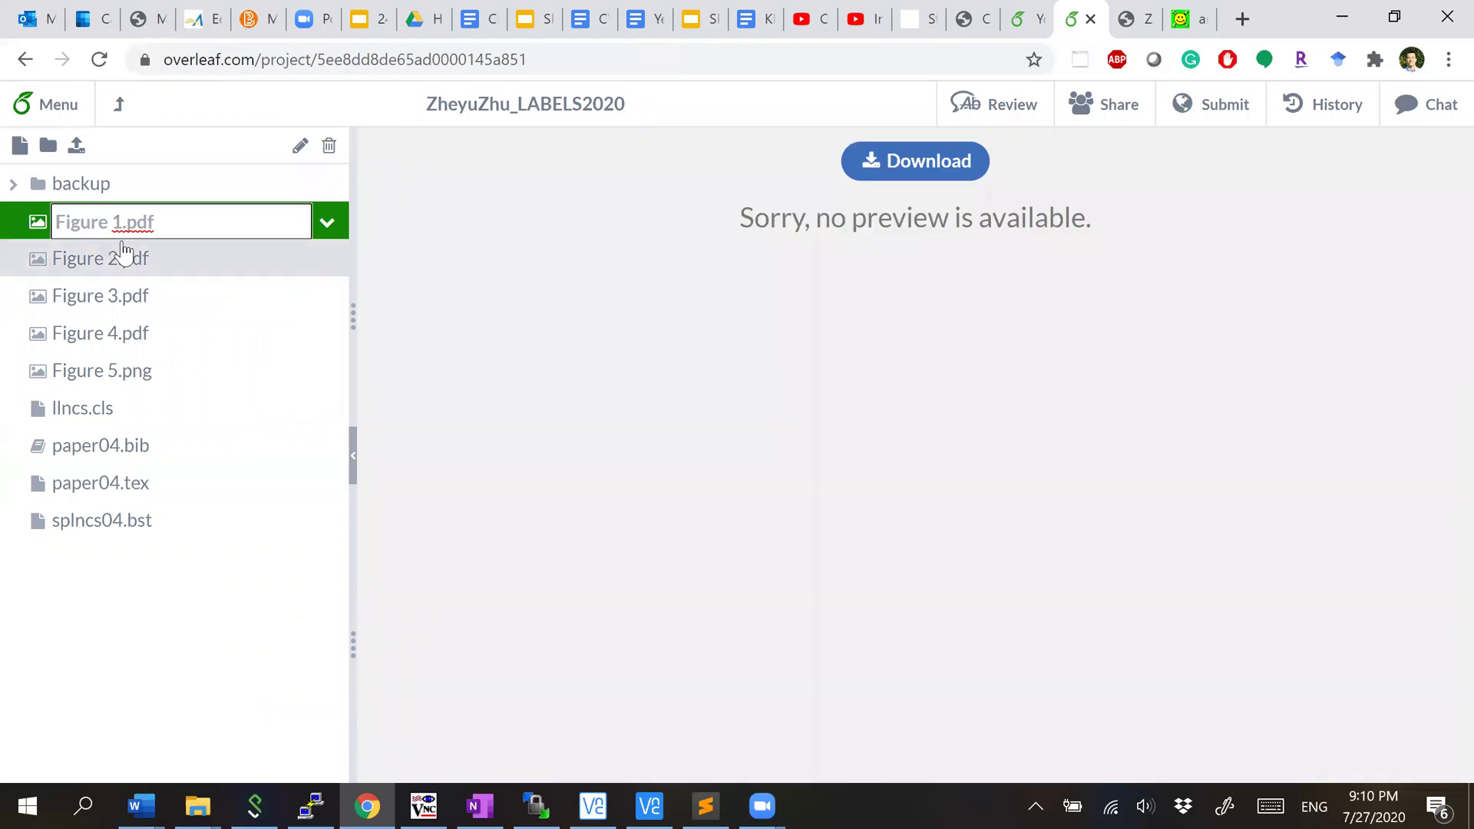
pyautogui.press('Delete')
pyautogui.write('_')
pyautogui.rightClick(123, 260)
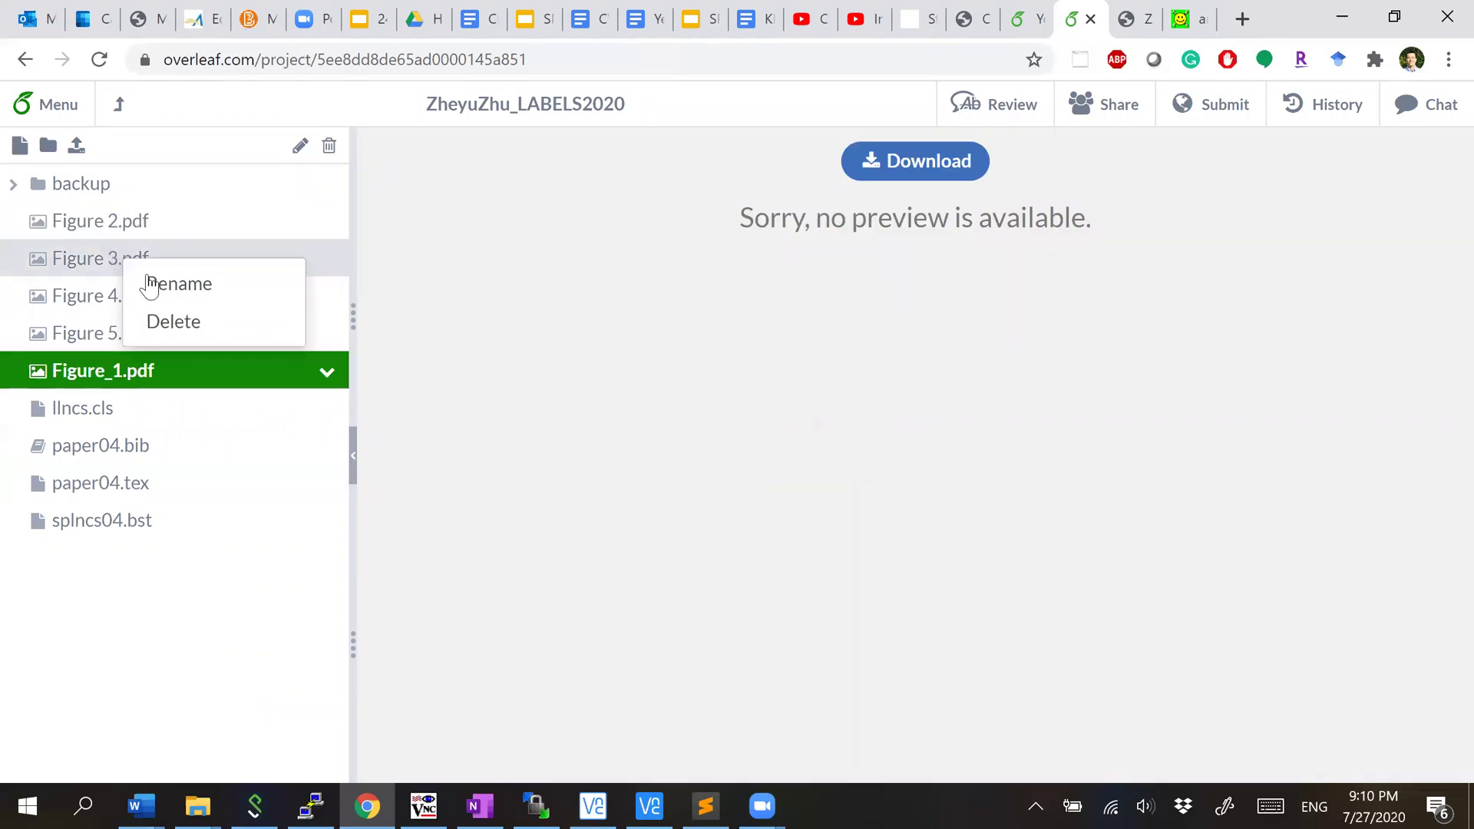
pyautogui.click(150, 284)
pyautogui.click(109, 221)
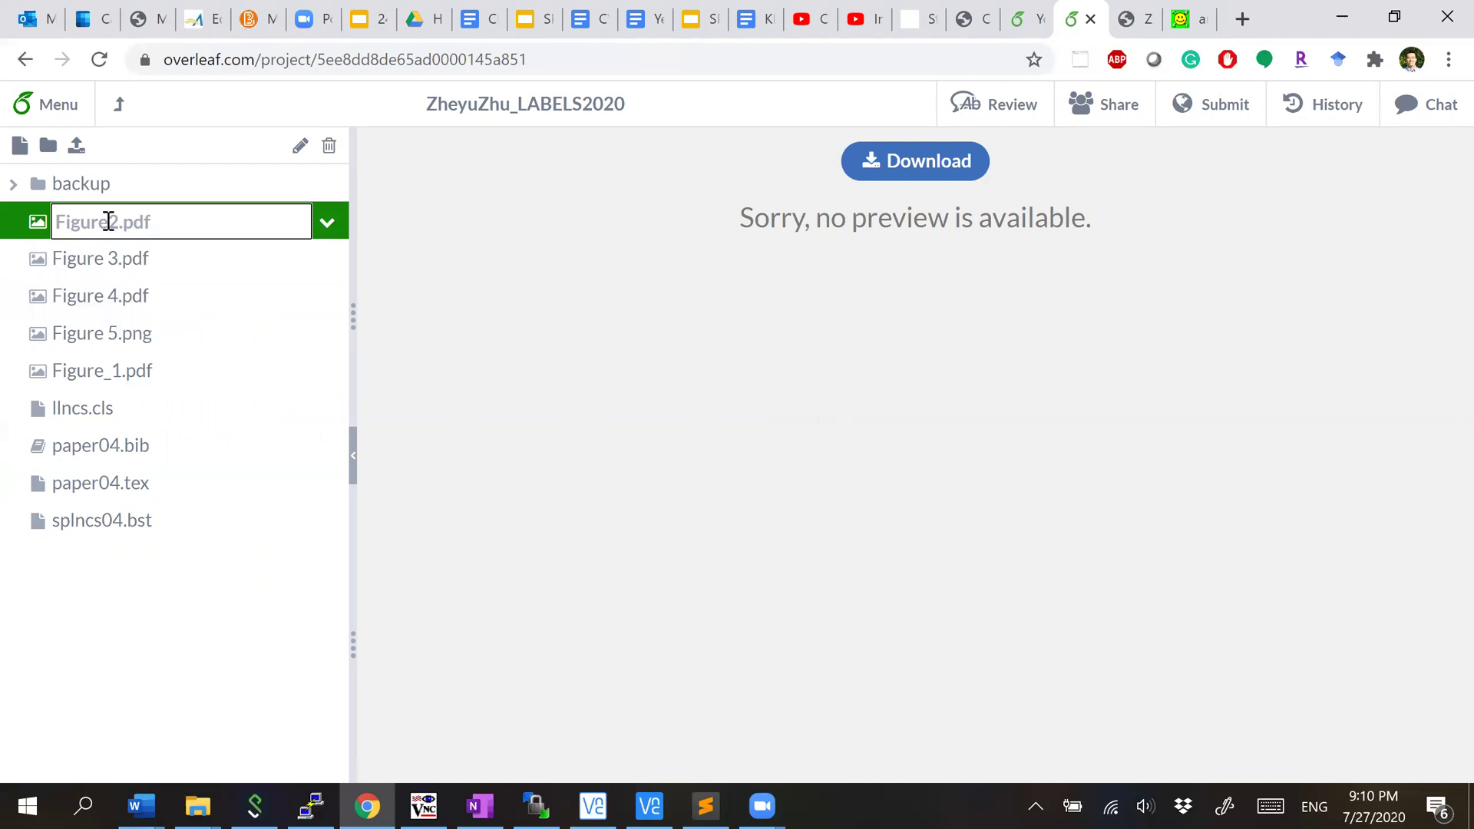
pyautogui.press('Delete')
pyautogui.write('_')
# Step: Rename Figure 3.pdf and Figure 4.pdf to Figure_3.pdf and Figure_4.pdf
pyautogui.click(119, 261)
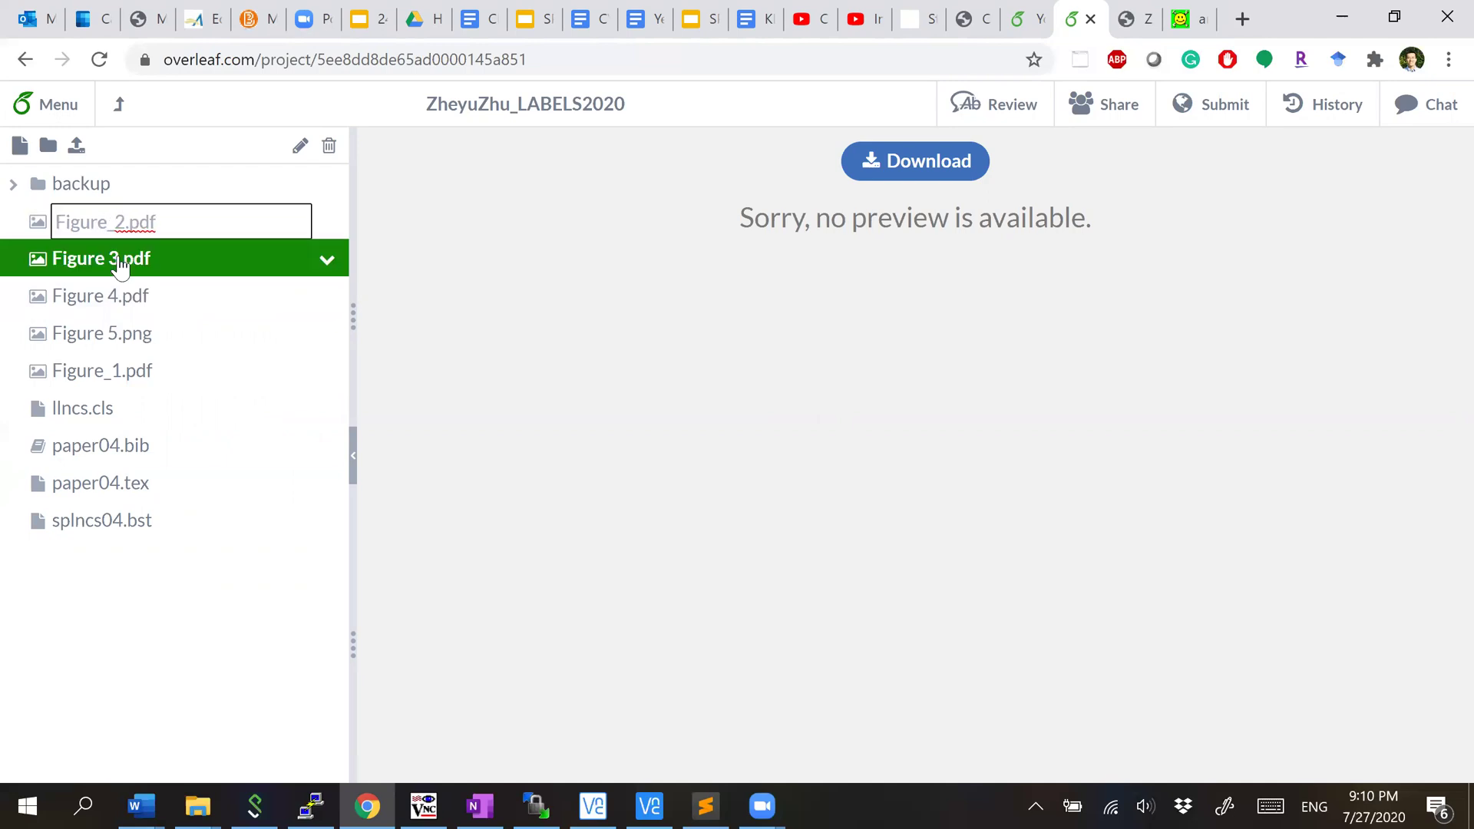
pyautogui.rightClick(120, 265)
pyautogui.click(145, 288)
pyautogui.press('Left')
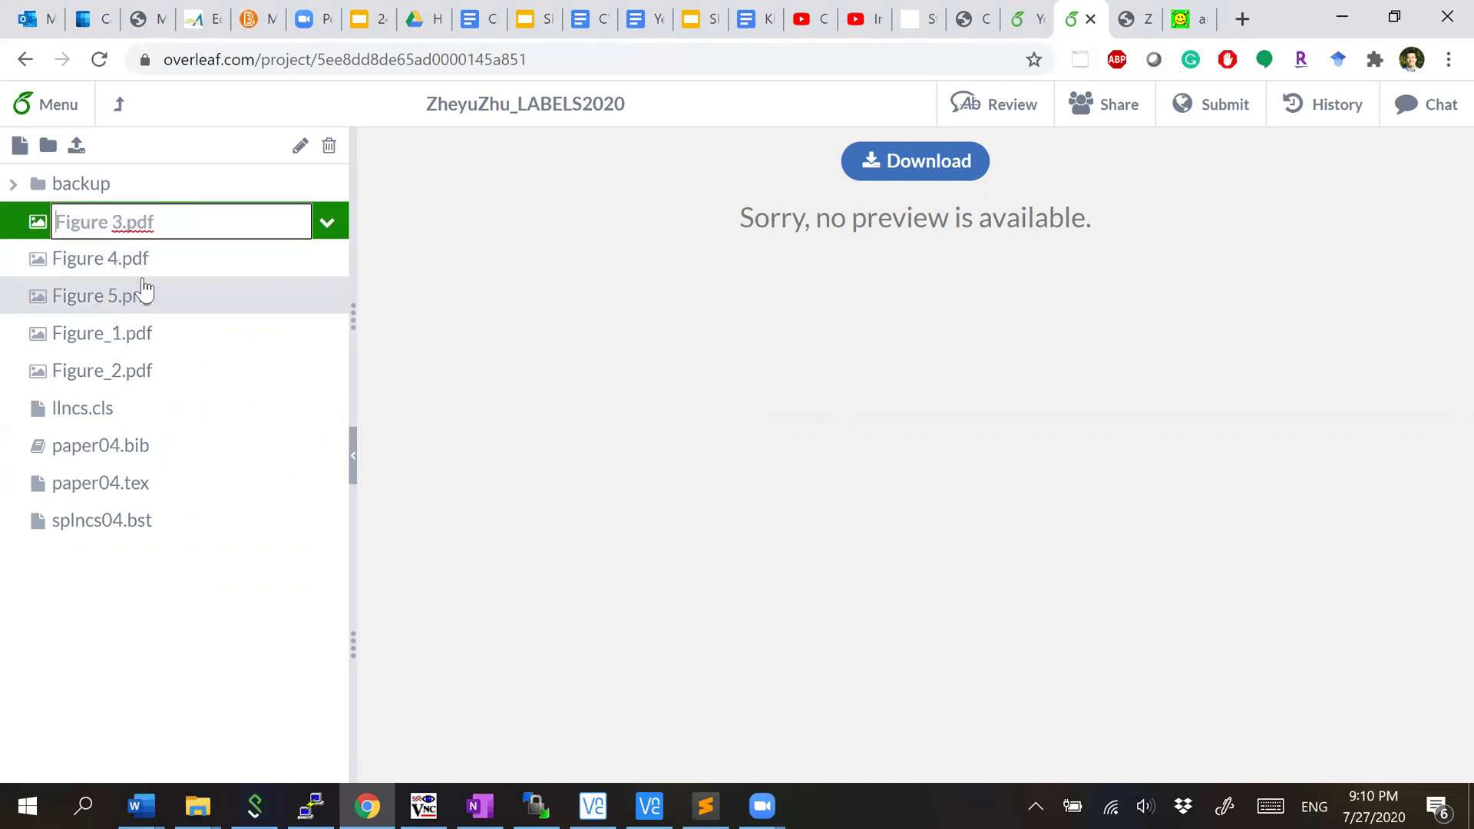
pyautogui.press('Delete')
pyautogui.write('_')
pyautogui.click(155, 263)
pyautogui.rightClick(155, 230)
pyautogui.click(184, 256)
pyautogui.click(113, 222)
pyautogui.press('BackSpace')
pyautogui.write('_')
pyautogui.press('Return')
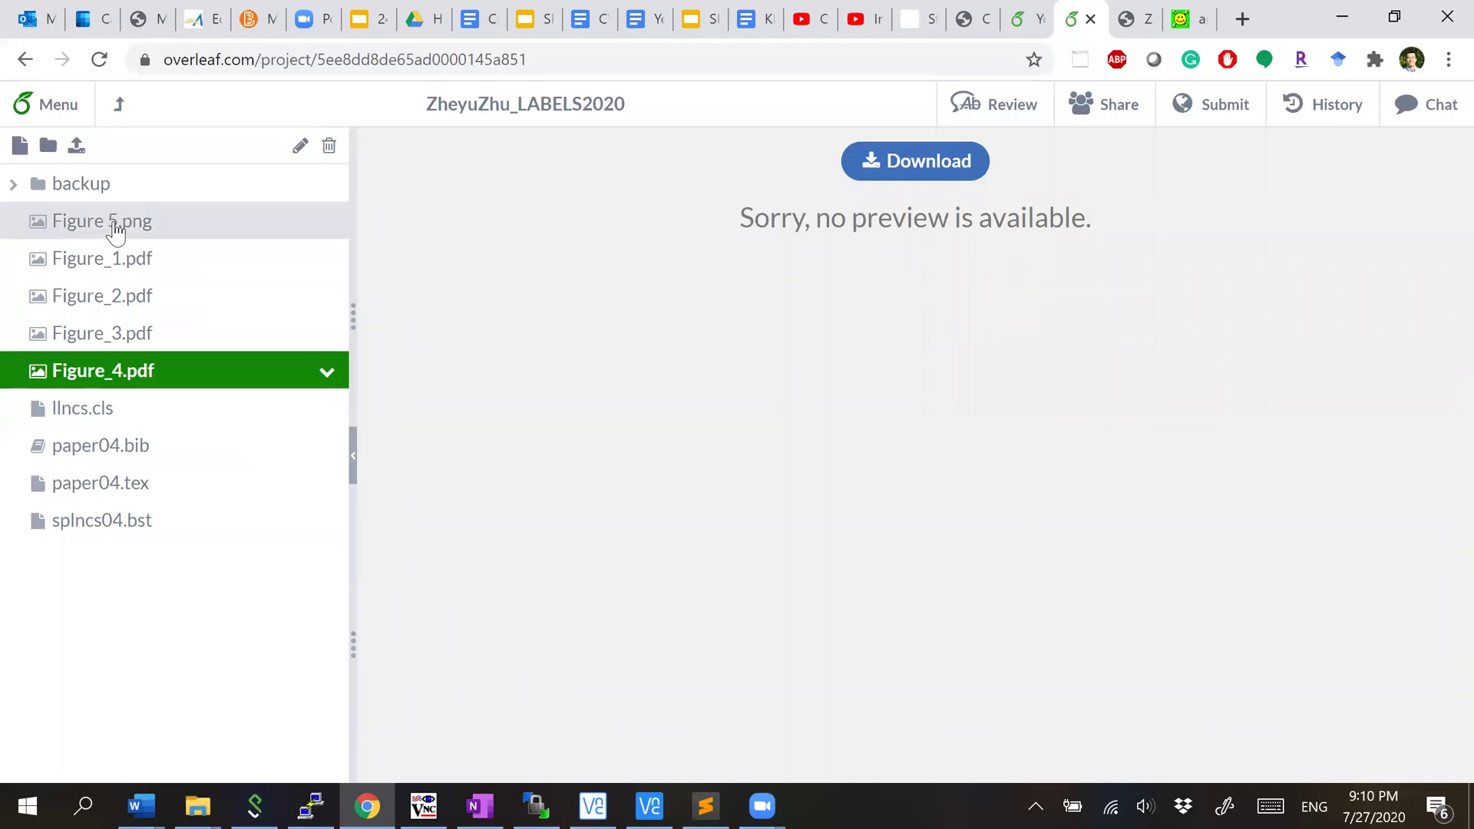
# Step: Rename Figure 5.png to Figure_5.png and open paper04.tex for editing
pyautogui.press('super')
pyautogui.press('Escape')
pyautogui.rightClick(206, 227)
pyautogui.click(176, 232)
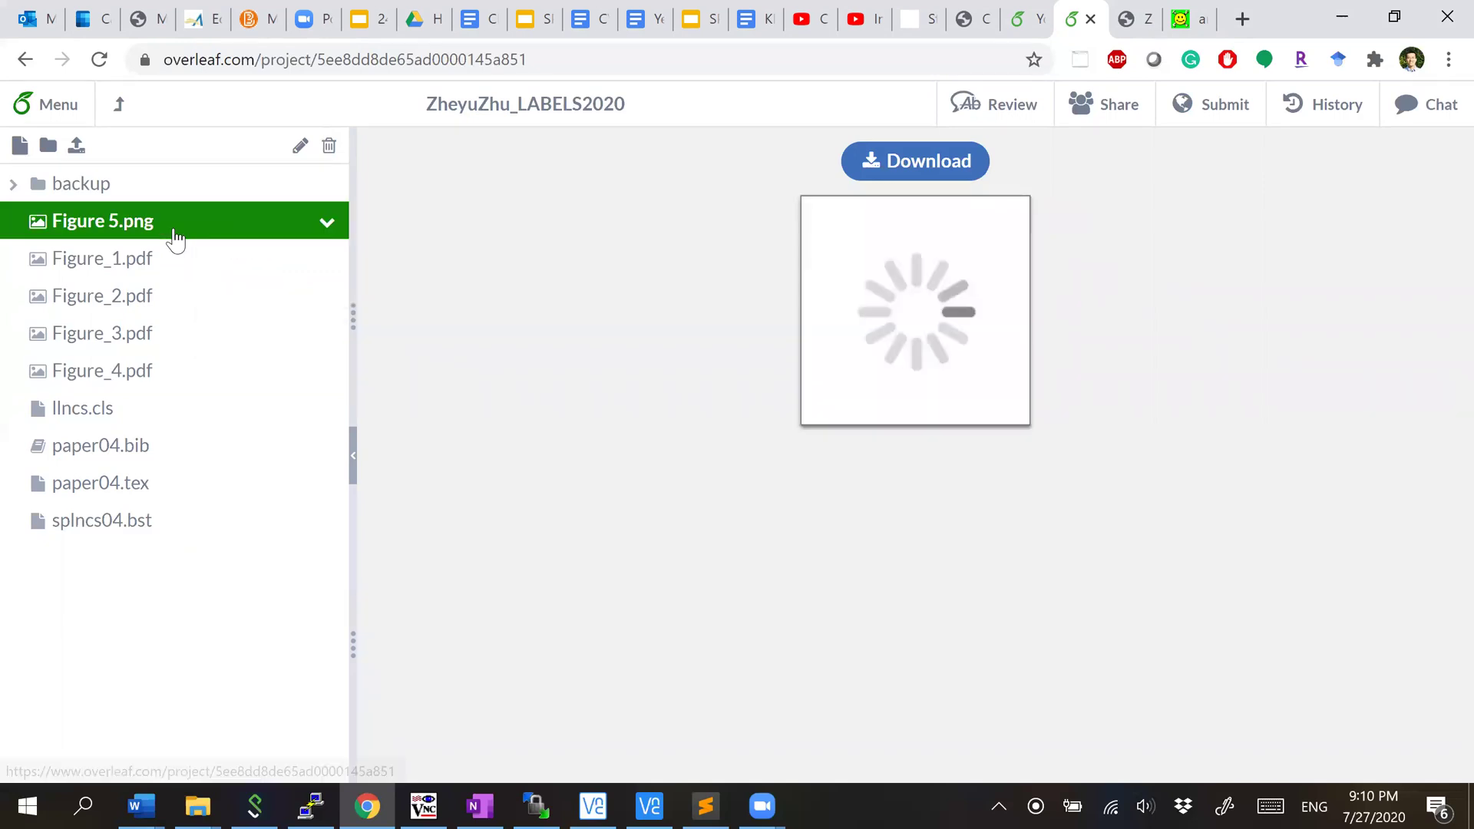
pyautogui.rightClick(176, 234)
pyautogui.click(192, 256)
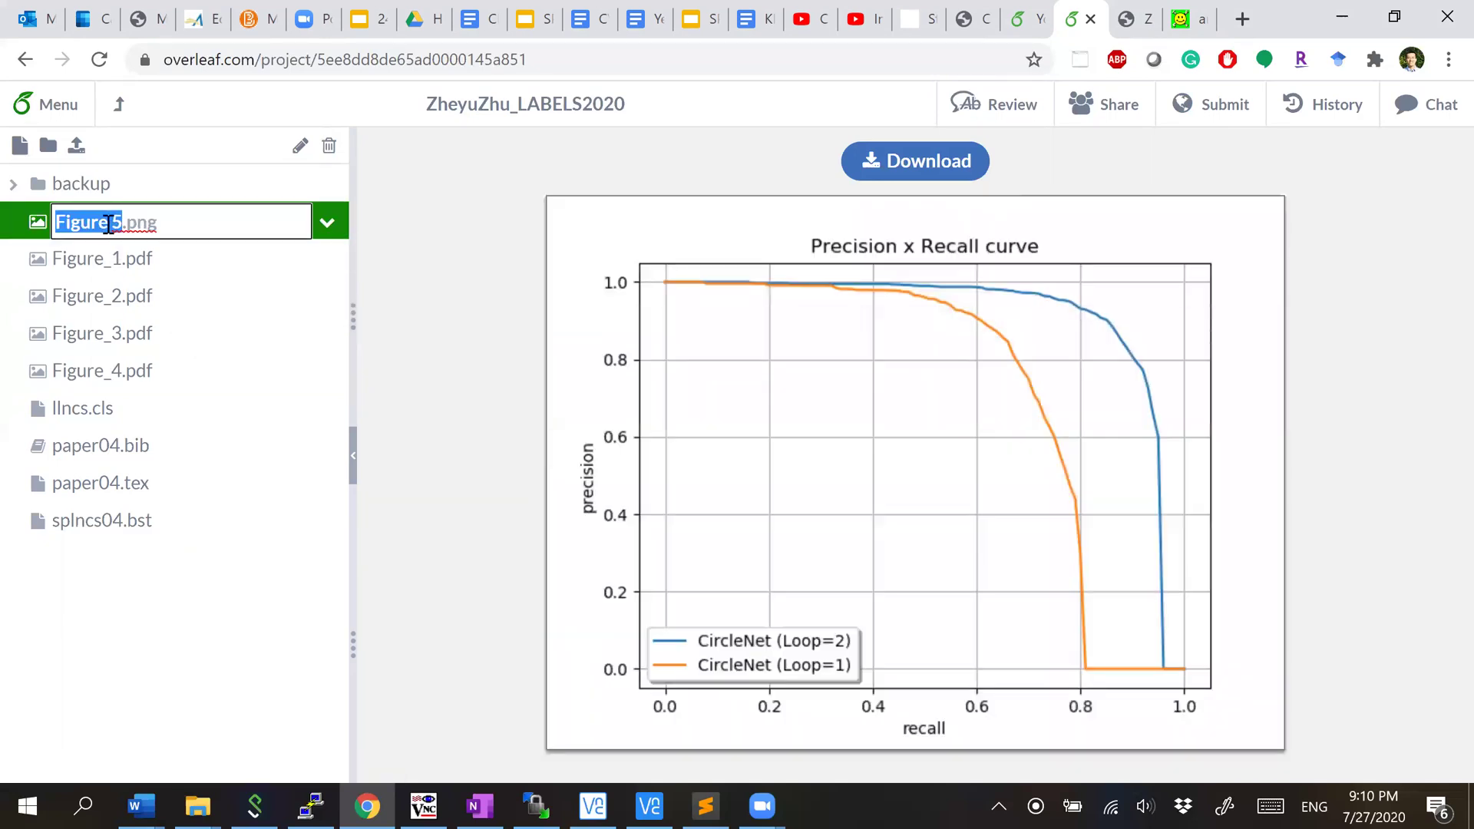
pyautogui.press('Right')
pyautogui.press('Left')
pyautogui.press('BackSpace')
pyautogui.write('_')
pyautogui.press('Return')
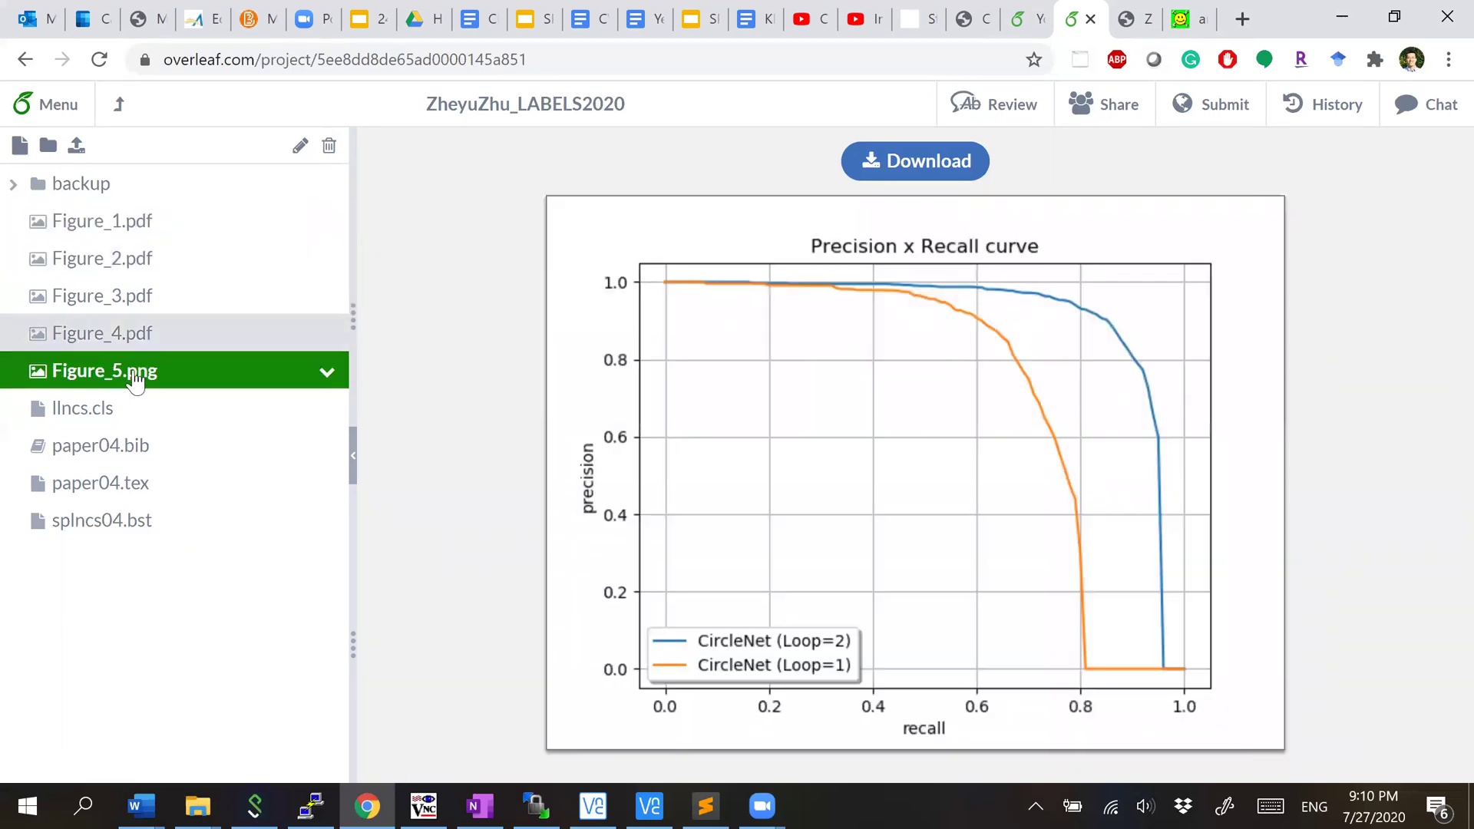
pyautogui.click(142, 486)
# Step: Change the figure file names on lines 114 and 125 to Figure_1.pdf and Figure_2.pdf
pyautogui.click(583, 465)
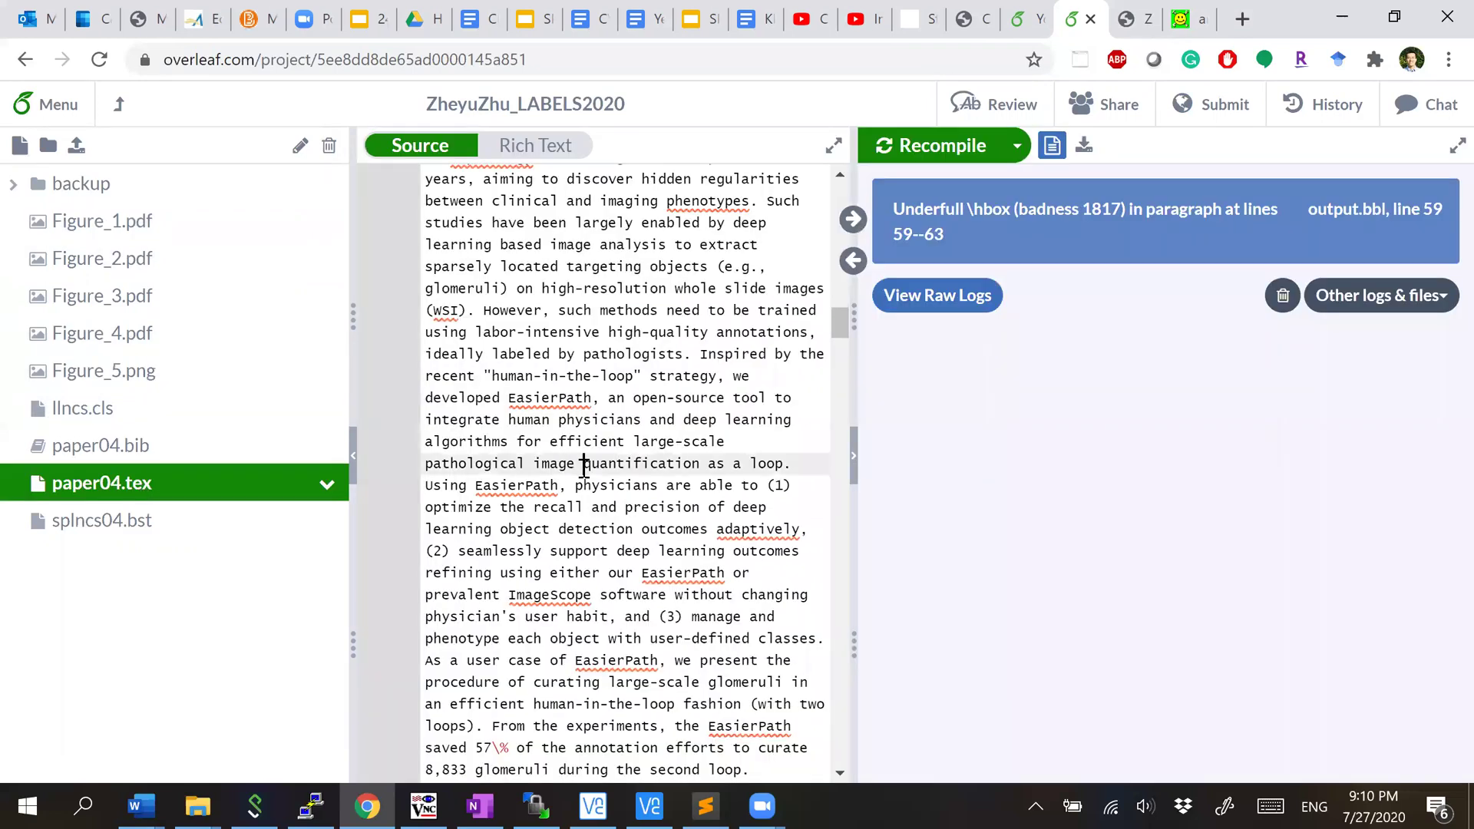
pyautogui.hotkey('ctrl', 'f')
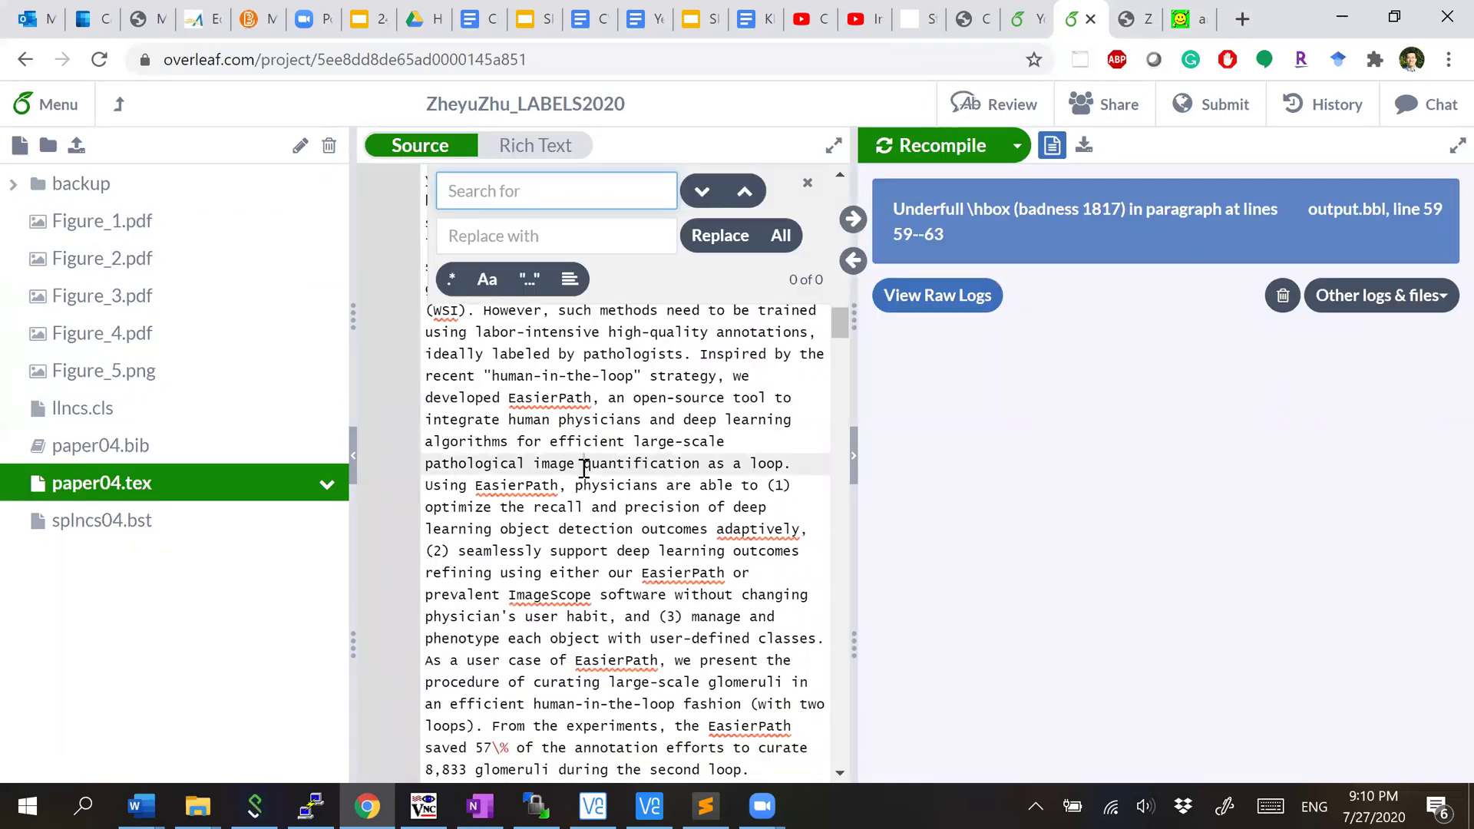
pyautogui.write('Figure 1')
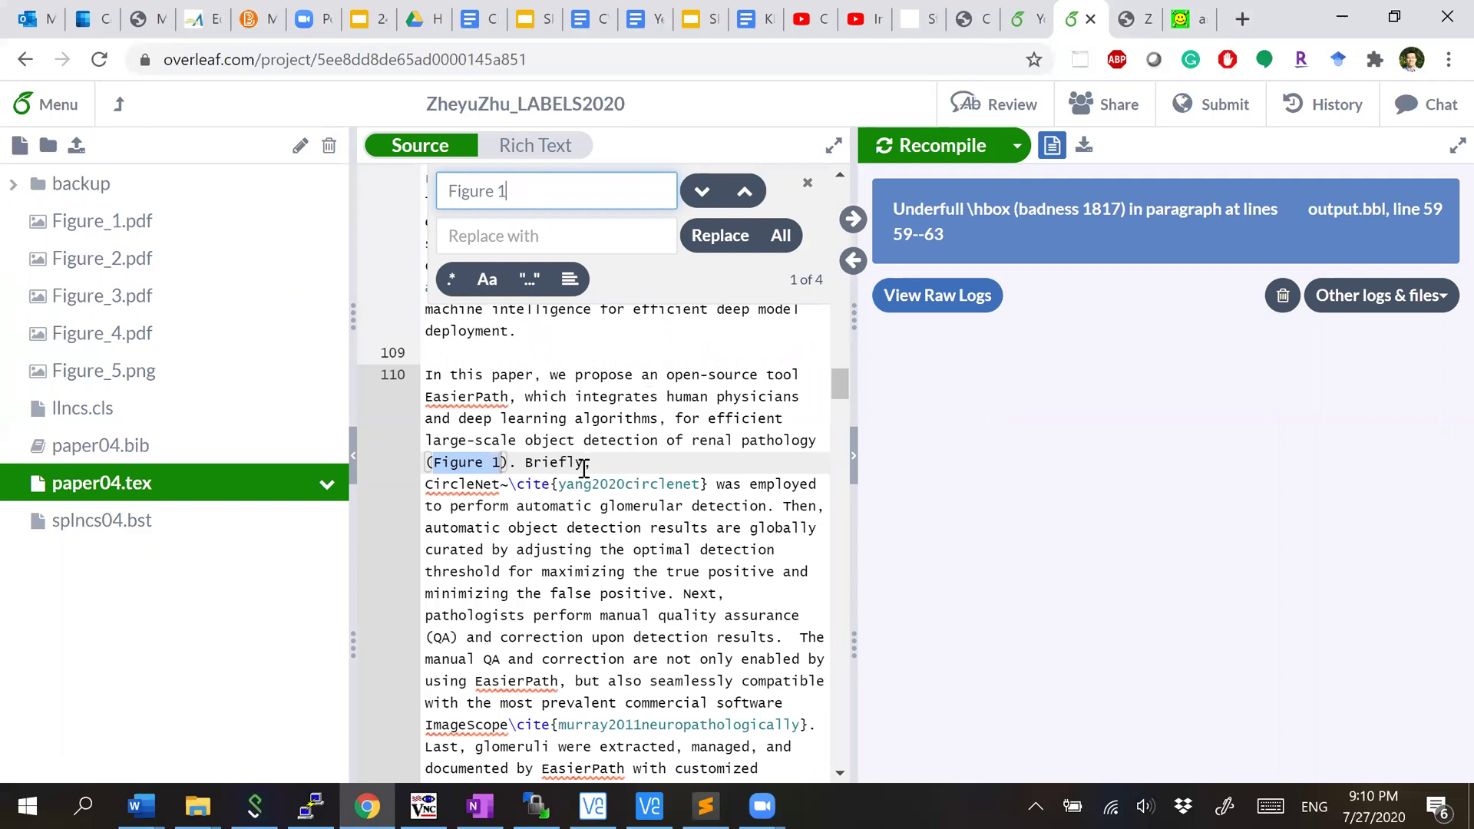
pyautogui.press('Return')
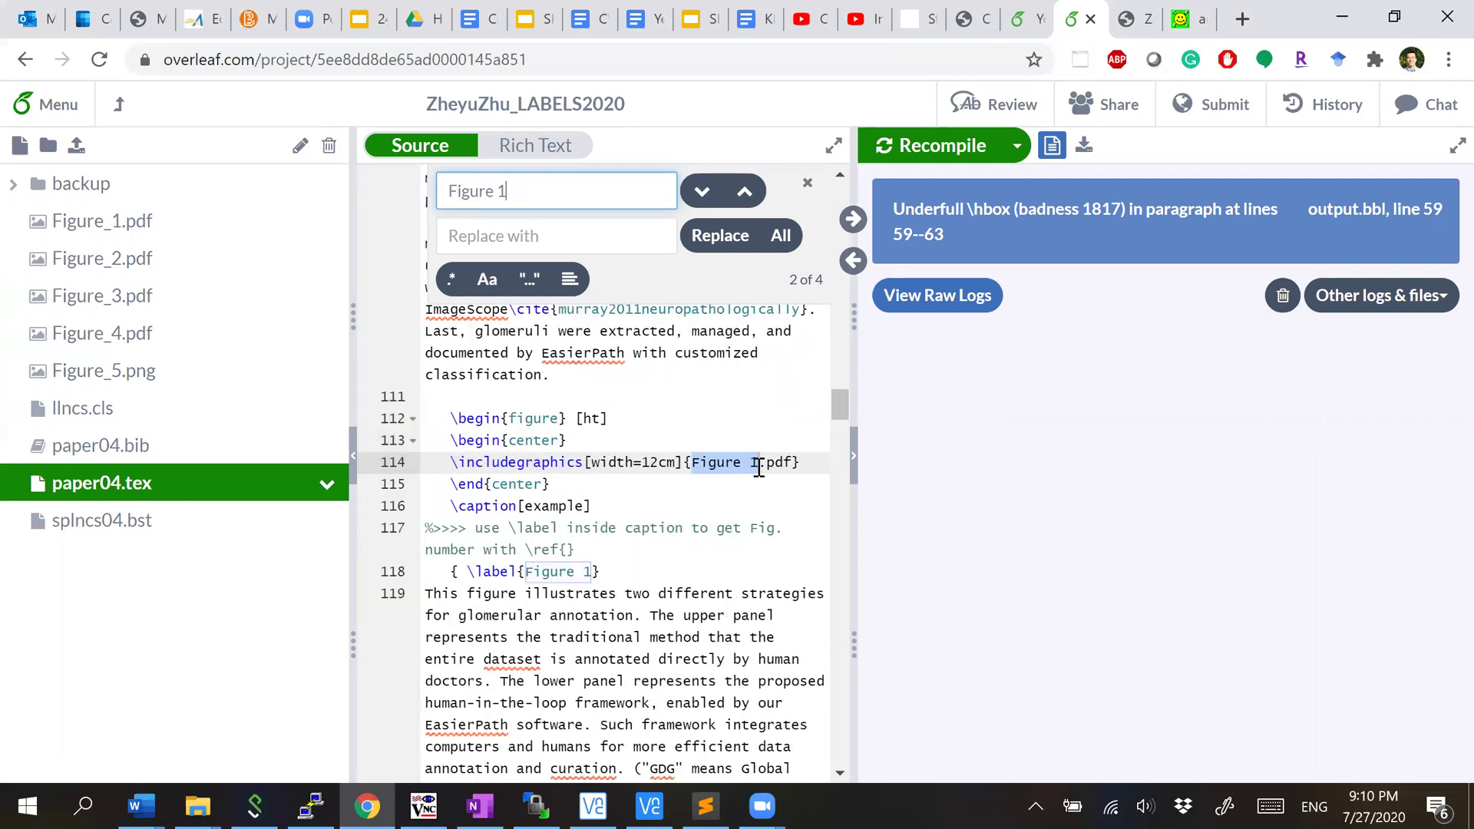
pyautogui.click(754, 466)
pyautogui.press('BackSpace')
pyautogui.write('_')
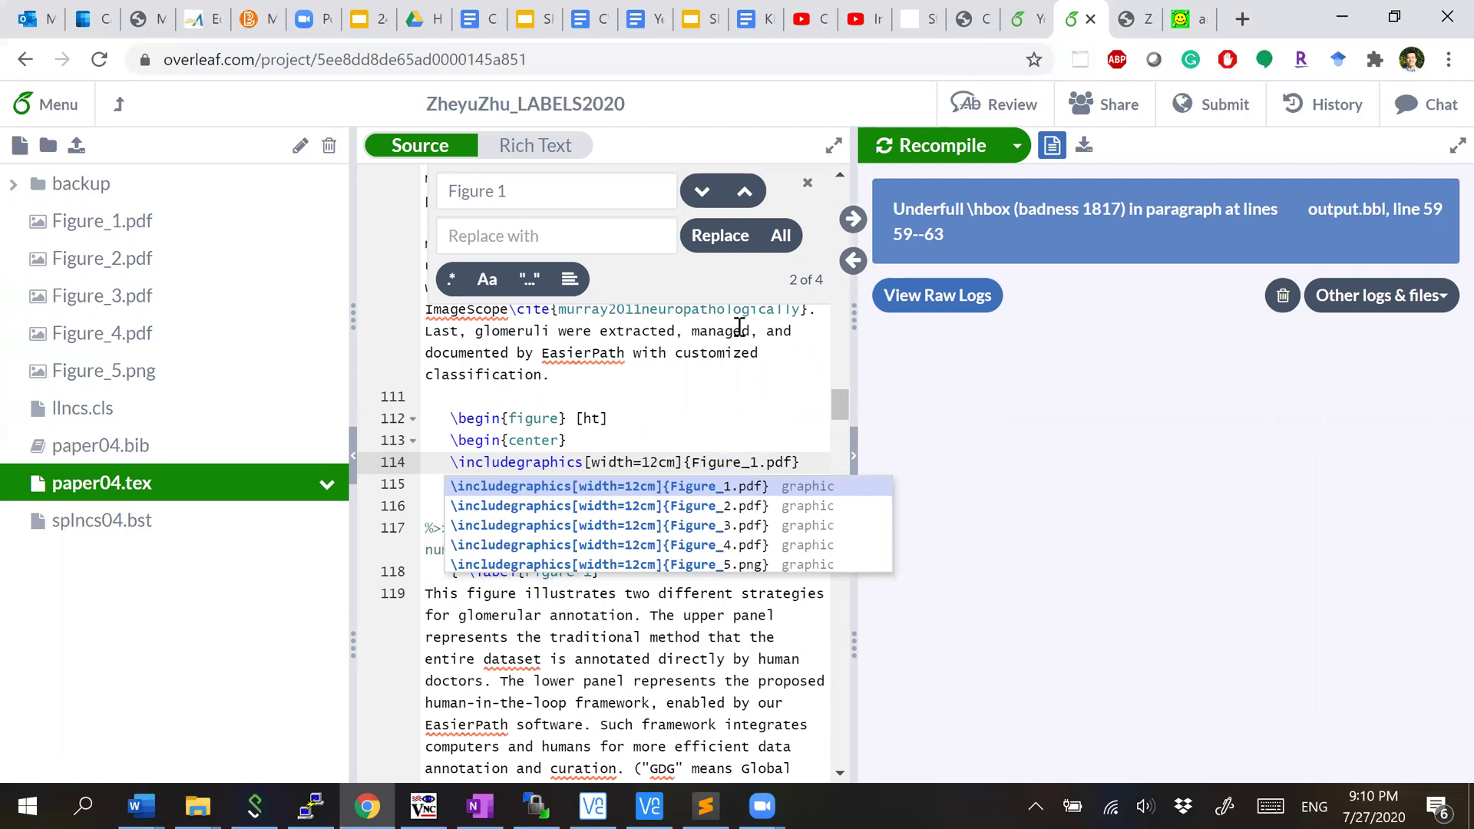
pyautogui.click(702, 192)
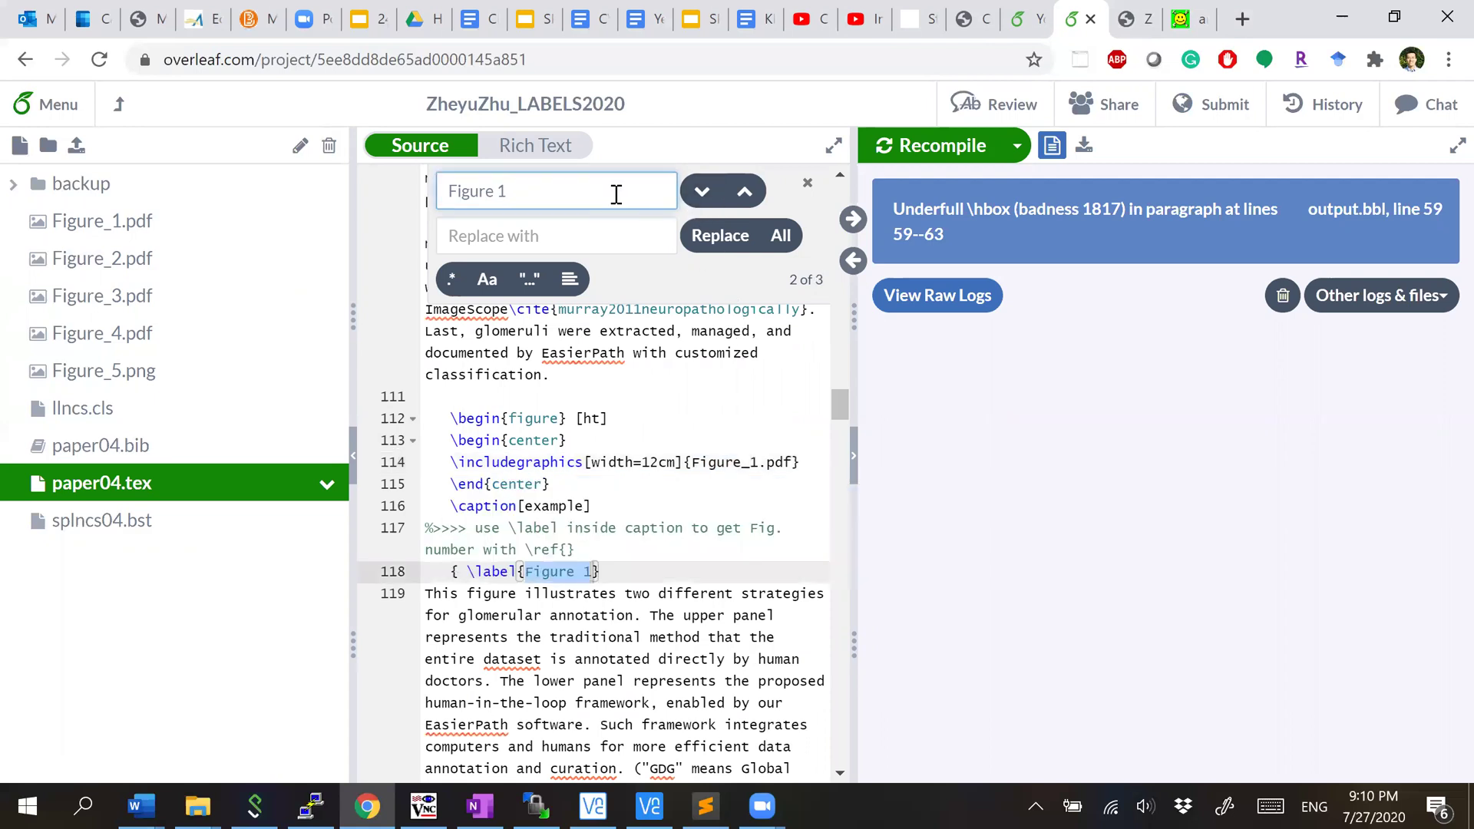
pyautogui.press('BackSpace')
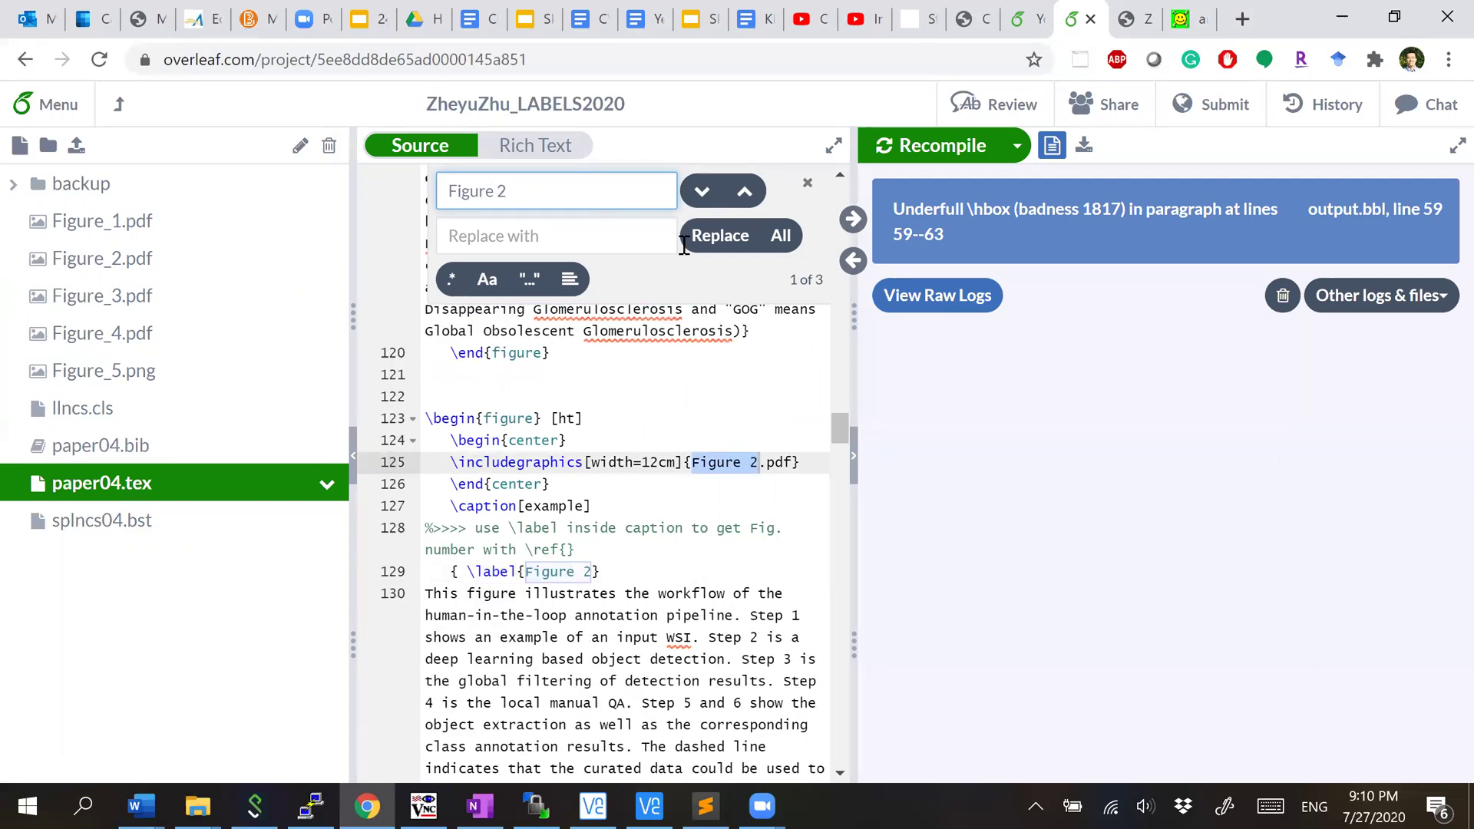
pyautogui.click(755, 462)
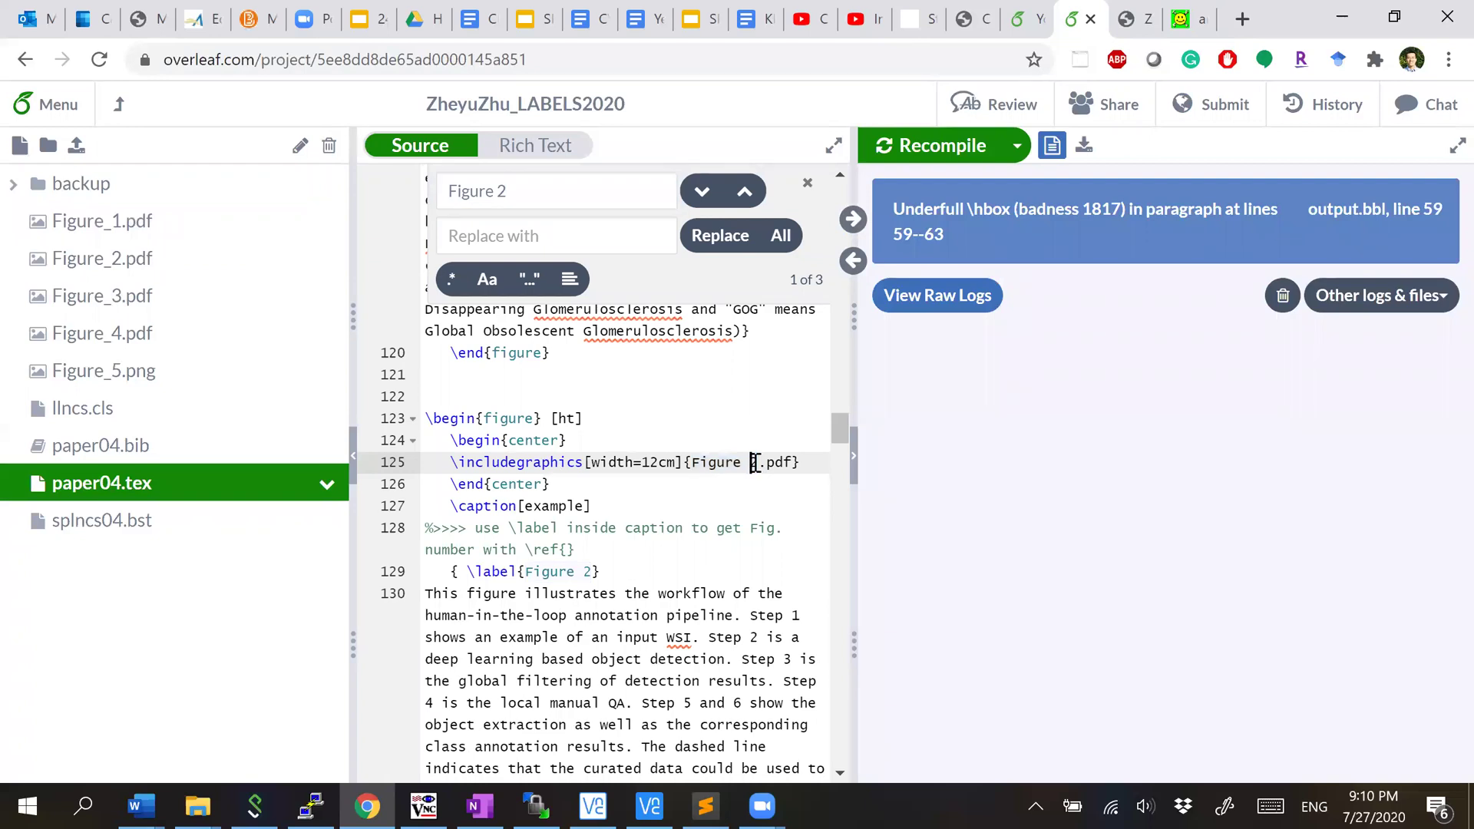
pyautogui.press('BackSpace')
pyautogui.write('_')
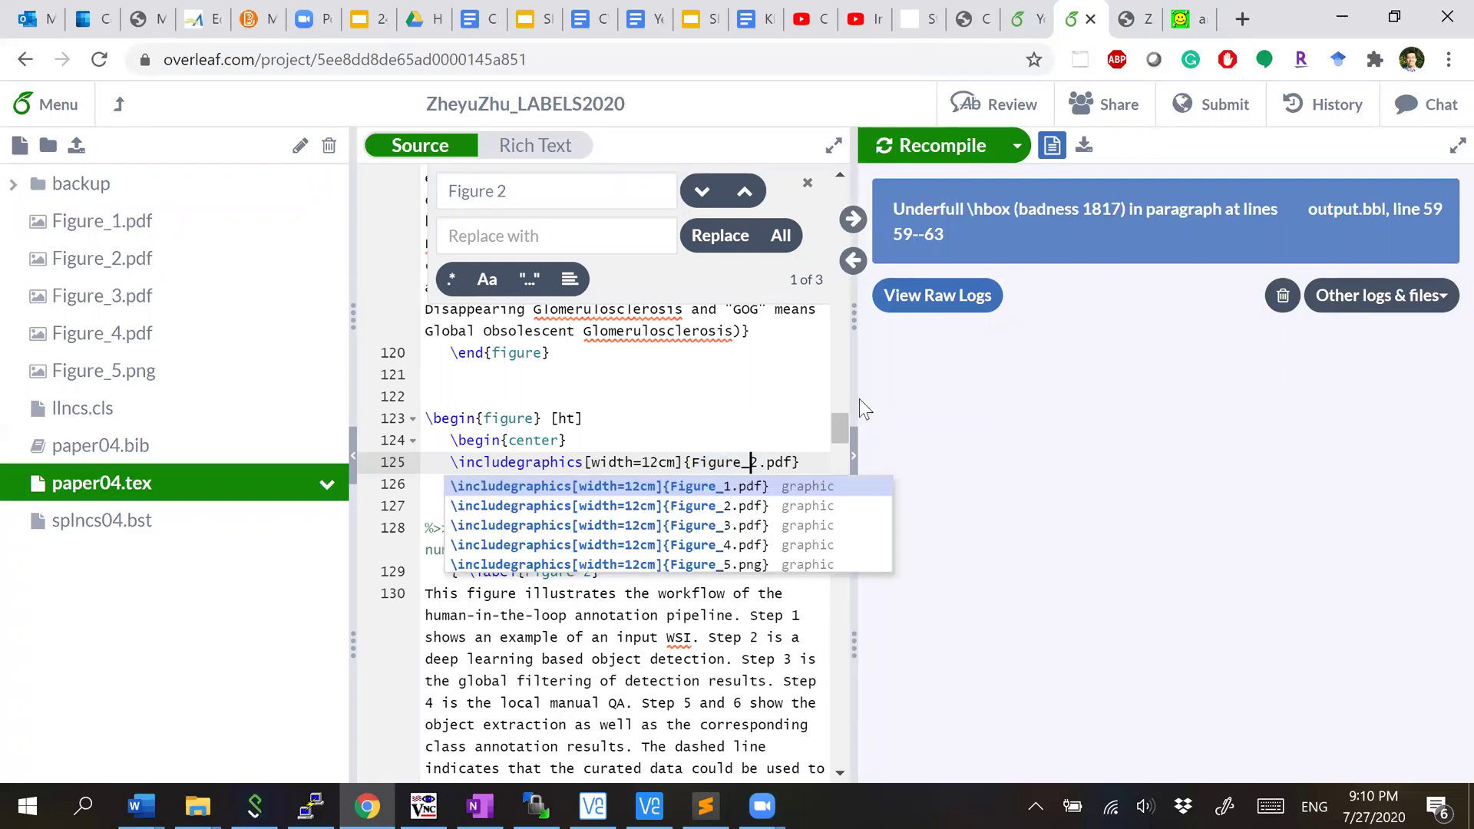
# Step: Check arXiv's required renames, then replace the Figure 2 label with Figure_2
pyautogui.click(1189, 11)
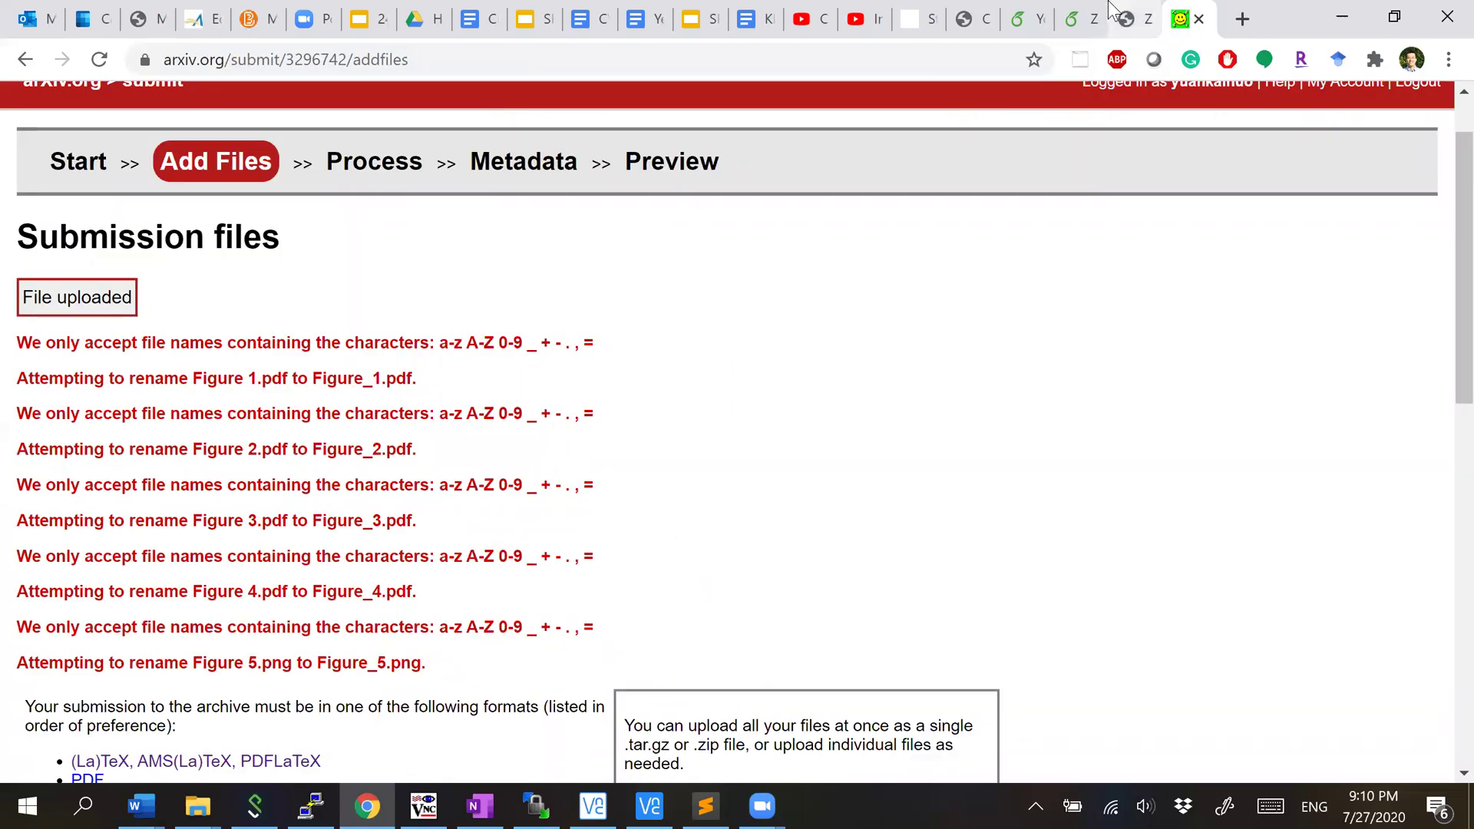
pyautogui.click(1081, 19)
pyautogui.click(678, 395)
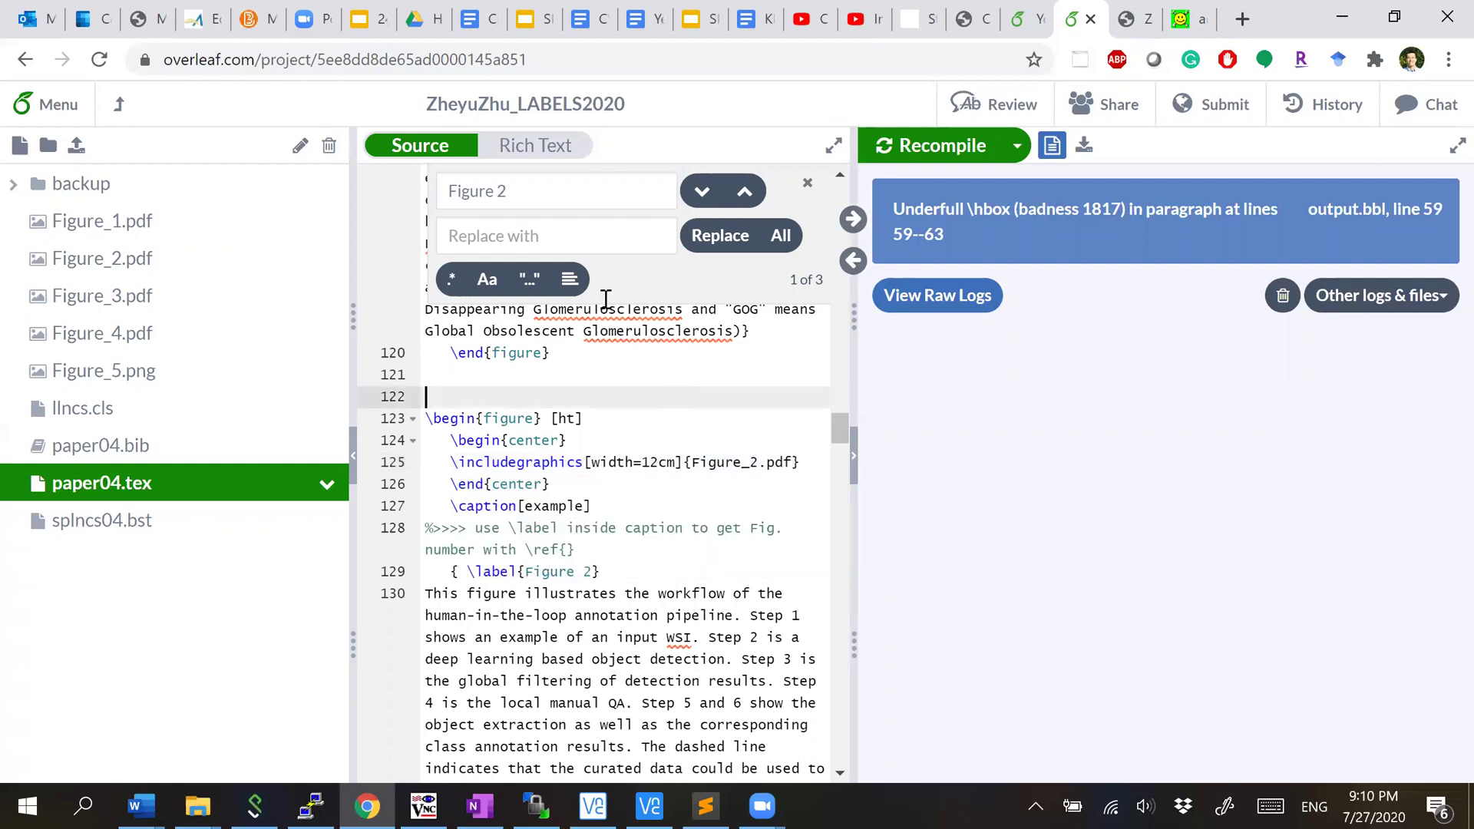
pyautogui.click(566, 234)
pyautogui.write('Figure_2')
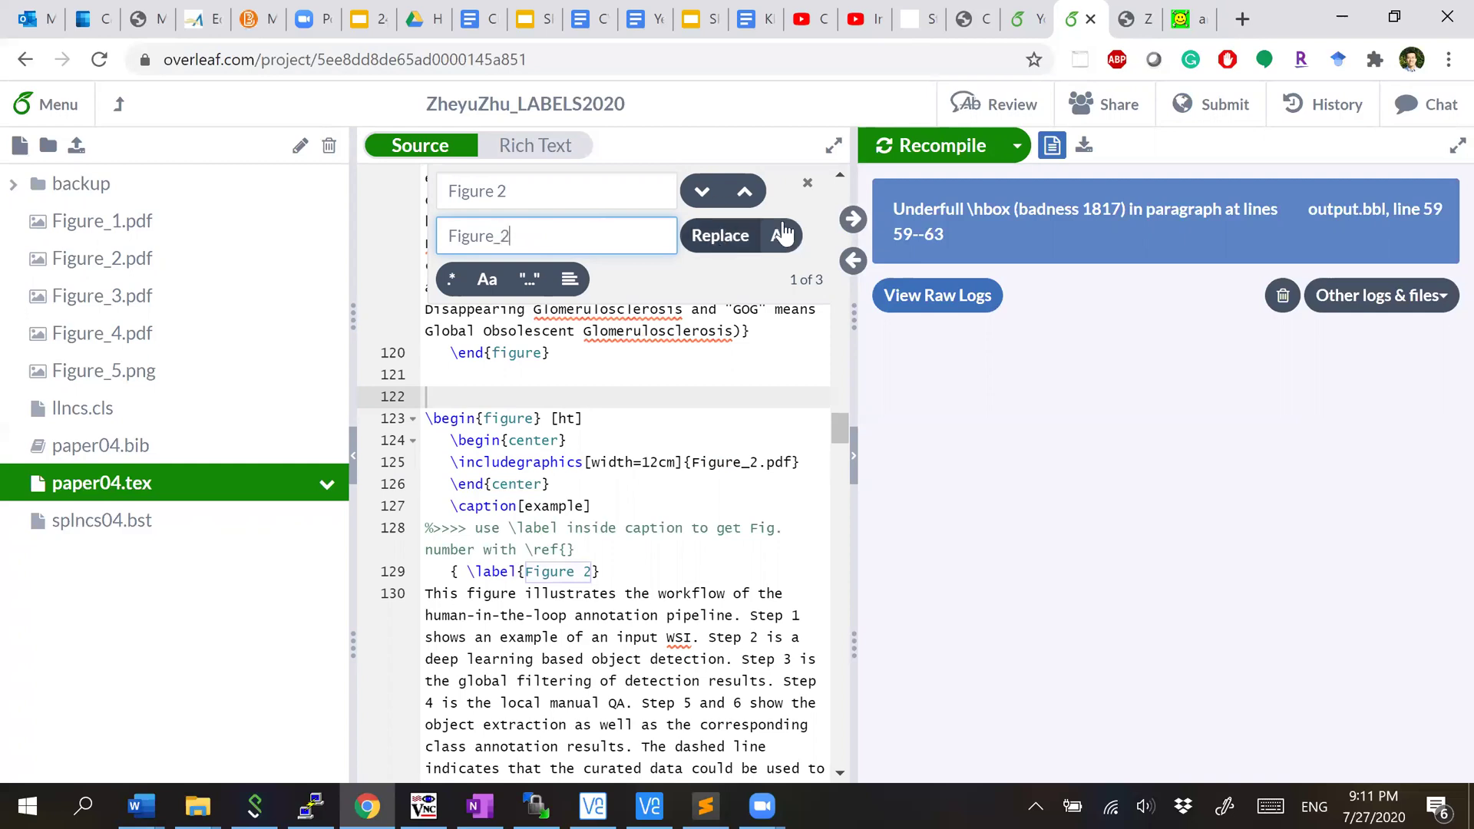
pyautogui.click(702, 193)
pyautogui.click(715, 238)
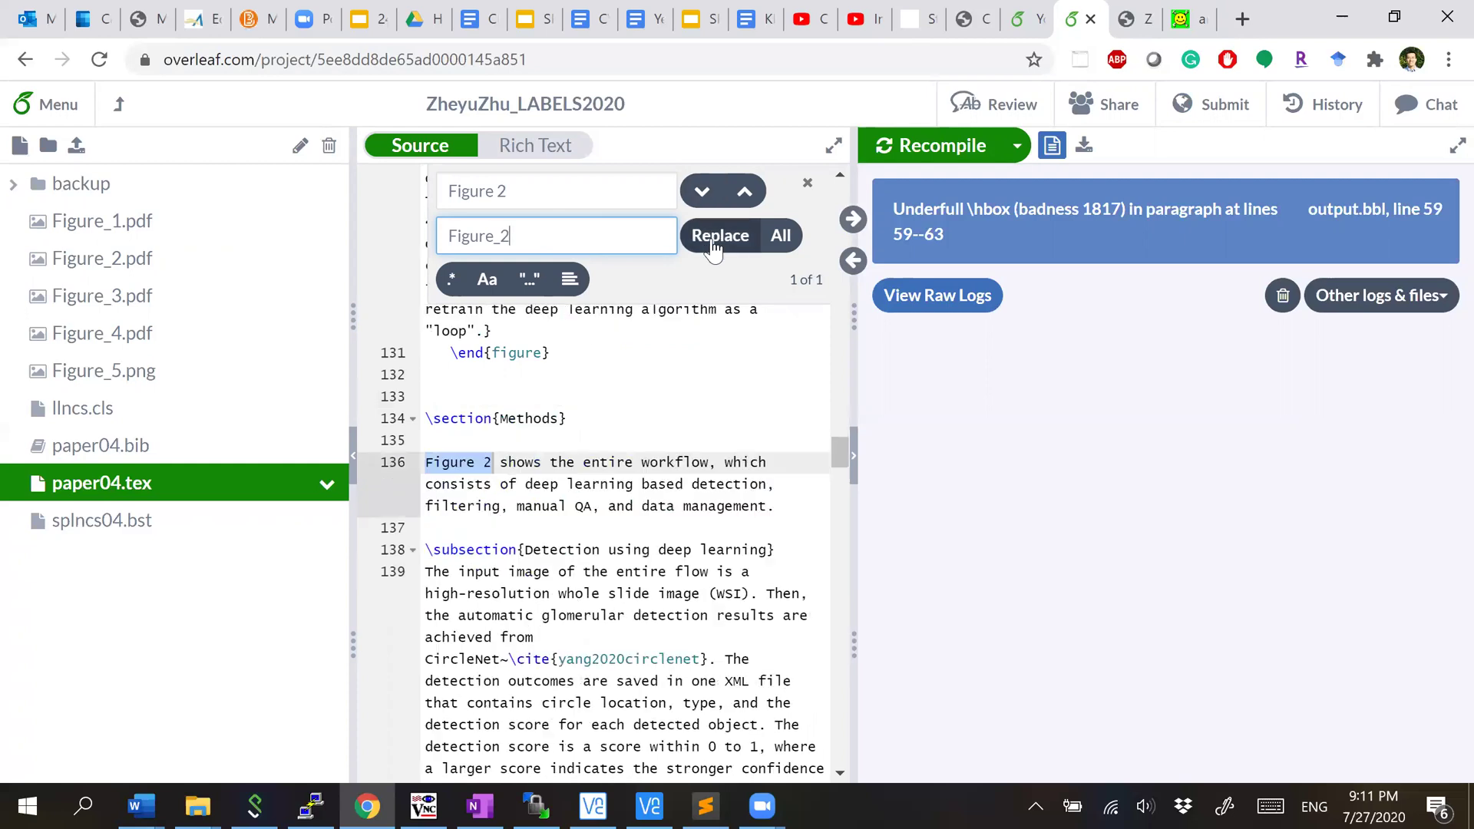
pyautogui.click(702, 198)
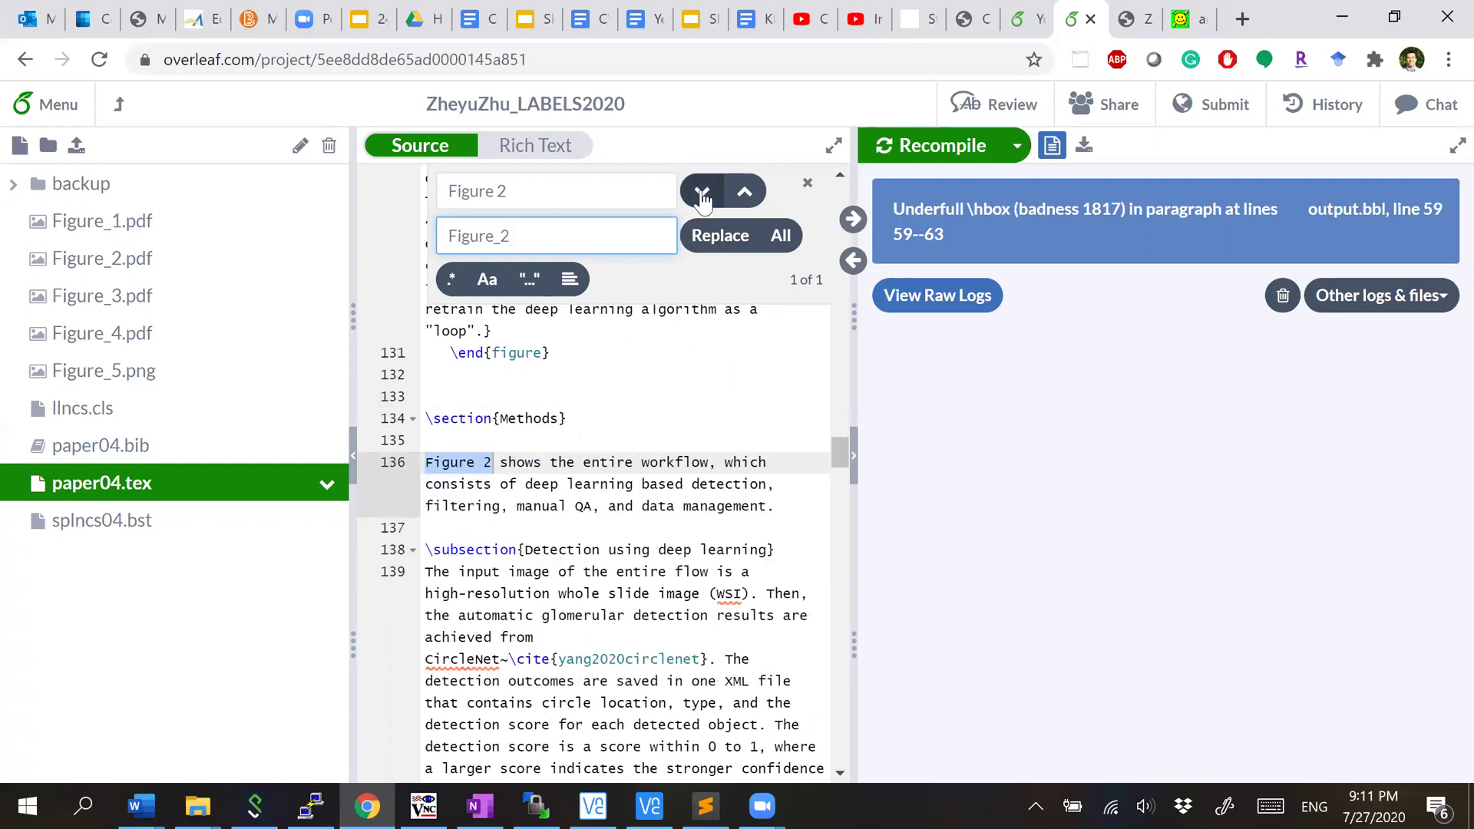
# Step: Search for Figure 1 again and step through its matches, including the line 118 label
pyautogui.click(569, 192)
pyautogui.press('BackSpace')
pyautogui.write('1')
pyautogui.click(703, 197)
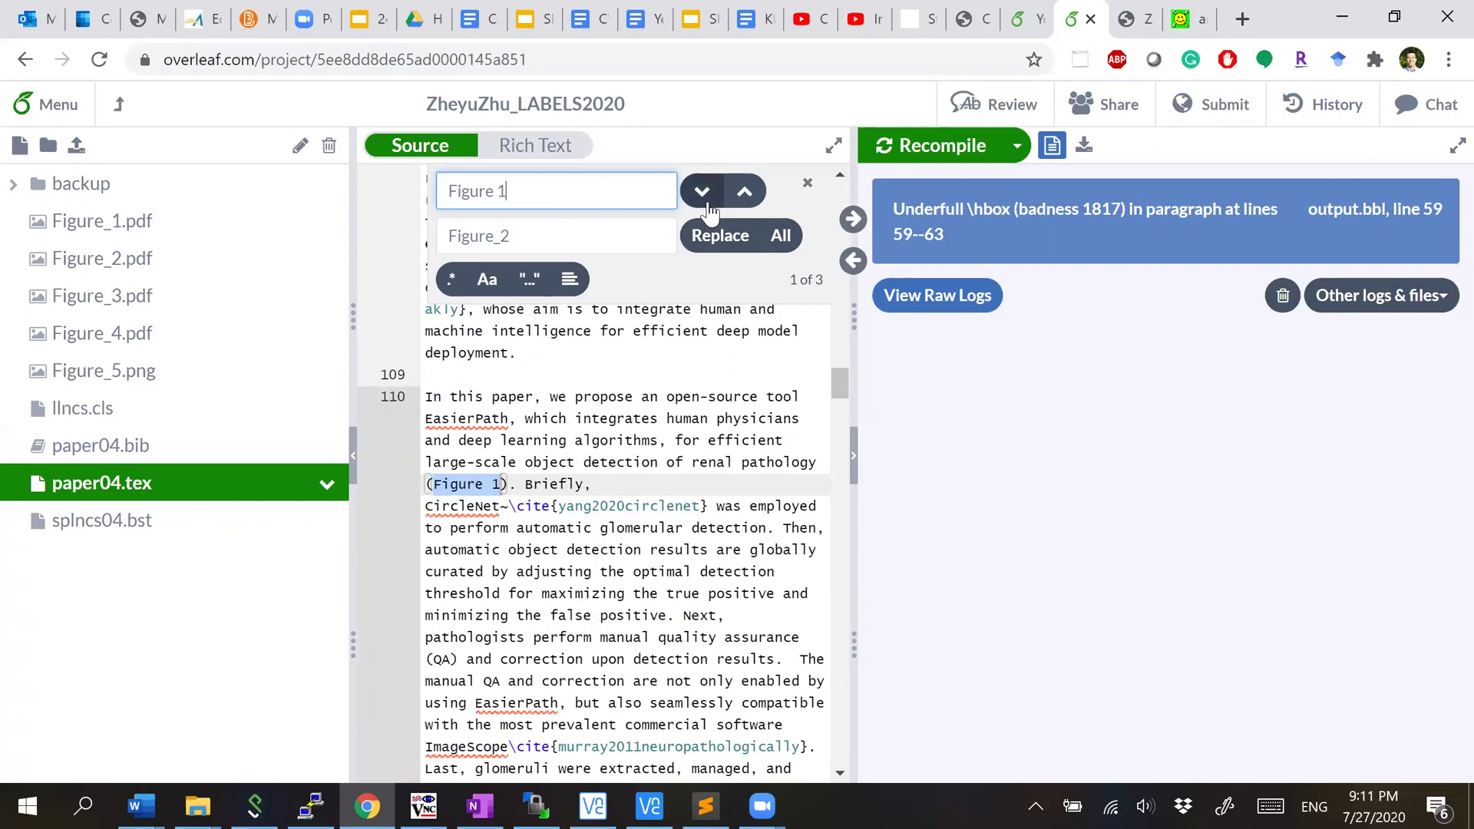
pyautogui.click(708, 206)
pyautogui.click(583, 461)
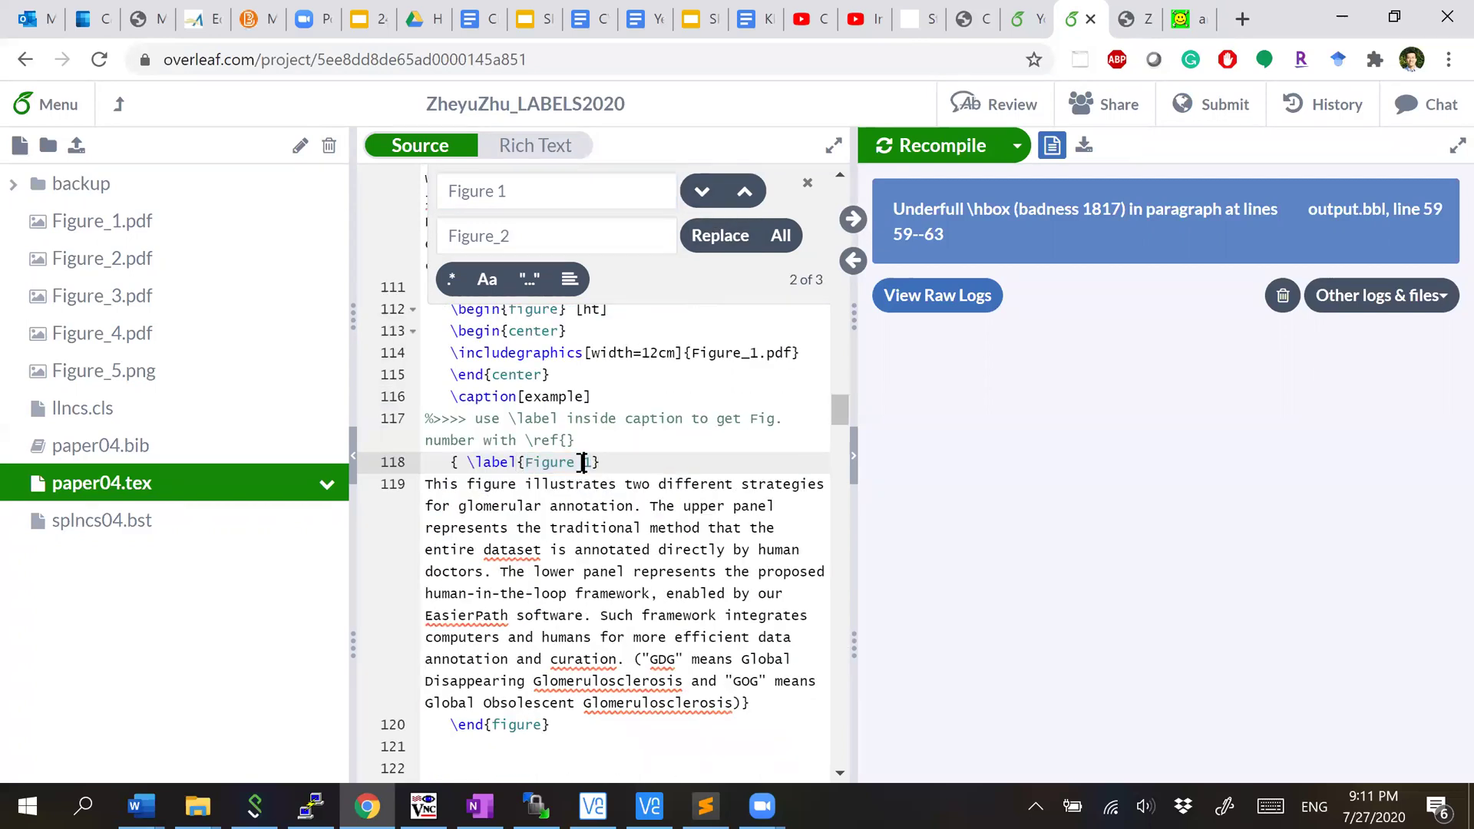
pyautogui.click(701, 195)
pyautogui.click(701, 195)
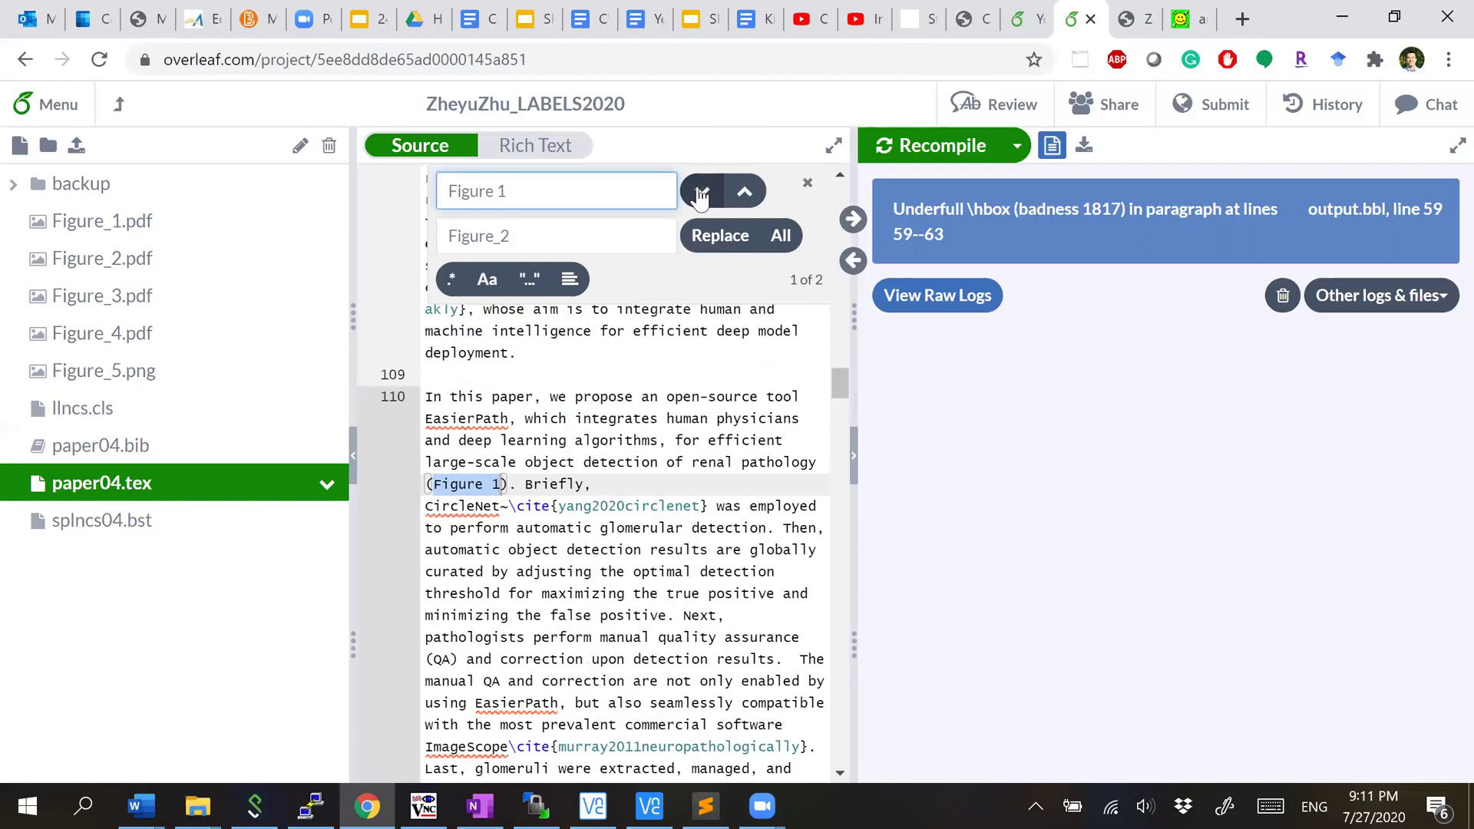
pyautogui.click(701, 195)
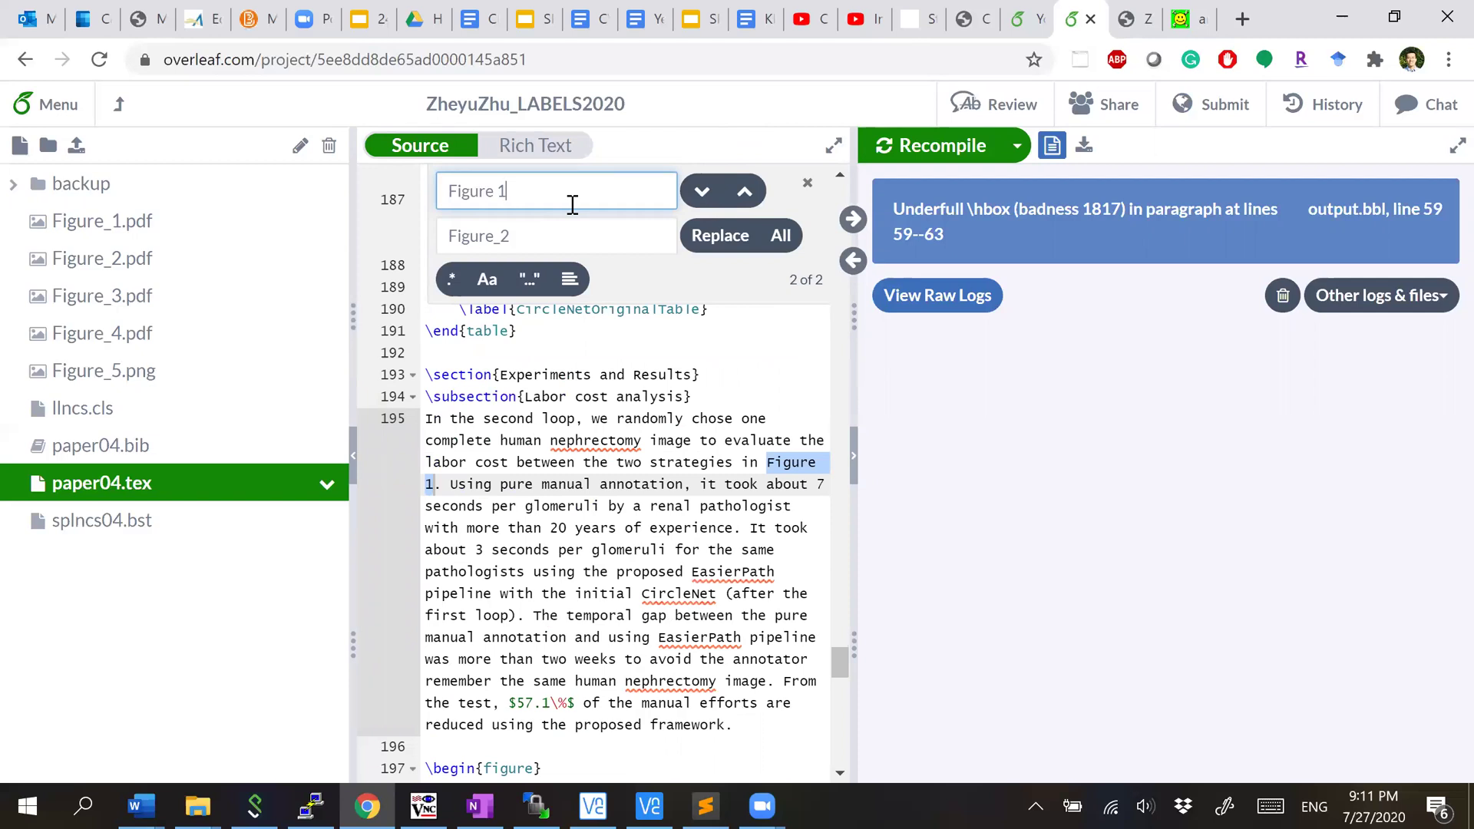
# Step: Set the replacement to Figure_1 and check the remaining Figure_1 occurrences
pyautogui.scroll(15, 581, 418)
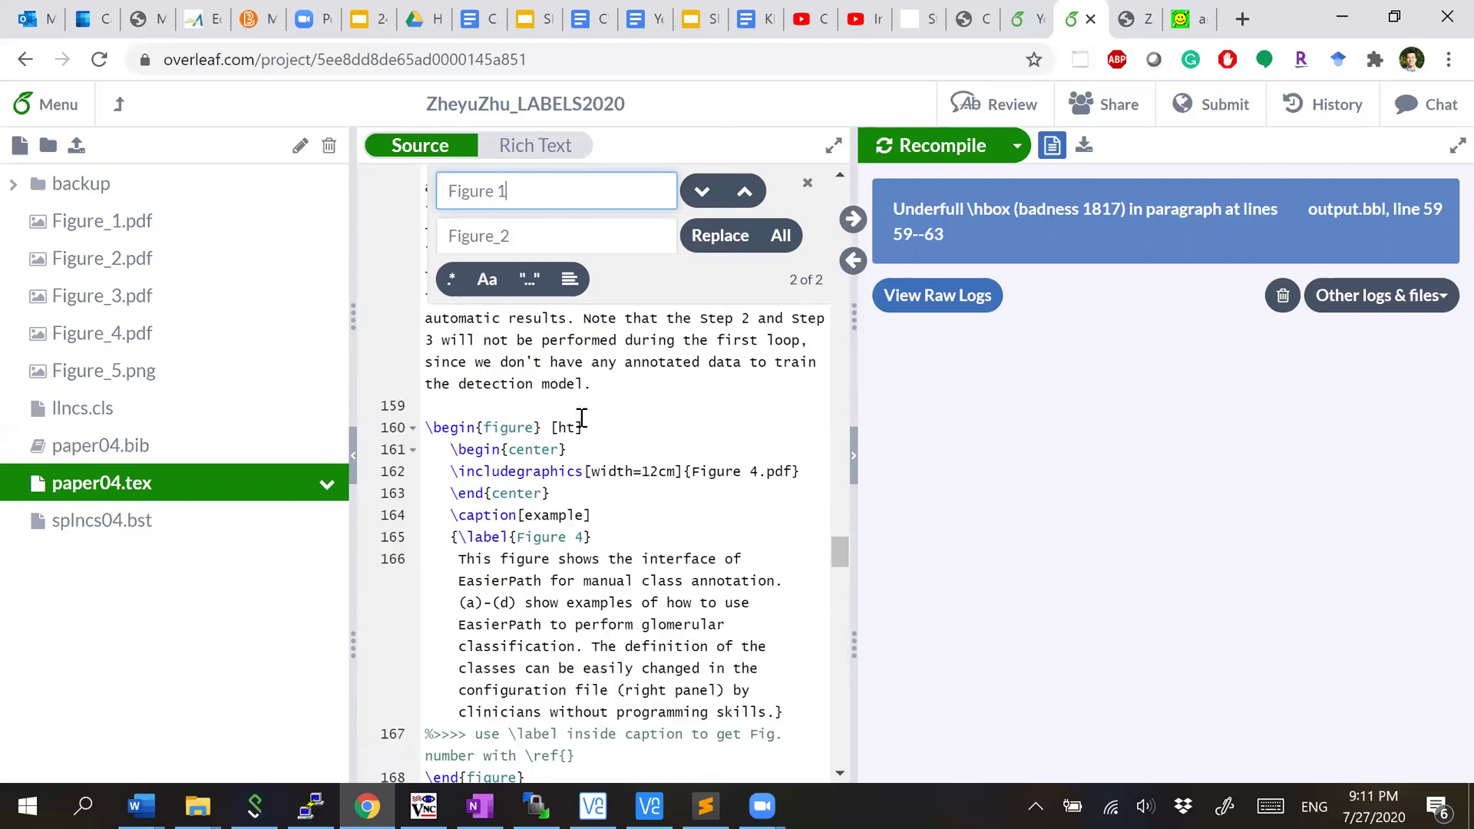
pyautogui.scroll(-3, 581, 417)
pyautogui.click(546, 242)
pyautogui.write('1')
pyautogui.click(702, 191)
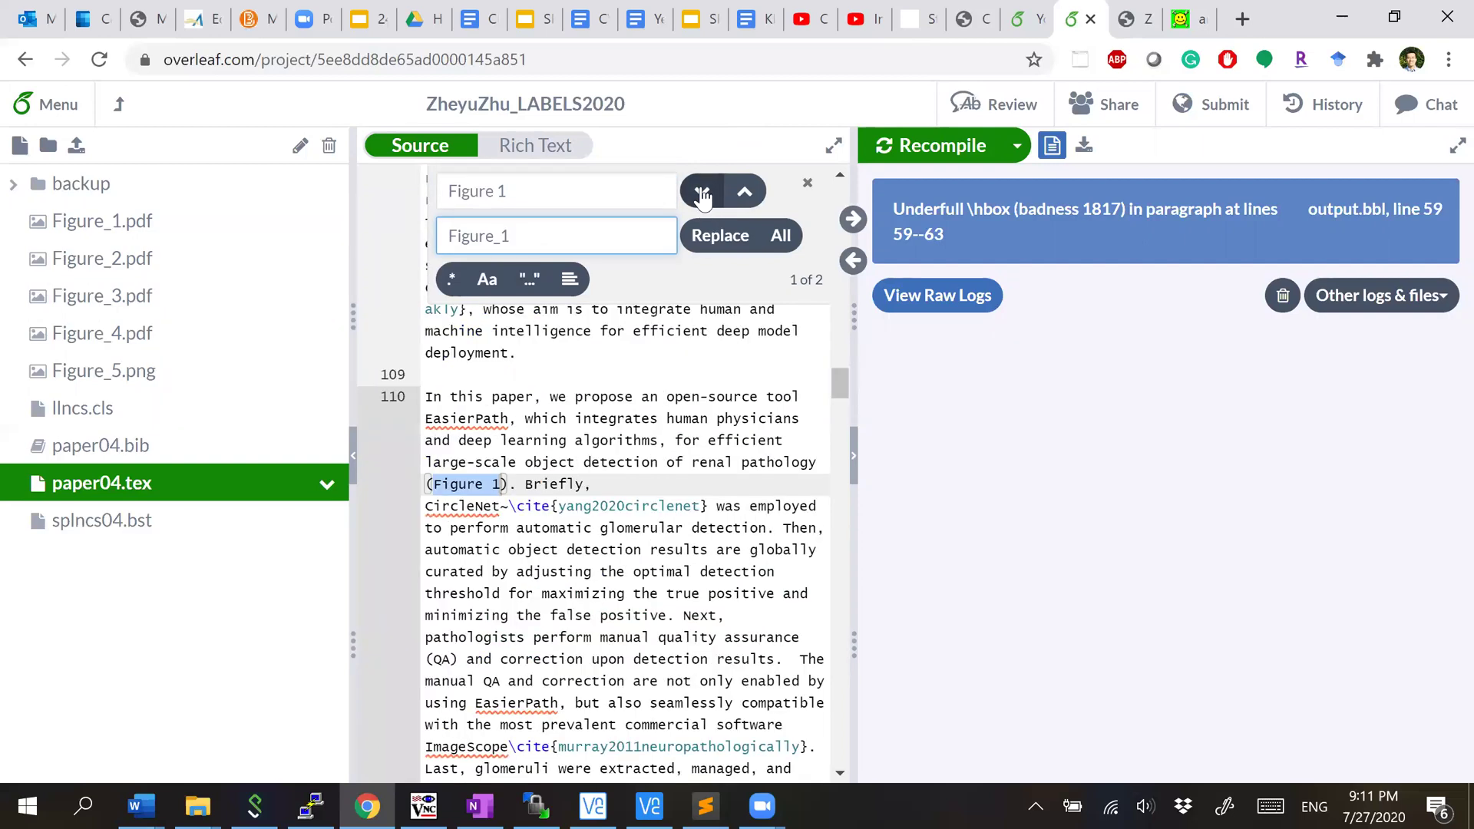
pyautogui.click(581, 175)
pyautogui.press('BackSpace')
pyautogui.press('BackSpace')
pyautogui.write('_1')
pyautogui.click(700, 198)
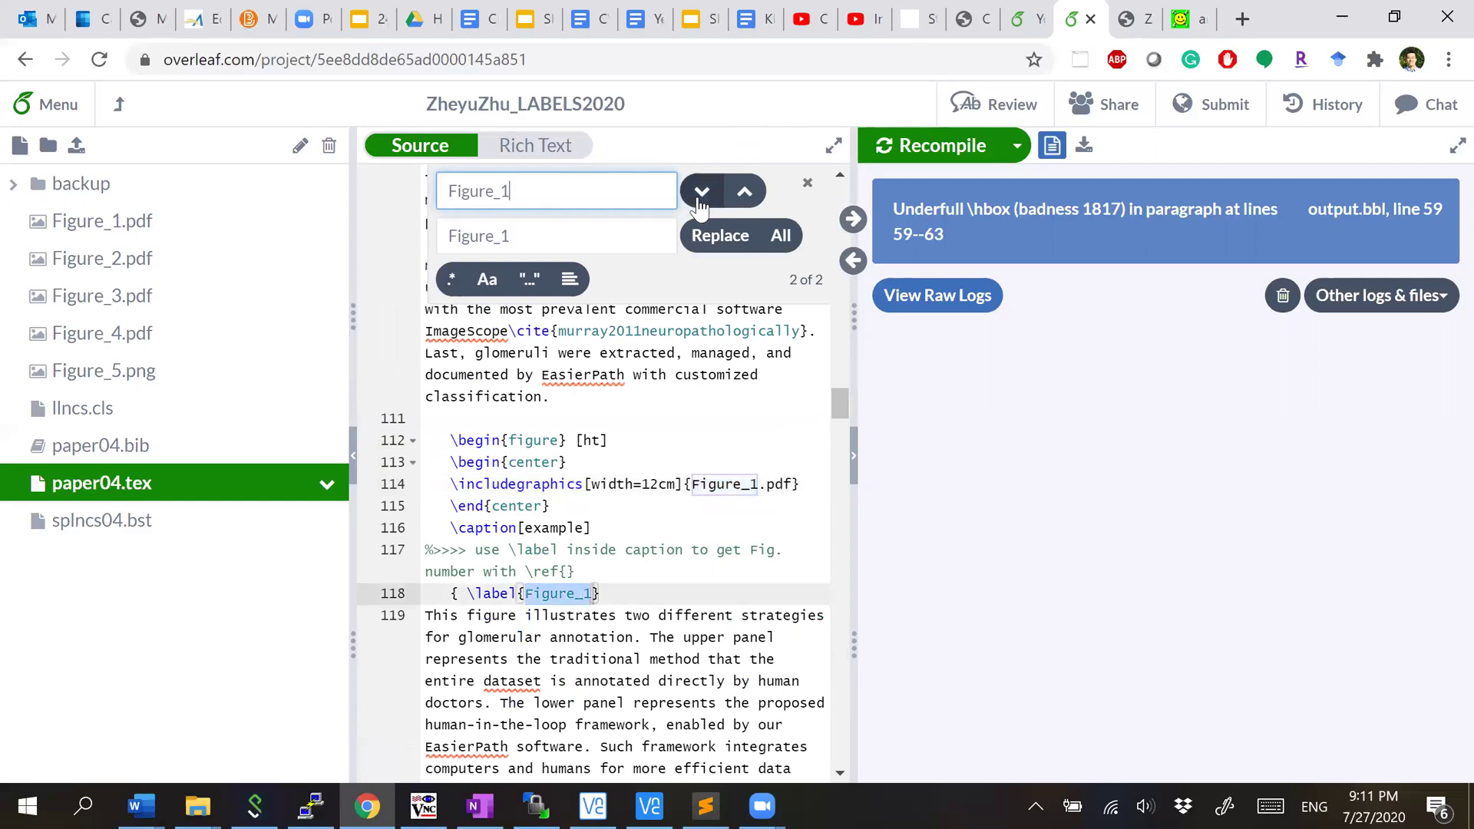
# Step: Replace the Figure 3 file reference and label with Figure_3
pyautogui.click(581, 201)
pyautogui.press('BackSpace')
pyautogui.write('3')
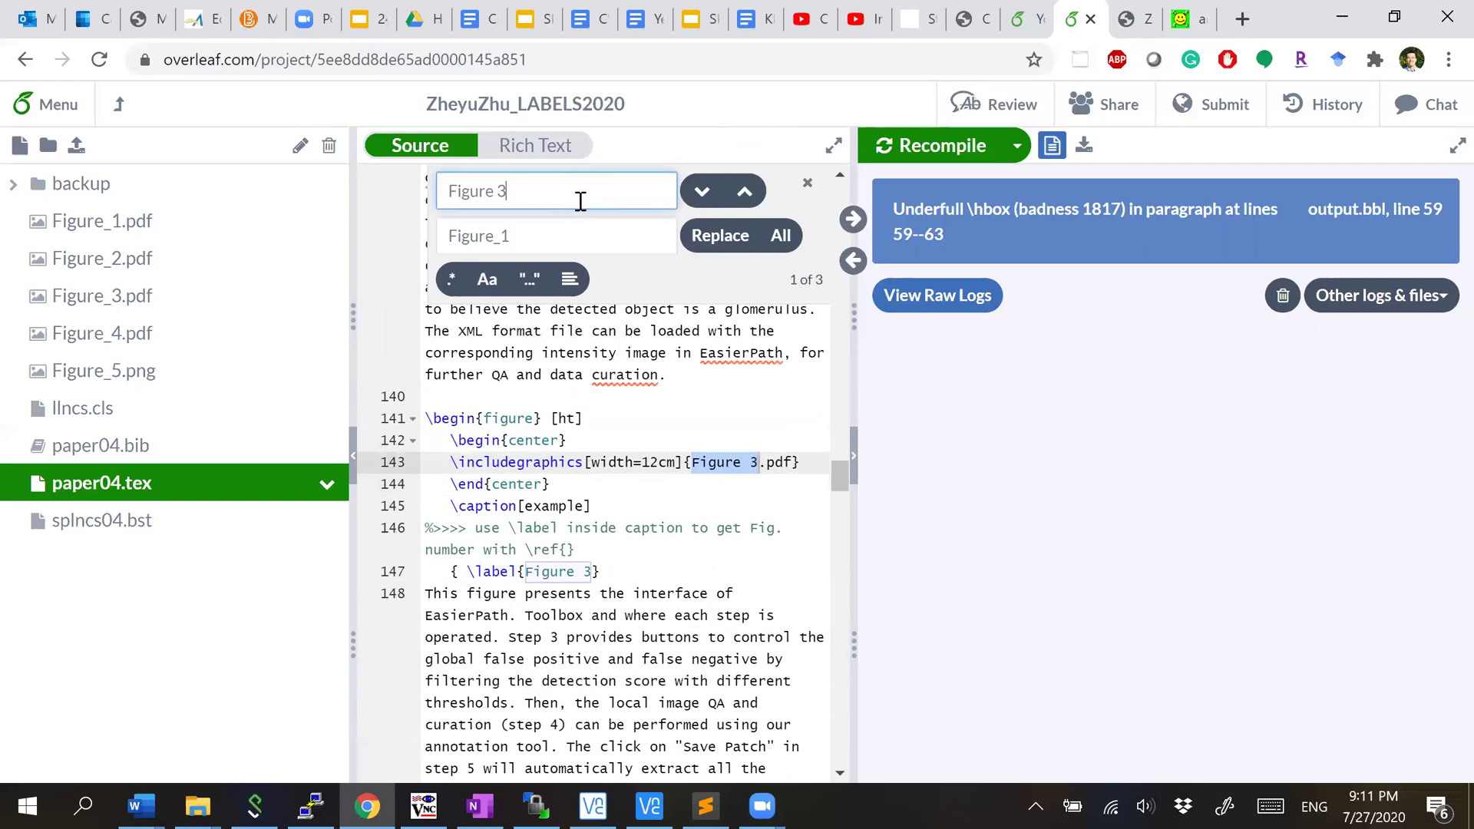
pyautogui.press('Tab')
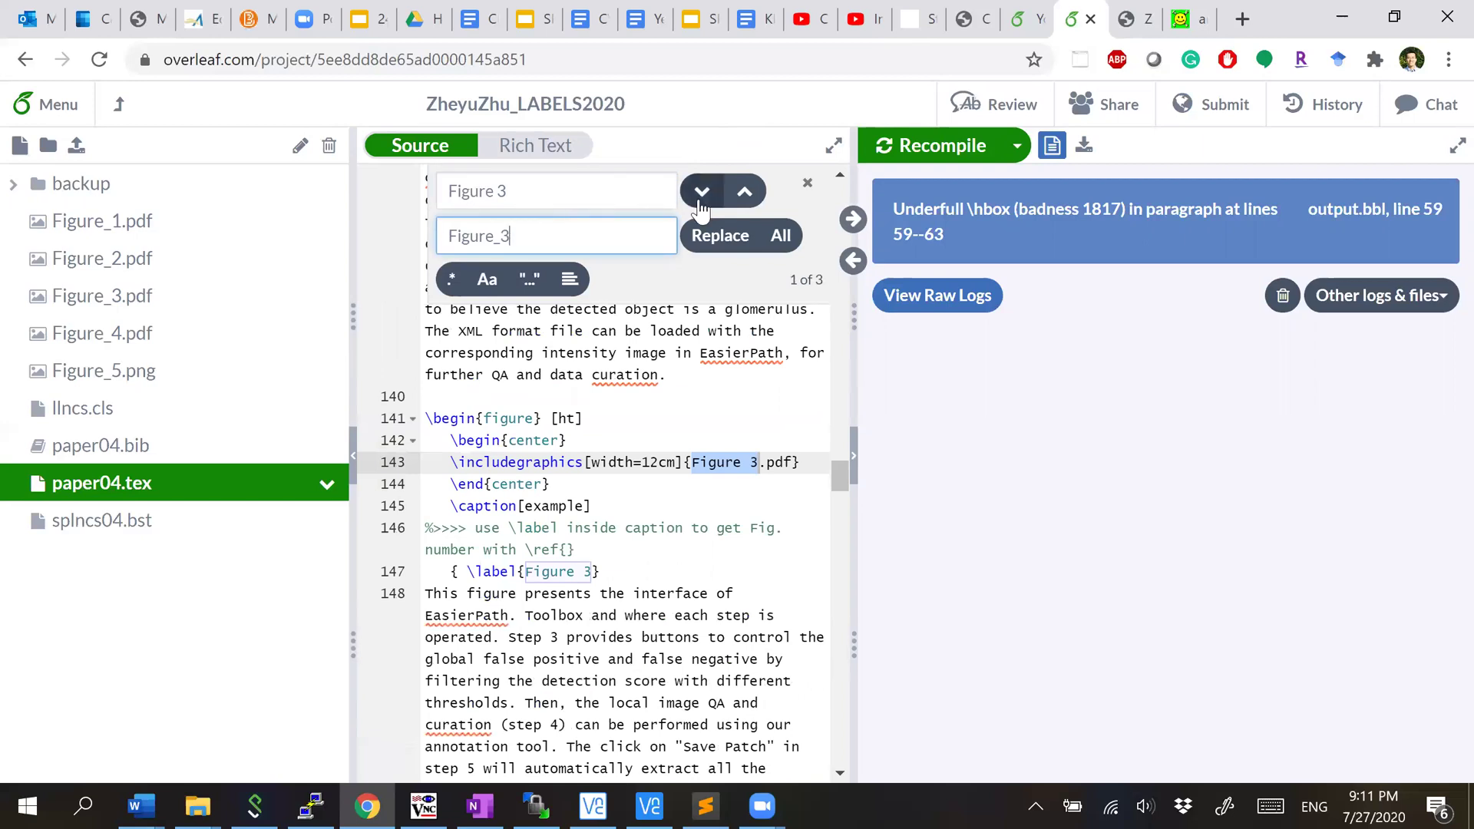
pyautogui.click(716, 238)
pyautogui.click(716, 238)
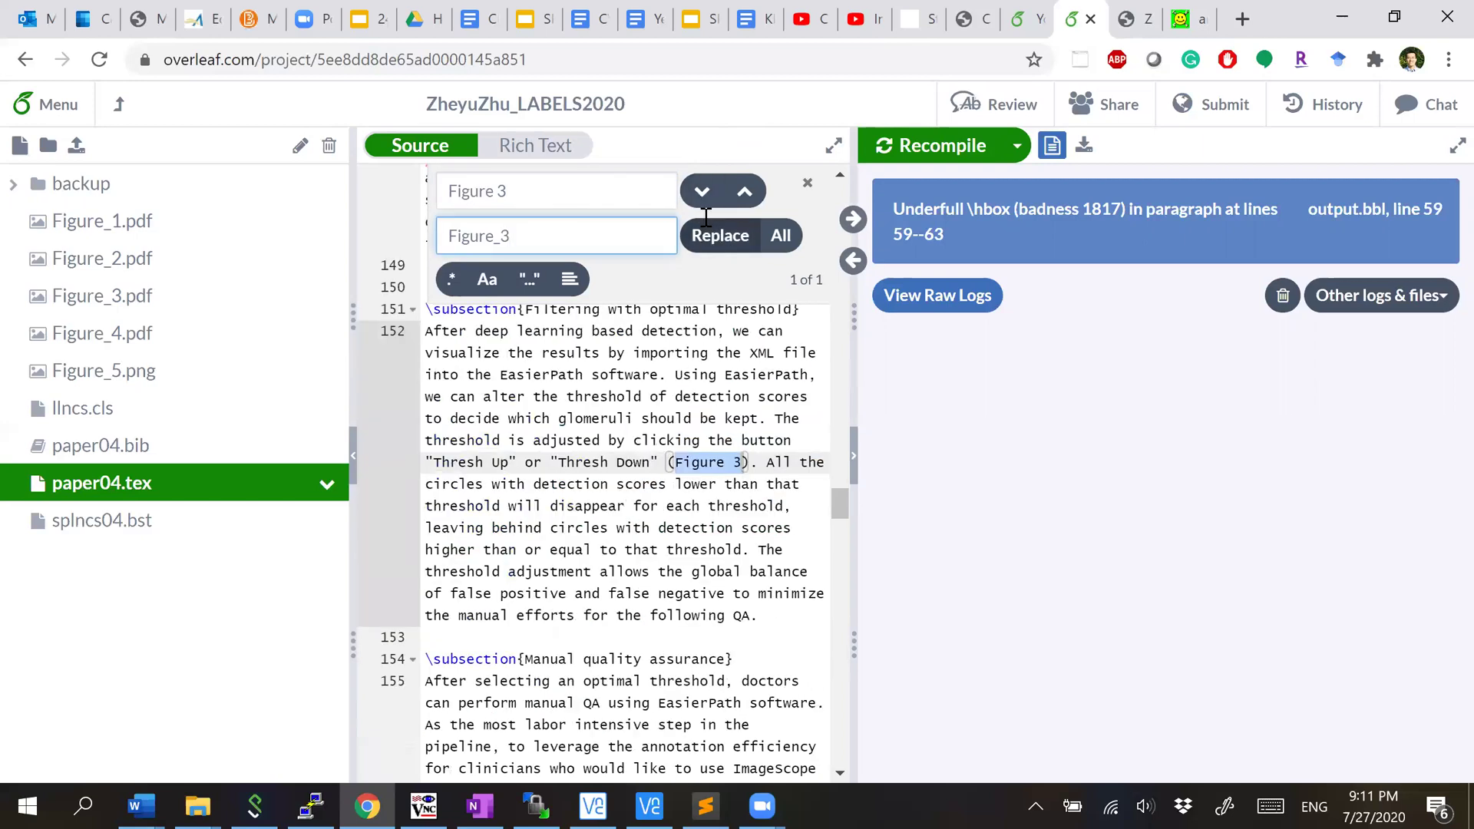
# Step: Replace the Figure 4 label with Figure_4, skipping the prose mention of Figure 4
pyautogui.click(564, 199)
pyautogui.press('BackSpace')
pyautogui.write('4')
pyautogui.click(562, 230)
pyautogui.press('BackSpace')
pyautogui.write('4')
pyautogui.click(702, 191)
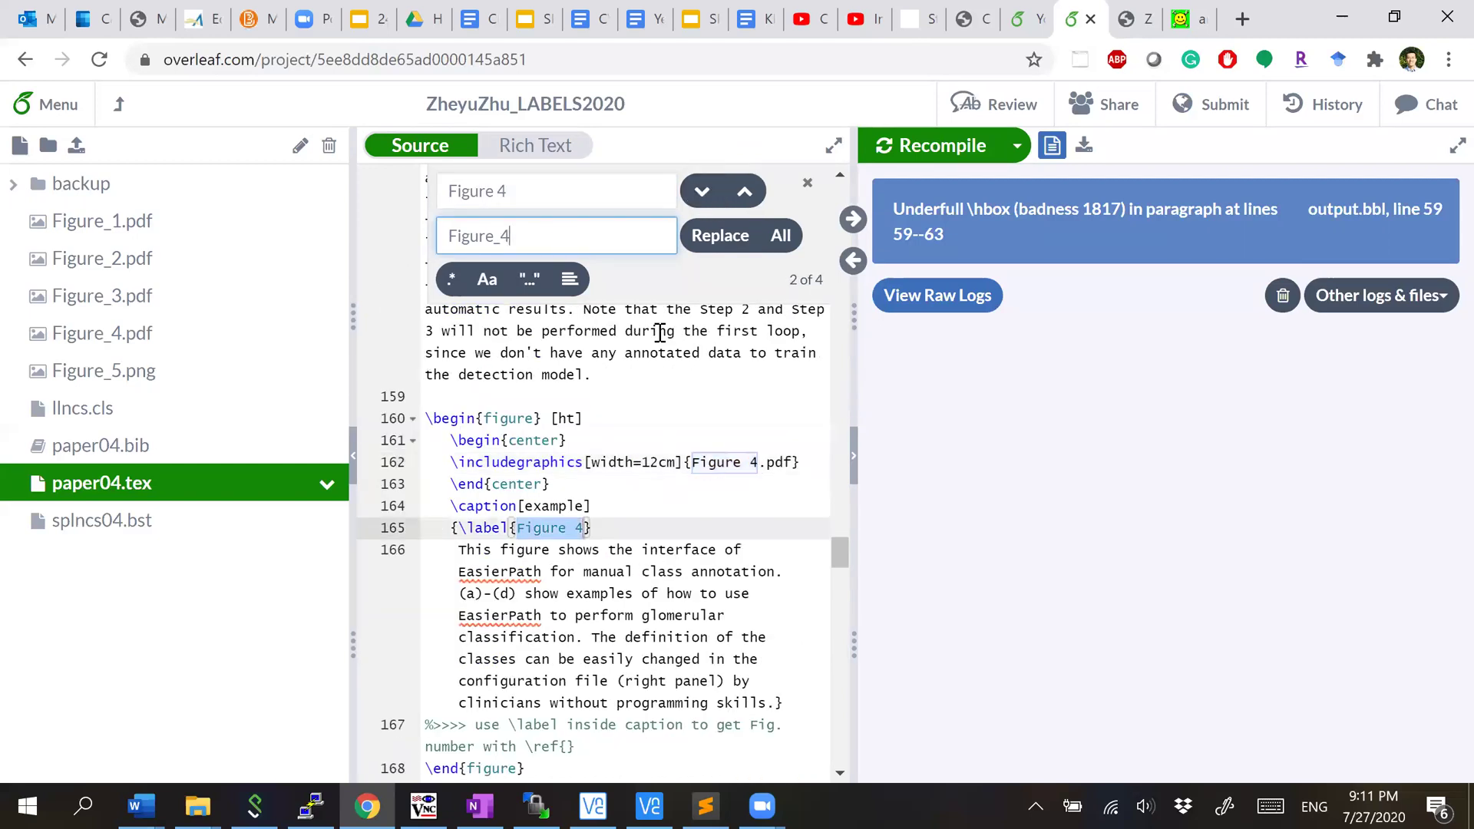
pyautogui.click(725, 461)
pyautogui.click(721, 235)
pyautogui.click(705, 198)
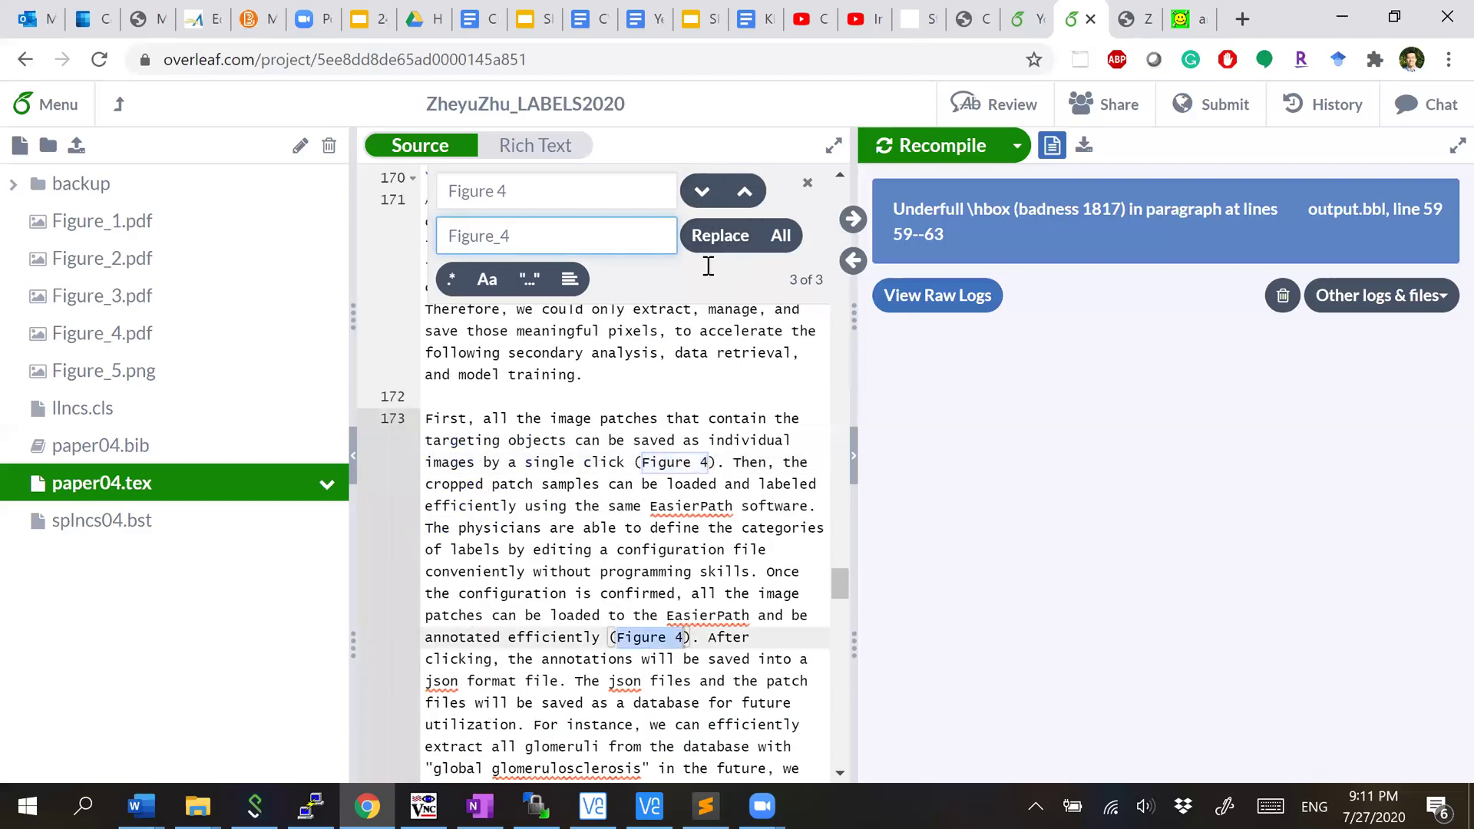
pyautogui.click(705, 198)
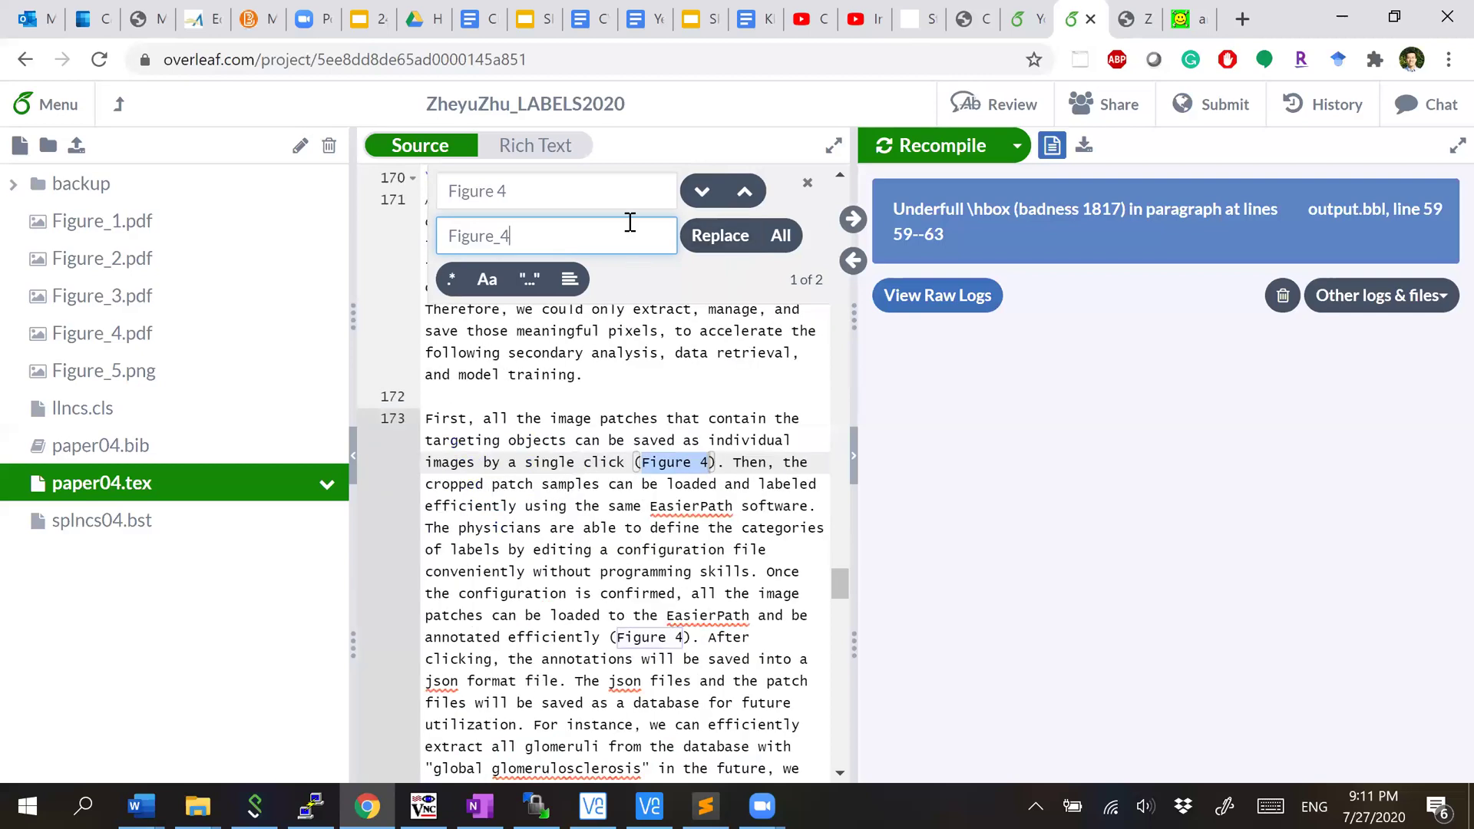
# Step: Replace the Figure 5 file reference and label with Figure_5, then recompile
pyautogui.click(608, 196)
pyautogui.press('BackSpace')
pyautogui.write('5')
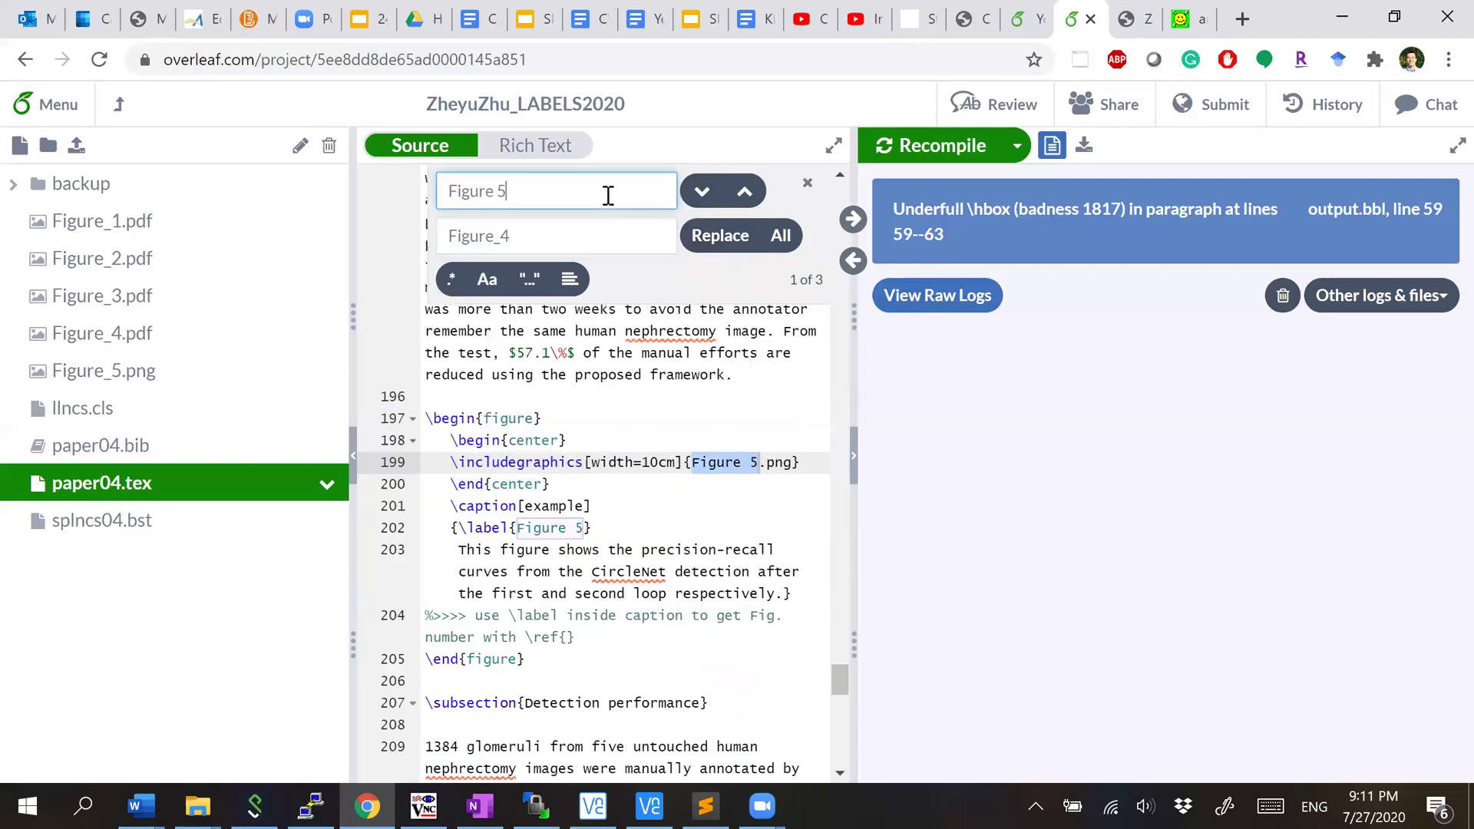
pyautogui.click(593, 237)
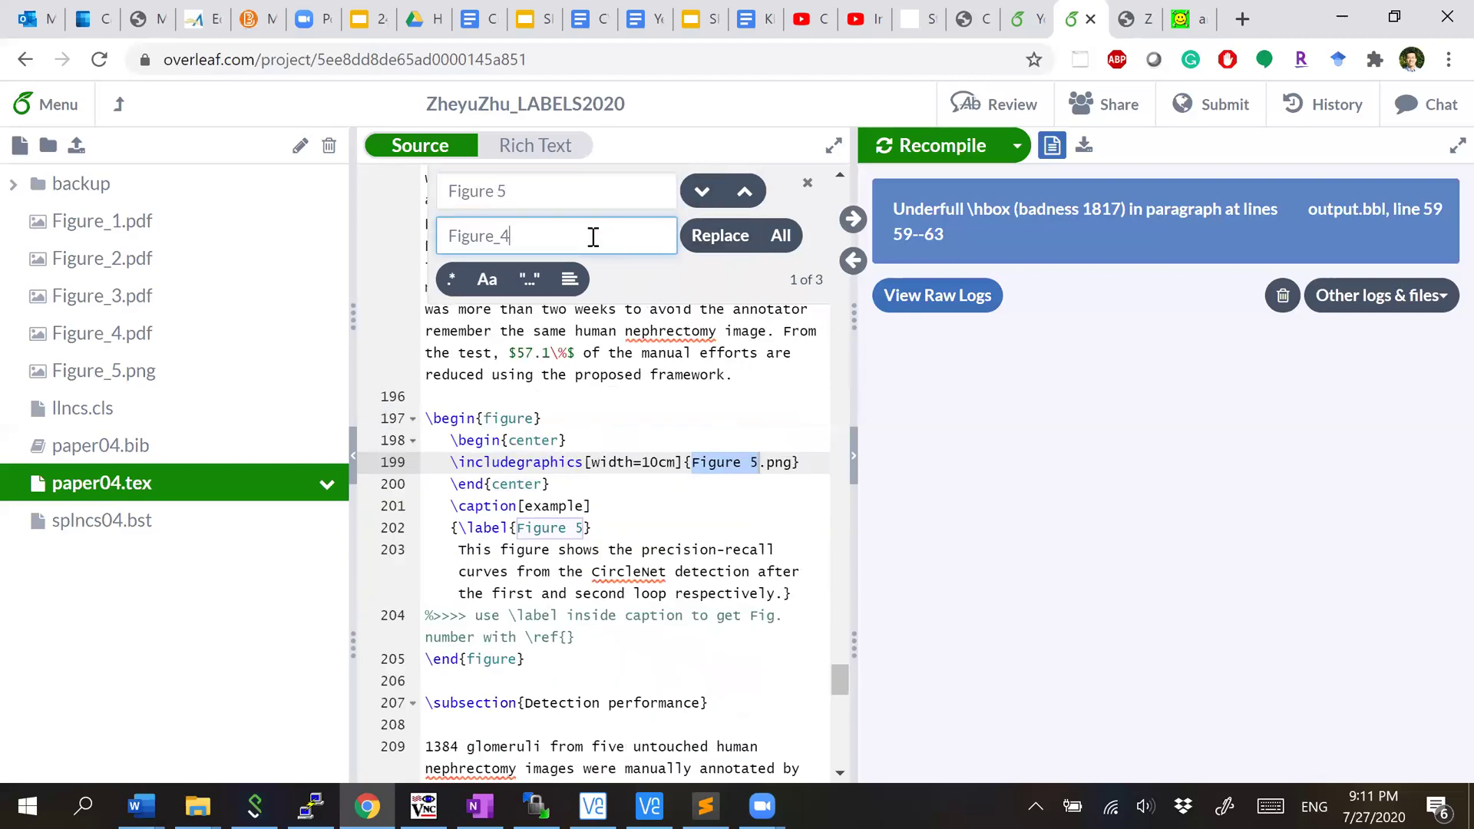
pyautogui.click(702, 193)
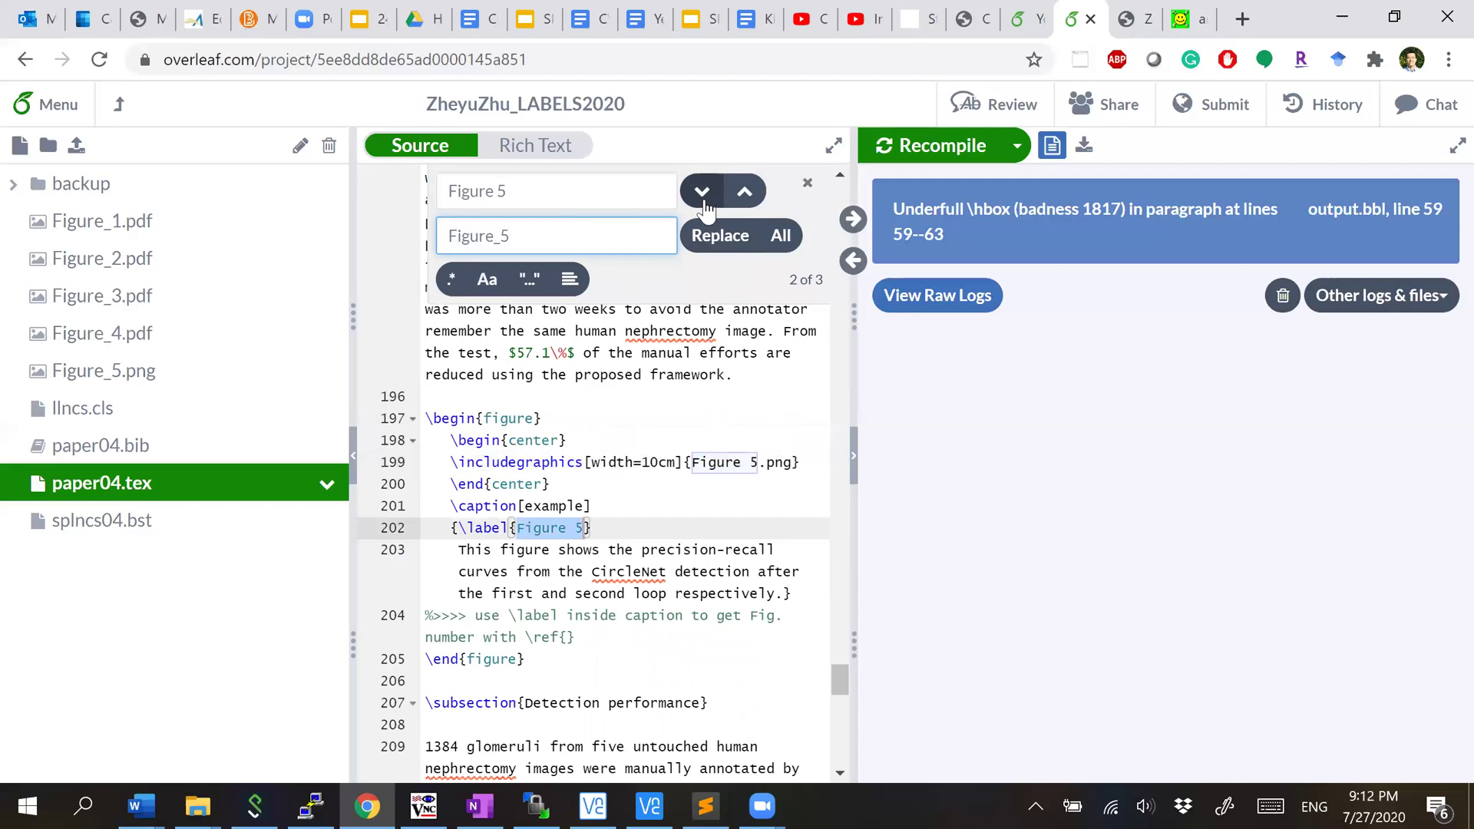
pyautogui.click(703, 199)
pyautogui.click(703, 198)
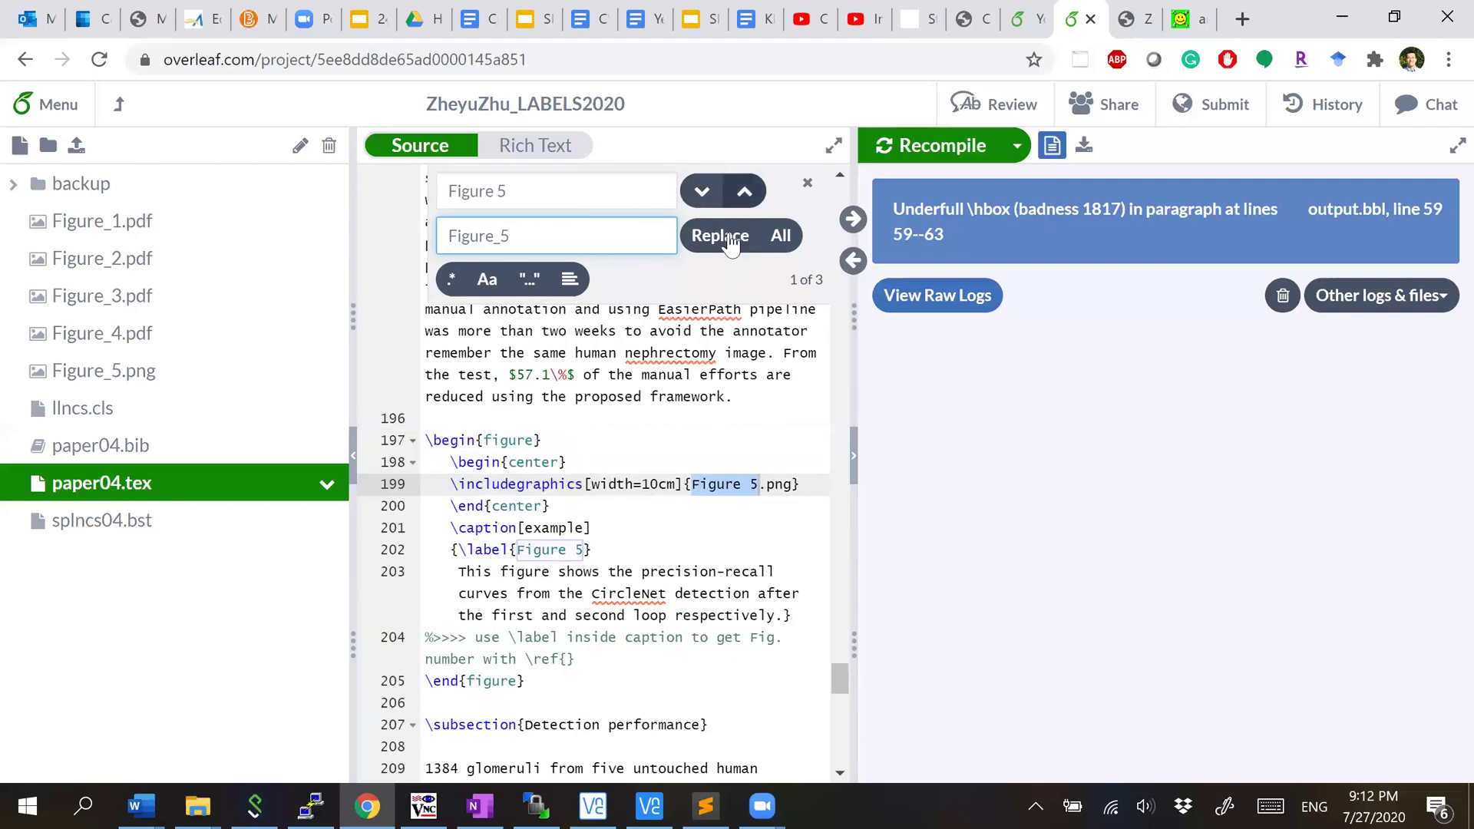
pyautogui.click(718, 235)
pyautogui.click(718, 235)
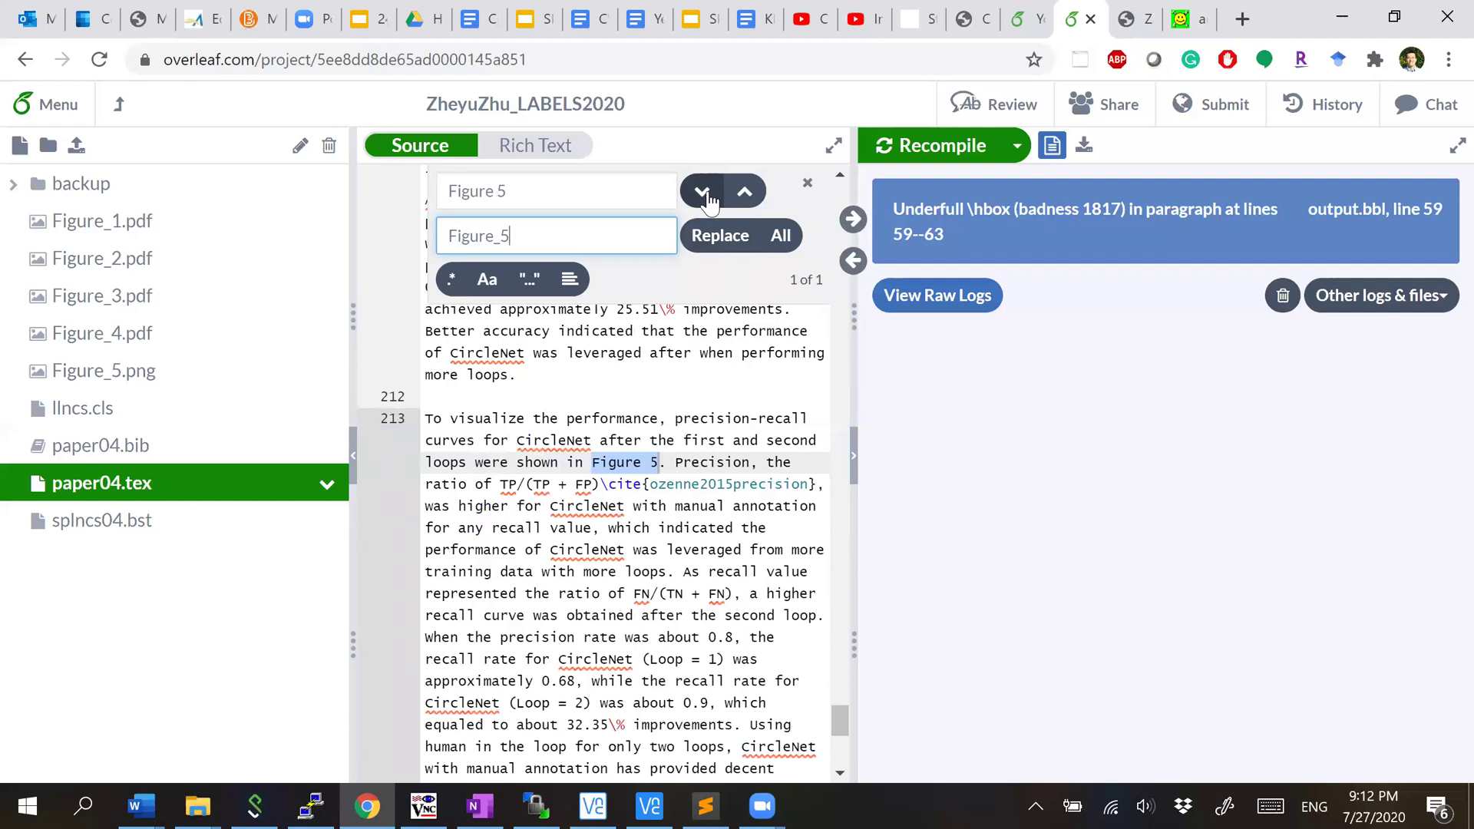
pyautogui.click(664, 399)
pyautogui.click(933, 149)
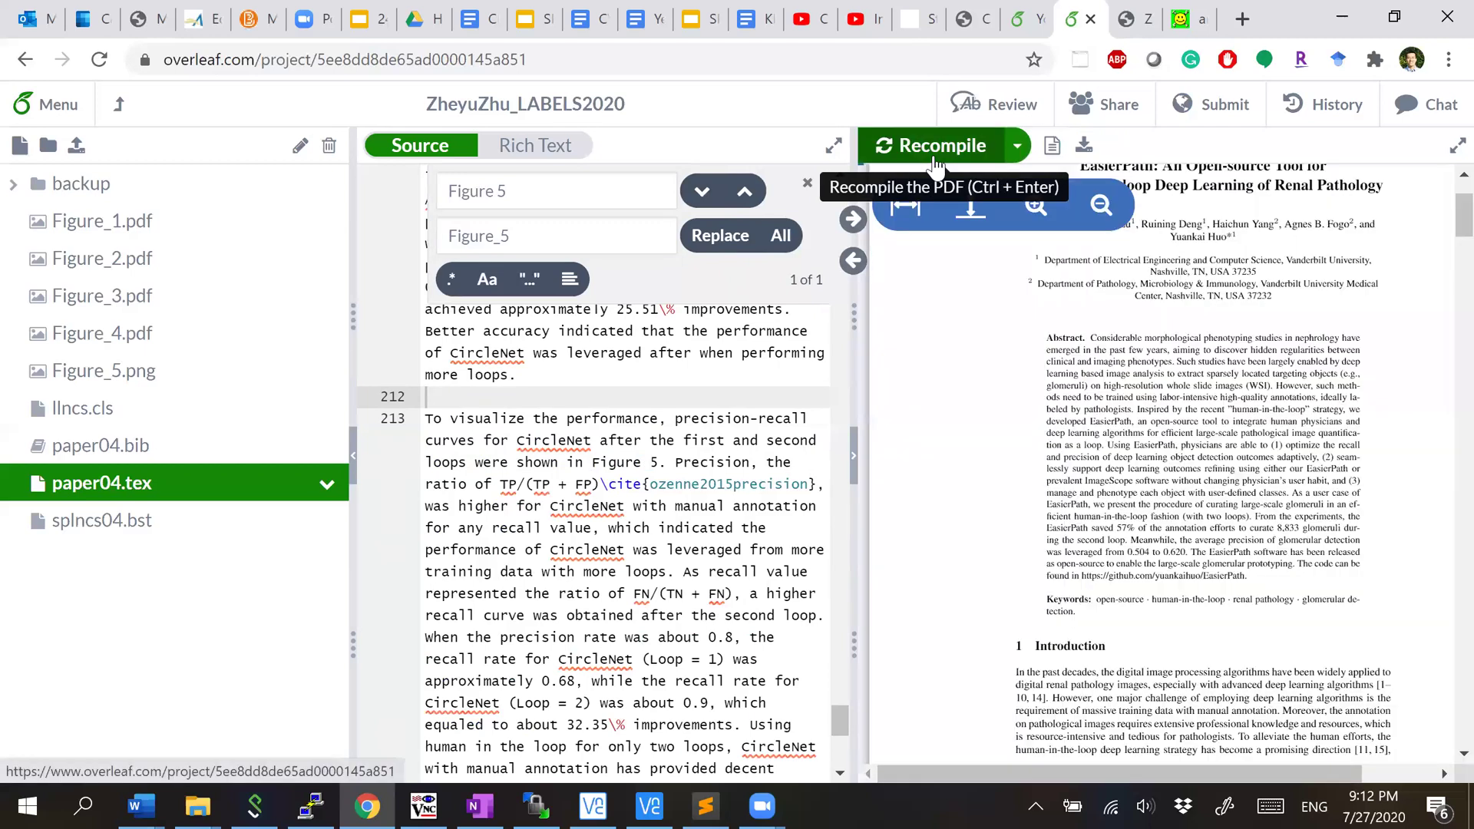
# Step: From Submit, choose the arXiv option under Online Repositories and download the project ZIP
pyautogui.click(1223, 114)
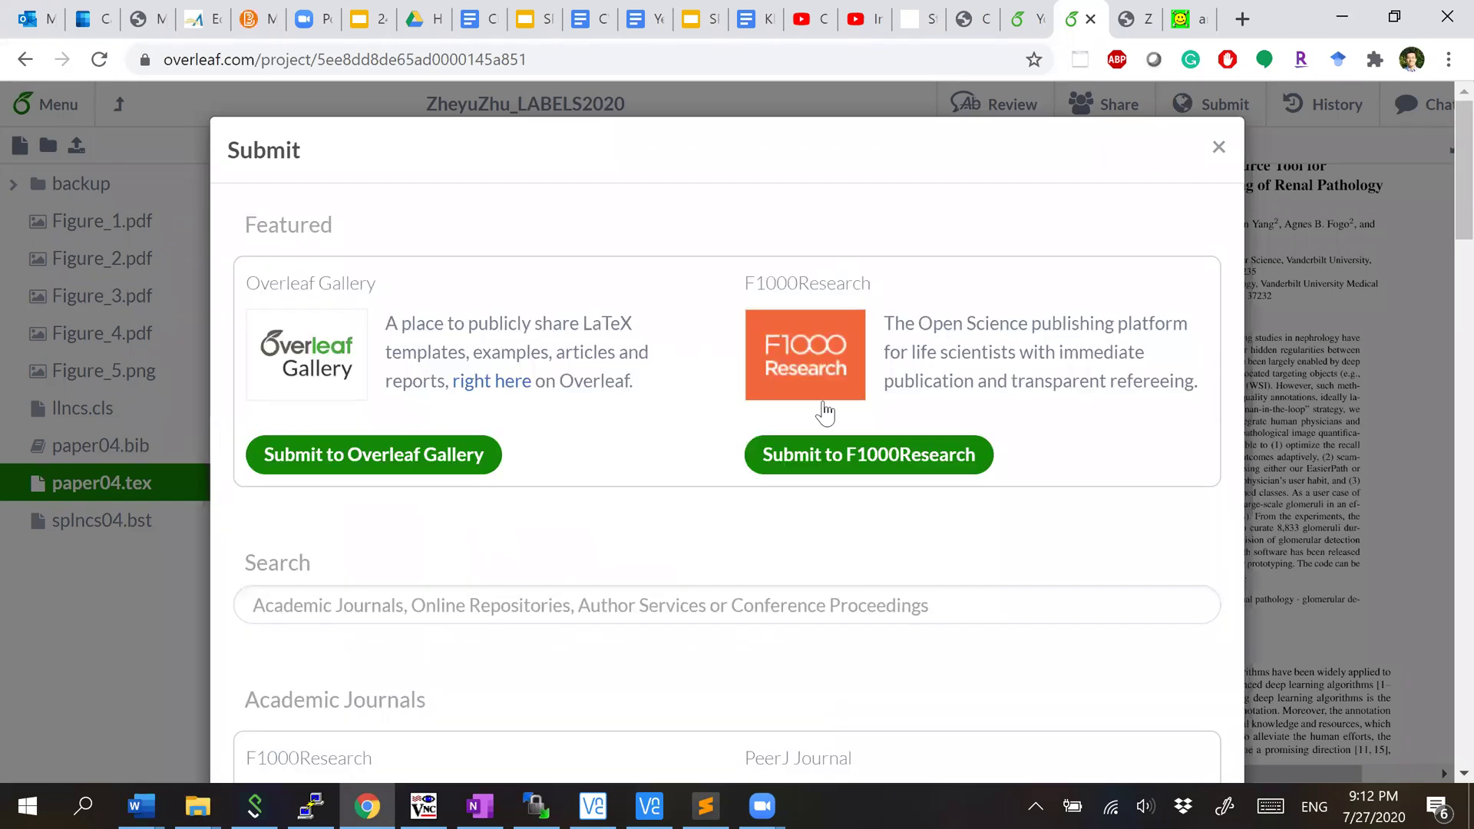
pyautogui.scroll(-10, 824, 411)
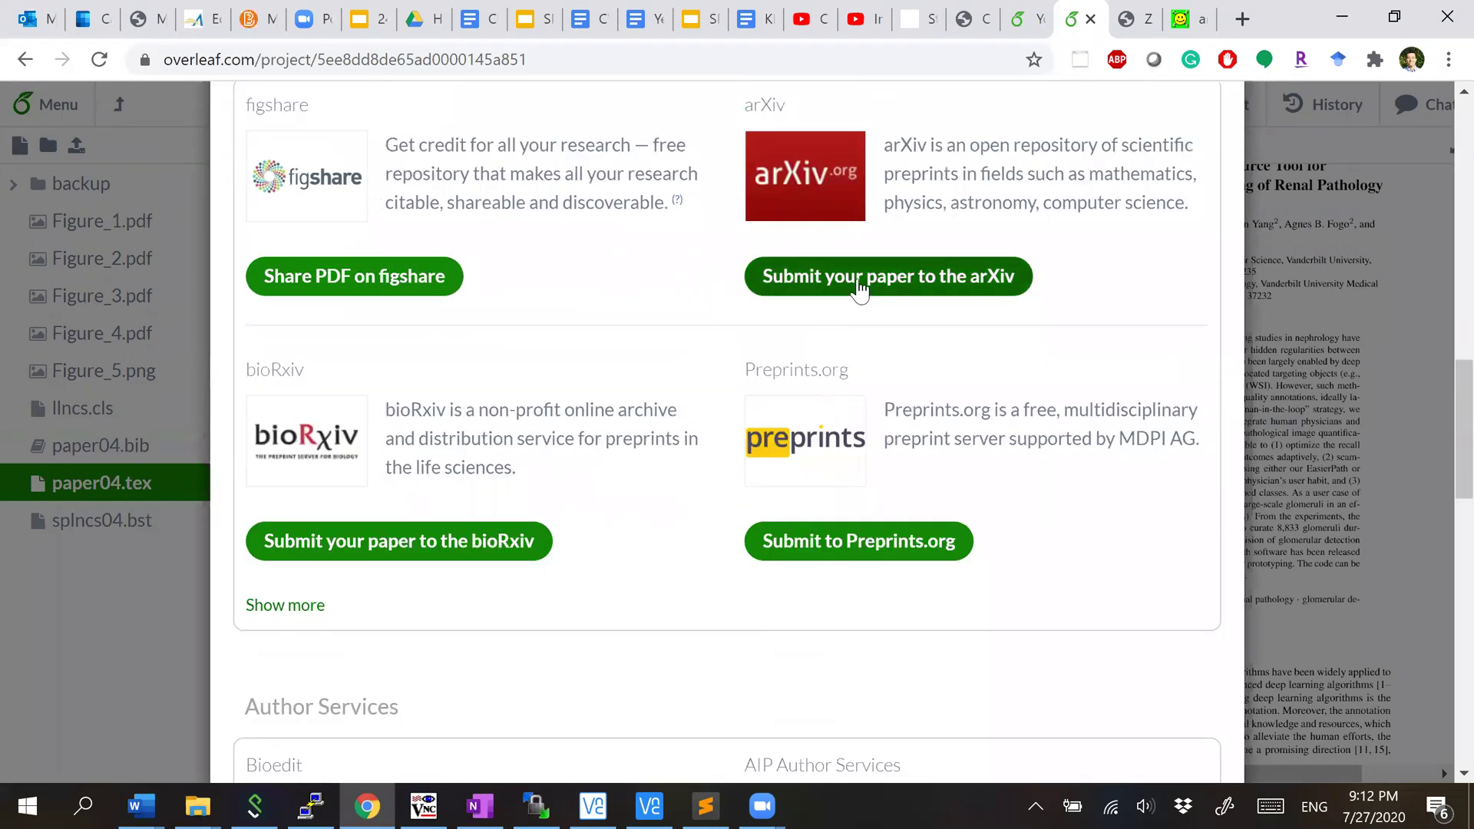
pyautogui.click(858, 284)
pyautogui.click(627, 487)
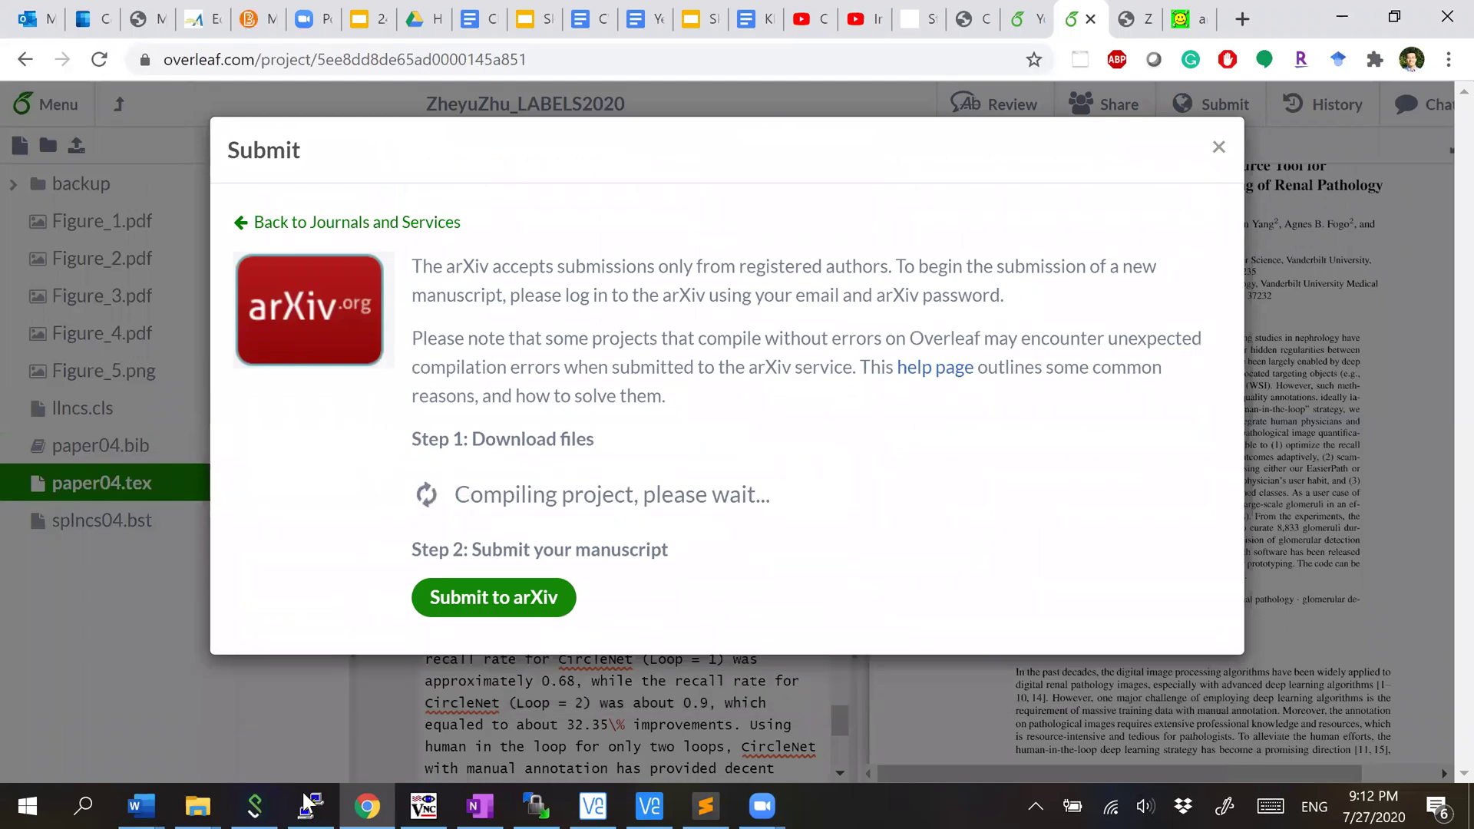
# Step: Delete the old doesntmatter.zip from the local New folder
pyautogui.moveTo(212, 804)
pyautogui.click(335, 732)
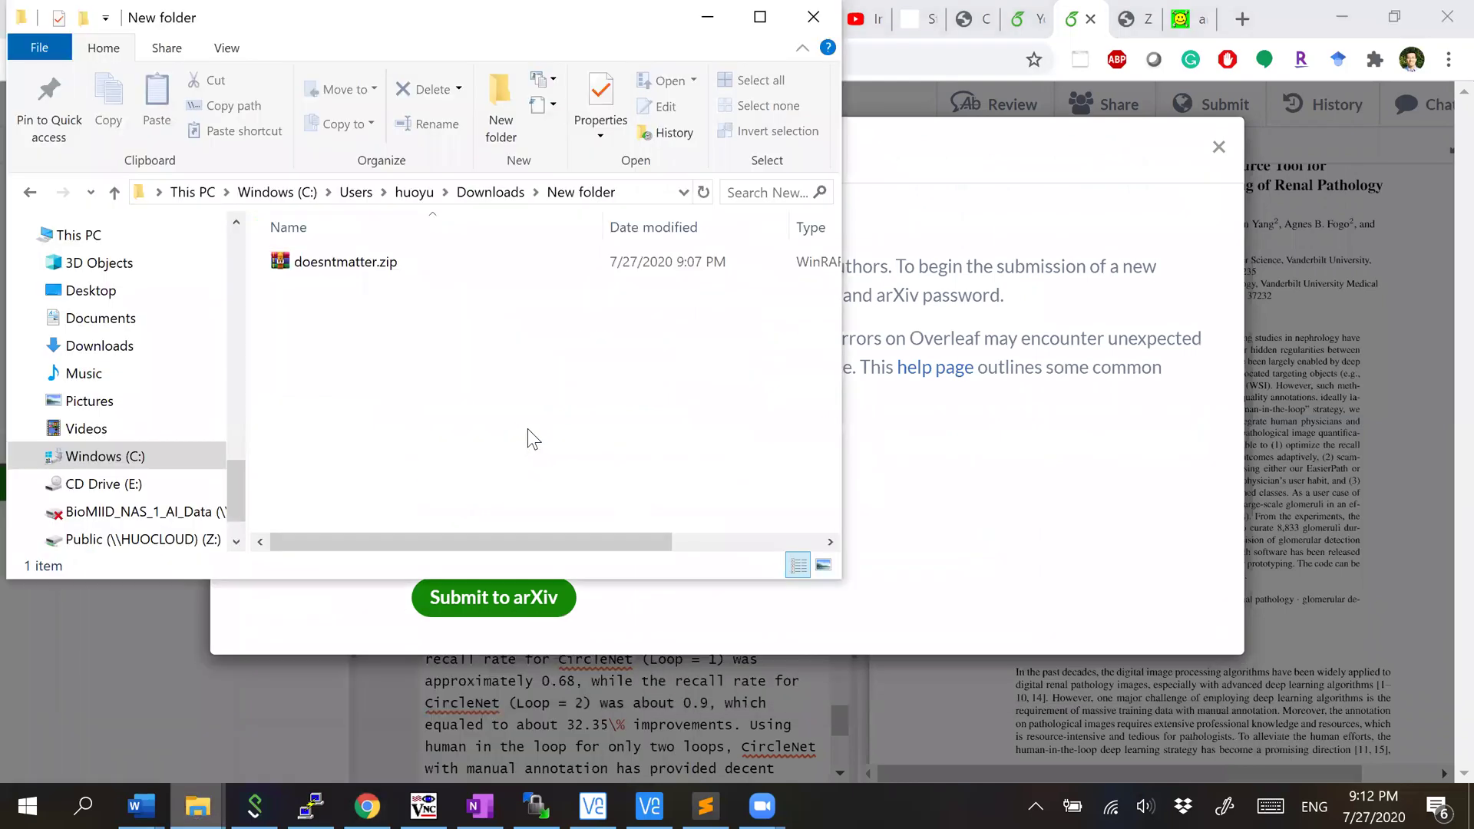
pyautogui.click(371, 269)
pyautogui.press('Delete')
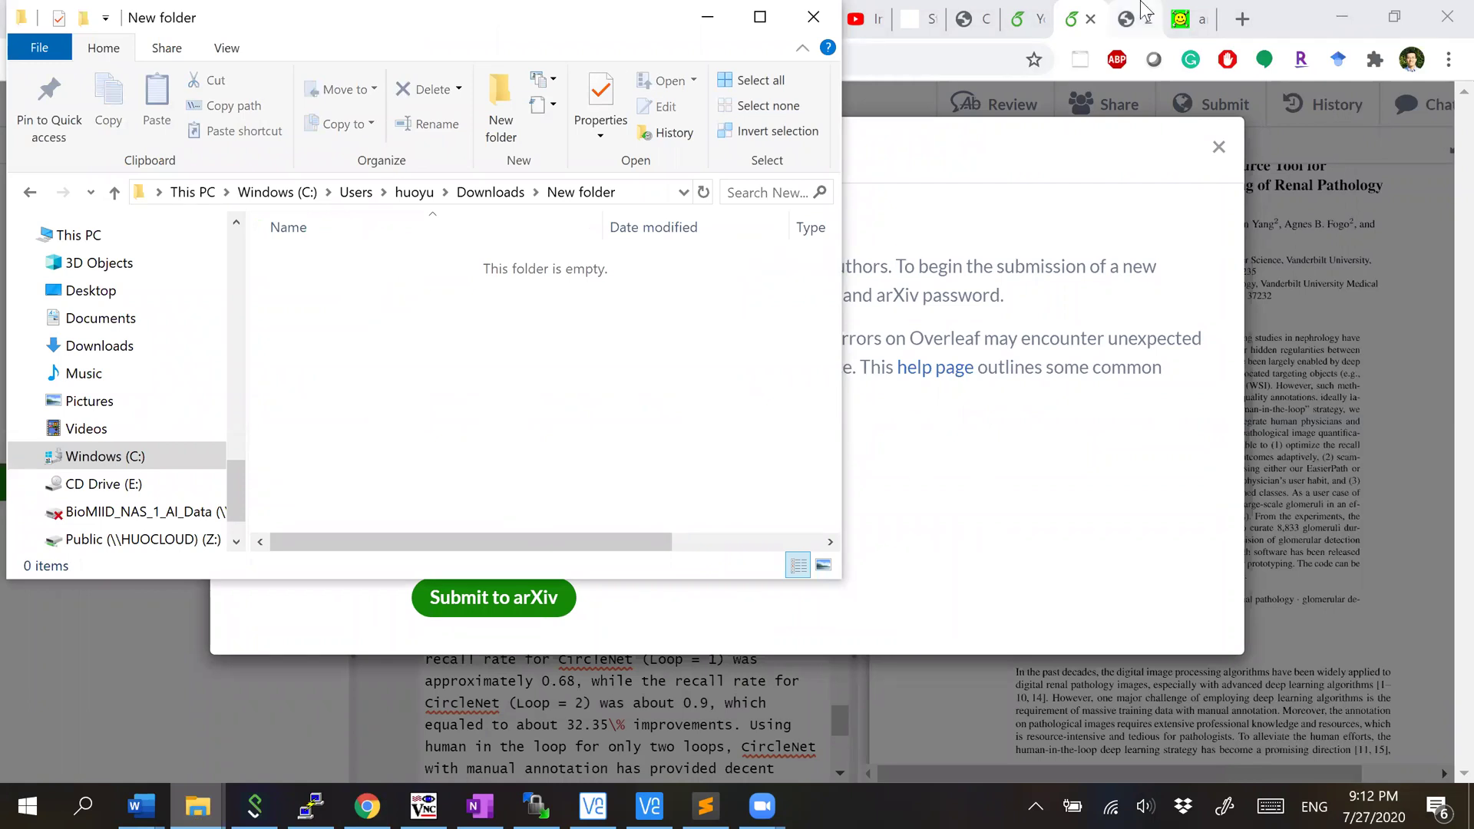
# Step: Delete all previously attached files from the arXiv submission
pyautogui.click(1182, 11)
pyautogui.scroll(-4, 619, 287)
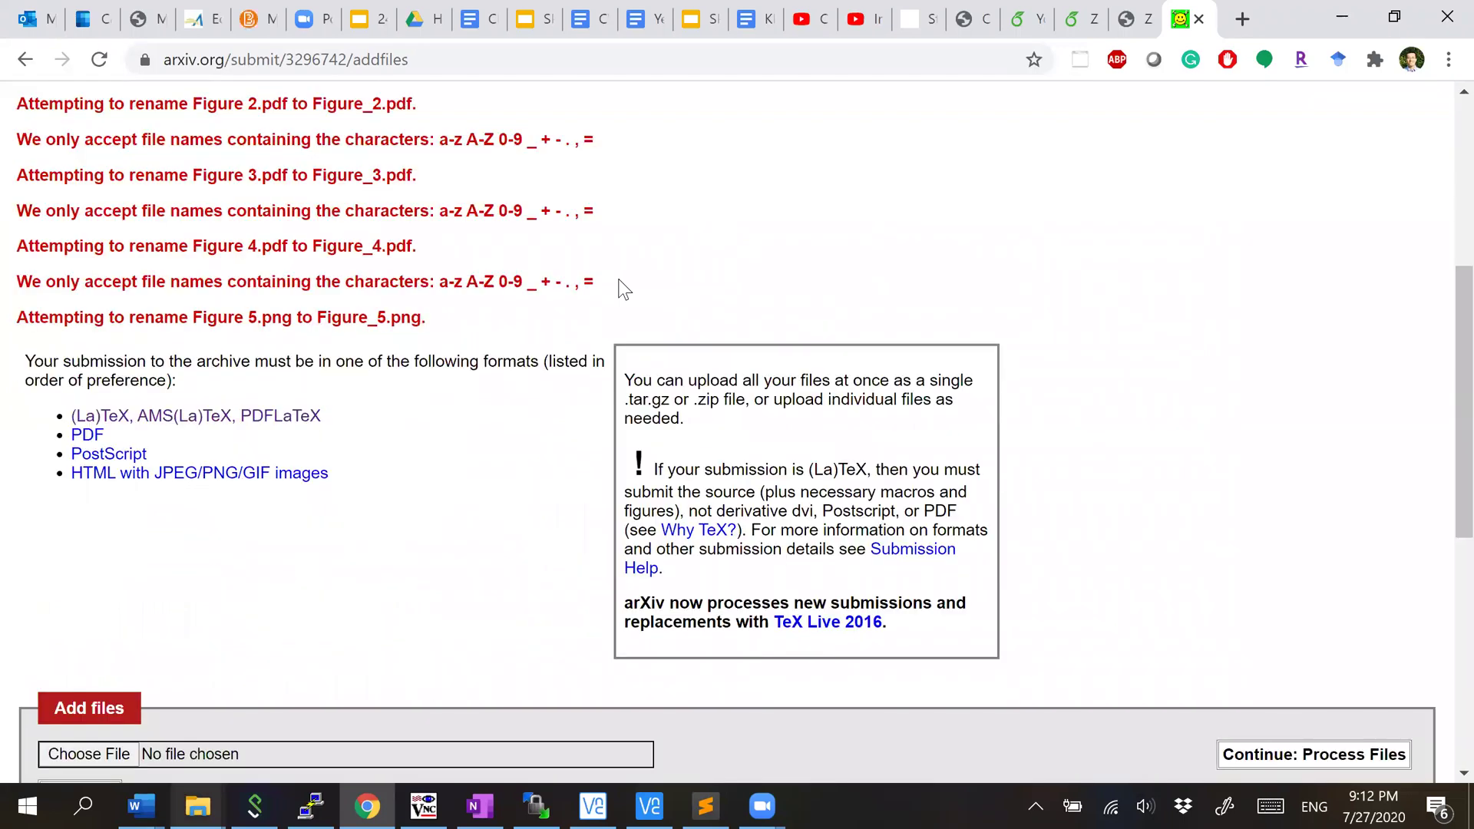
pyautogui.scroll(3, 619, 286)
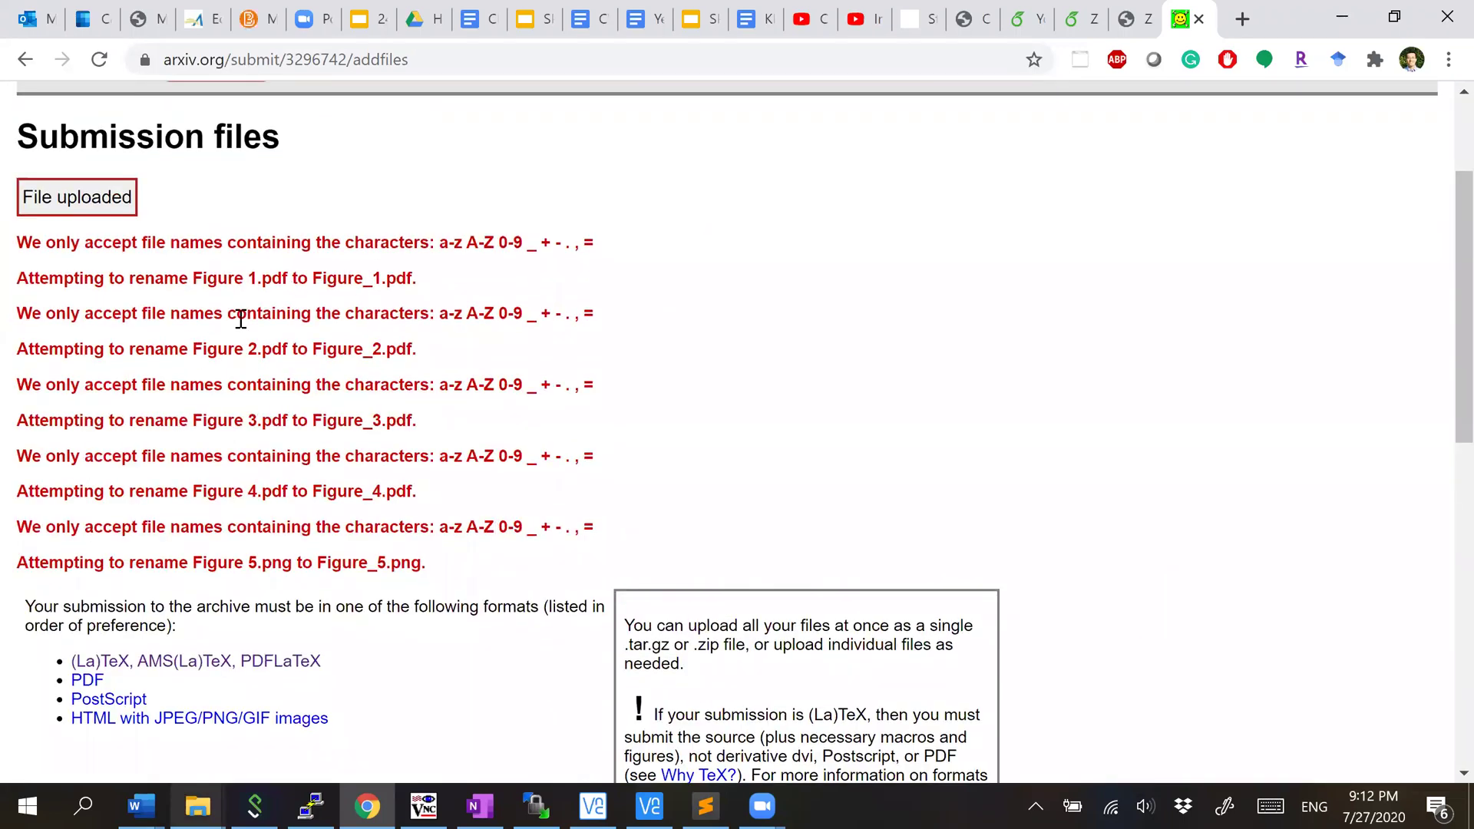
pyautogui.scroll(-5, 466, 326)
pyautogui.scroll(-4, 464, 321)
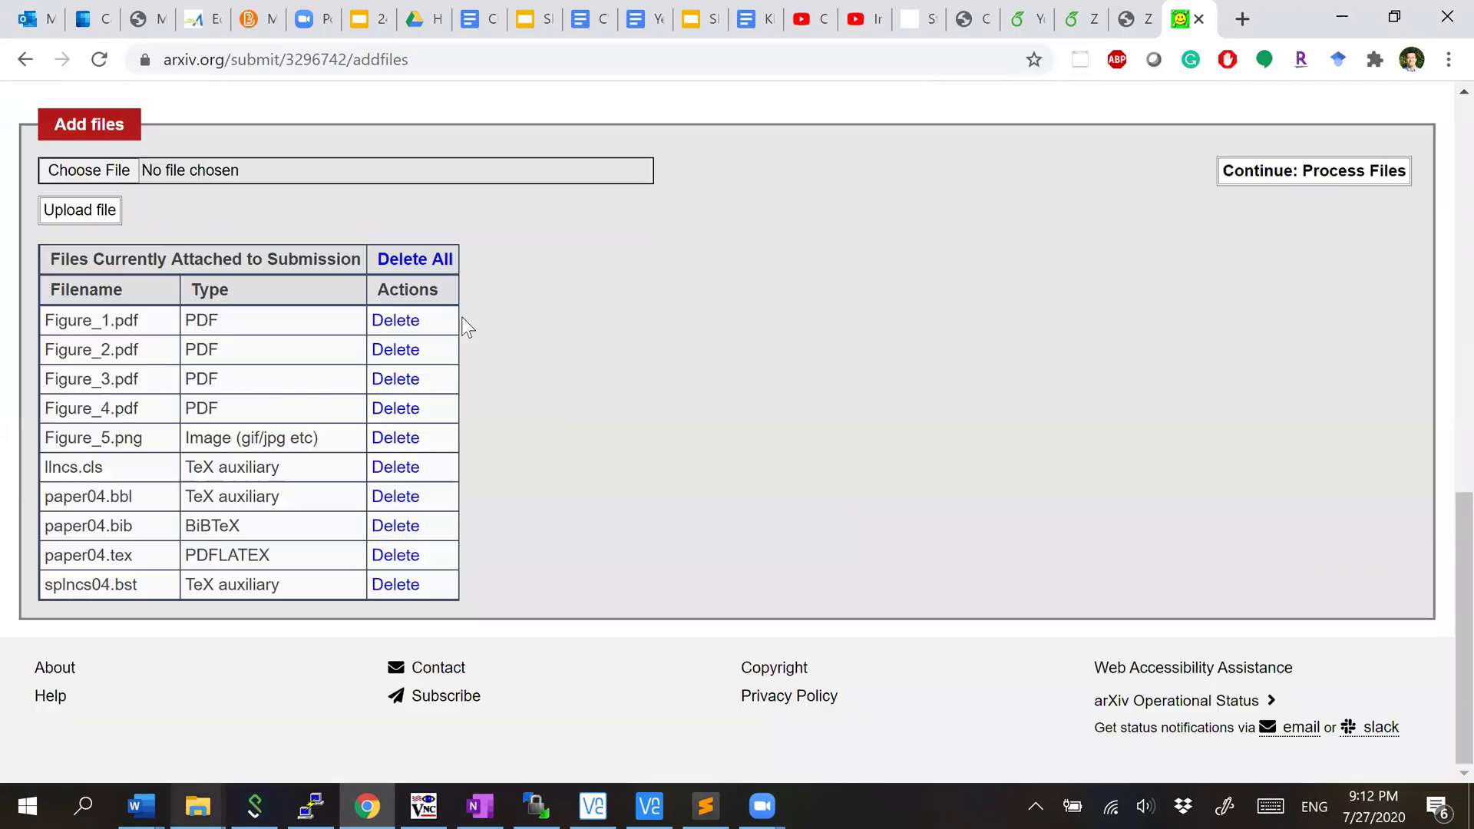
pyautogui.click(419, 261)
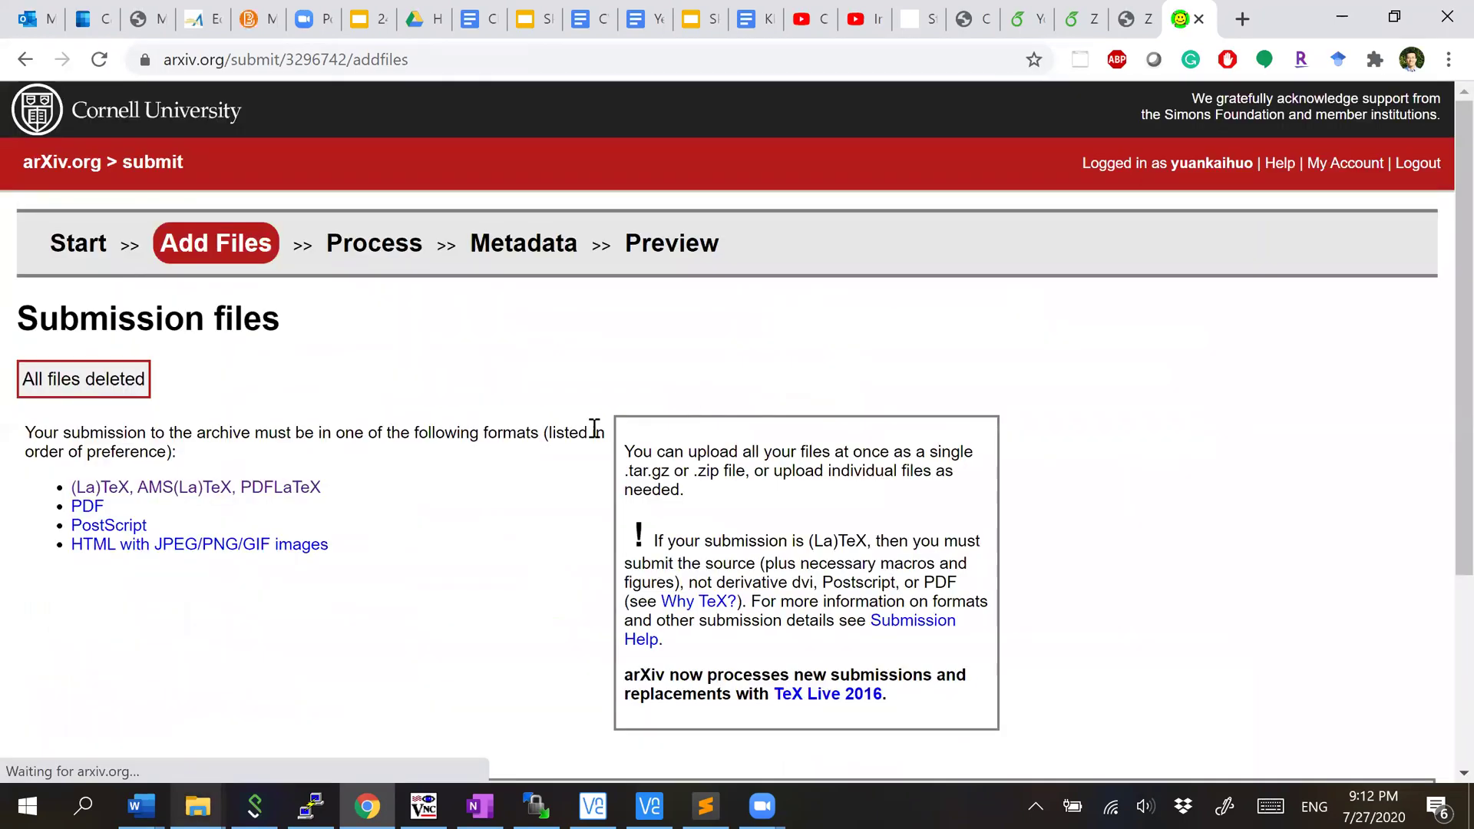
# Step: Move the freshly downloaded 16.7 MB project ZIP from Downloads into New folder and confirm it's there
pyautogui.hotkey('alt', 'Tab')
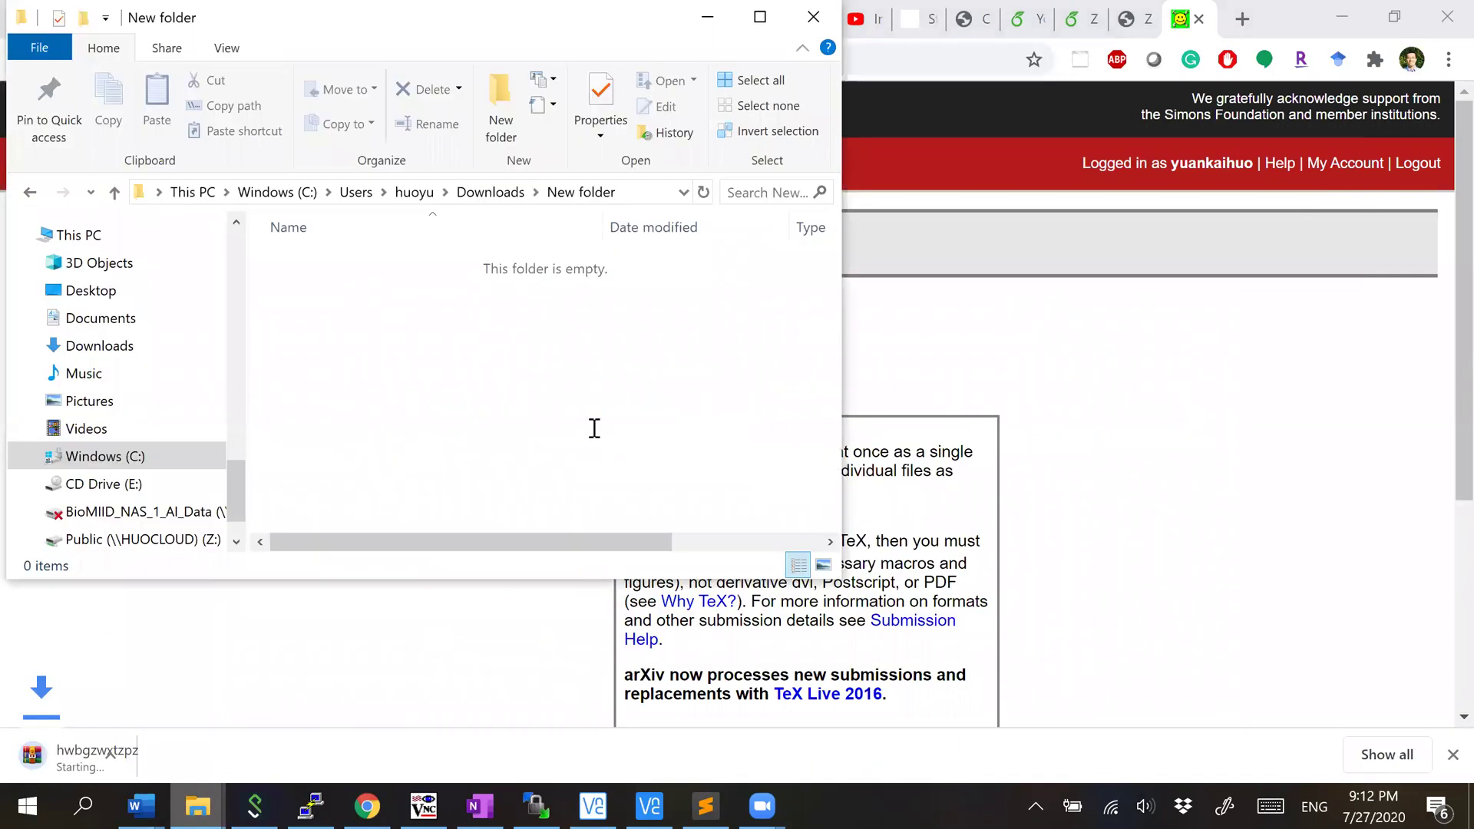
pyautogui.hotkey('alt', 'Tab')
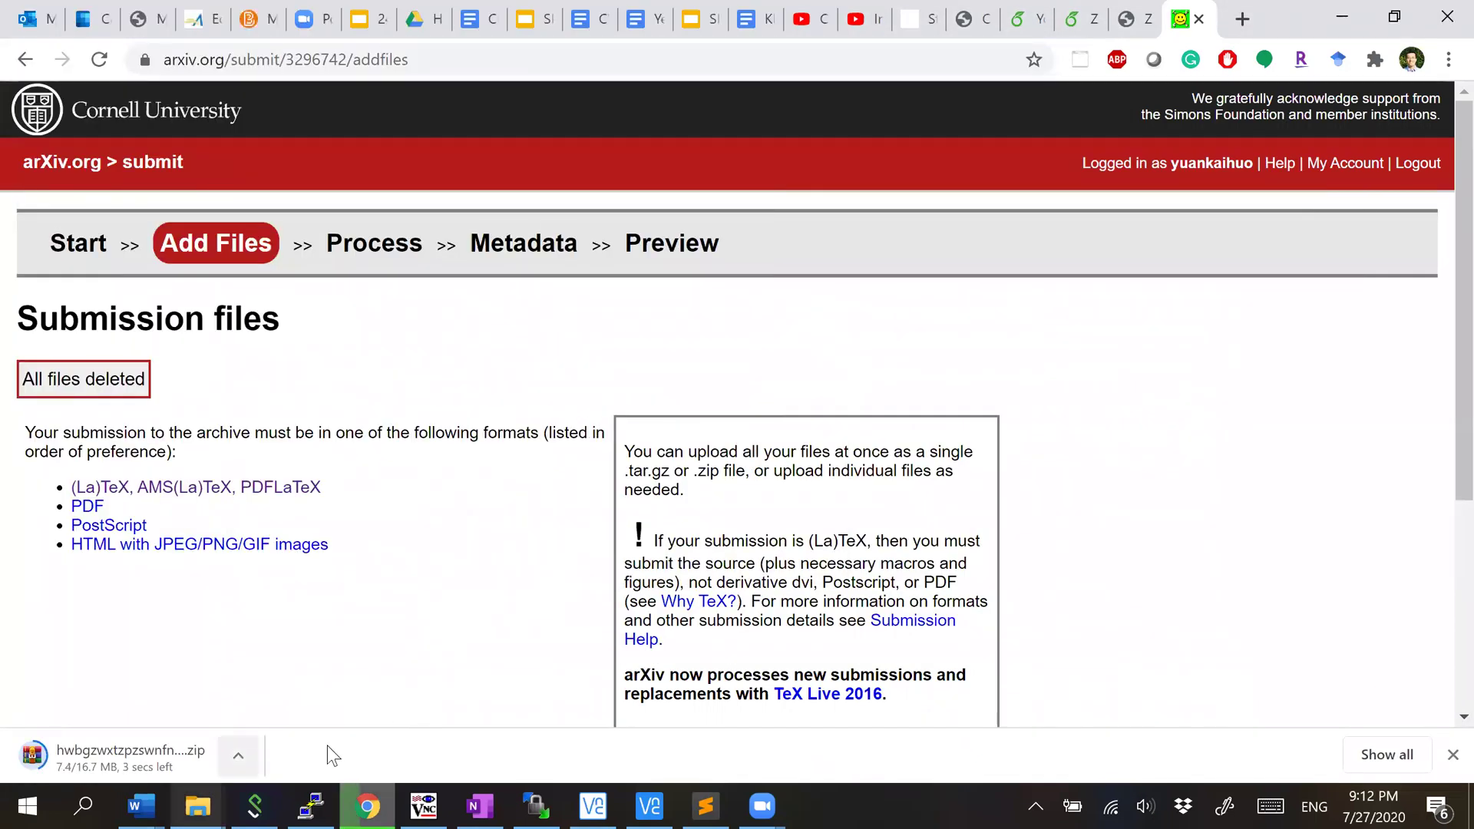
pyautogui.hotkey('alt', 'Tab')
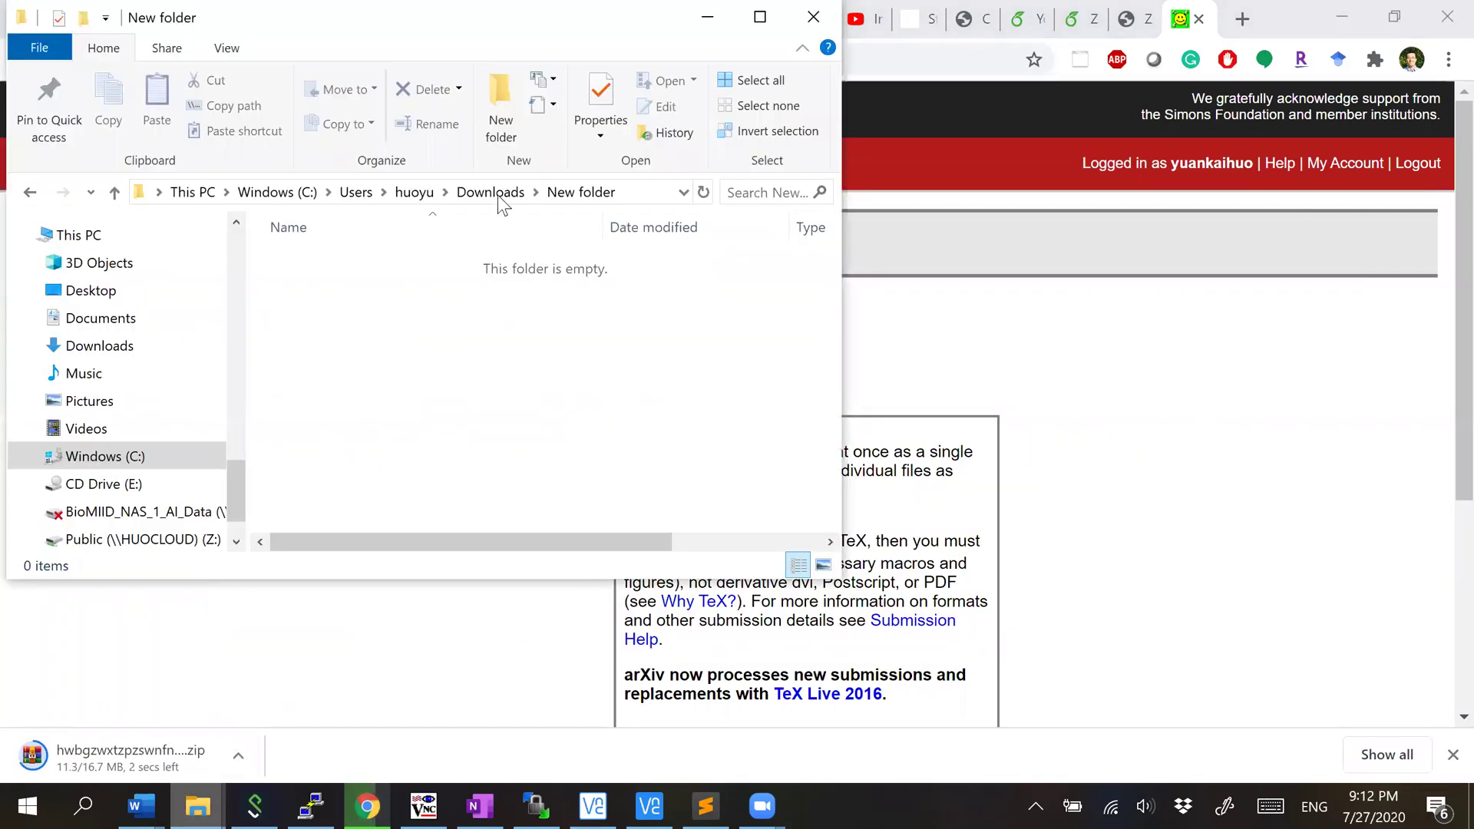
pyautogui.click(490, 192)
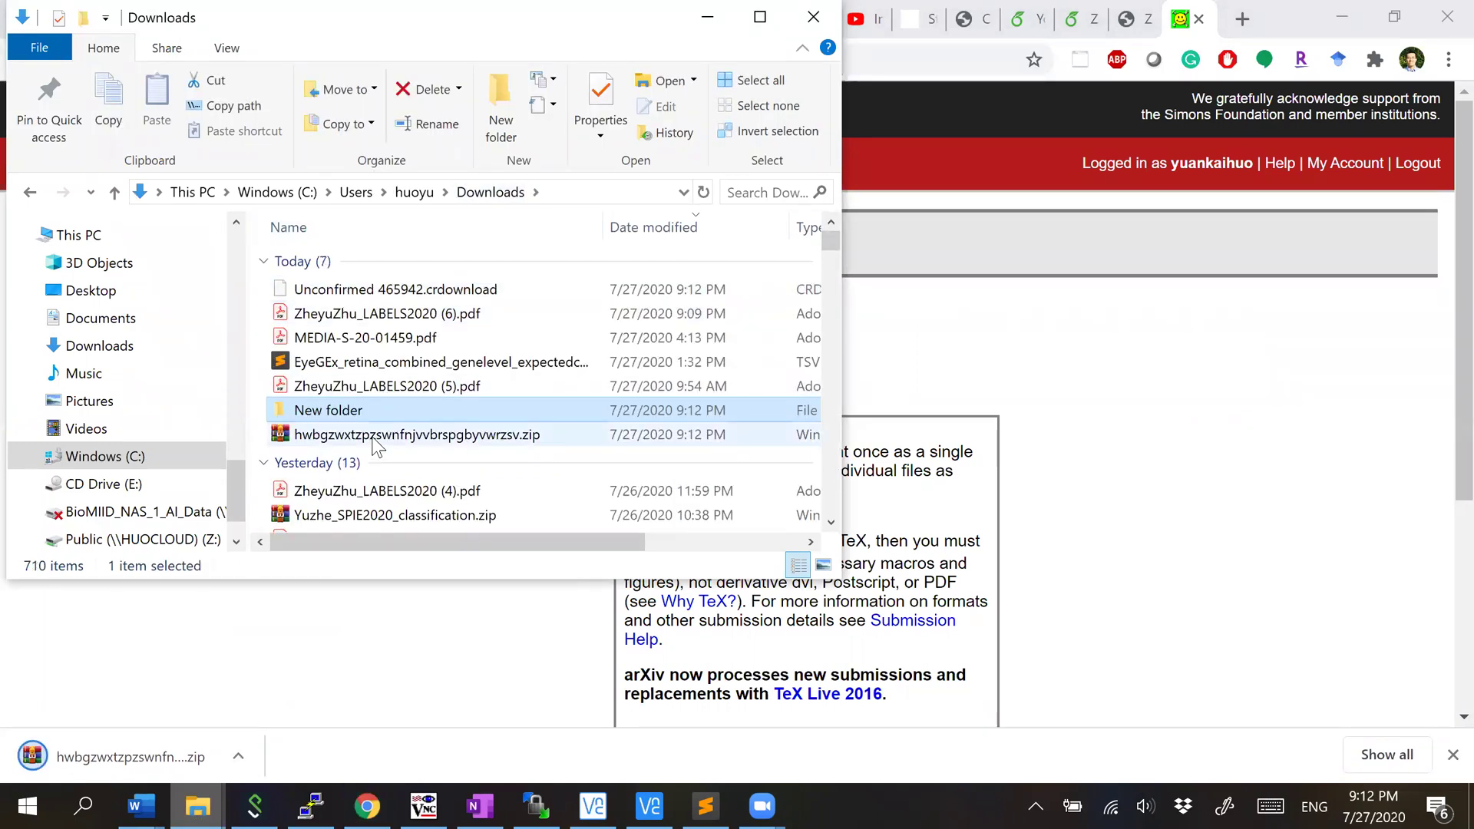
pyautogui.click(377, 436)
pyautogui.moveTo(376, 438); pyautogui.dragTo(367, 412)
pyautogui.doubleClick(367, 412)
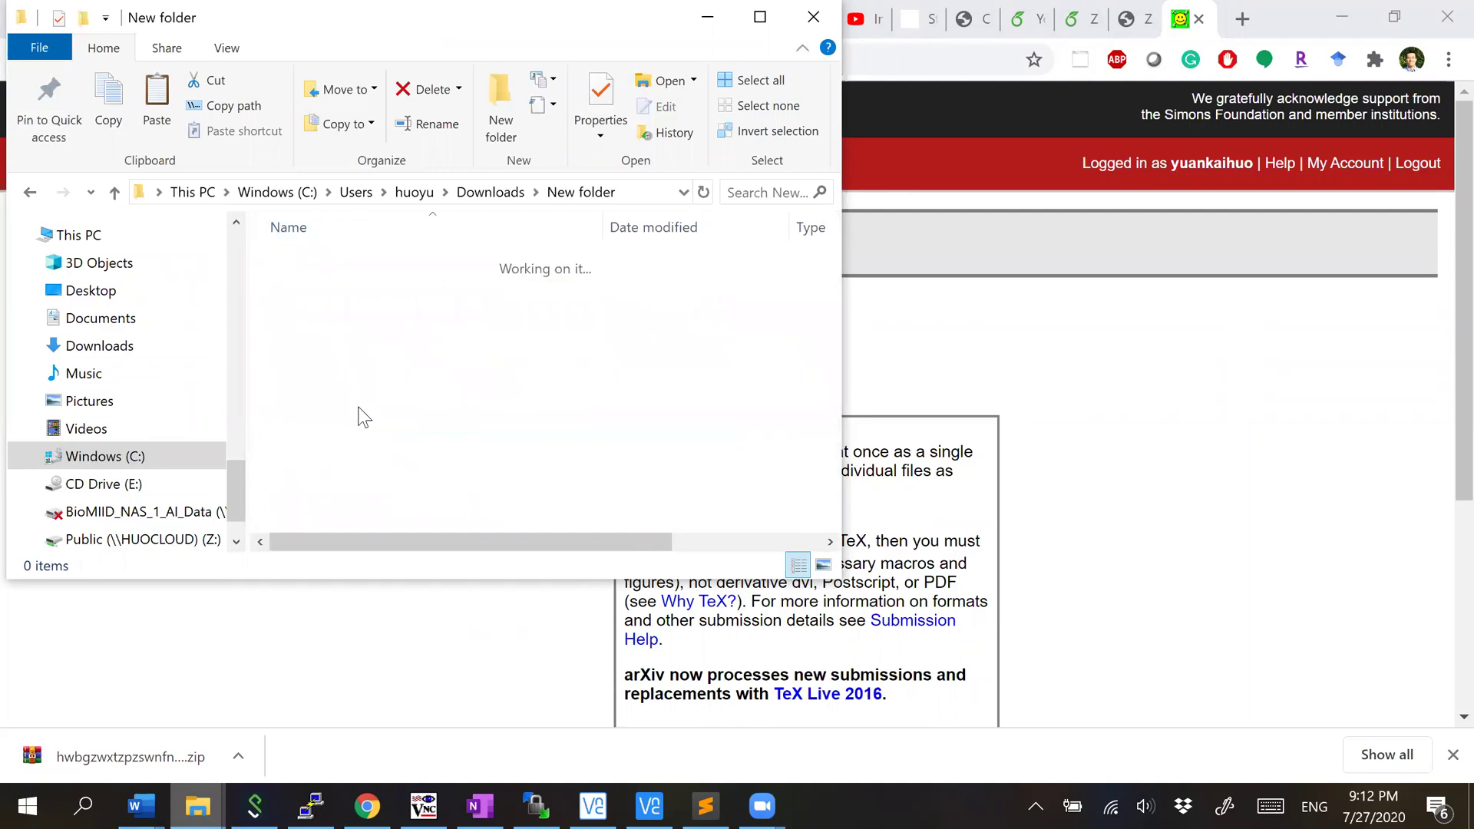
pyautogui.click(593, 193)
# Step: Upload the new project ZIP from New folder to the arXiv submission
pyautogui.hotkey('alt', 'Tab')
pyautogui.scroll(-4, 376, 524)
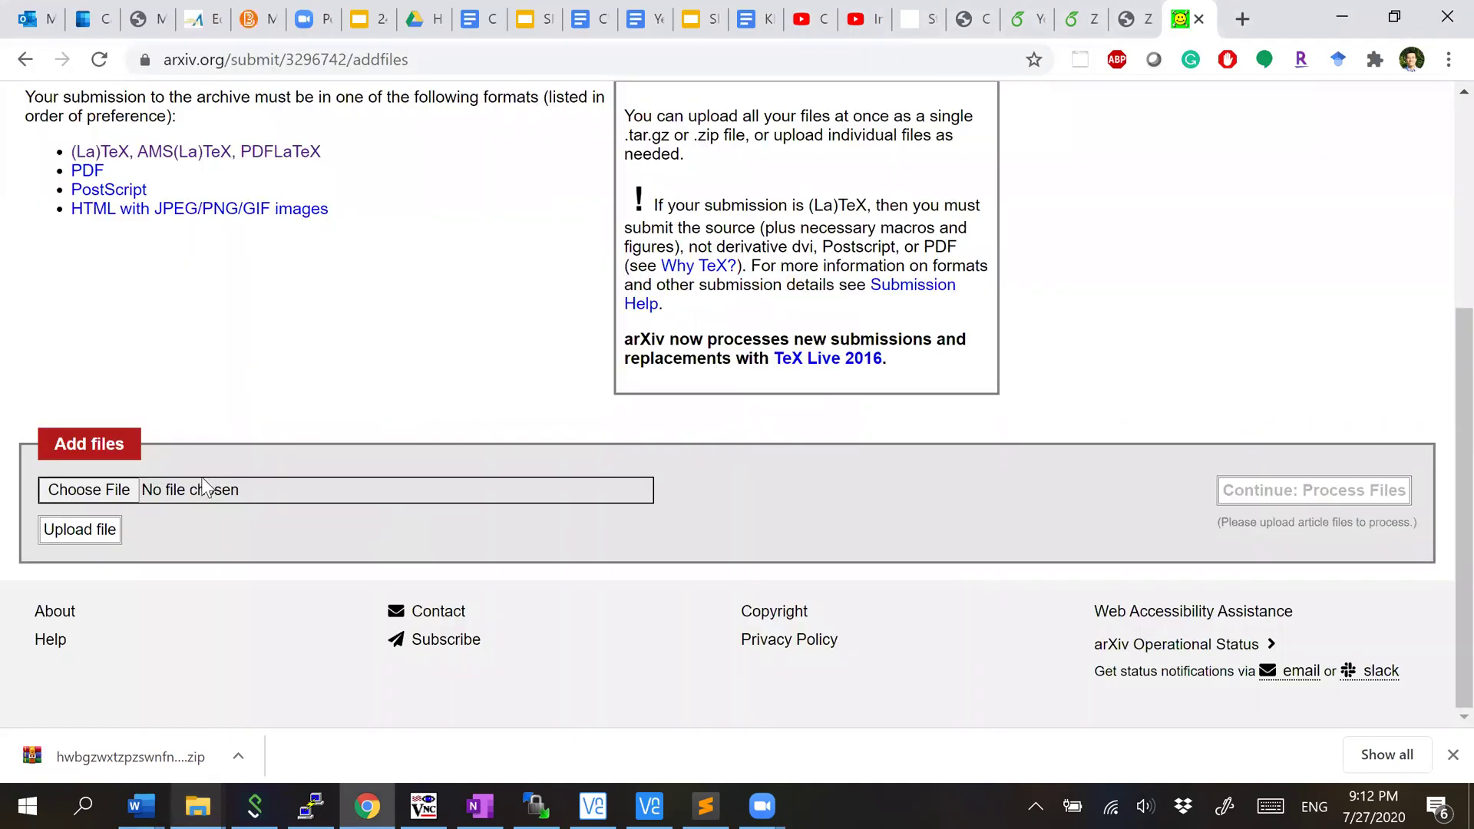
pyautogui.click(95, 492)
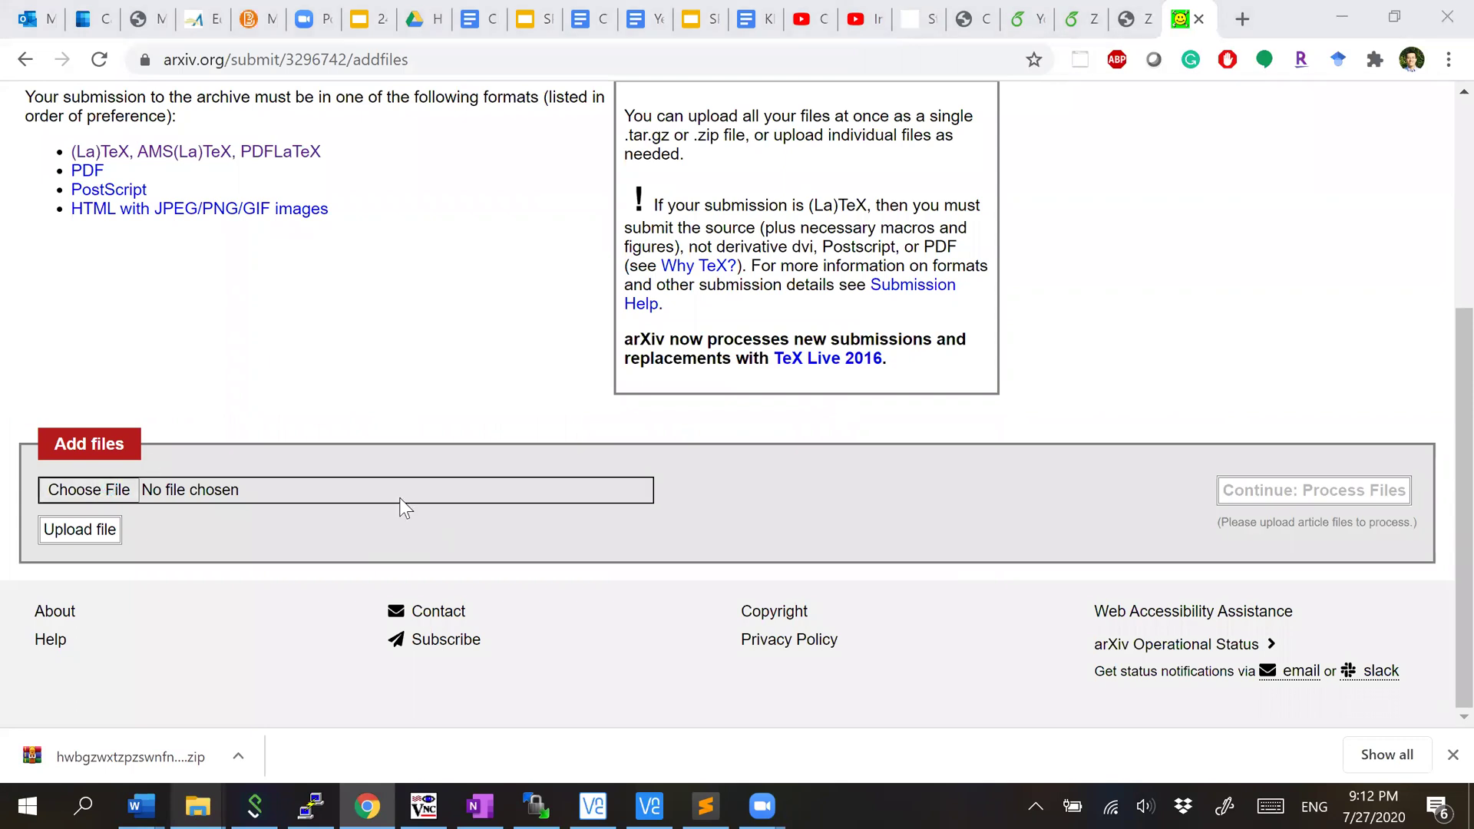
pyautogui.doubleClick(370, 159)
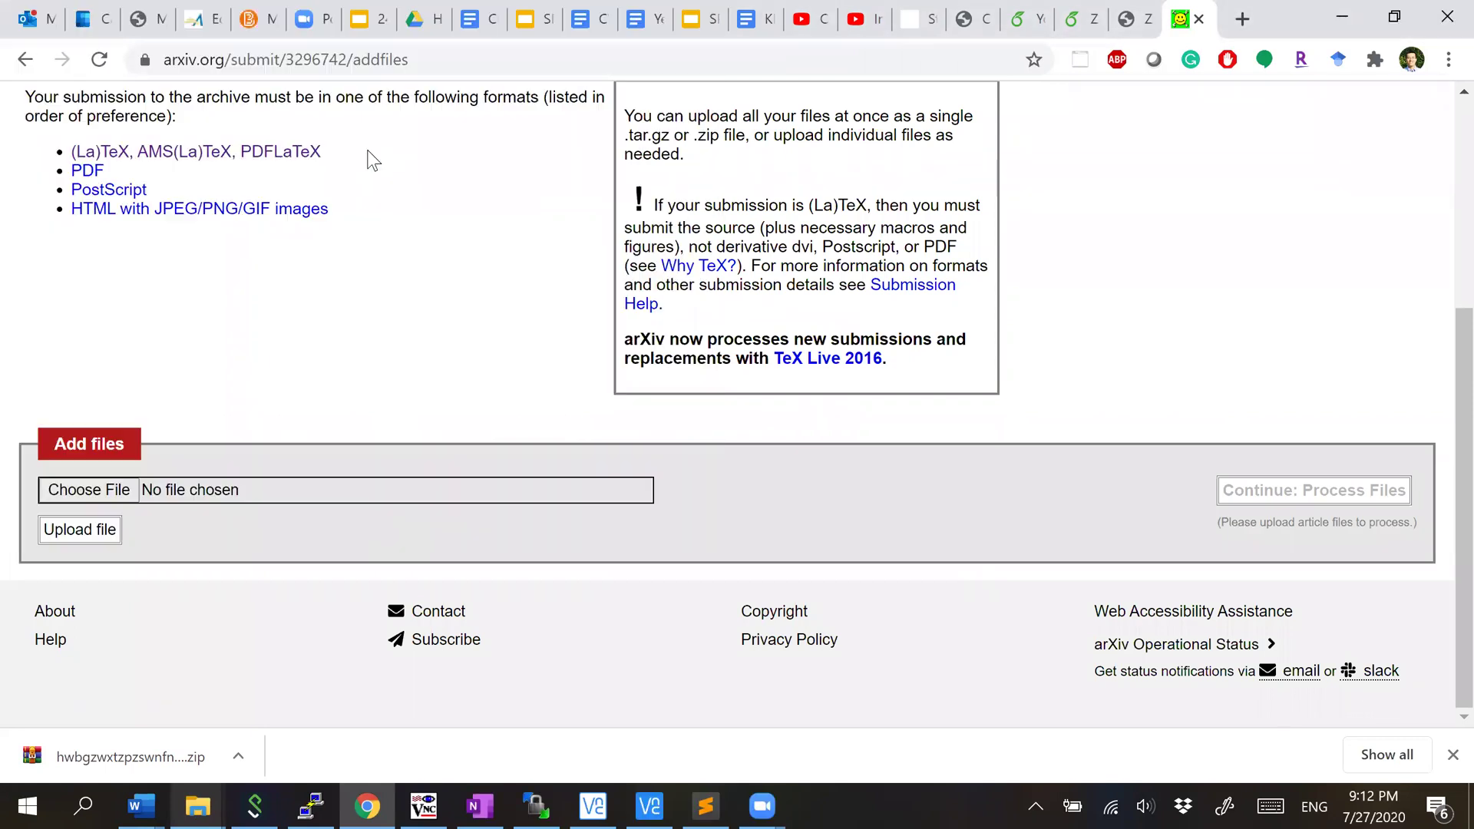
pyautogui.click(116, 527)
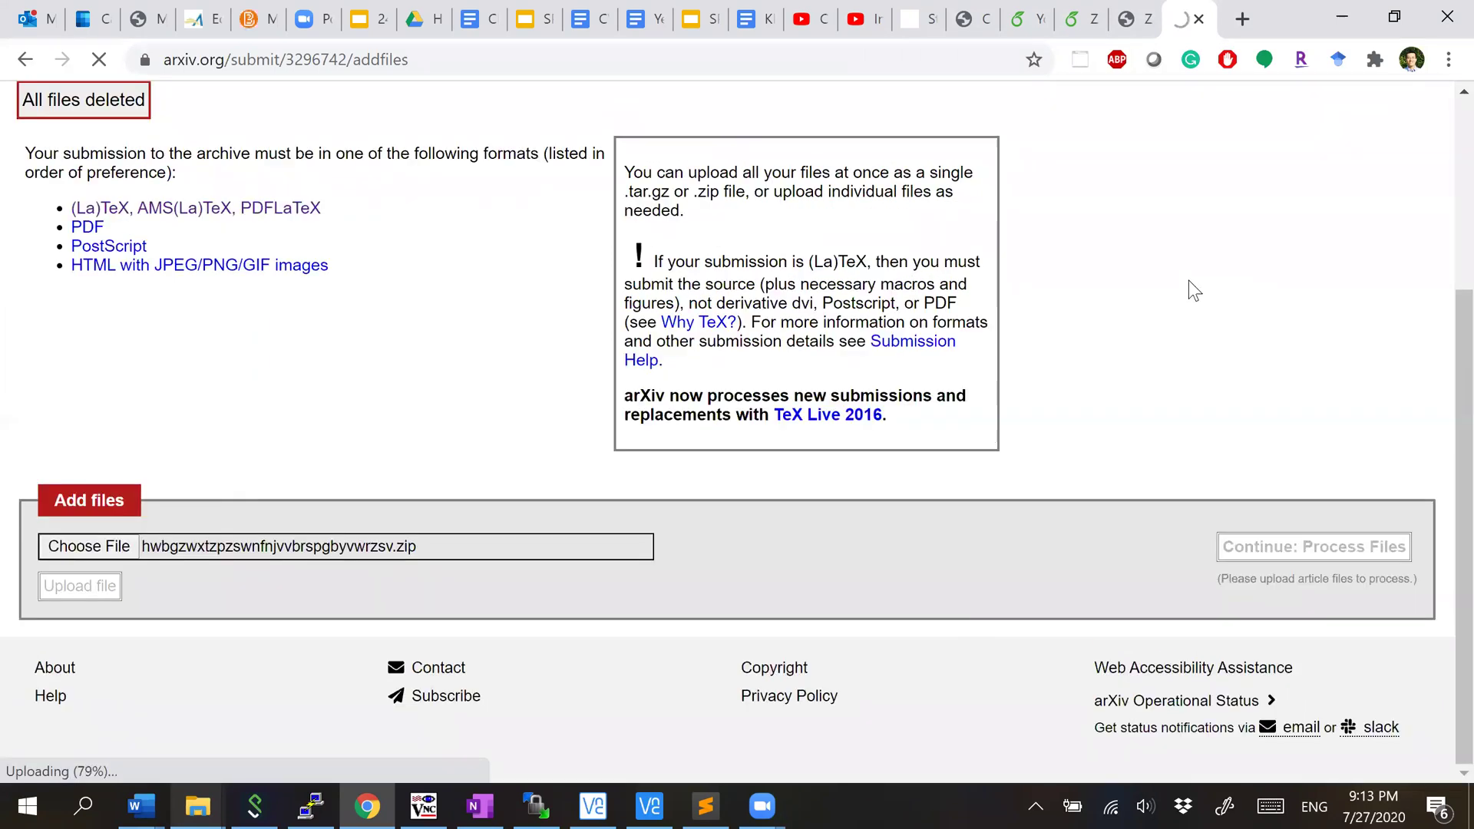
# Step: Review the attached files (Figure_1.pdf–Figure_5.png, paper04.tex, llncs.cls) and continue to Process Files
pyautogui.moveTo(259, 682); pyautogui.dragTo(393, 430)
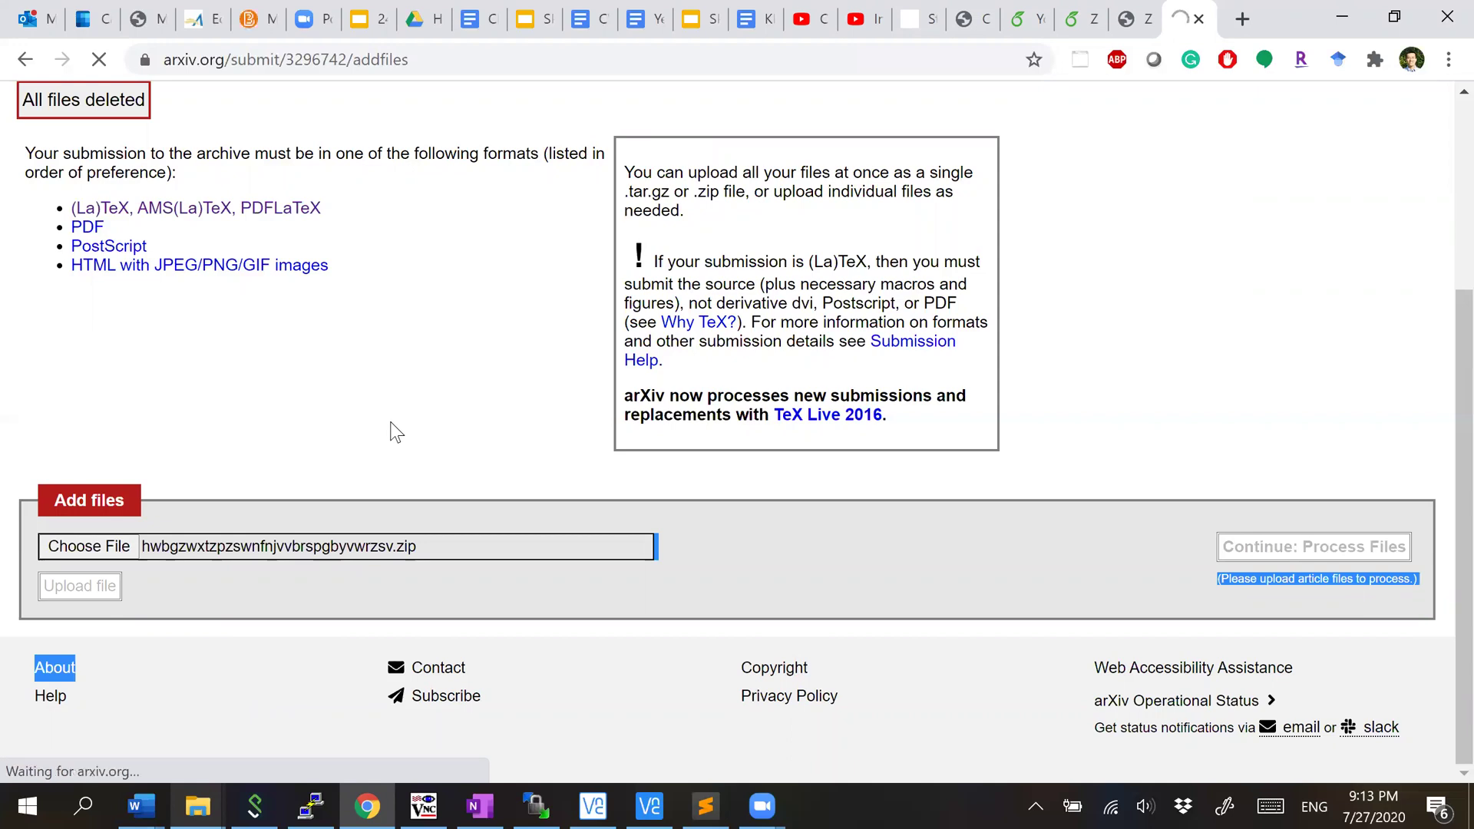
pyautogui.scroll(-3, 357, 511)
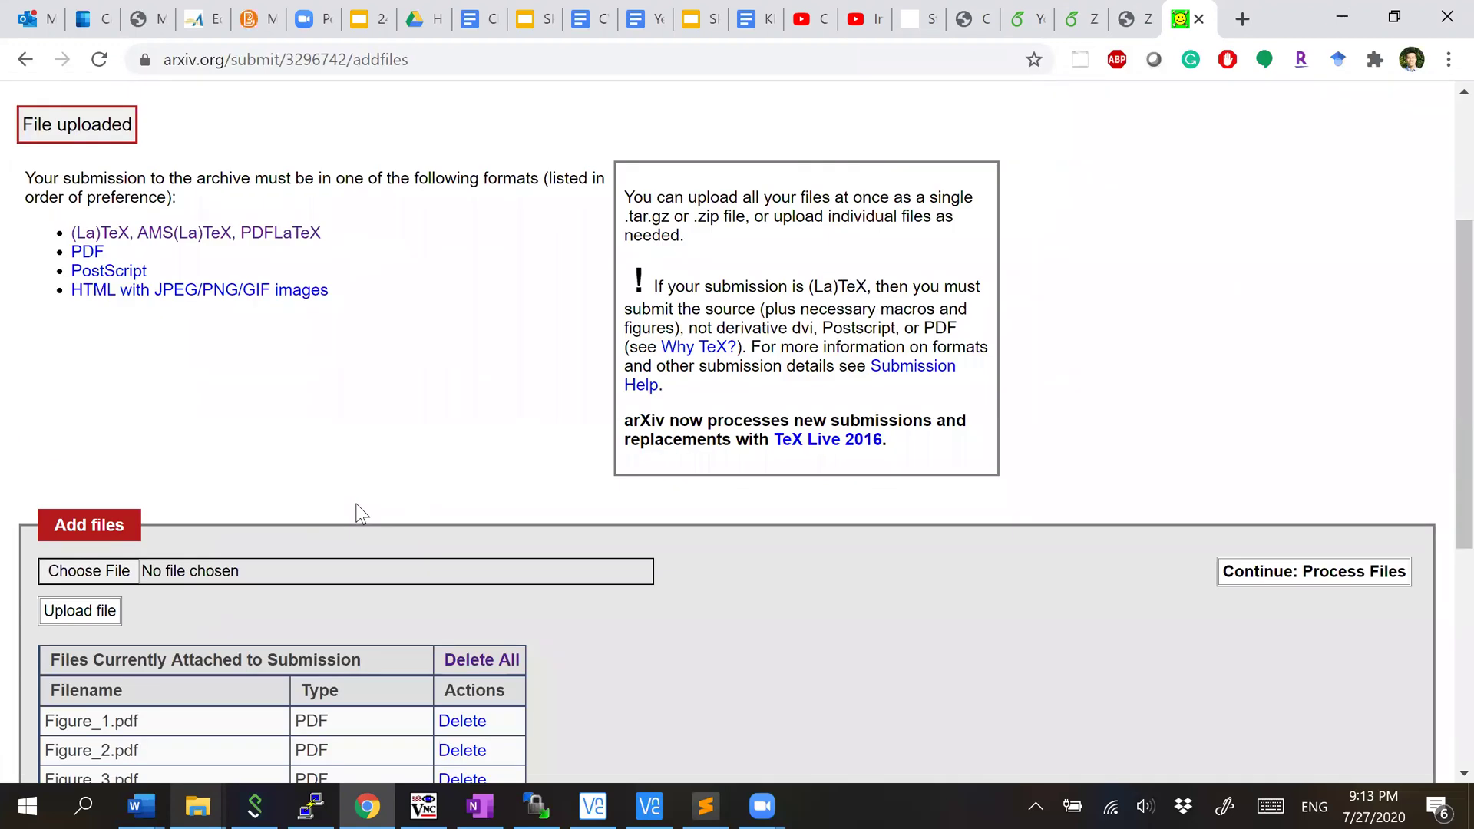
pyautogui.scroll(-5, 358, 511)
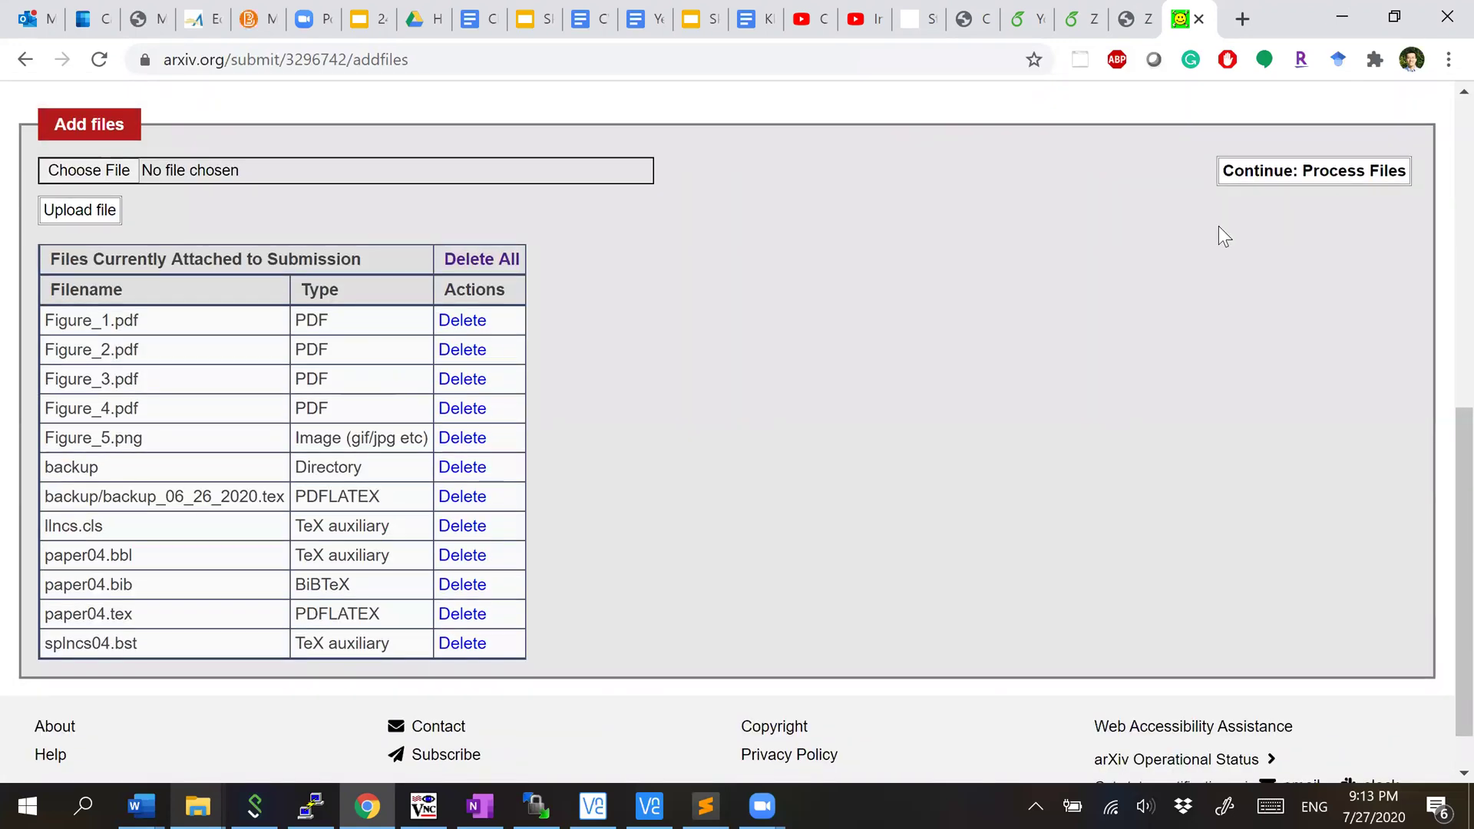
pyautogui.scroll(1, 1219, 229)
pyautogui.click(1280, 235)
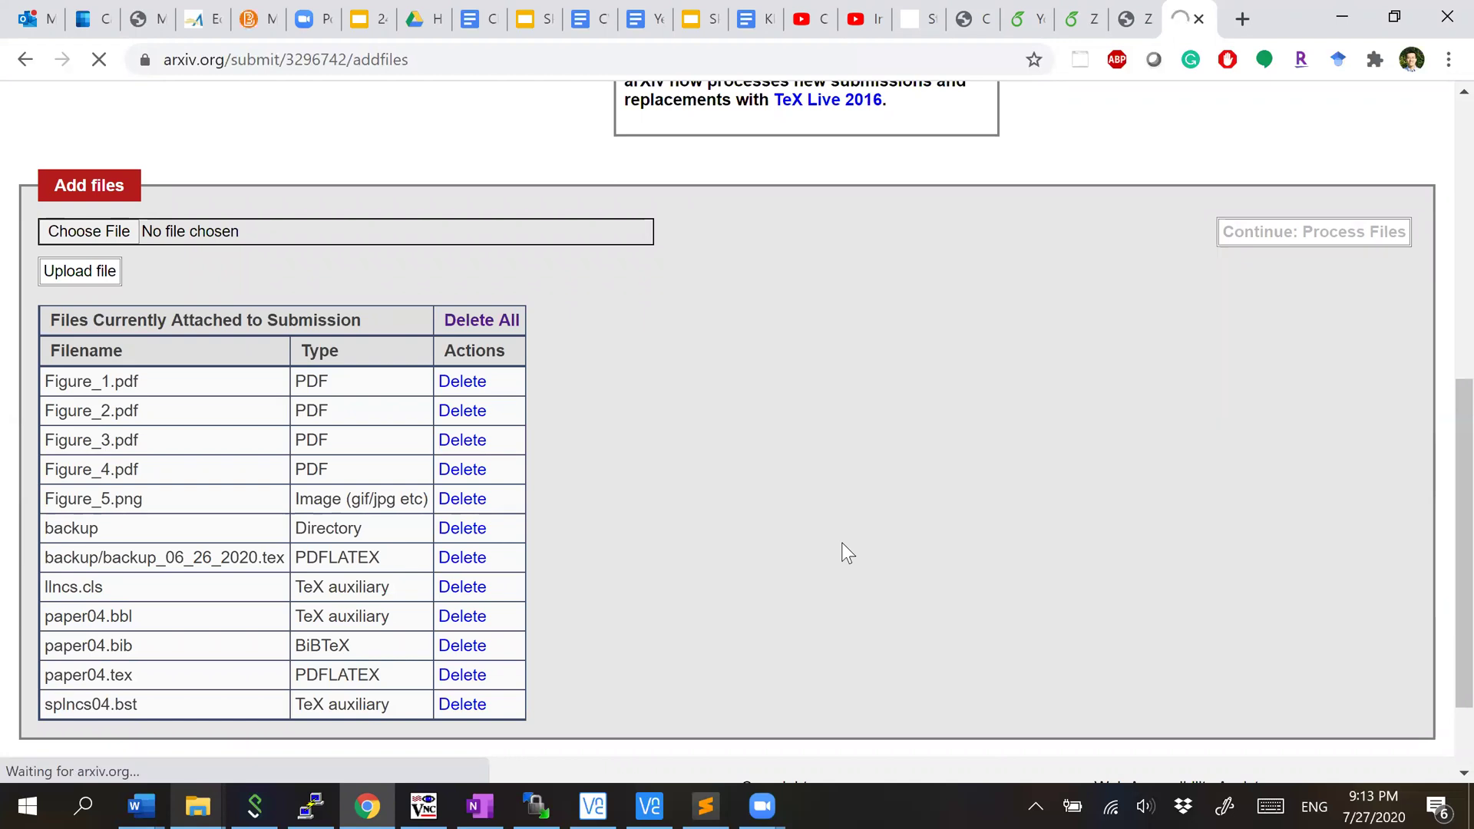
# Step: Return to arXiv's Add Files step and delete the backup directory from the attached files
pyautogui.scroll(4, 707, 491)
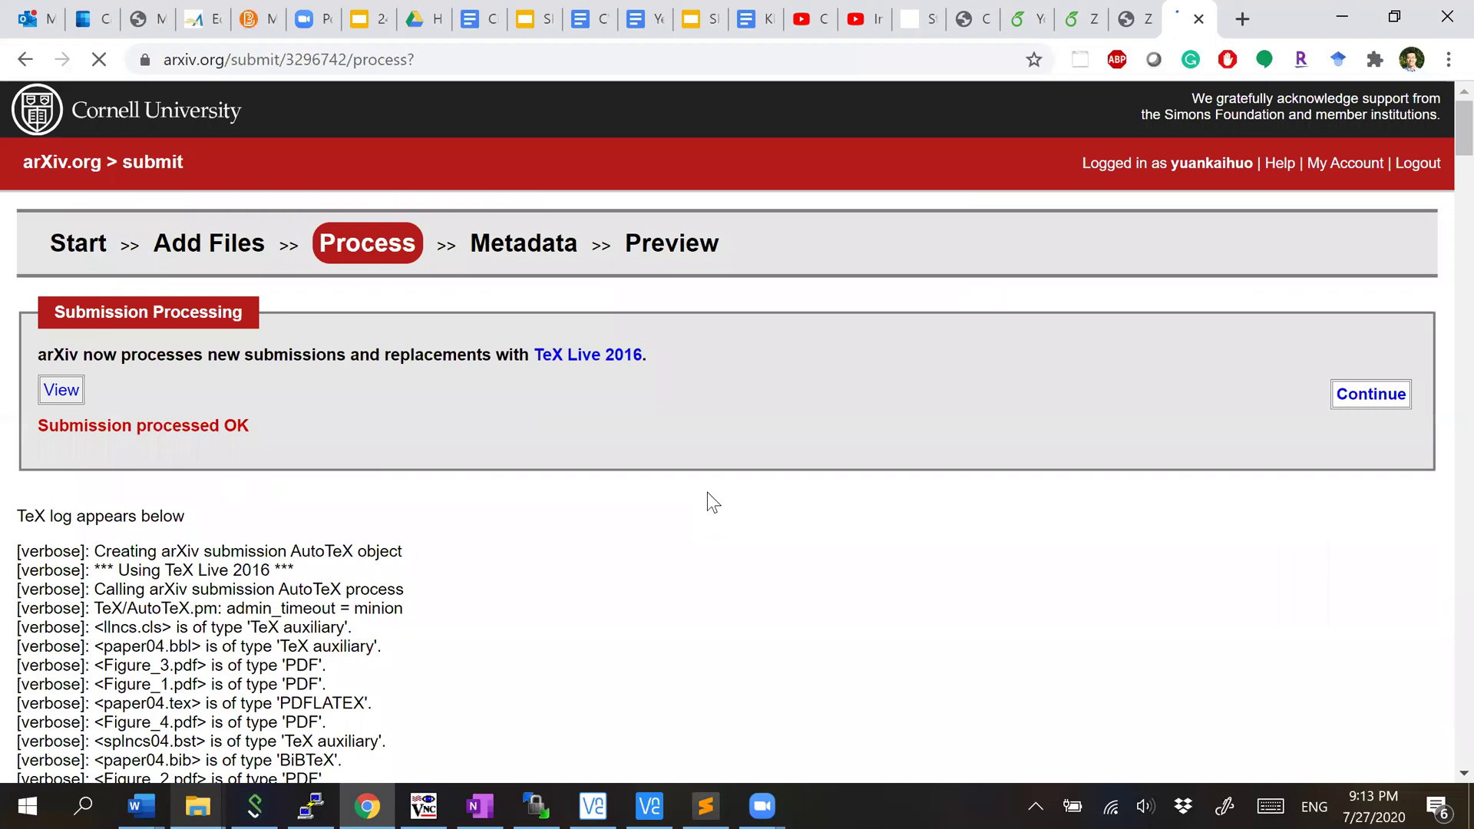
pyautogui.scroll(-4, 708, 494)
pyautogui.scroll(4, 708, 494)
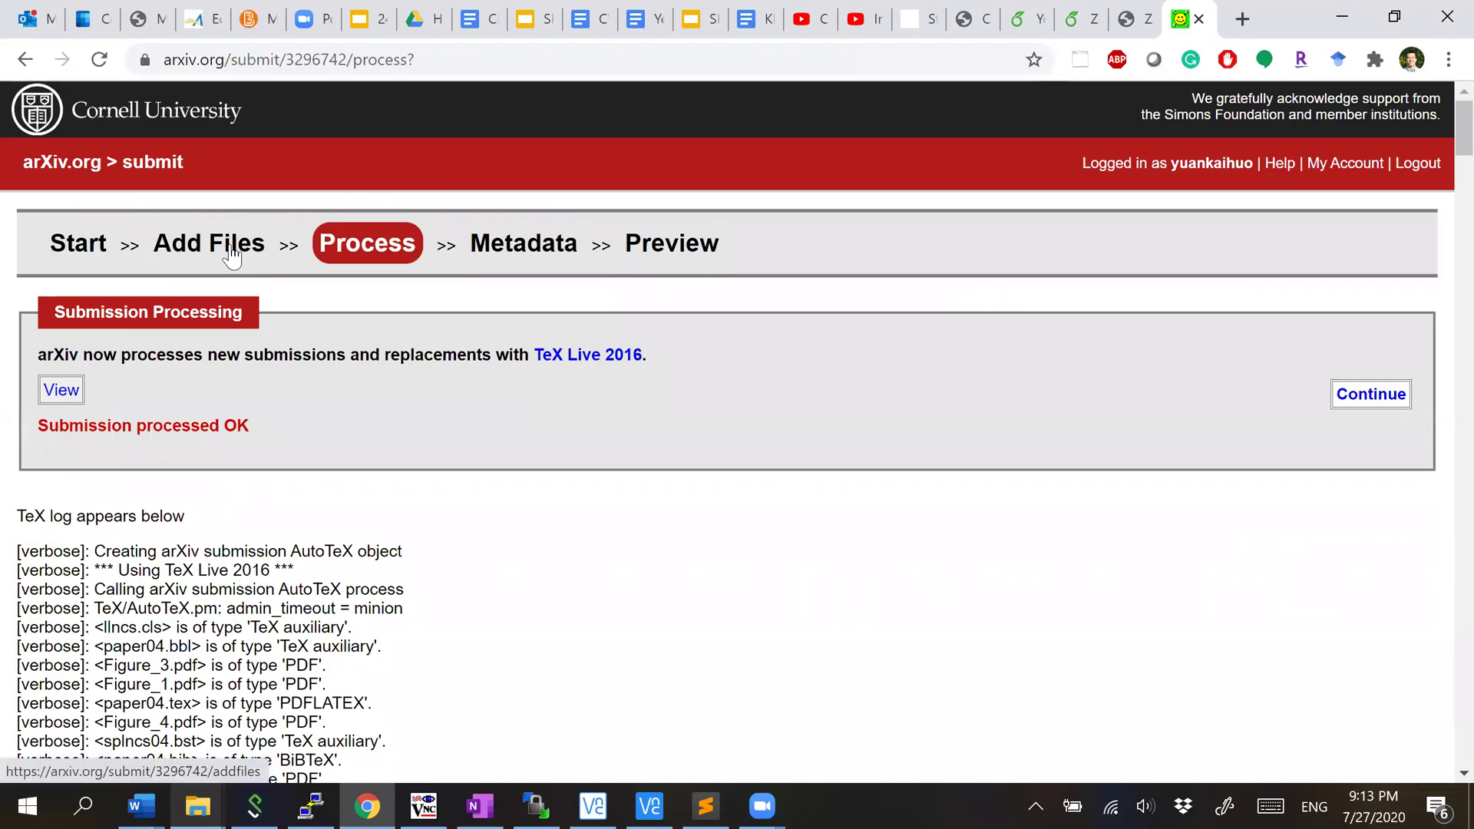
pyautogui.click(232, 256)
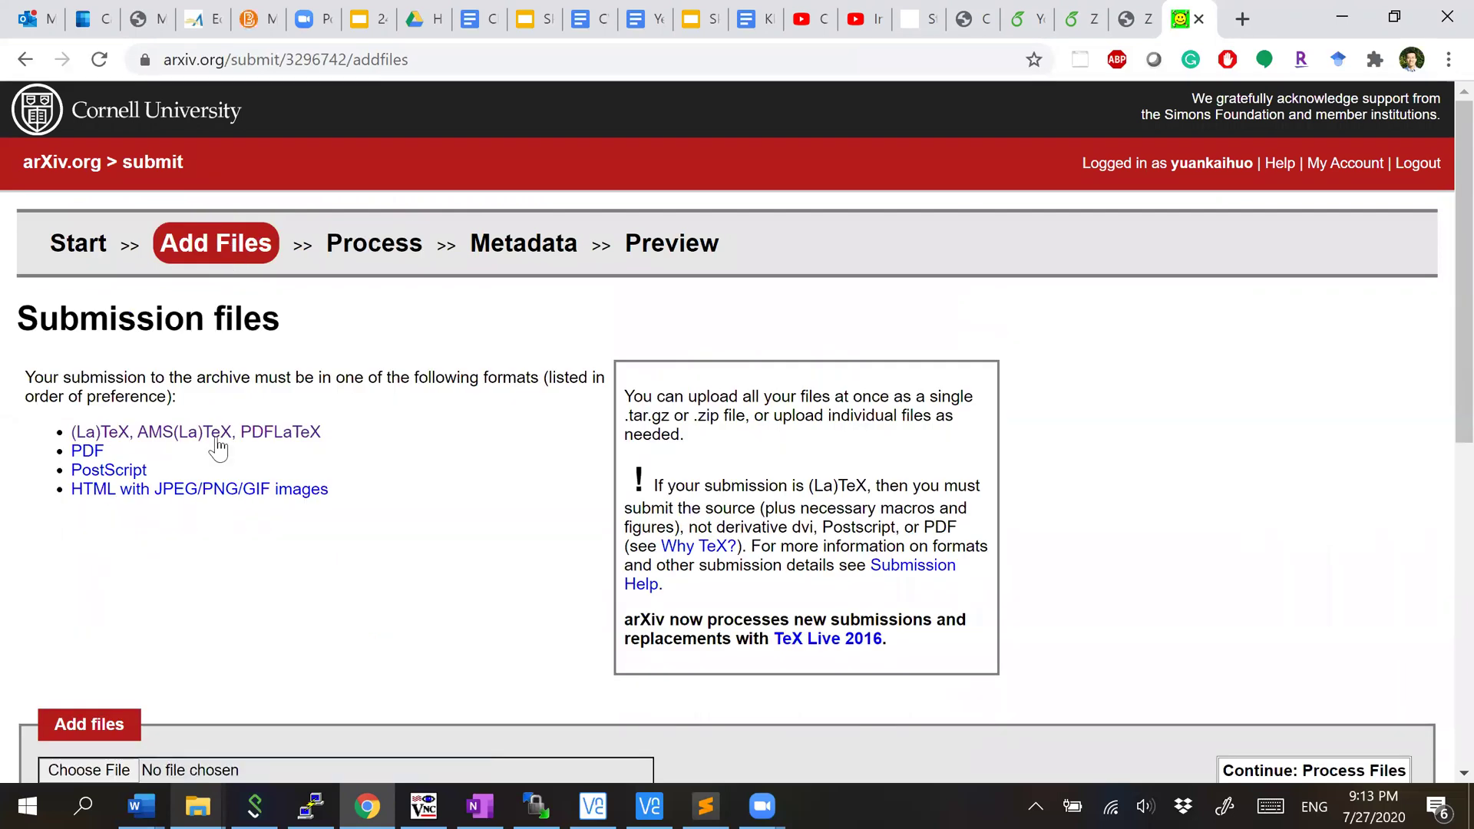
pyautogui.scroll(-7, 217, 444)
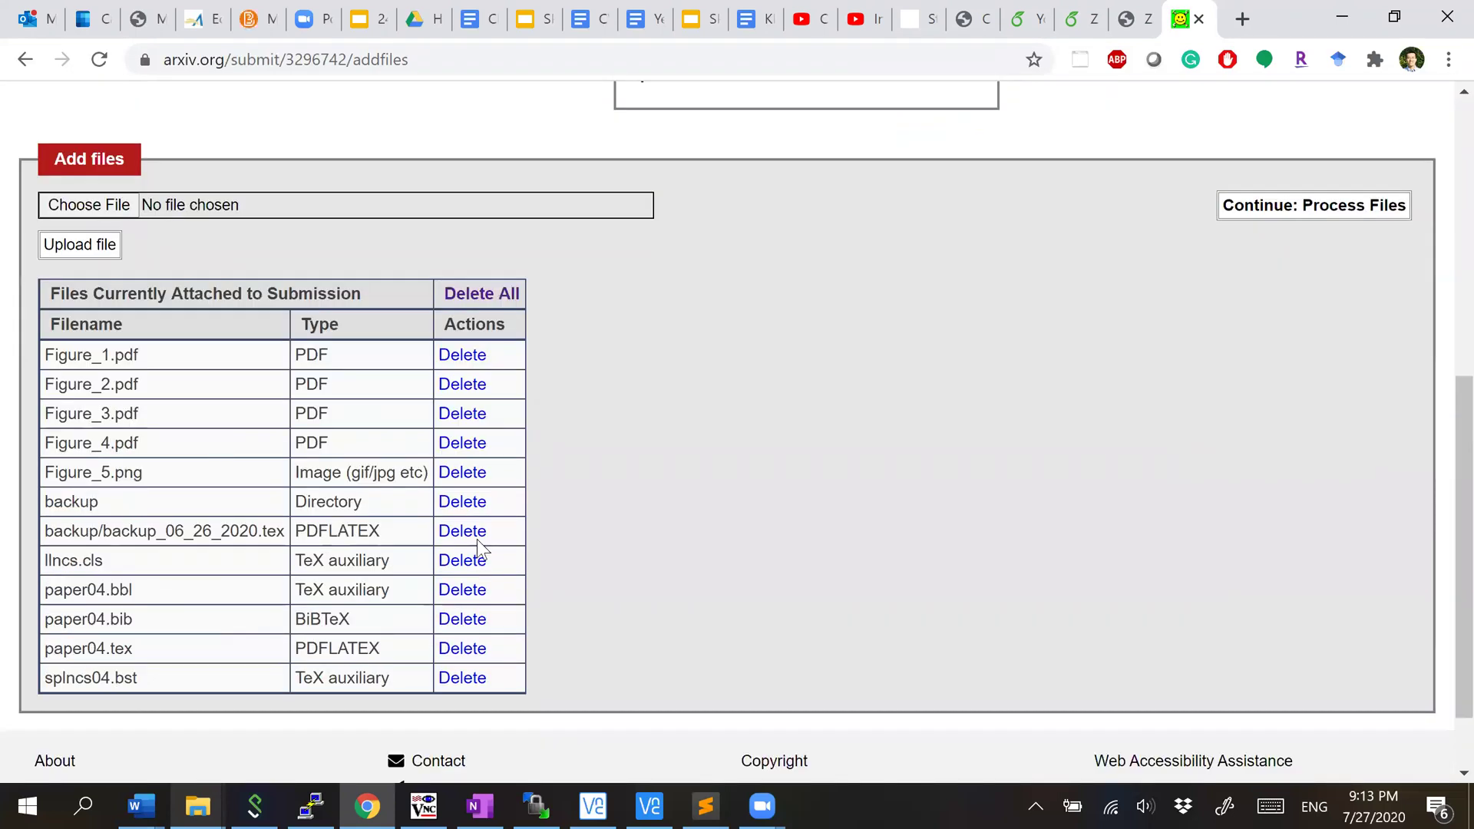
pyautogui.click(468, 510)
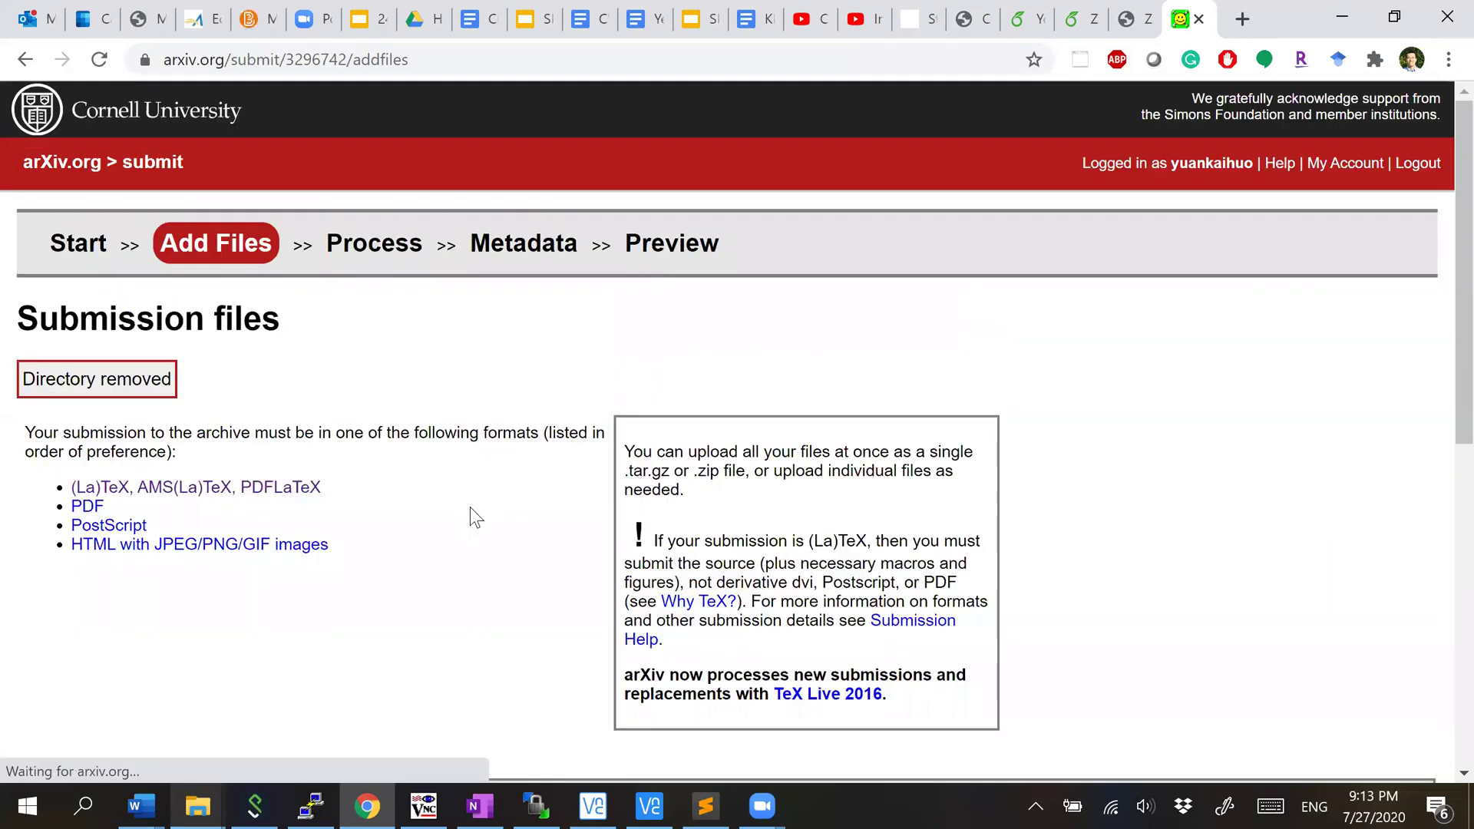
# Step: Reprocess the submission files and confirm the result is 'Submission processed OK'
pyautogui.scroll(-8, 471, 510)
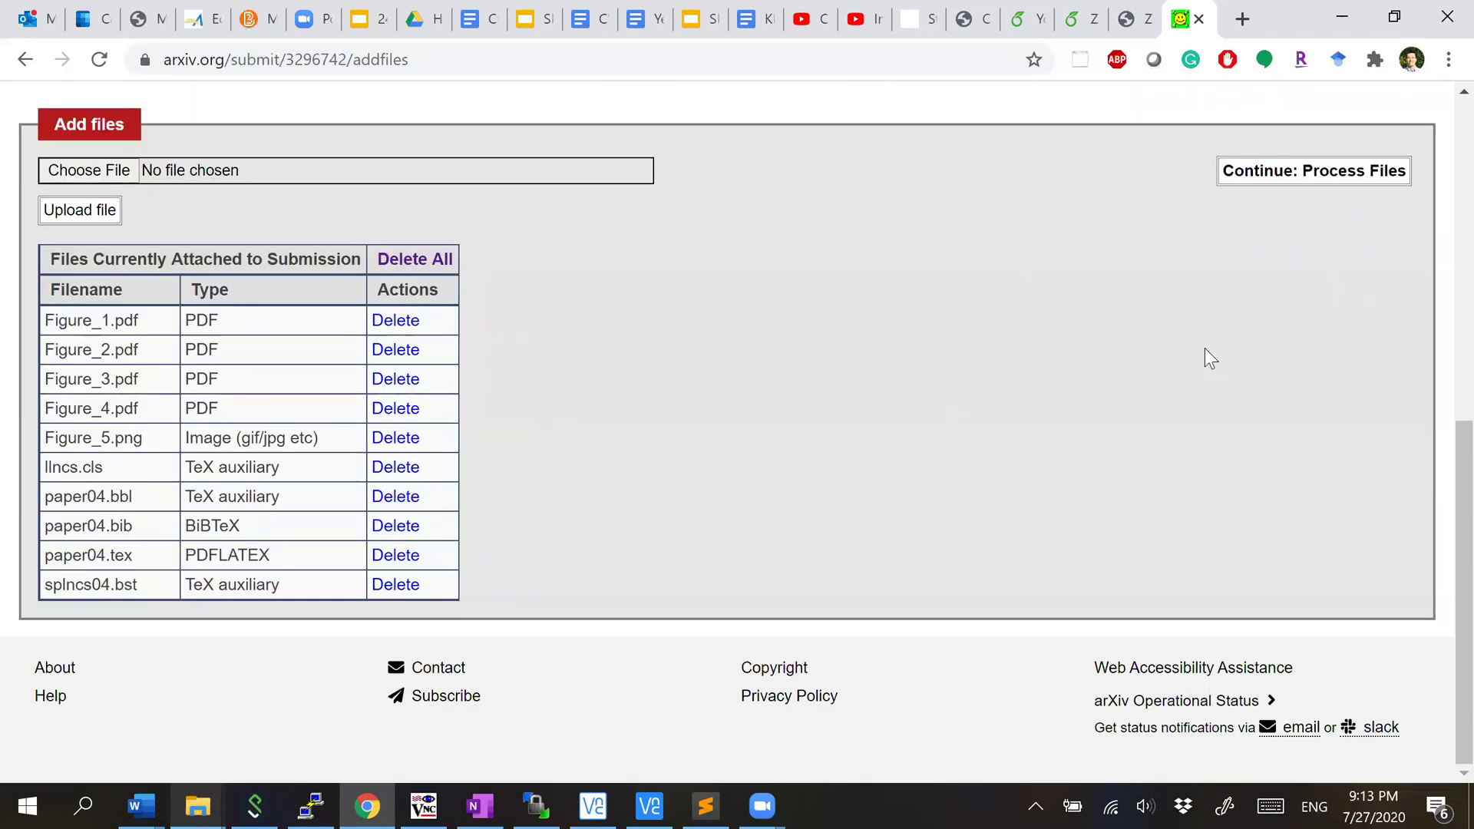
pyautogui.scroll(2, 1205, 348)
pyautogui.click(1274, 311)
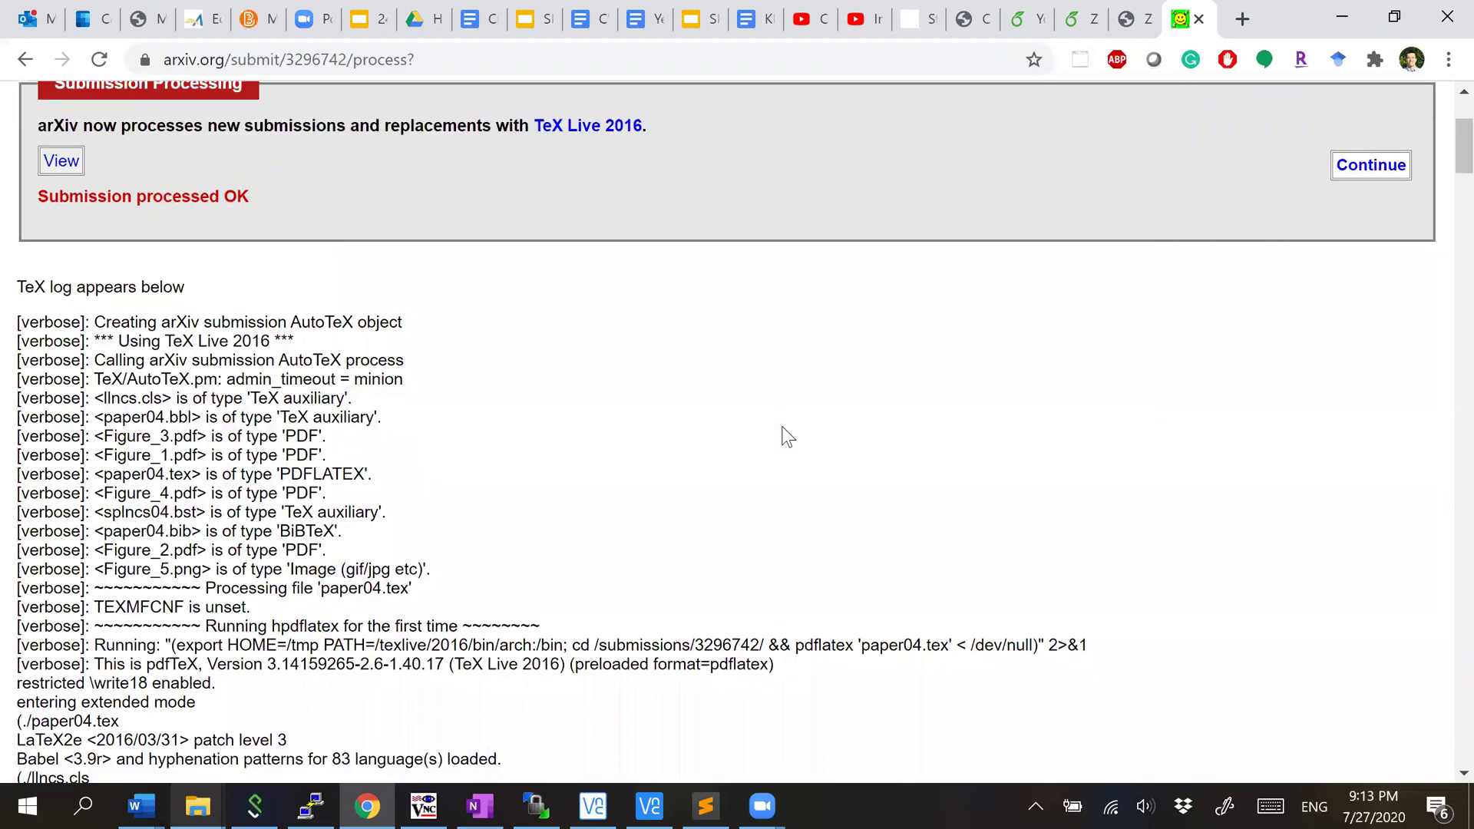
pyautogui.scroll(-5, 783, 434)
pyautogui.scroll(8, 922, 361)
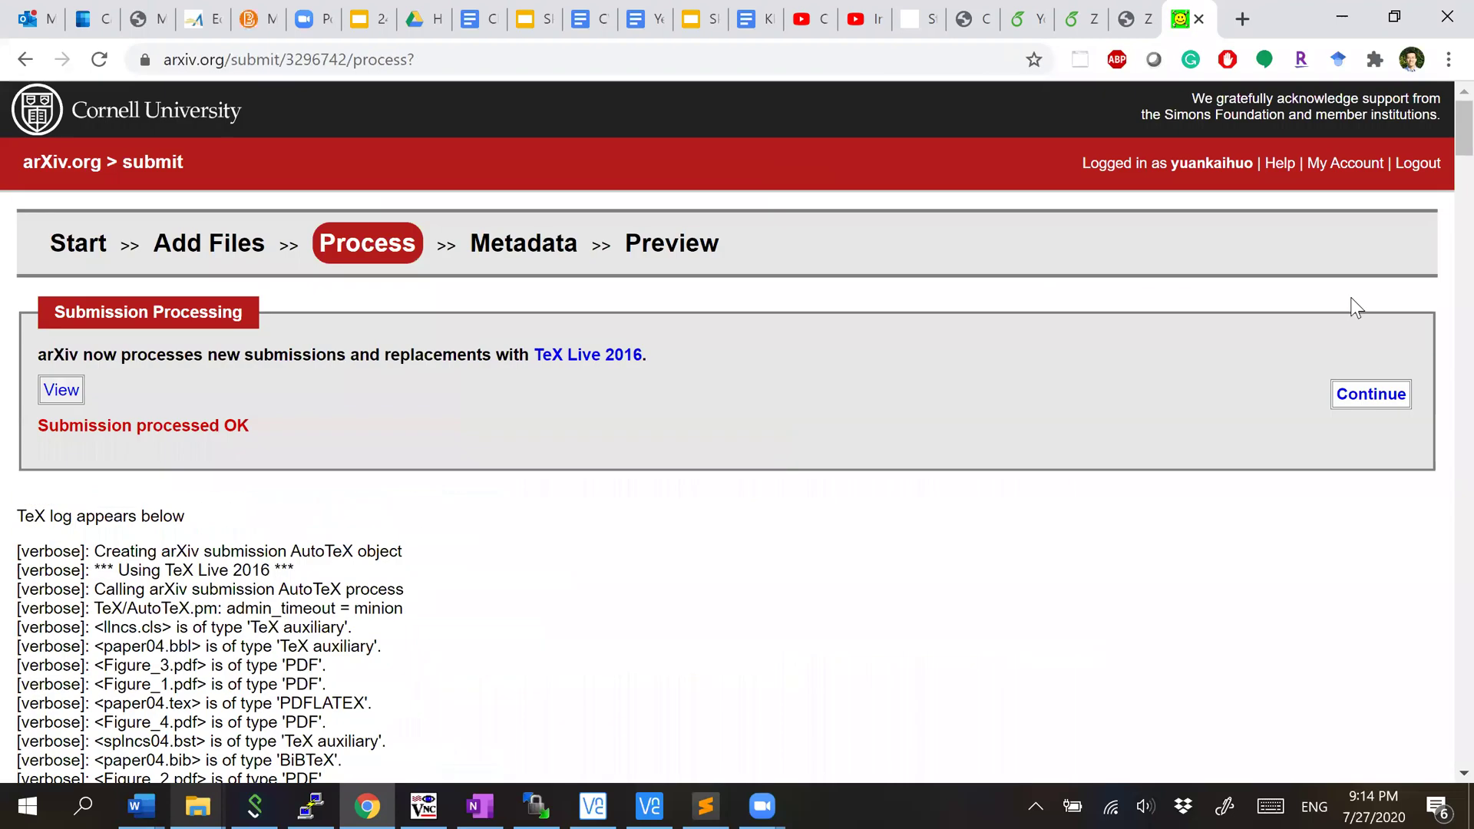
# Step: Paste the title 'EasierPath: An Open-source Tool for Human-in-the-loop Deep Learning of Renal Pathology' as one line
pyautogui.click(1375, 407)
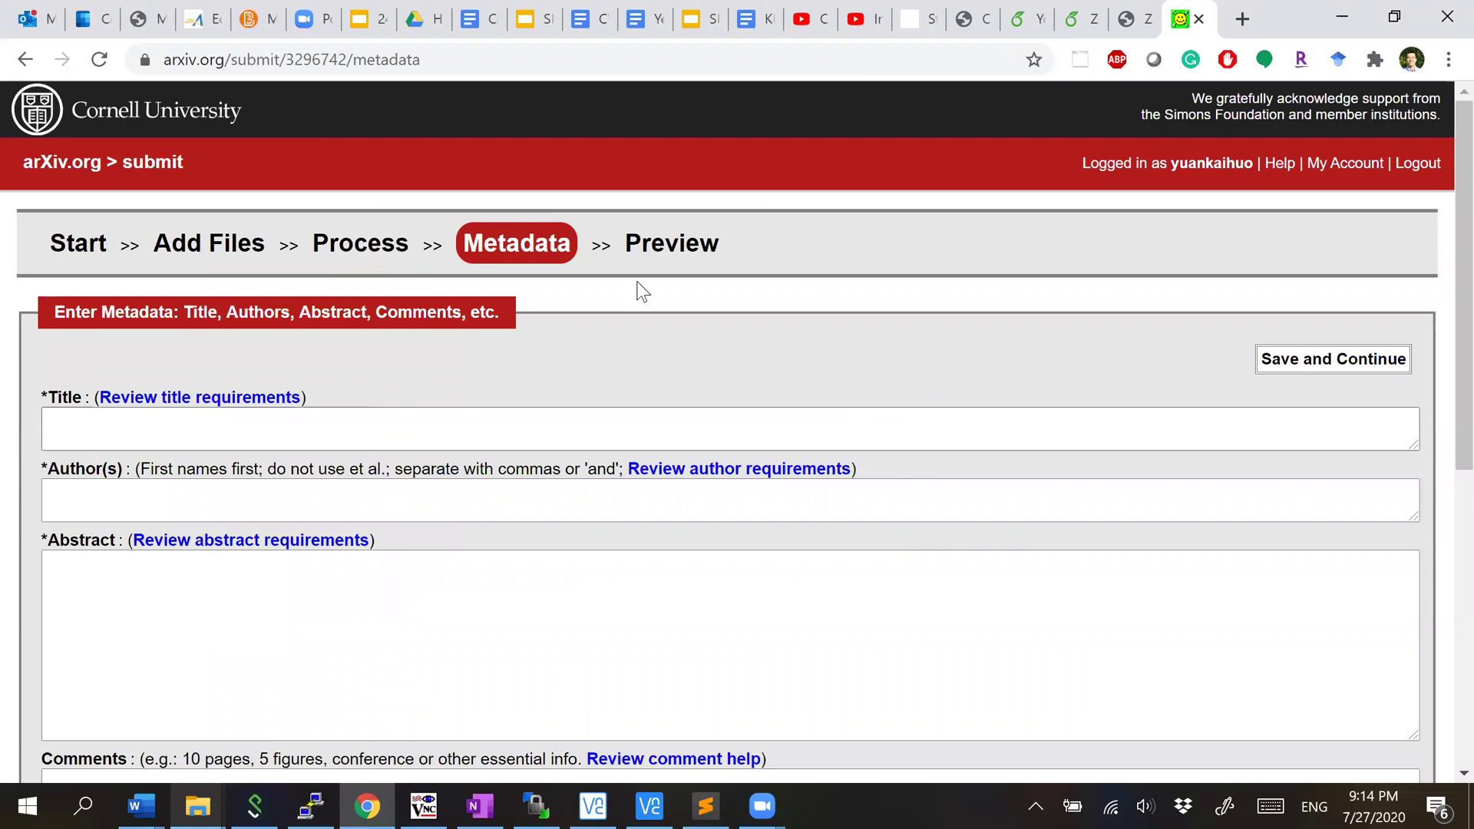
pyautogui.click(1081, 3)
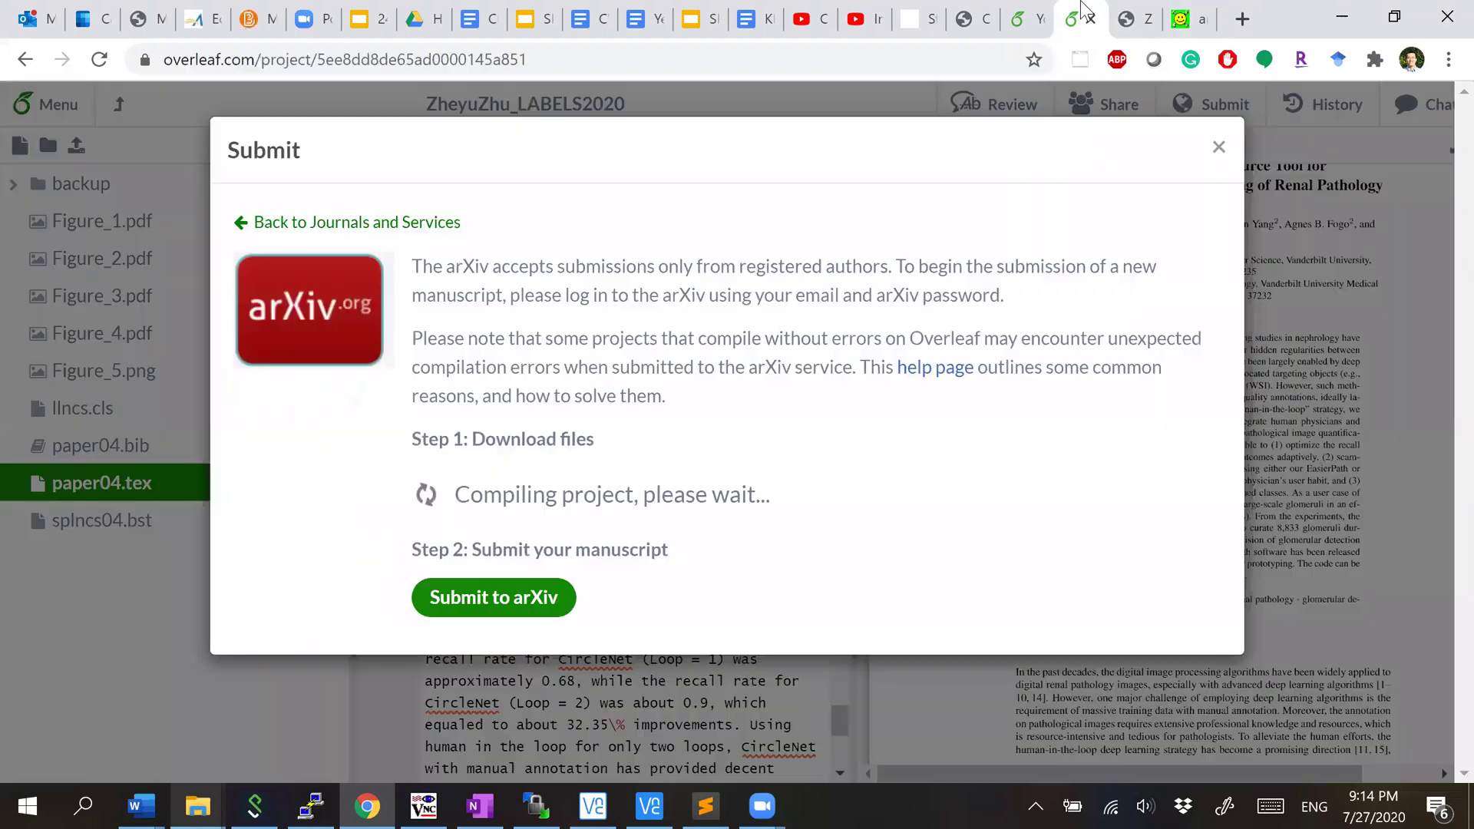
pyautogui.click(1021, 11)
pyautogui.click(1135, 9)
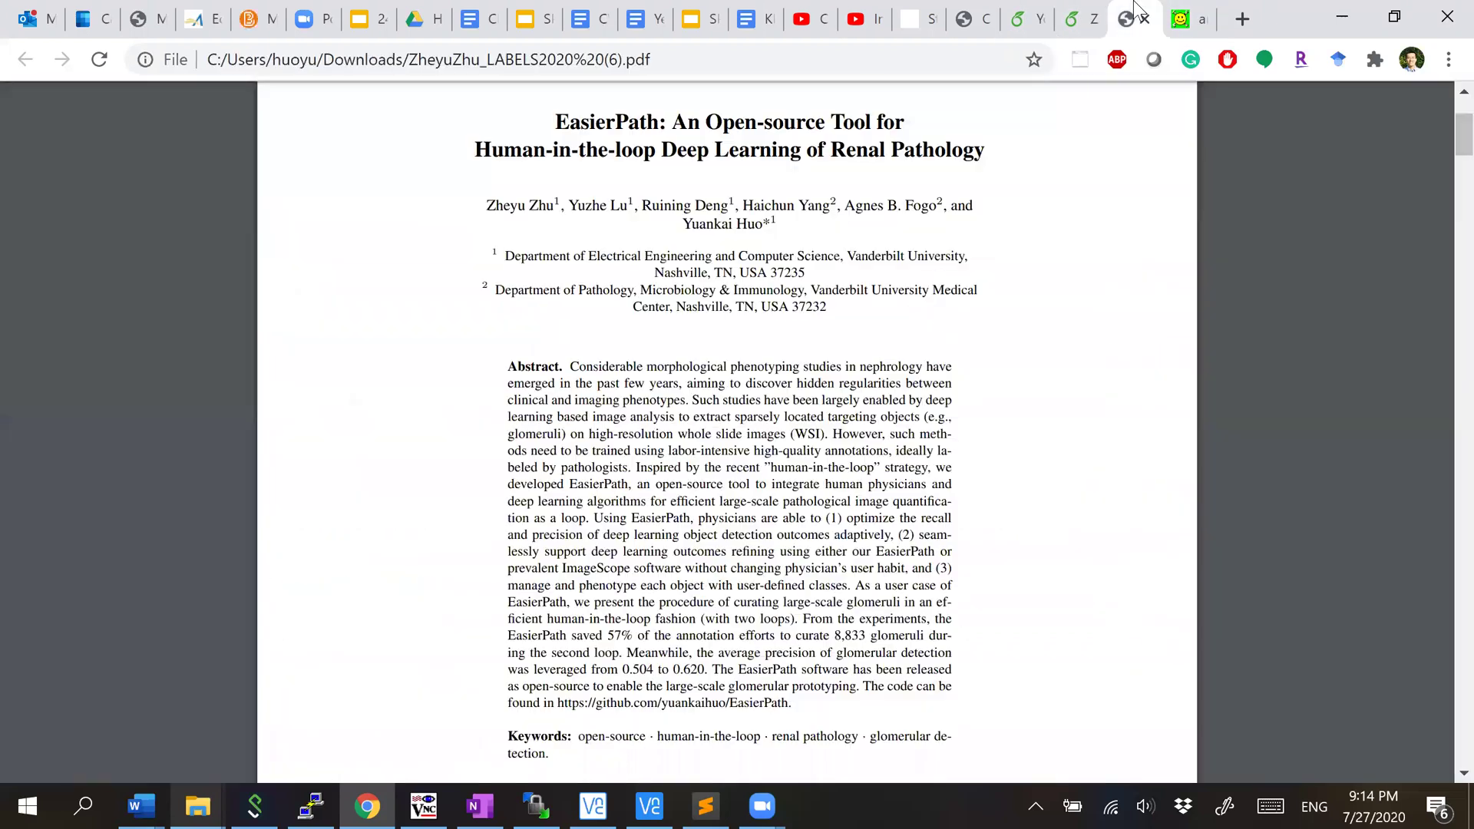
pyautogui.scroll(3, 906, 302)
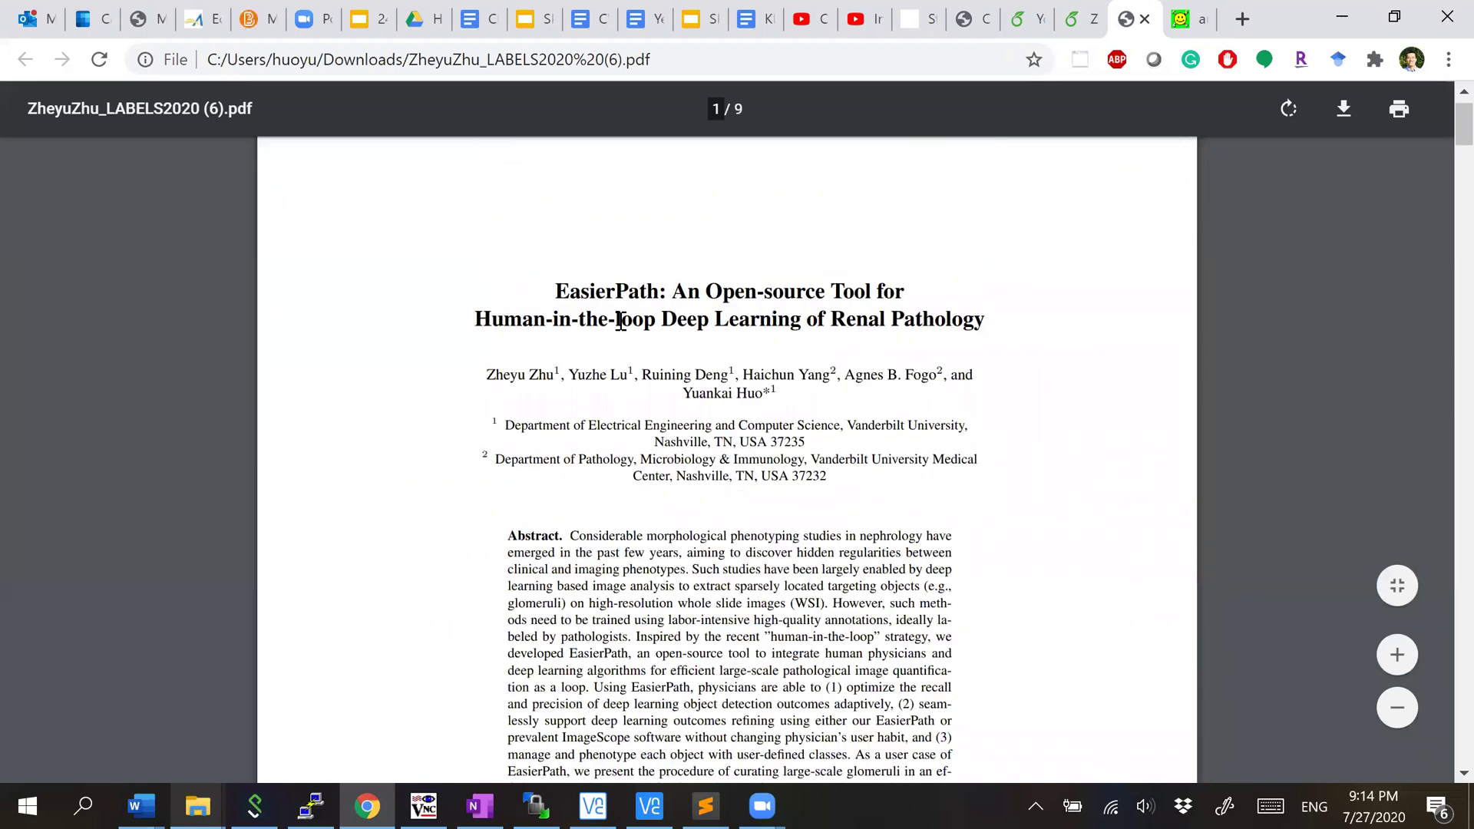
pyautogui.moveTo(557, 294); pyautogui.dragTo(1001, 315)
pyautogui.hotkey('ctrl', 'c')
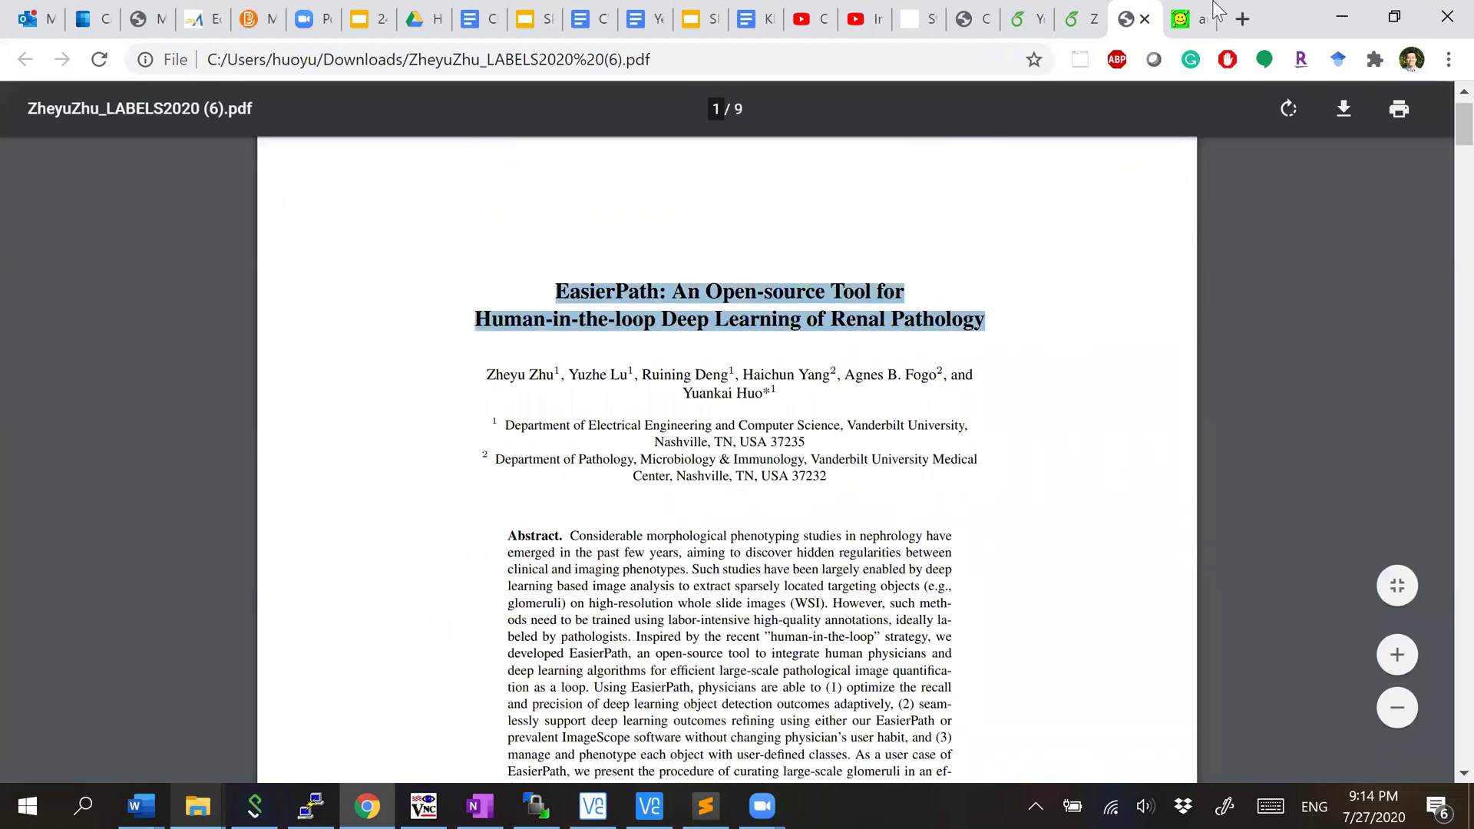
pyautogui.click(1196, 11)
pyautogui.click(392, 415)
pyautogui.hotkey('ctrl', 'v')
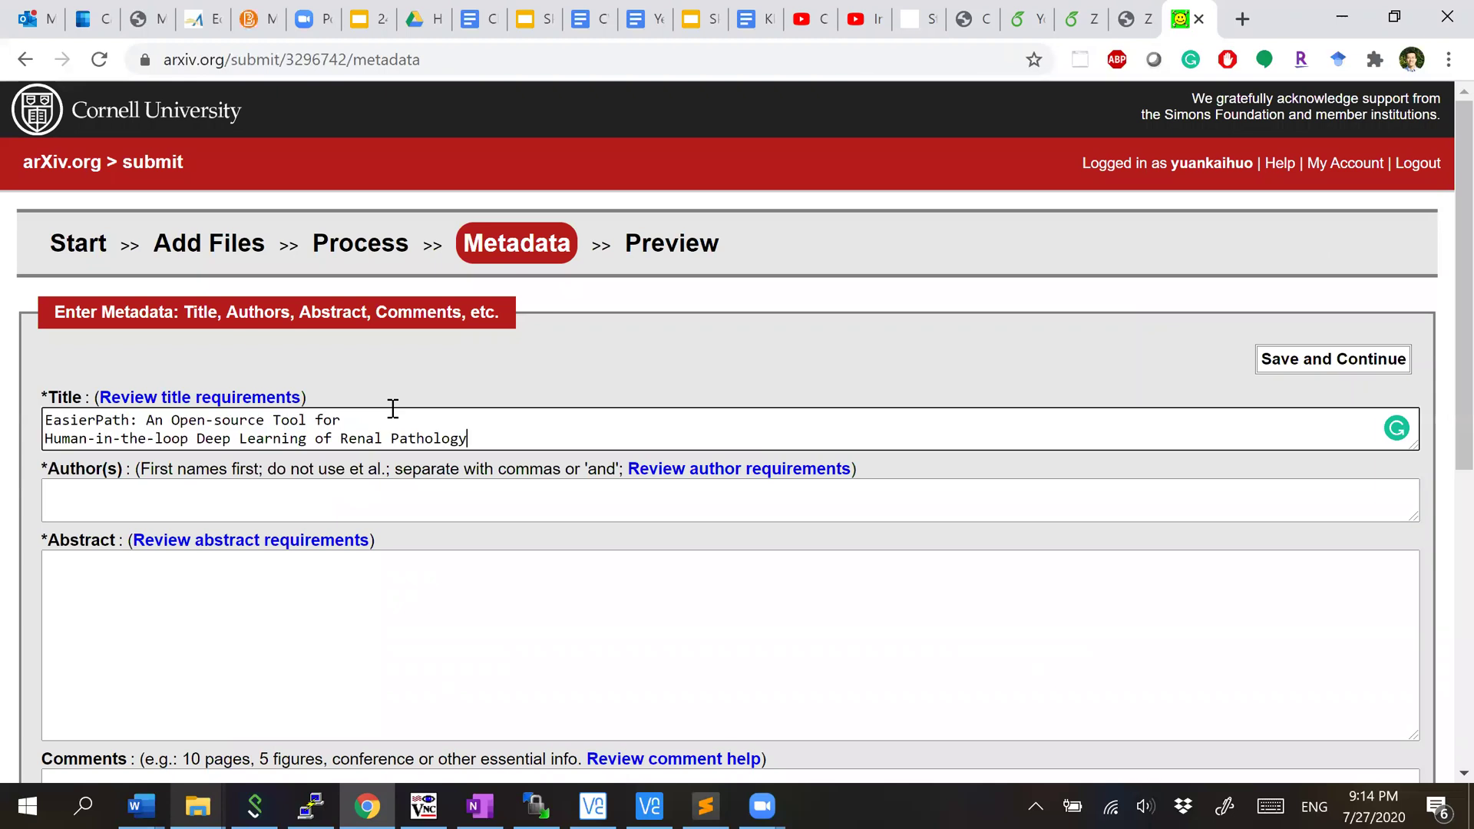
pyautogui.press('Delete')
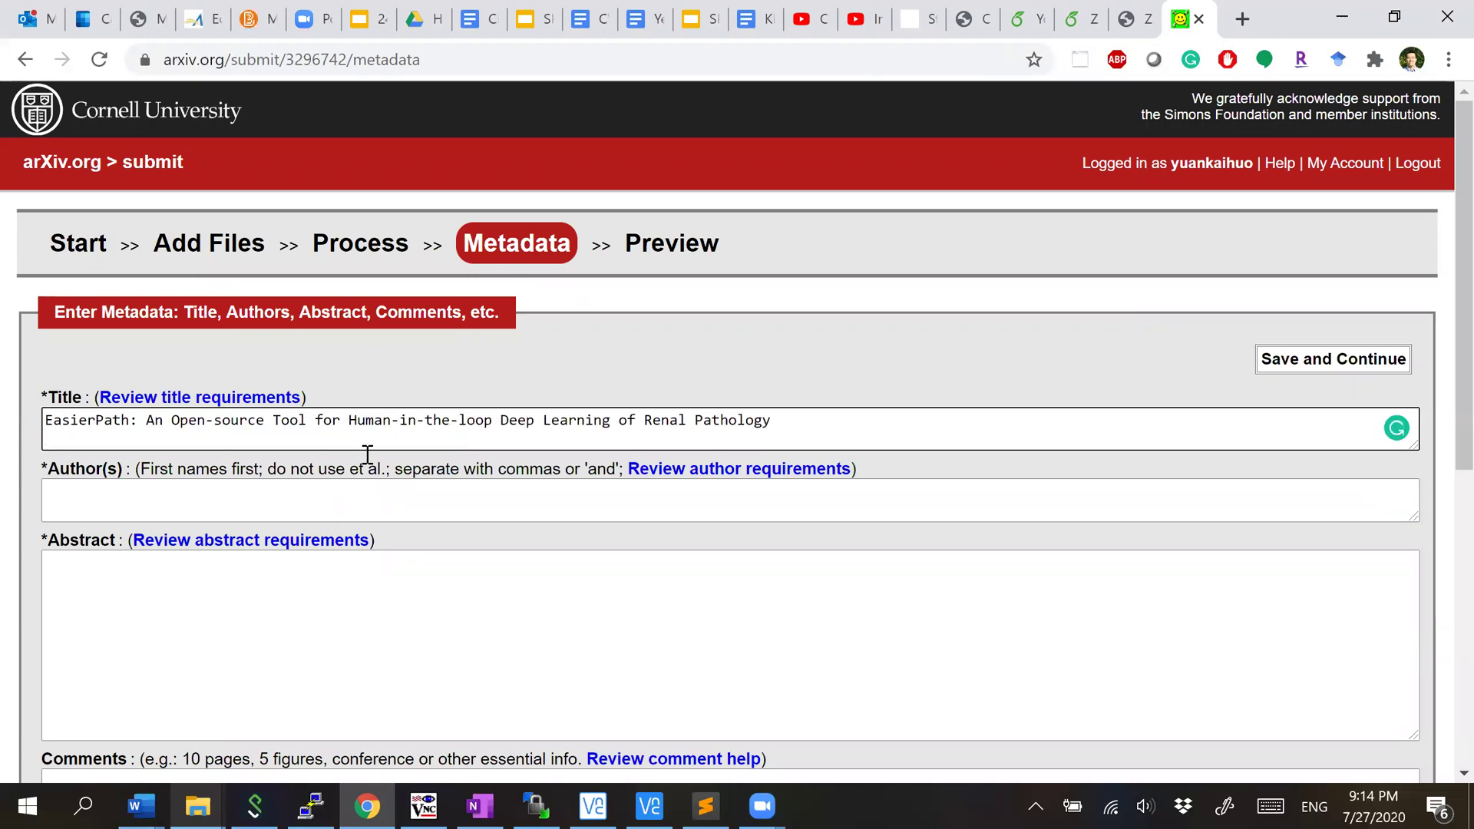
# Step: Paste the PDF's author line into Author(s) and clean it into six comma-separated names
pyautogui.click(338, 501)
pyautogui.click(1131, 18)
pyautogui.moveTo(487, 374); pyautogui.dragTo(771, 393)
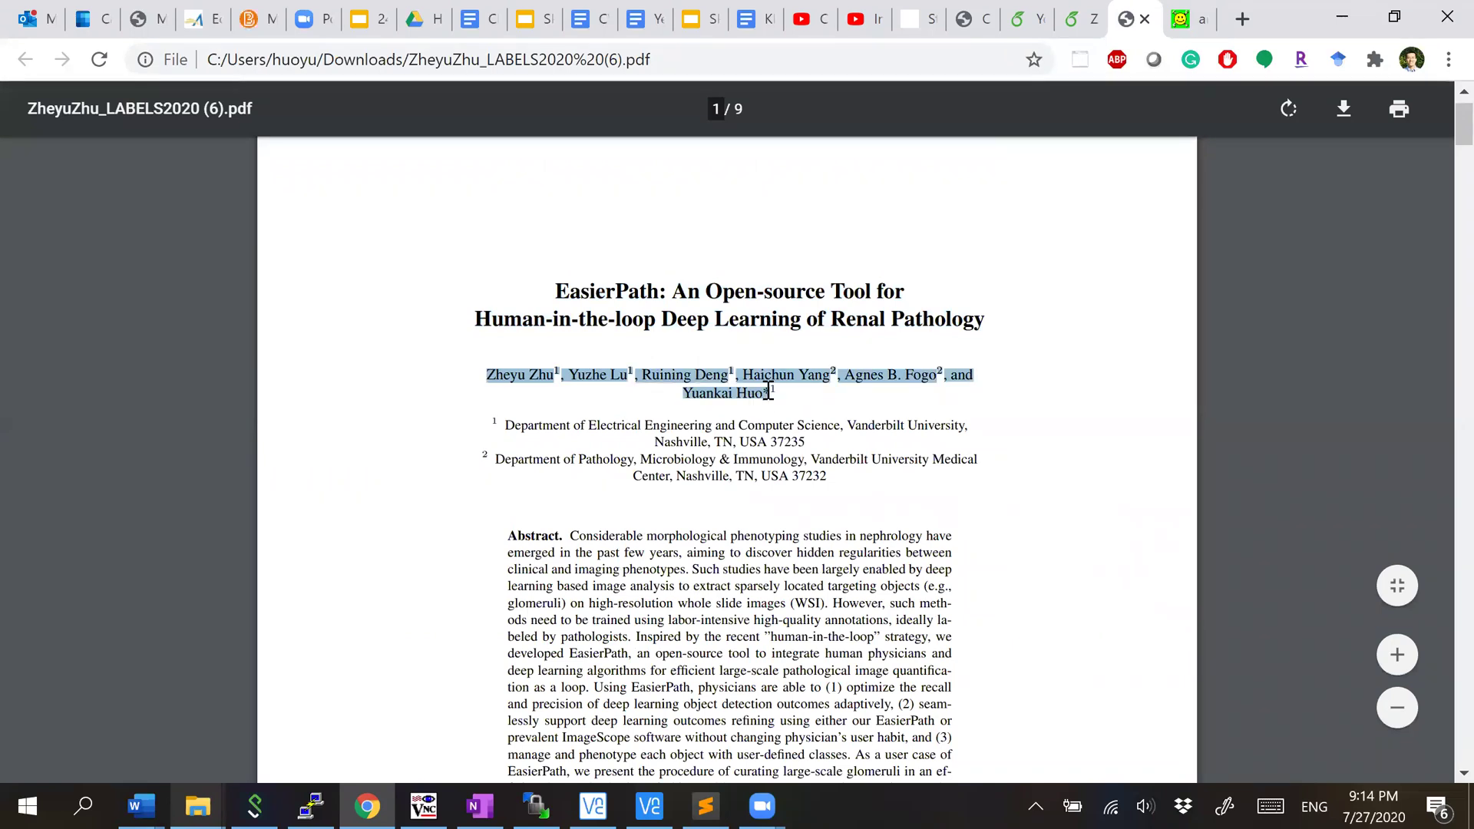
pyautogui.click(1187, 19)
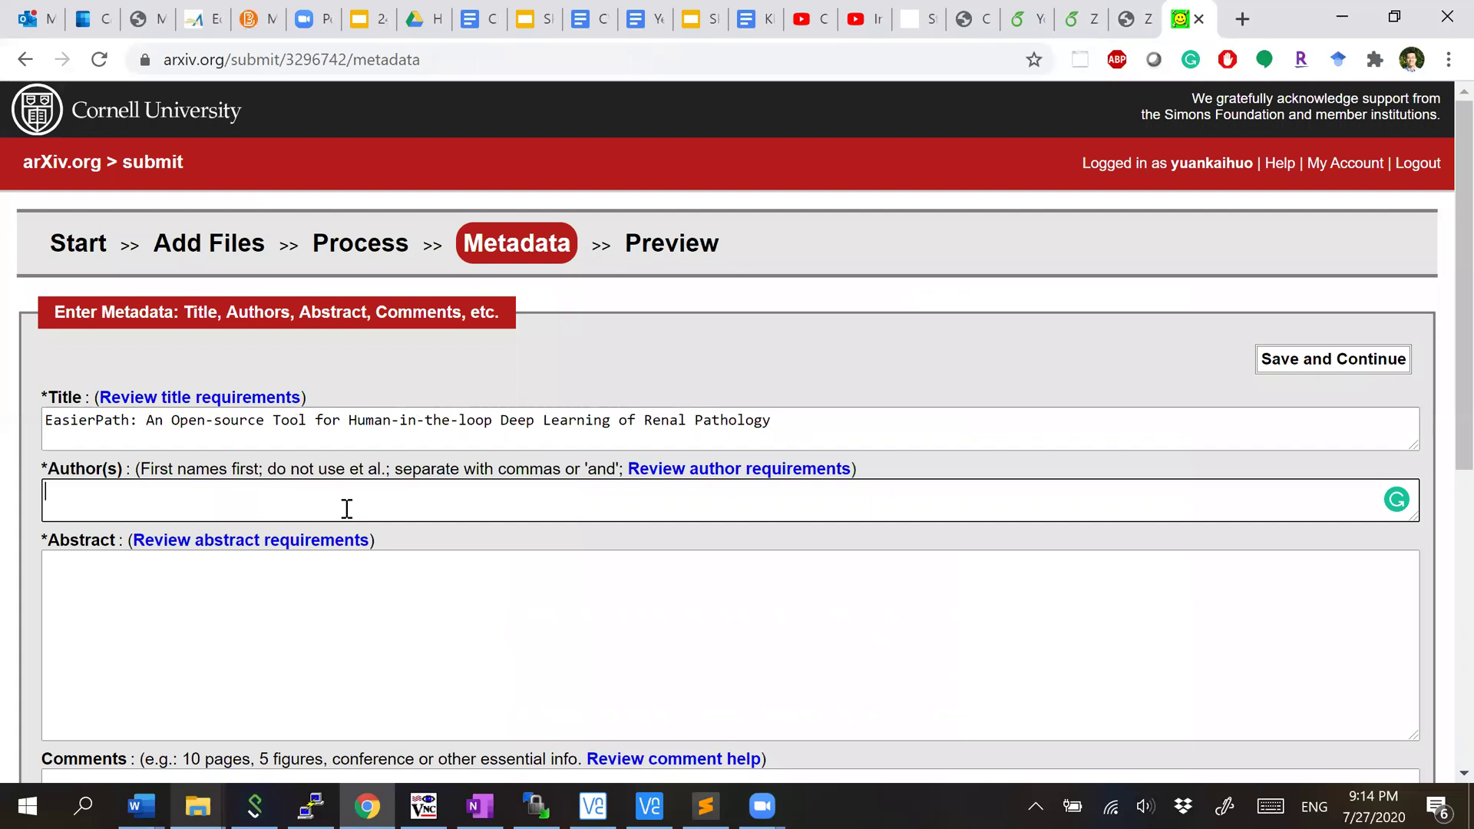
pyautogui.hotkey('ctrl', 'v')
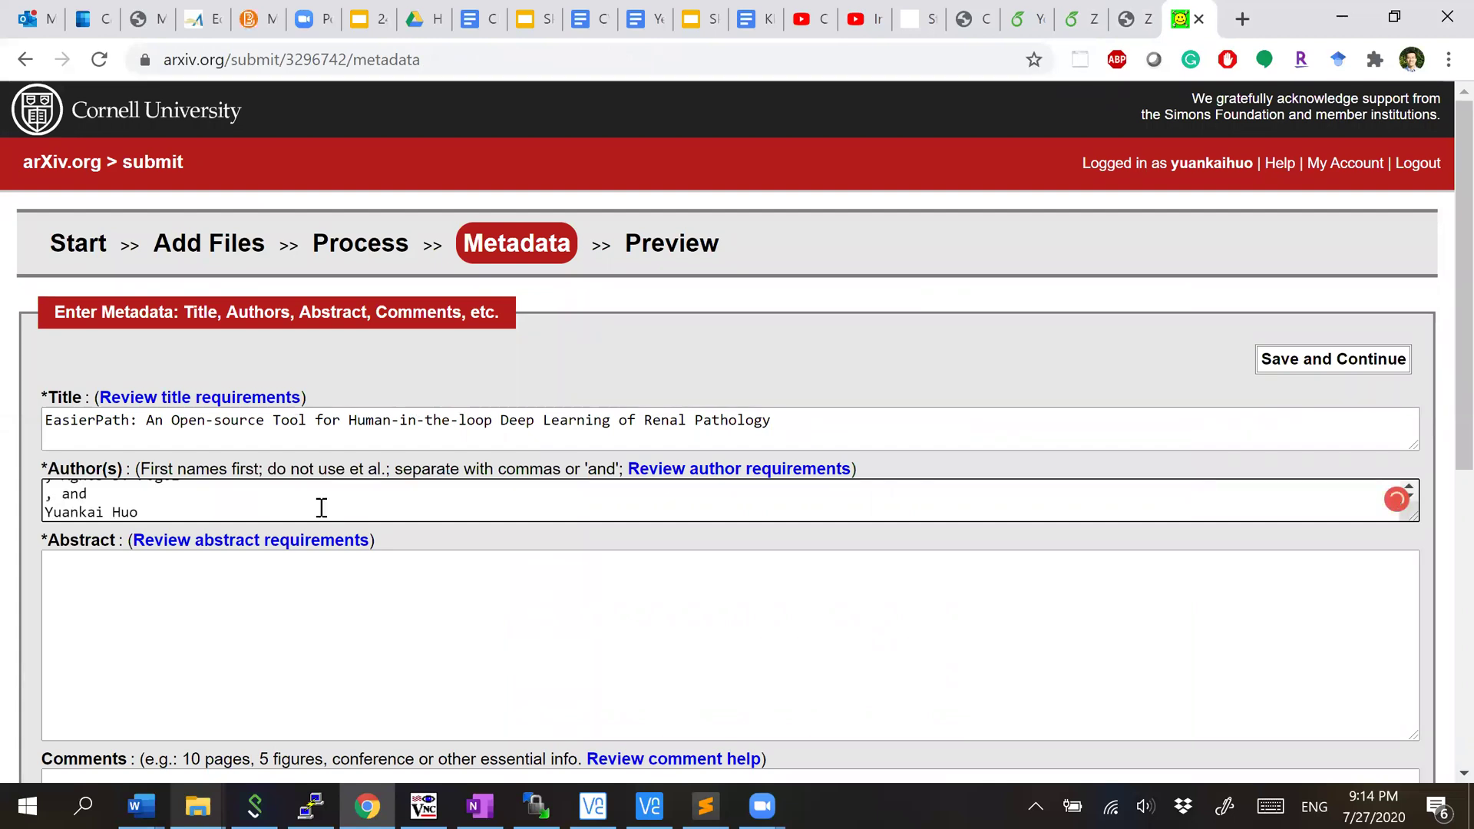
pyautogui.scroll(3, 308, 501)
pyautogui.press('Delete')
pyautogui.press('Delete')
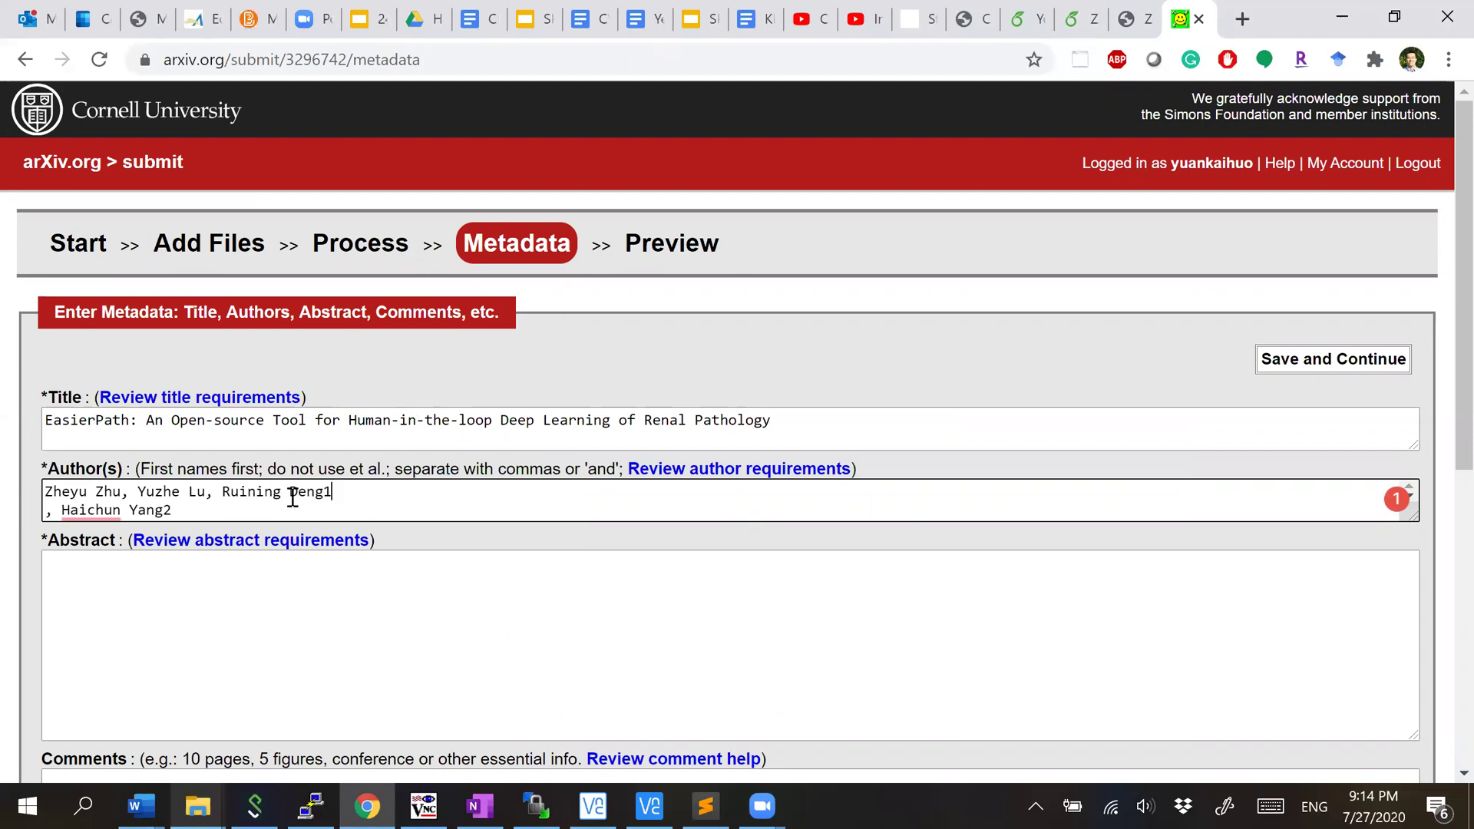
pyautogui.press('BackSpace')
pyautogui.press('Delete')
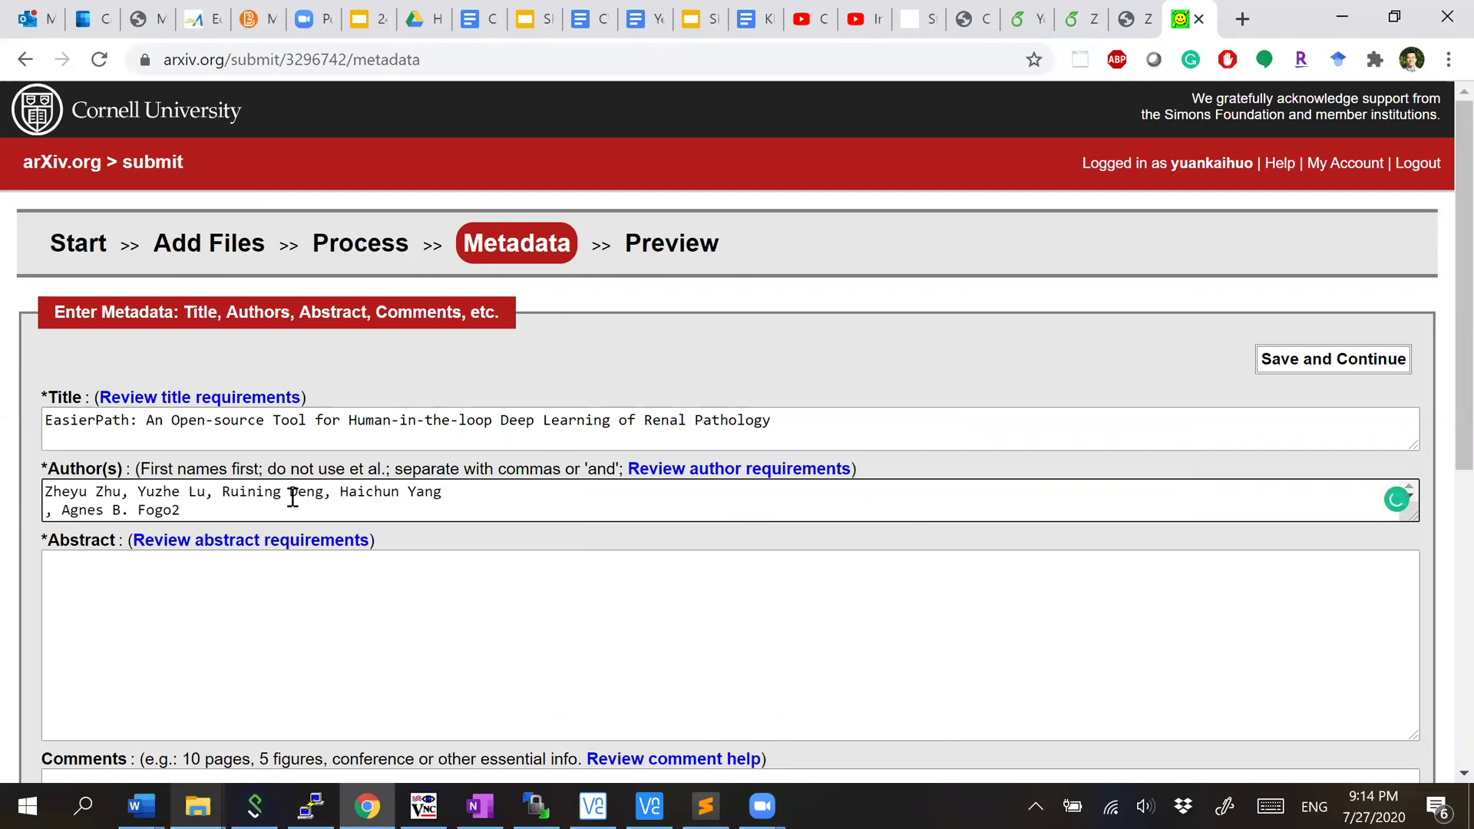
pyautogui.press('Delete')
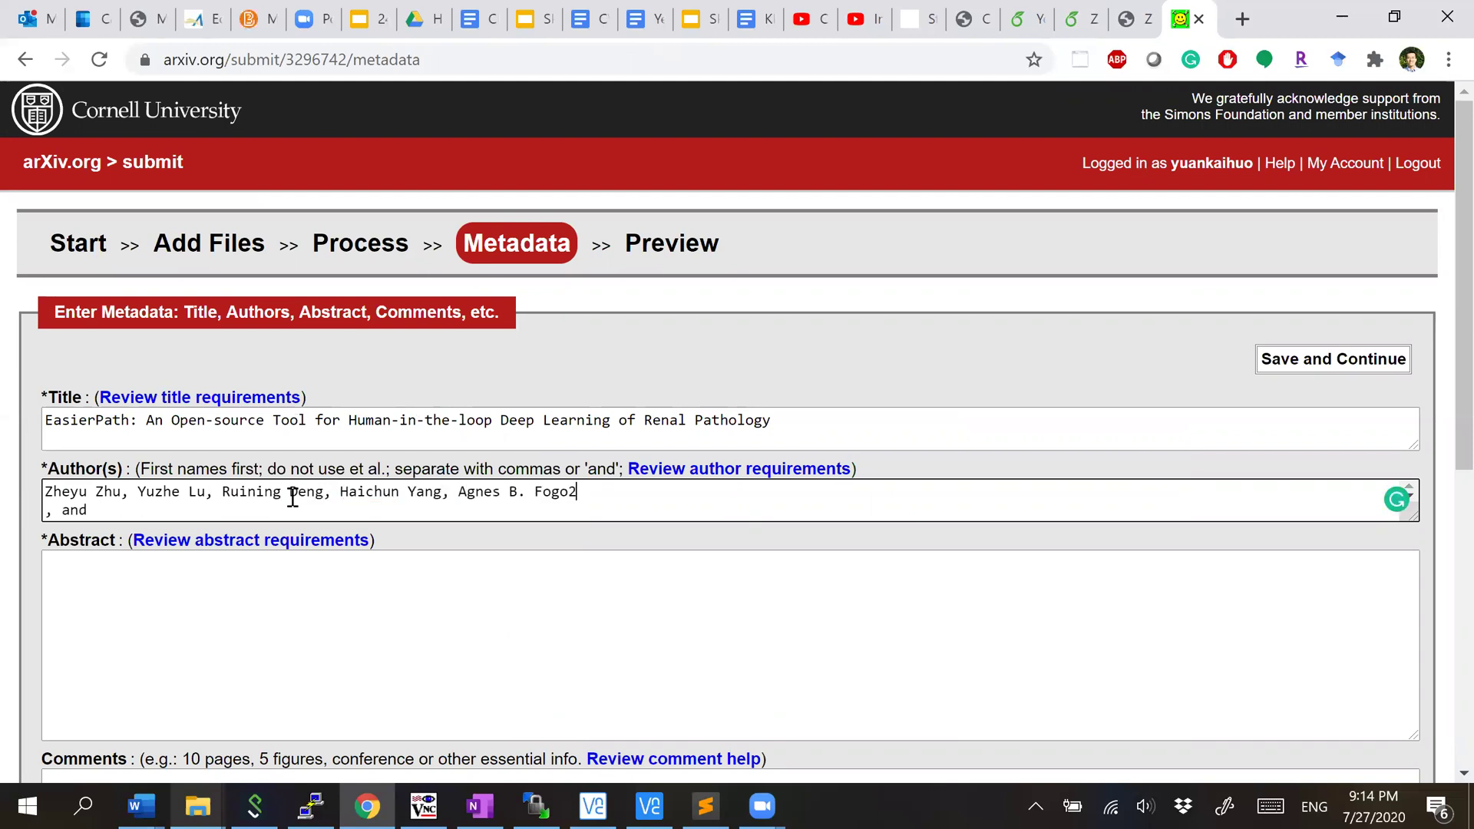
pyautogui.press('Delete')
pyautogui.press('End')
pyautogui.press('BackSpace')
pyautogui.press('BackSpace')
pyautogui.press('BackSpace')
pyautogui.press('Delete')
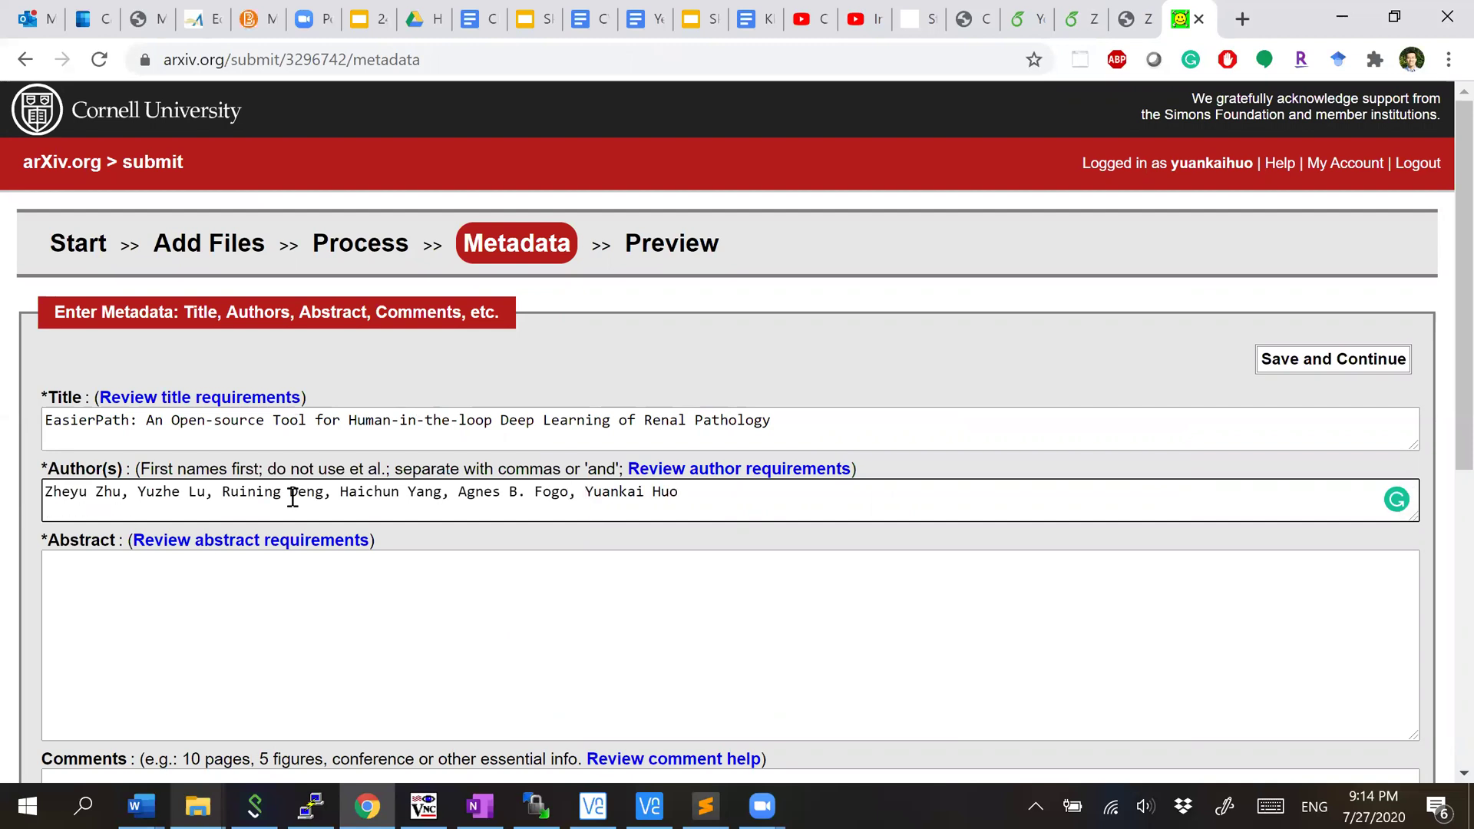
pyautogui.scroll(-1, 290, 498)
pyautogui.scroll(1, 682, 484)
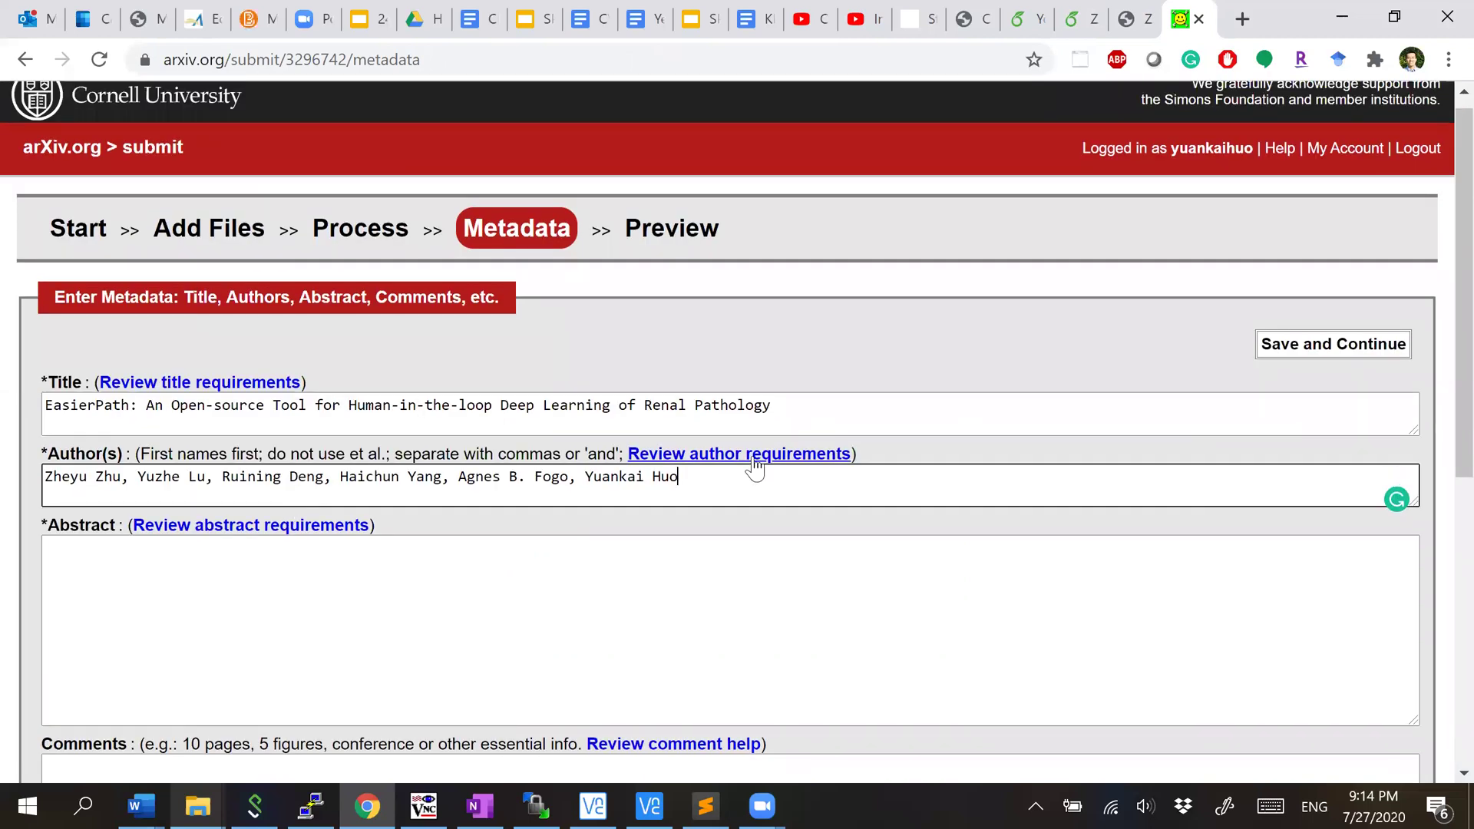
# Step: Copy the abstract paragraph from the Overleaf source and paste it into arXiv's Abstract field
pyautogui.click(413, 572)
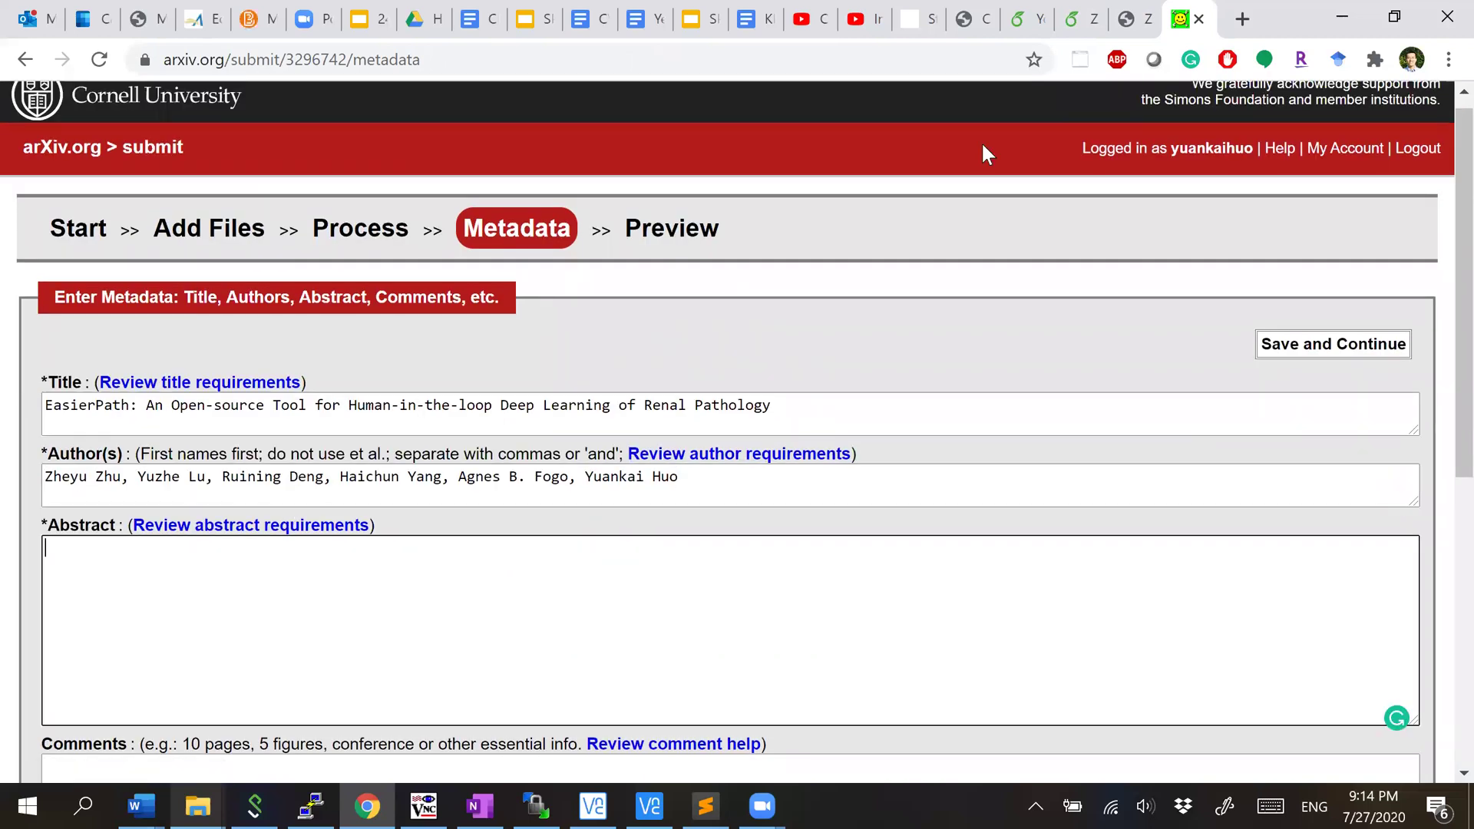
pyautogui.click(1029, 18)
pyautogui.click(1081, 18)
pyautogui.click(1219, 147)
pyautogui.scroll(15, 522, 468)
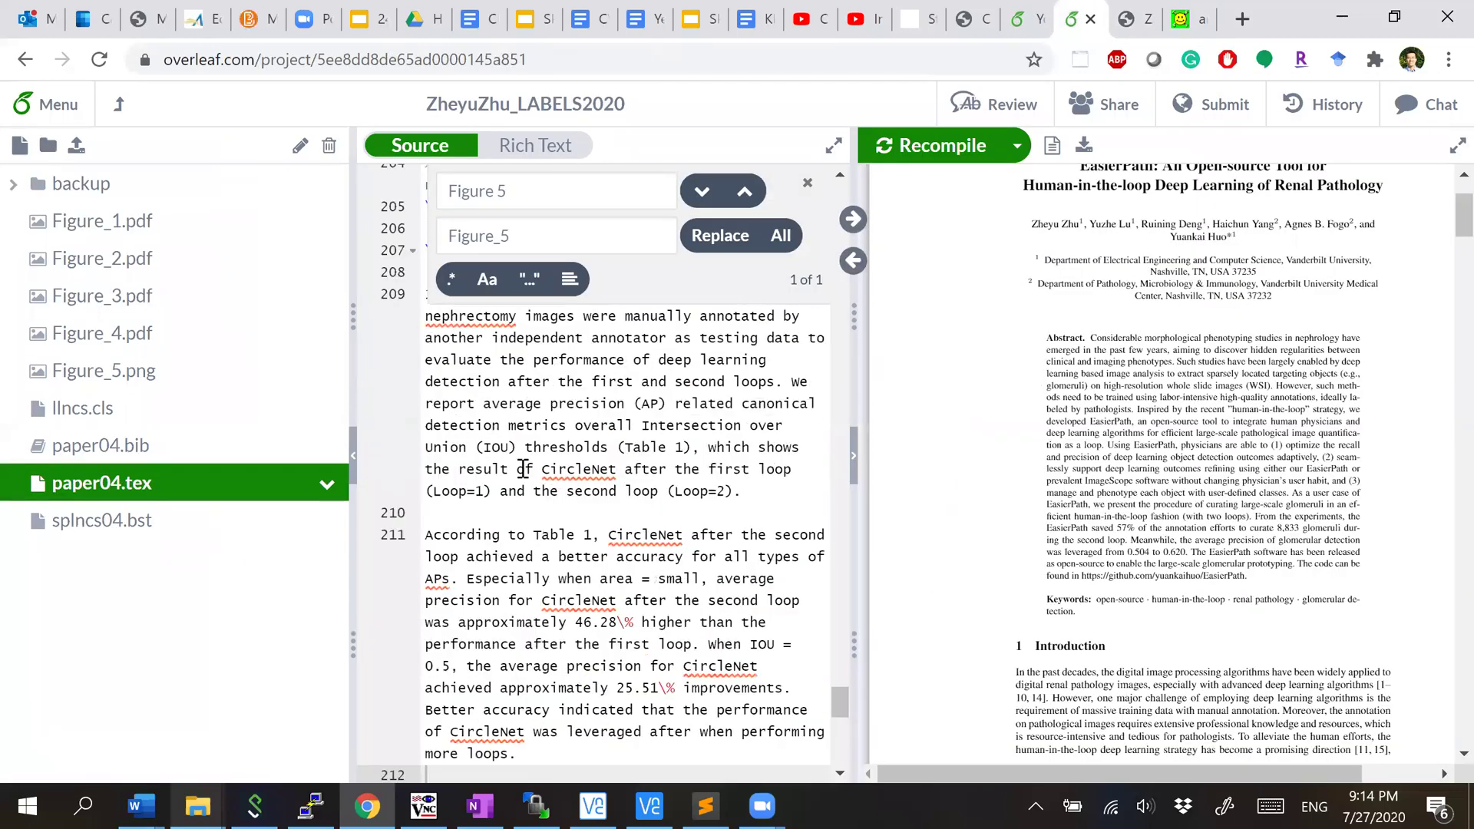
pyautogui.tripleClick(1105, 362)
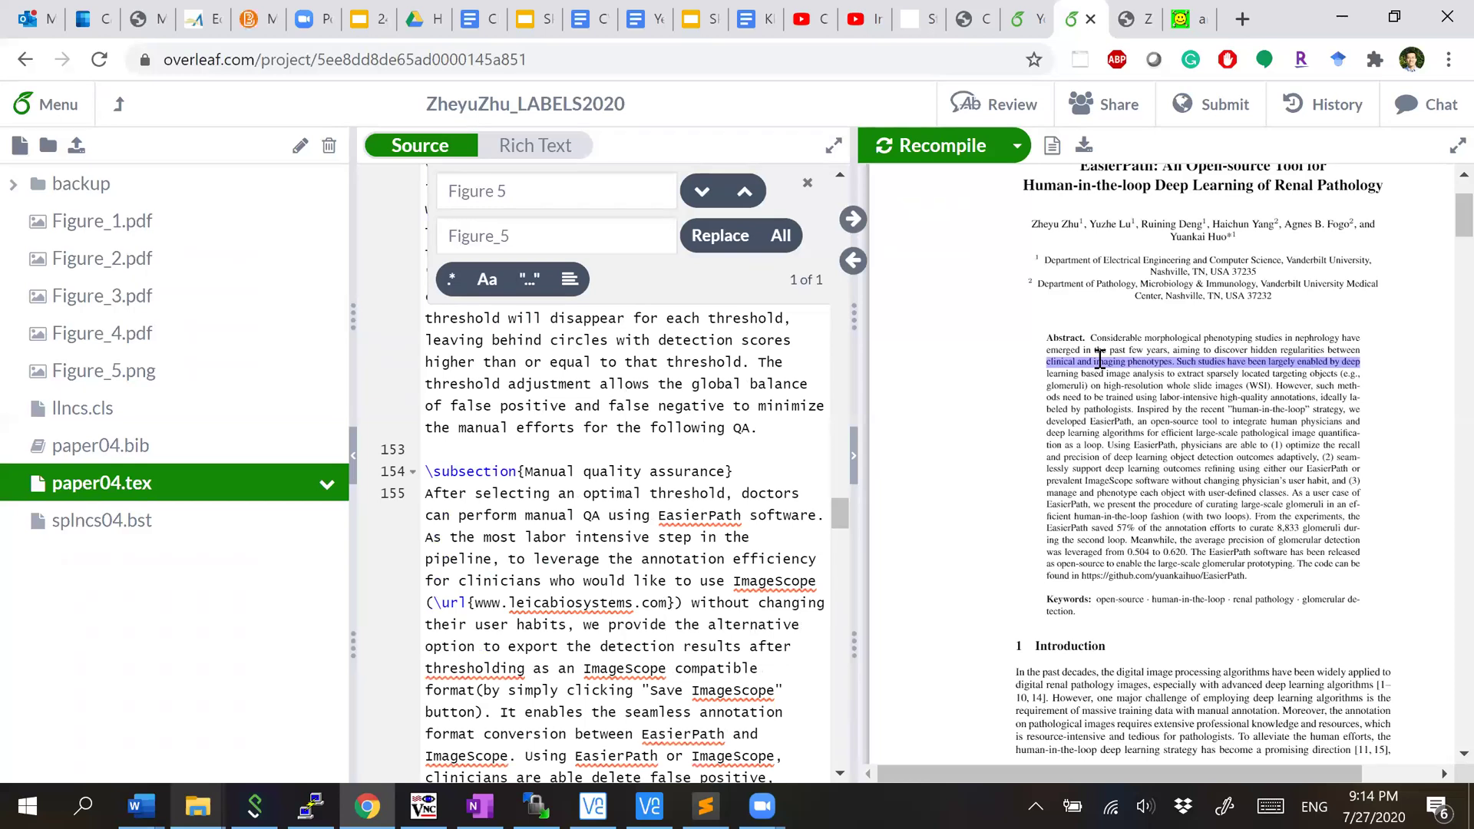
pyautogui.scroll(15, 478, 513)
pyautogui.scroll(-10, 478, 513)
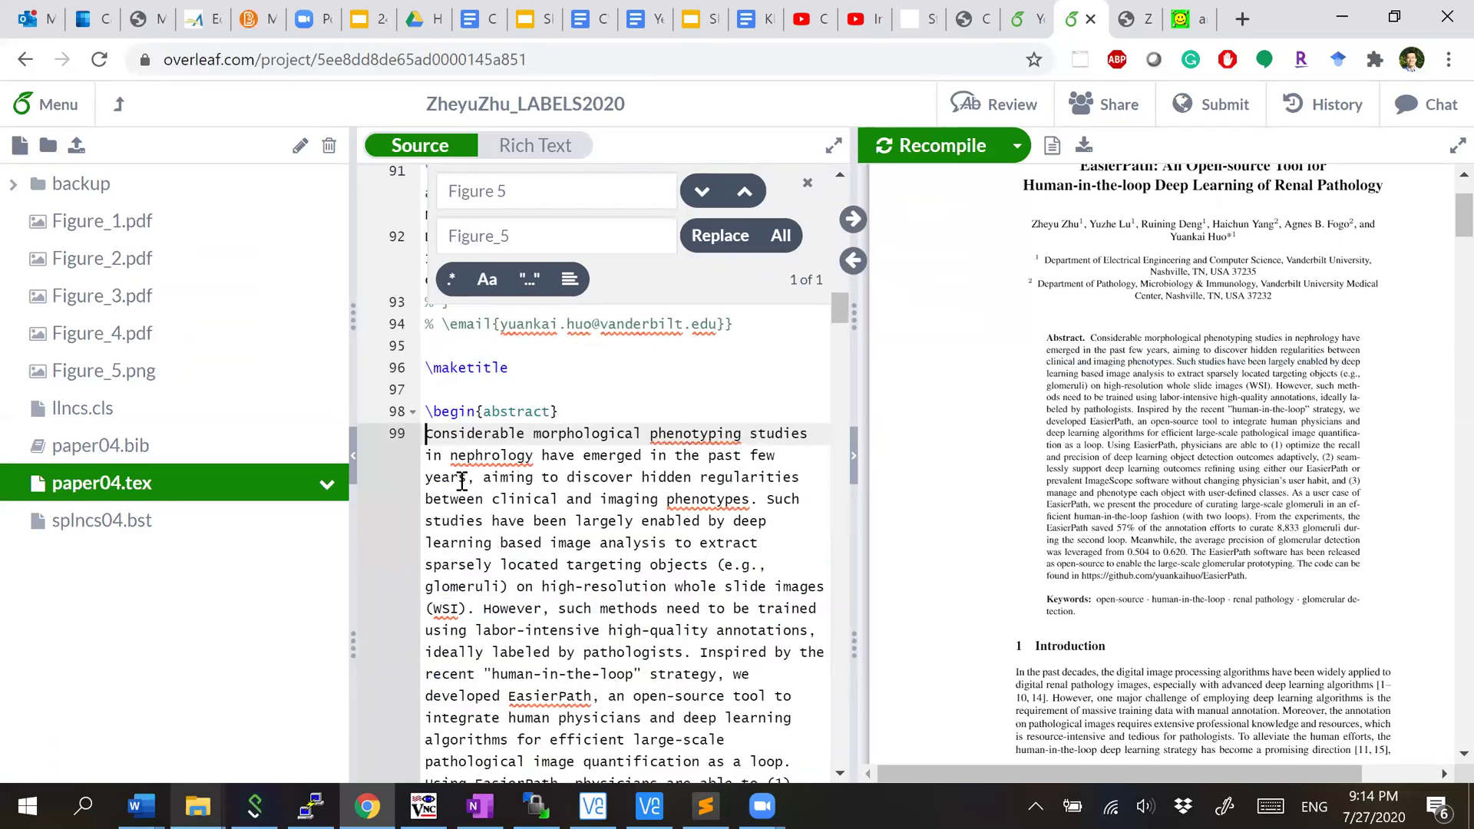
pyautogui.scroll(-5, 590, 567)
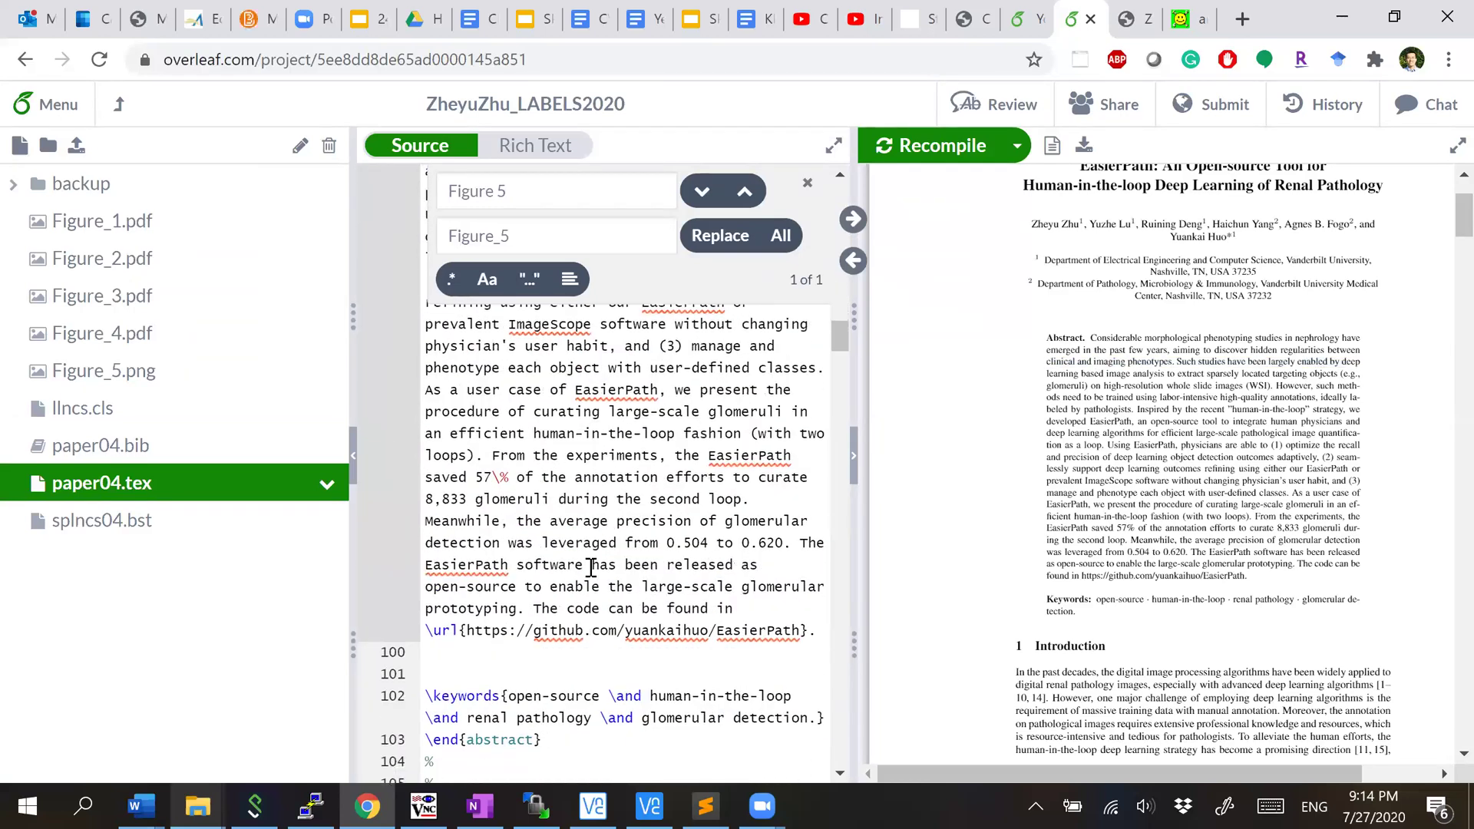
pyautogui.keyDown('shift'); pyautogui.click(800, 630); pyautogui.keyUp('shift')
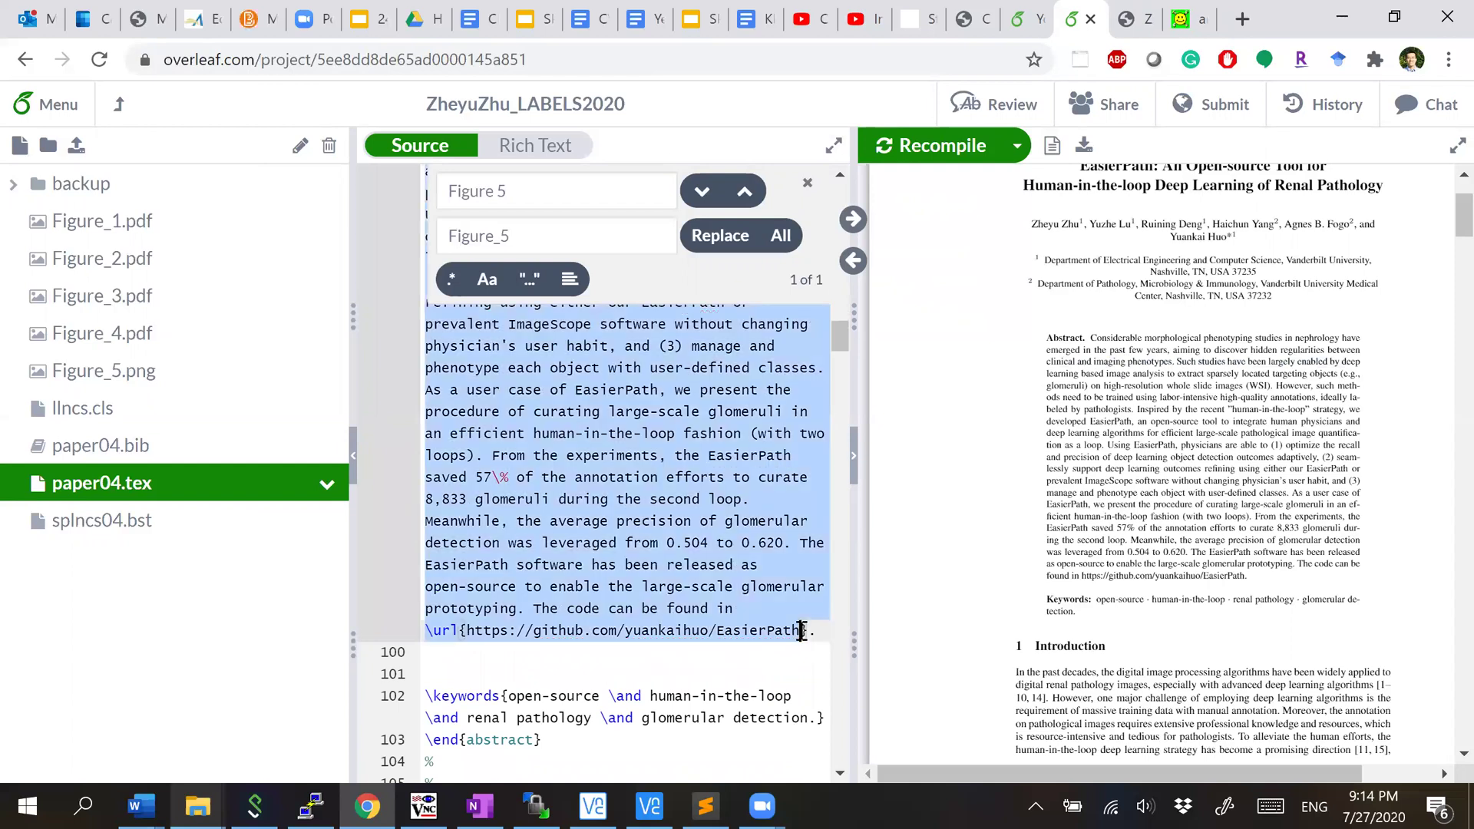
pyautogui.click(1183, 16)
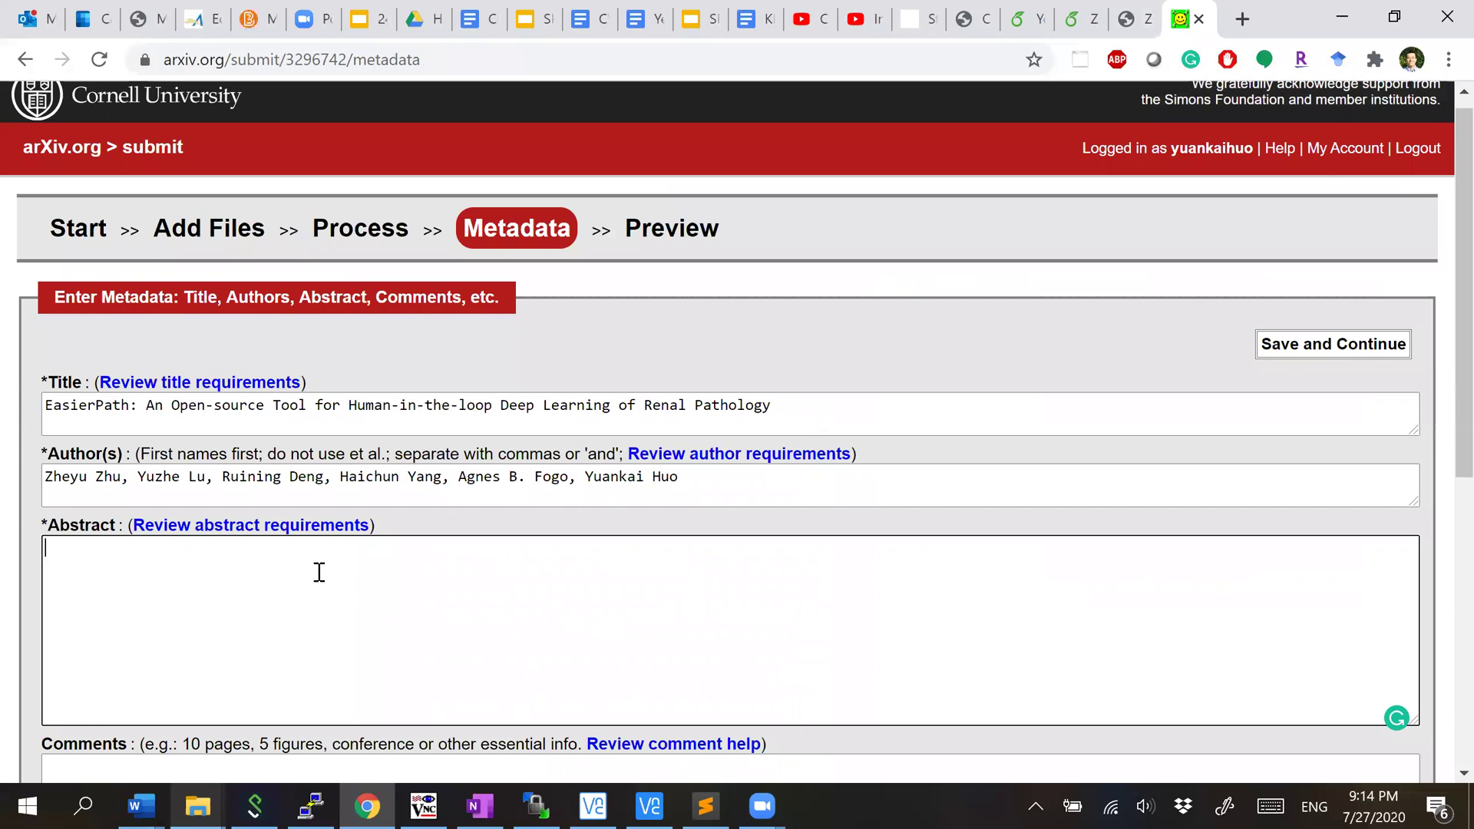
pyautogui.hotkey('ctrl', 'v')
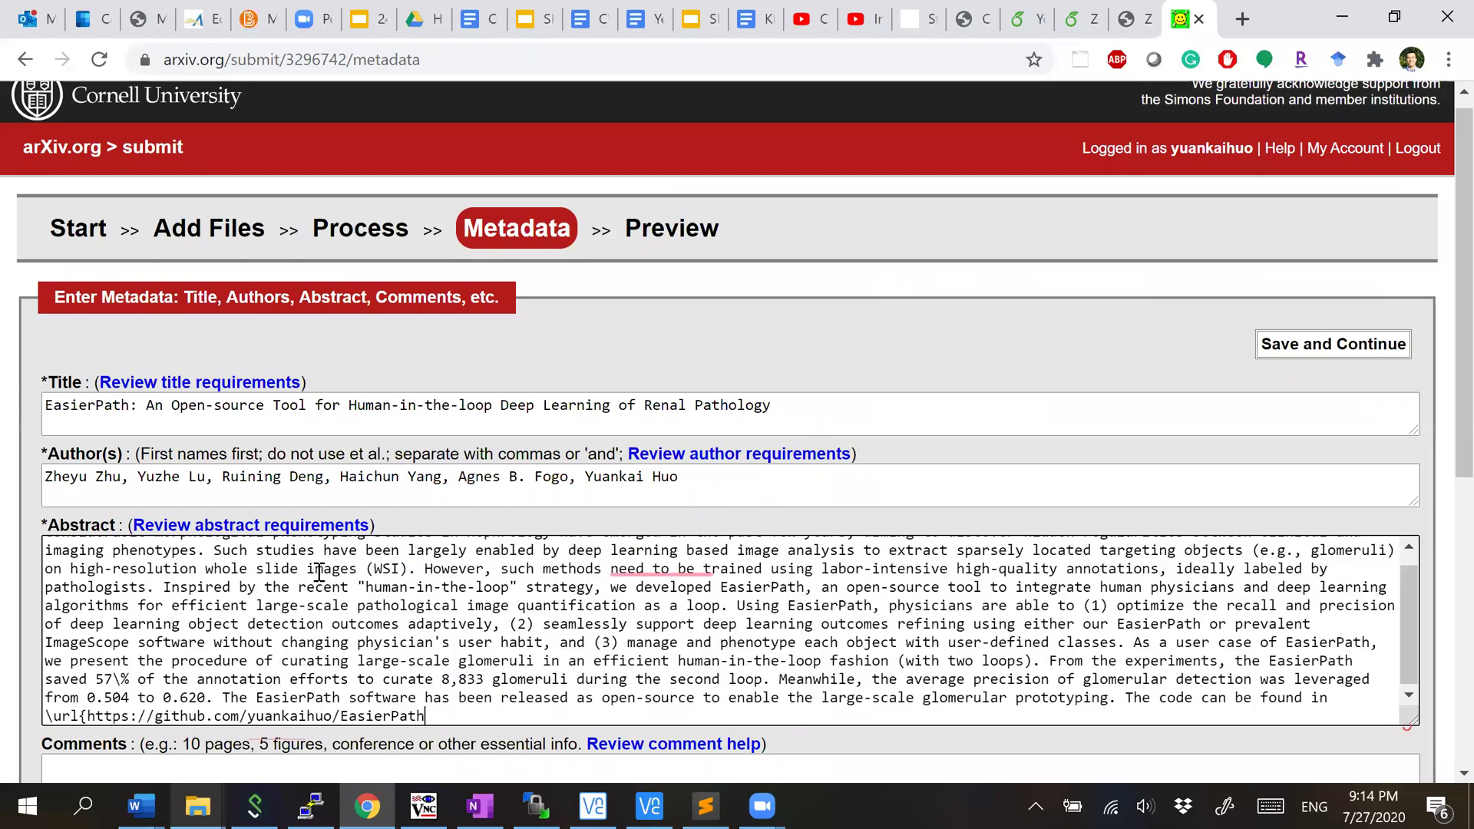
# Step: Delete the \url{ prefix so the abstract ends with the bare EasierPath GitHub link
pyautogui.click(84, 722)
pyautogui.press('BackSpace')
pyautogui.press('BackSpace')
pyautogui.press('BackSpace')
pyautogui.press('BackSpace')
pyautogui.press('BackSpace')
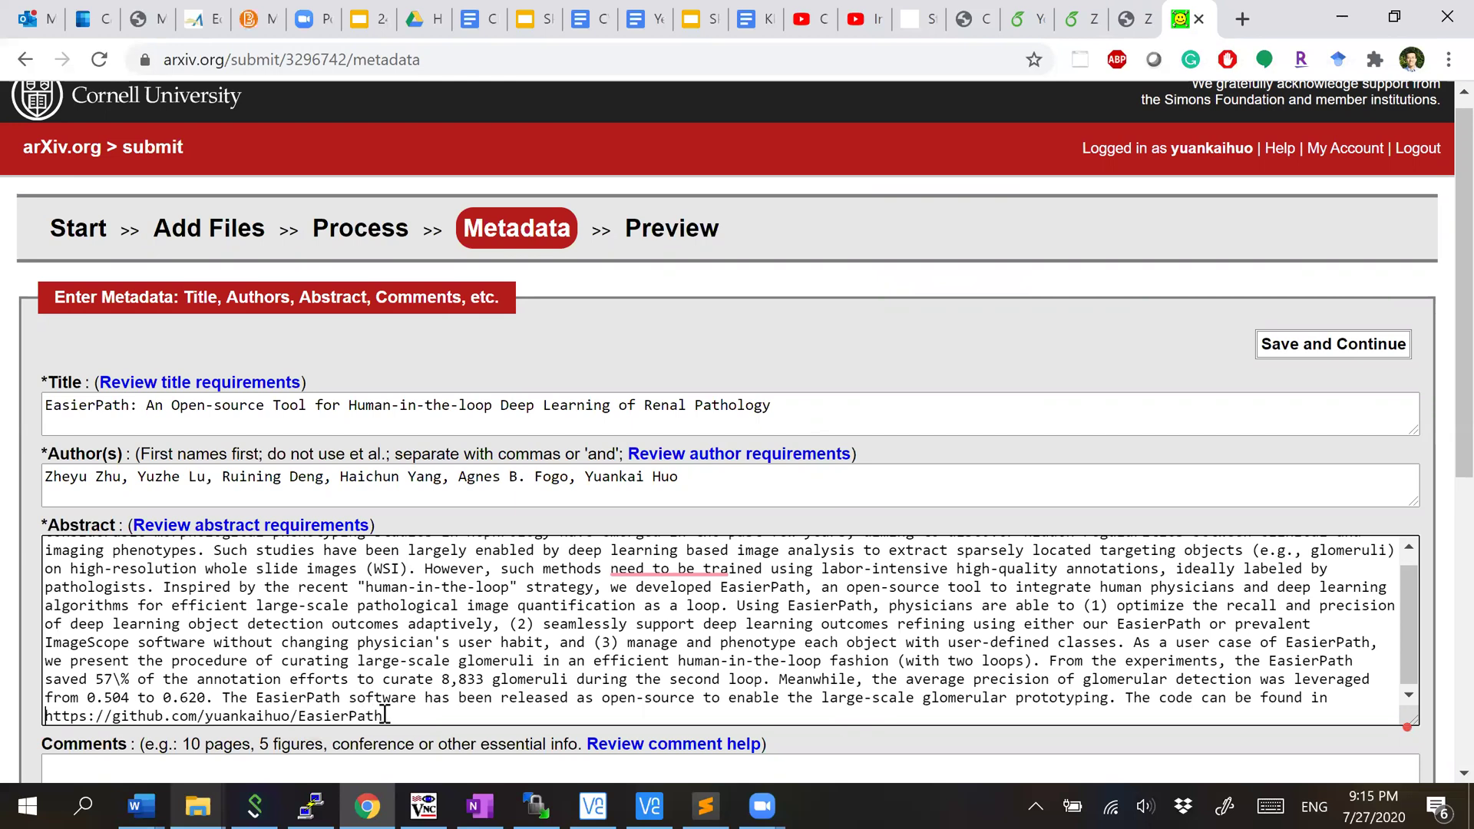
pyautogui.moveTo(383, 715); pyautogui.dragTo(38, 720)
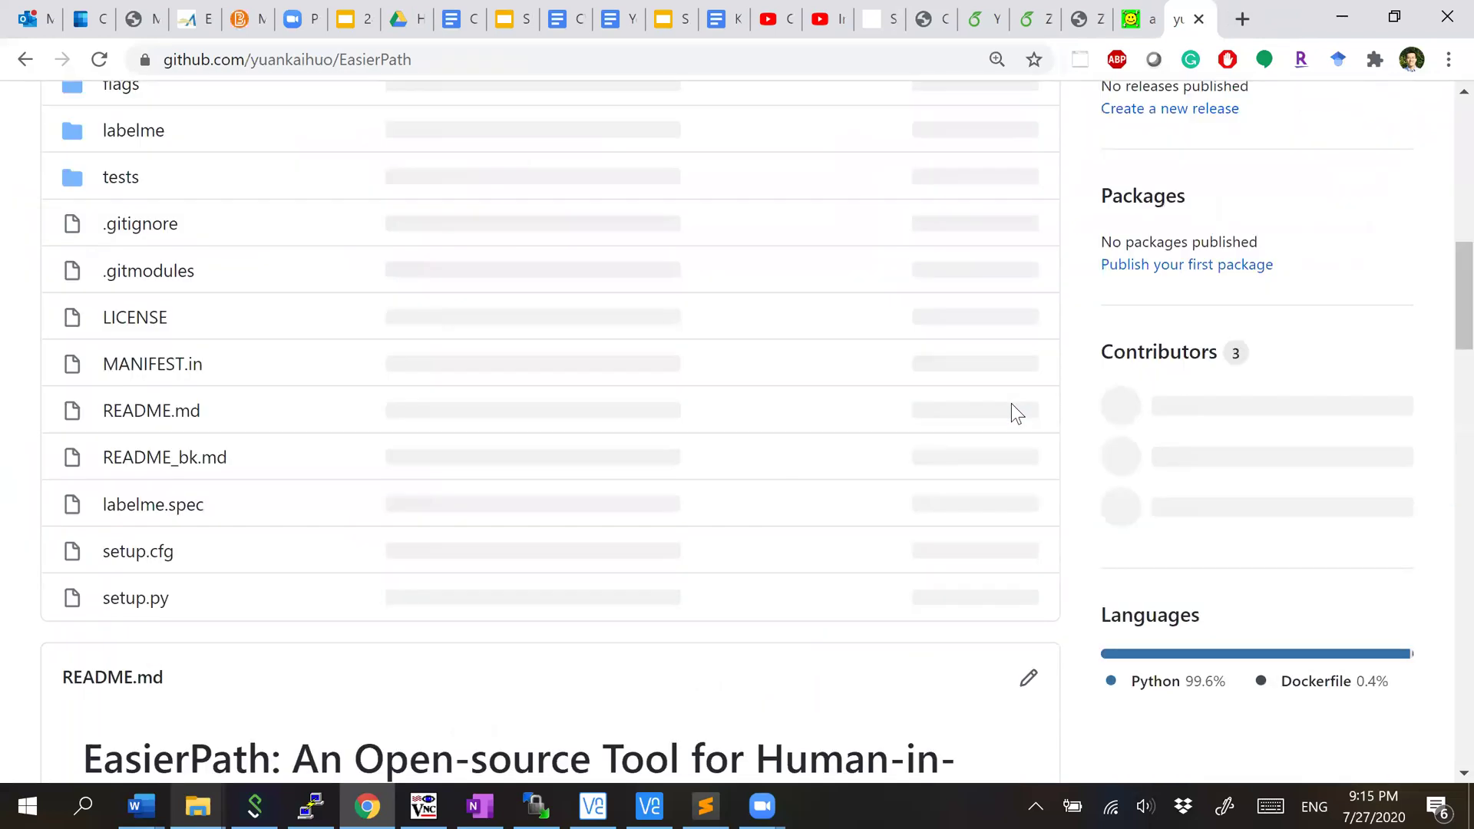
pyautogui.scroll(-15, 1011, 403)
pyautogui.scroll(8, 1012, 403)
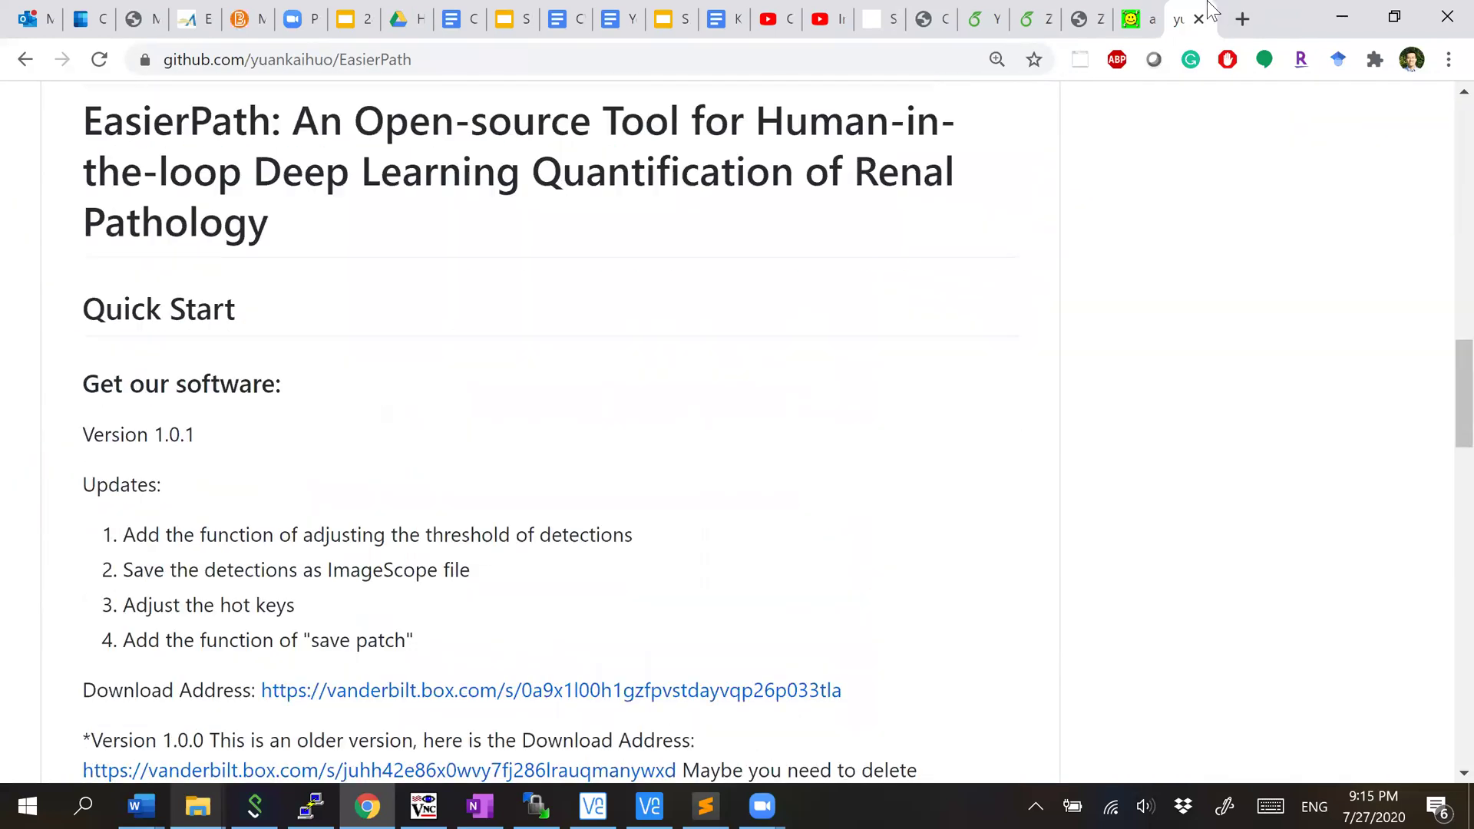
pyautogui.click(1145, 1)
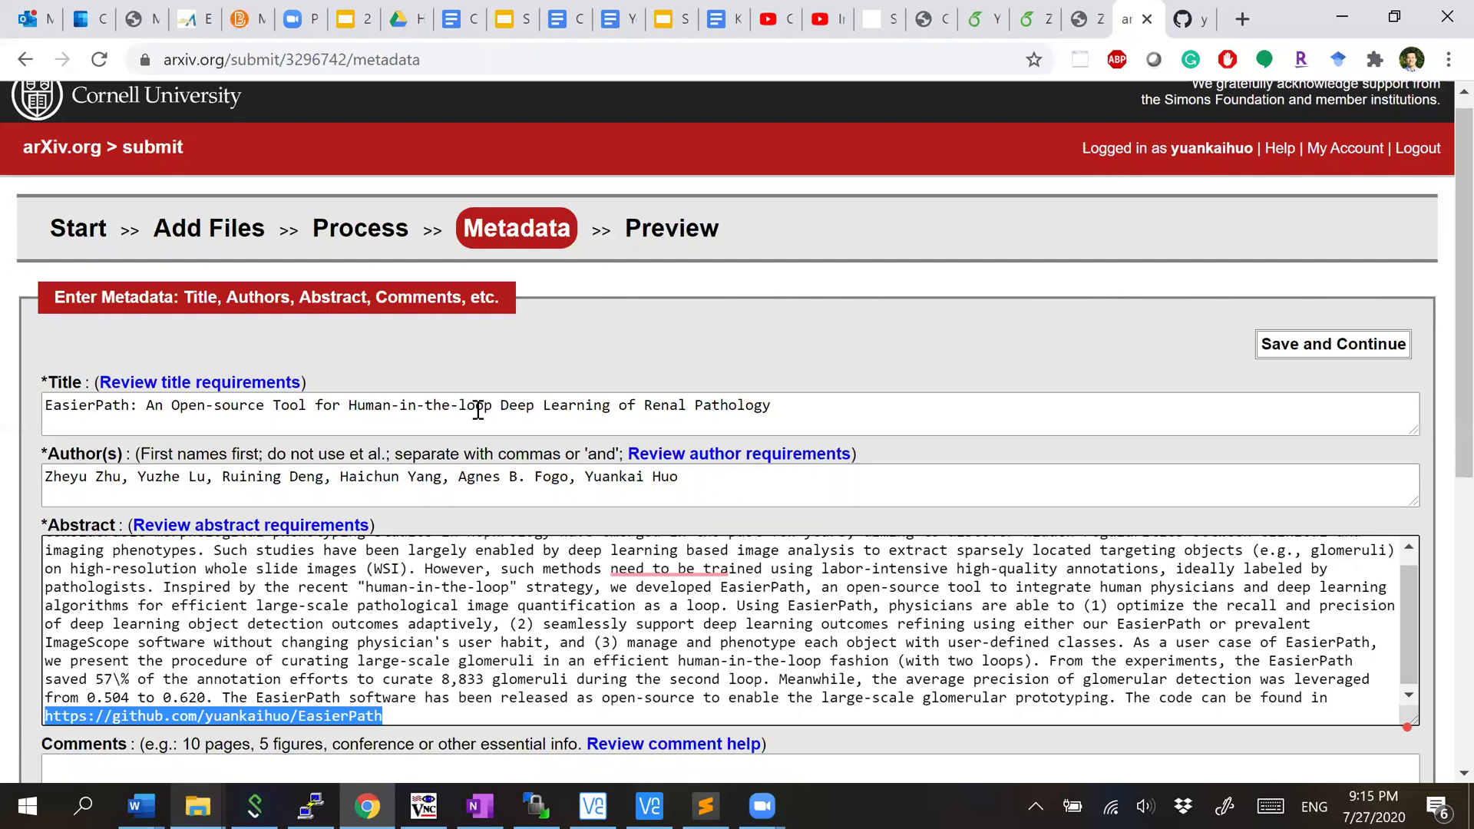
# Step: Remove the backslash in '57\%' so the abstract reads 'saved 57 %'
pyautogui.scroll(-6, 478, 411)
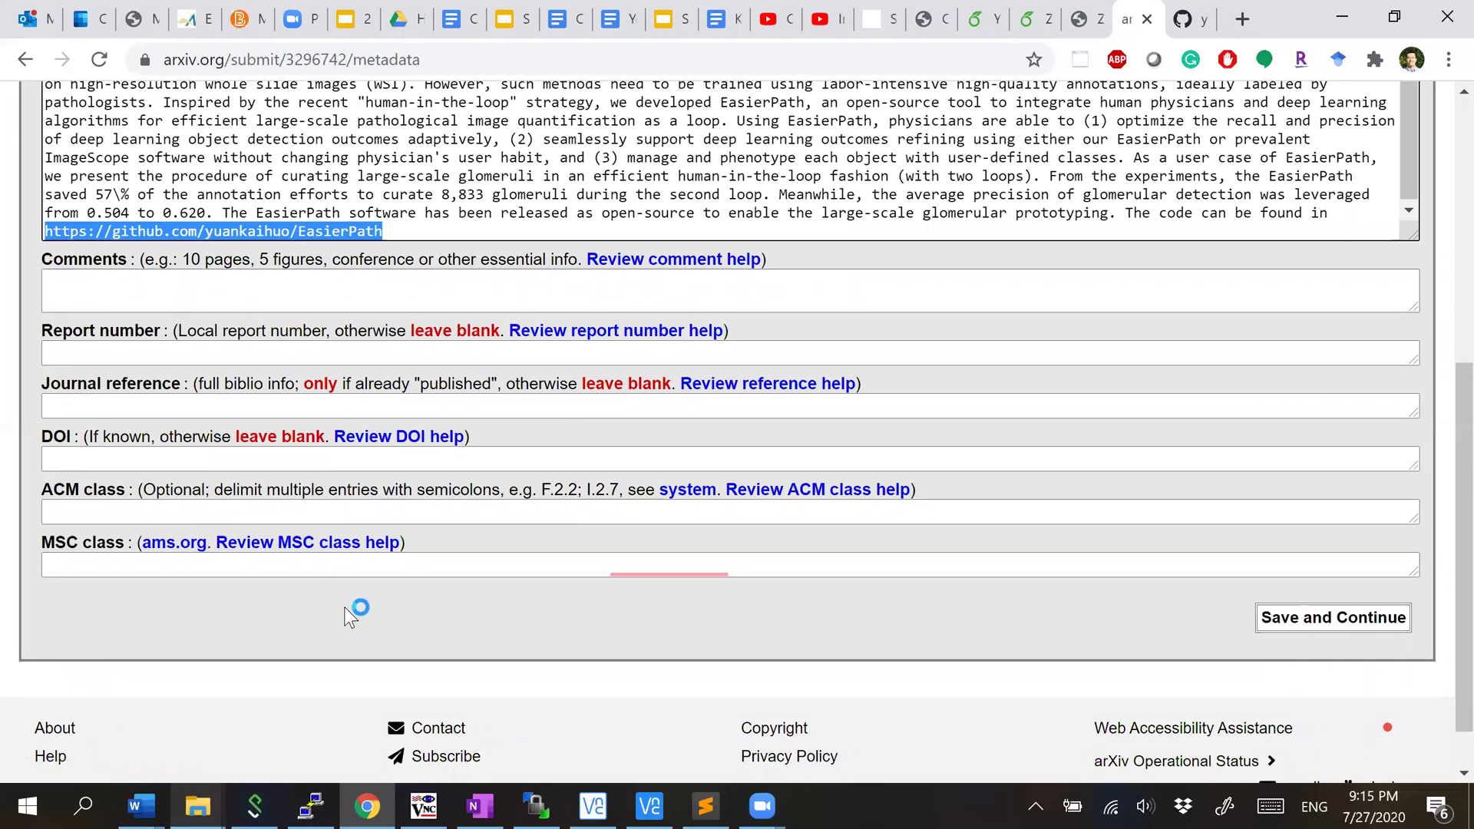
pyautogui.click(663, 298)
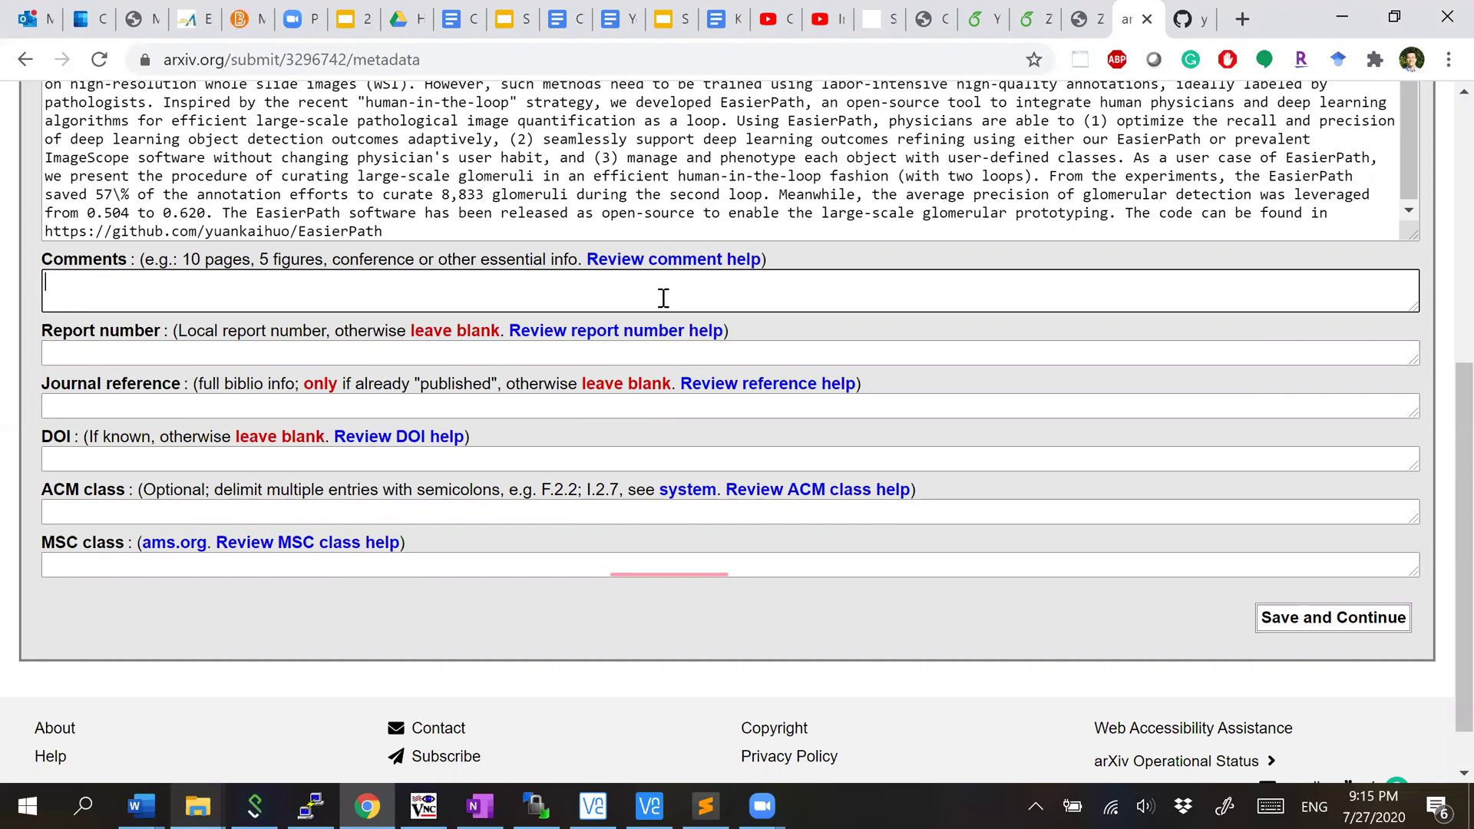
pyautogui.scroll(3, 663, 298)
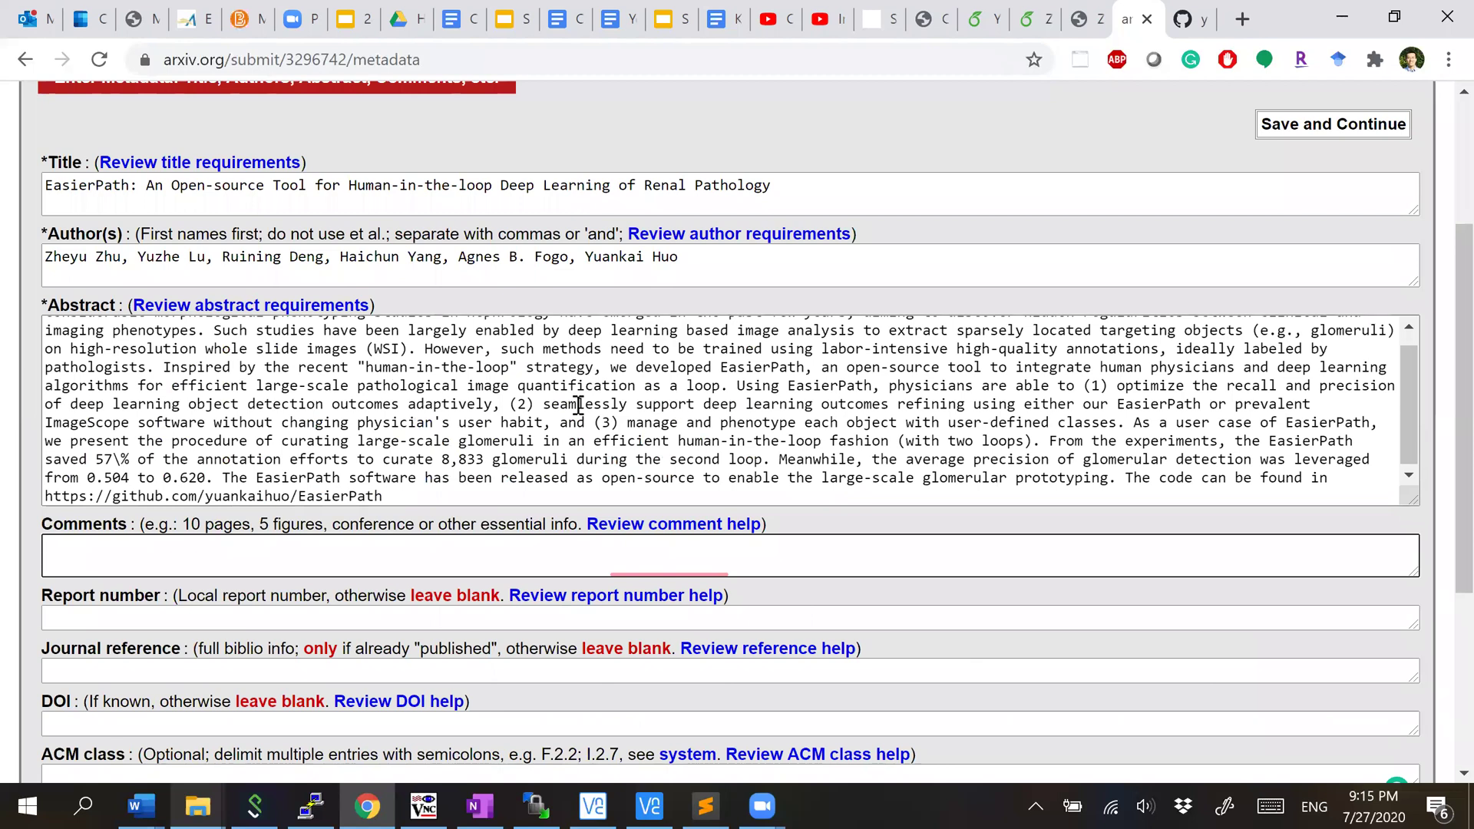
pyautogui.click(125, 460)
pyautogui.press('BackSpace')
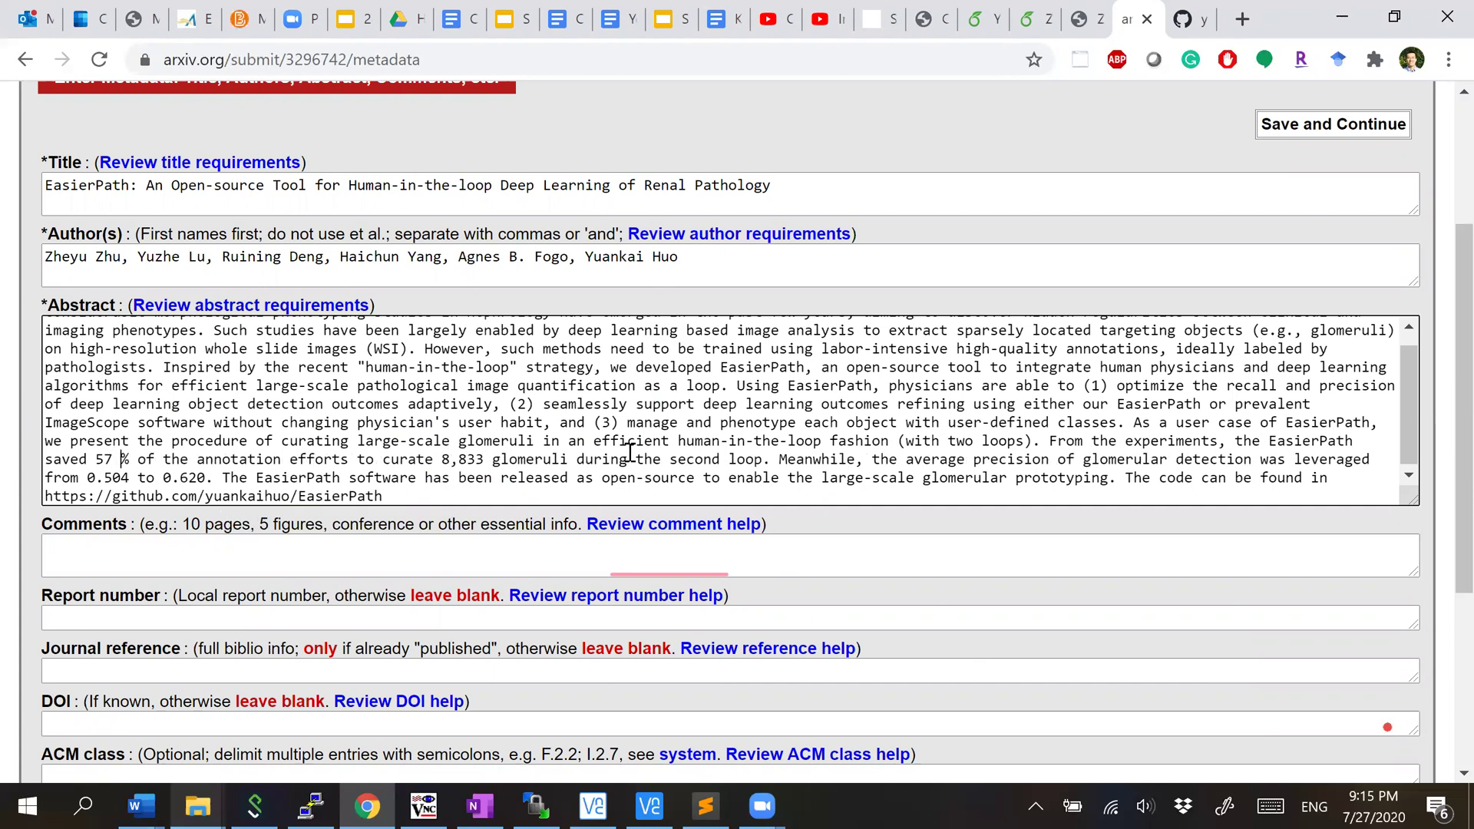
# Step: Compare the arXiv abstract against the paper PDF, then return to the metadata form
pyautogui.scroll(1, 629, 452)
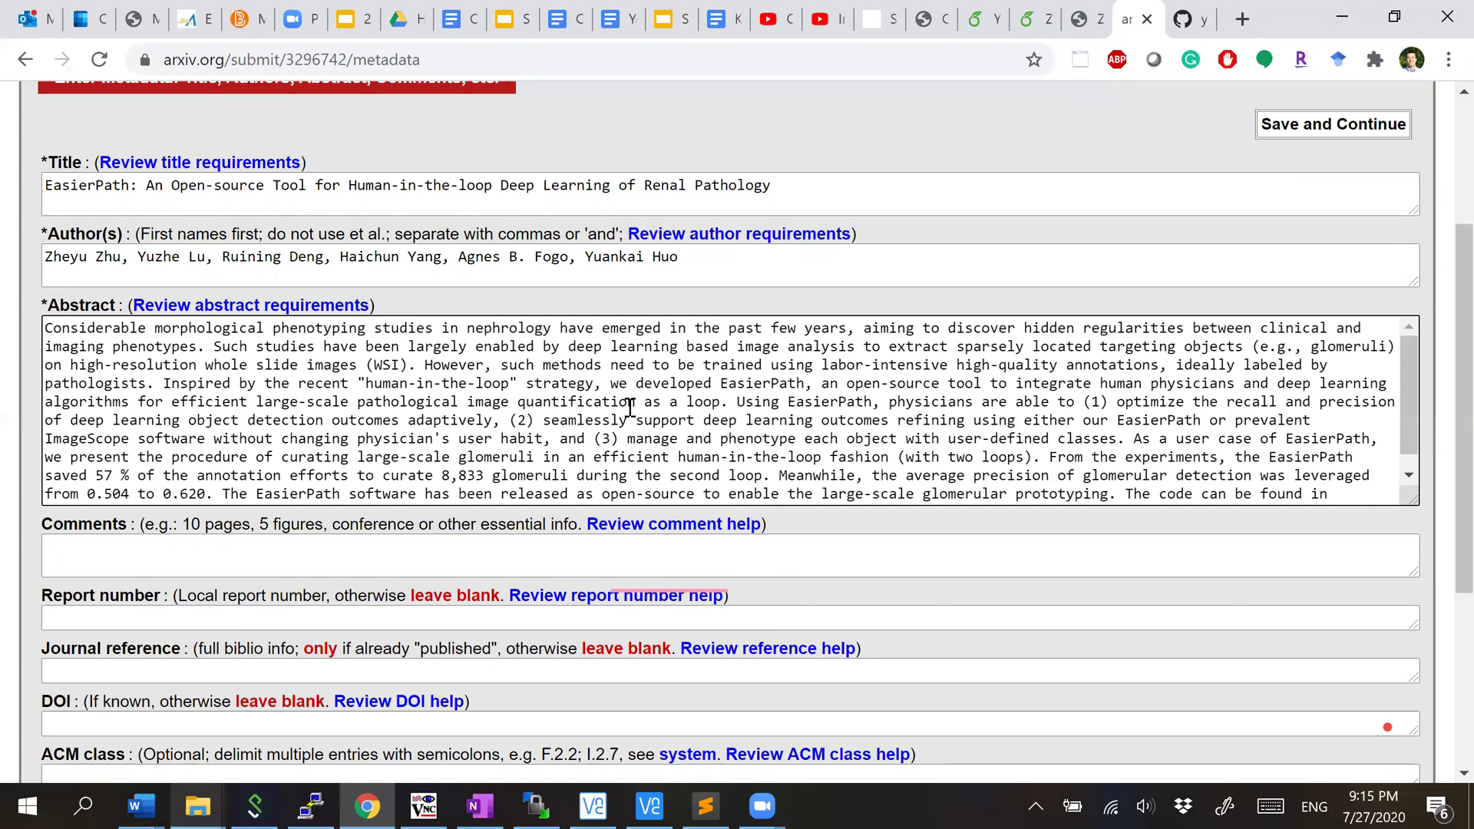
pyautogui.scroll(-1, 629, 407)
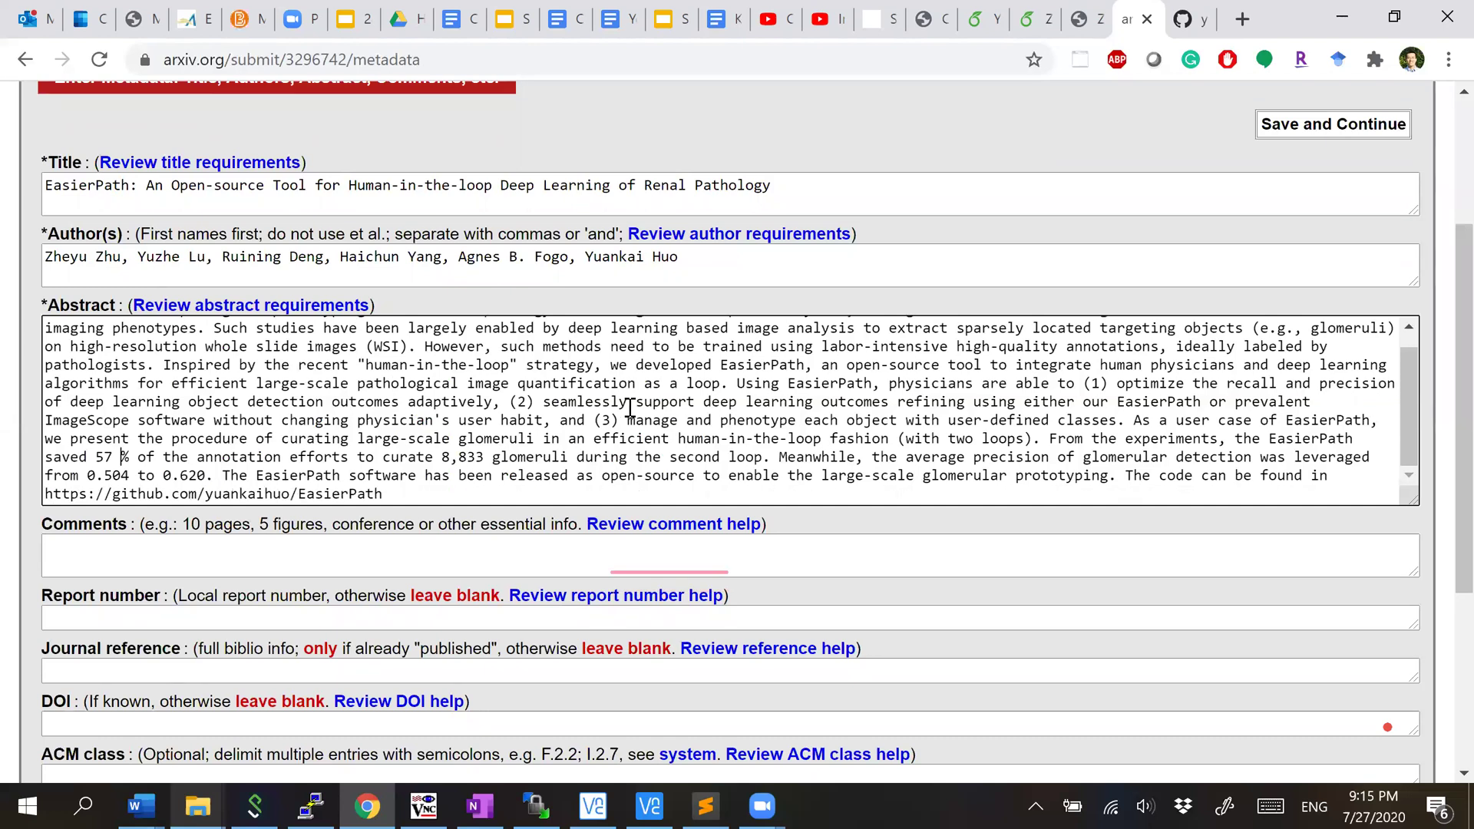
pyautogui.click(1094, 19)
pyautogui.scroll(-1, 933, 472)
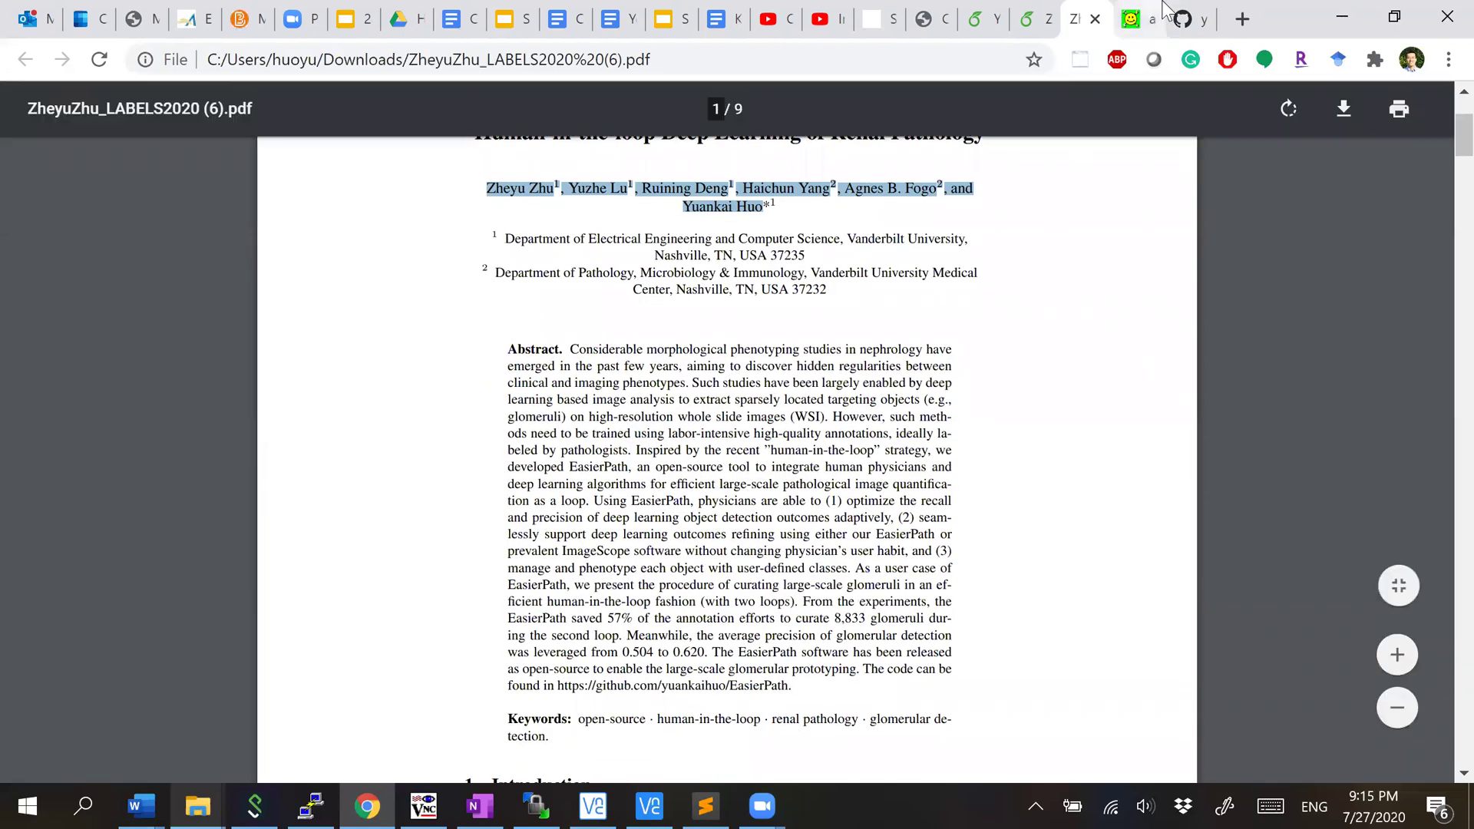
pyautogui.click(1133, 19)
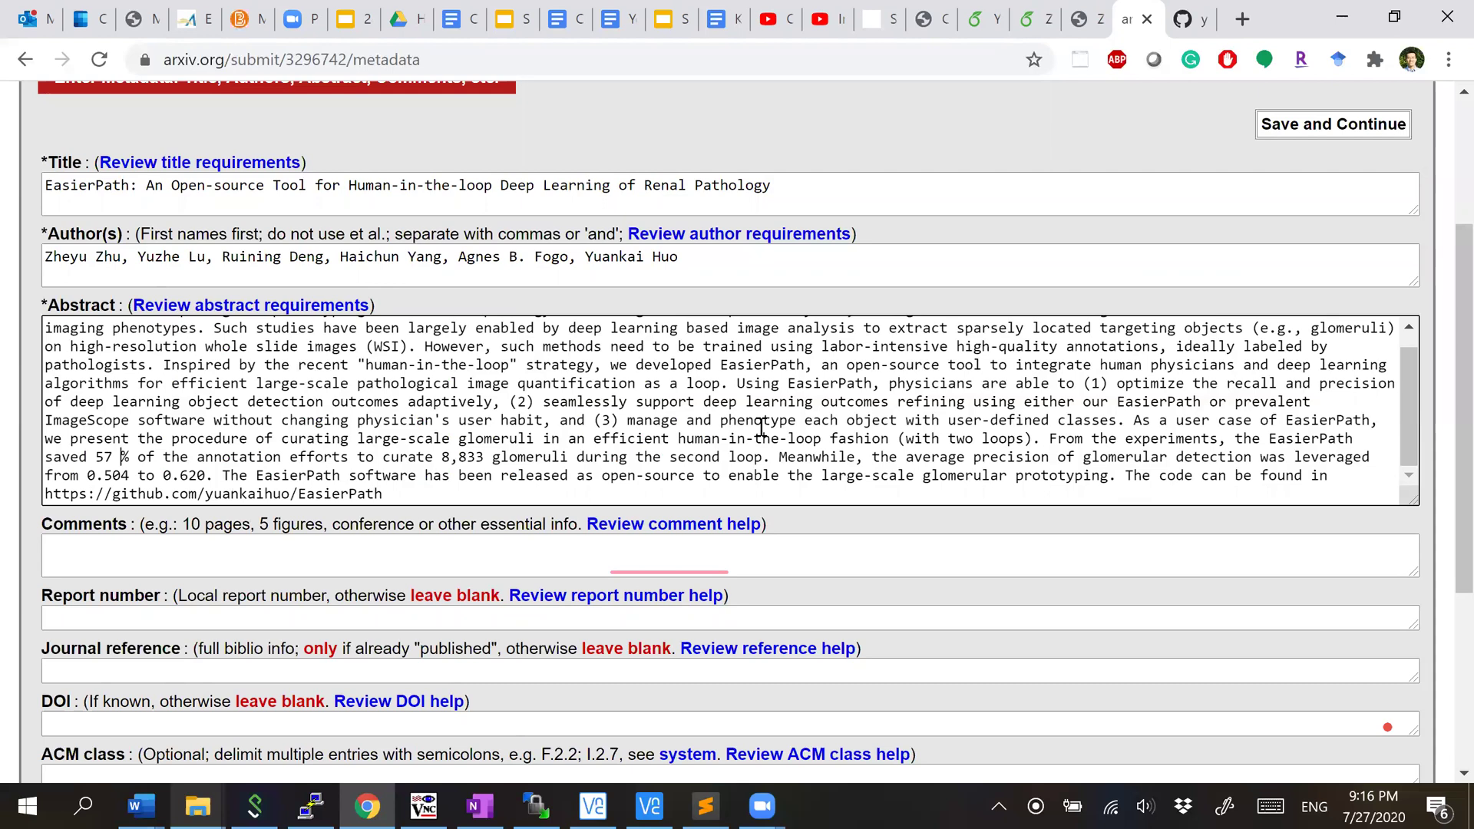
# Step: Search the Overleaf source for straight double quotes and rewrite GDG as ``GDG''
pyautogui.click(1045, 16)
pyautogui.click(708, 434)
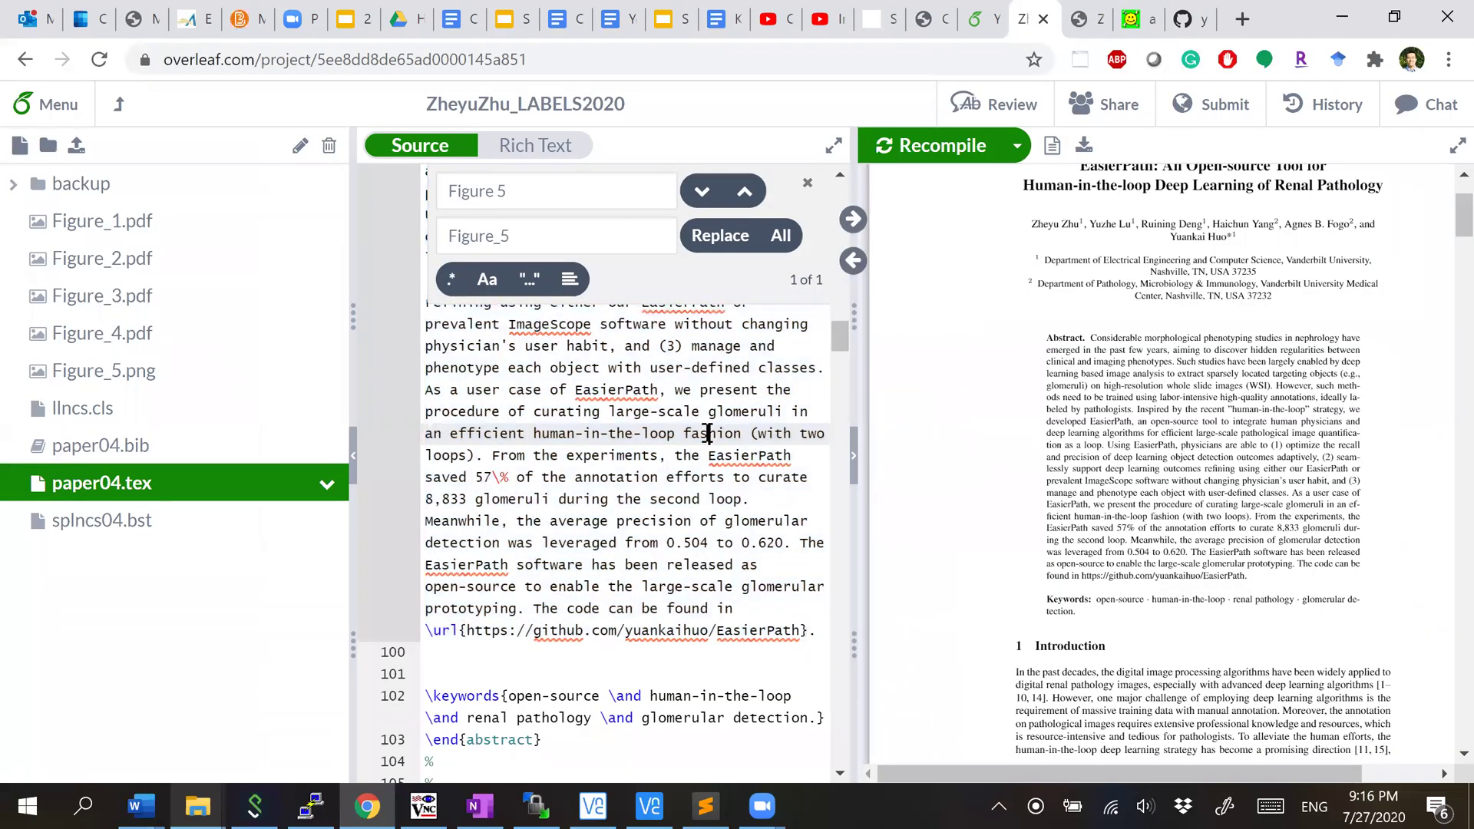
pyautogui.hotkey('ctrl', 'f')
pyautogui.write('"')
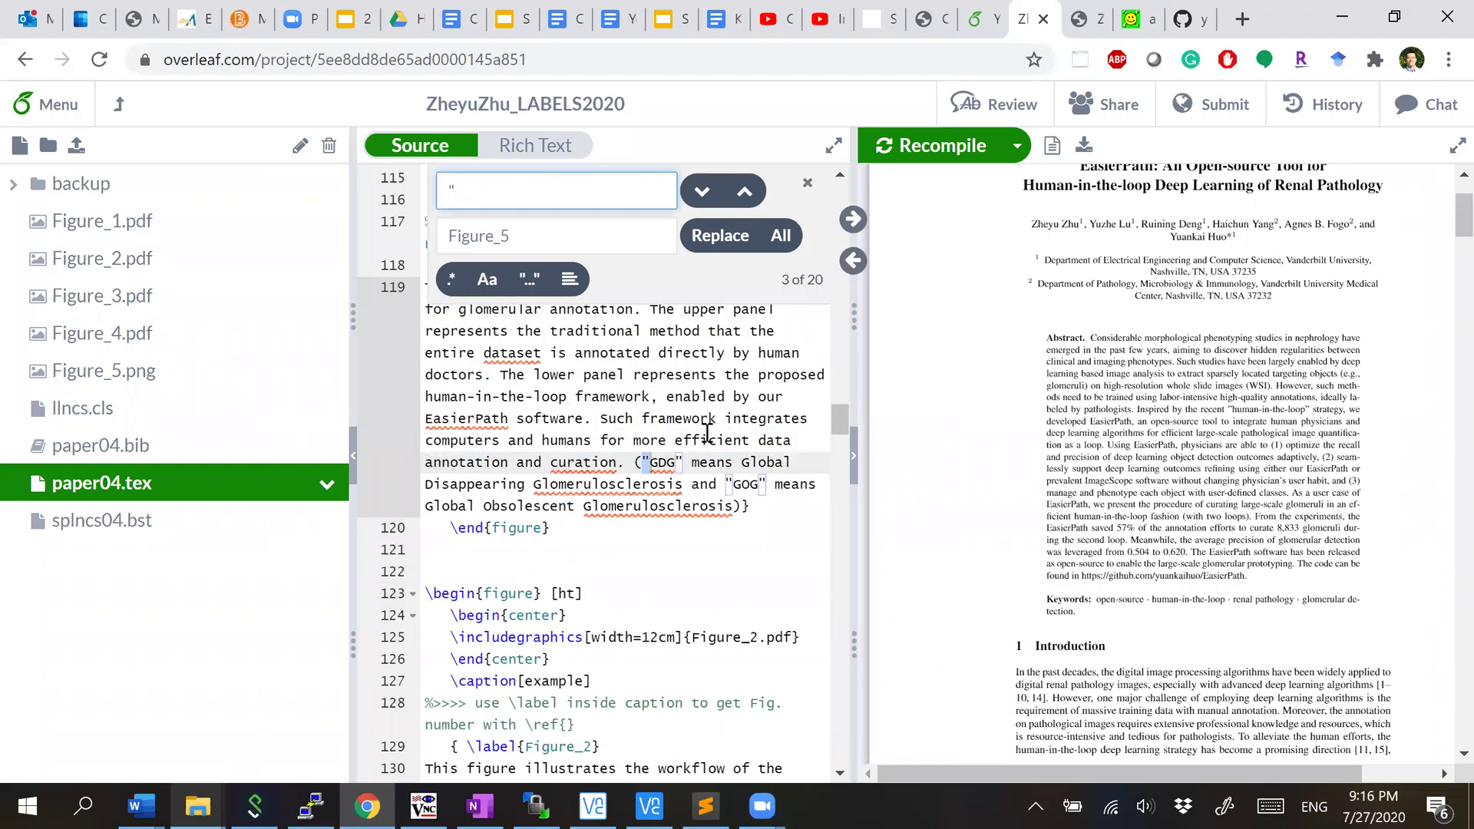
pyautogui.click(649, 460)
pyautogui.press('BackSpace')
pyautogui.write('``')
pyautogui.press('BackSpace')
pyautogui.write("''")
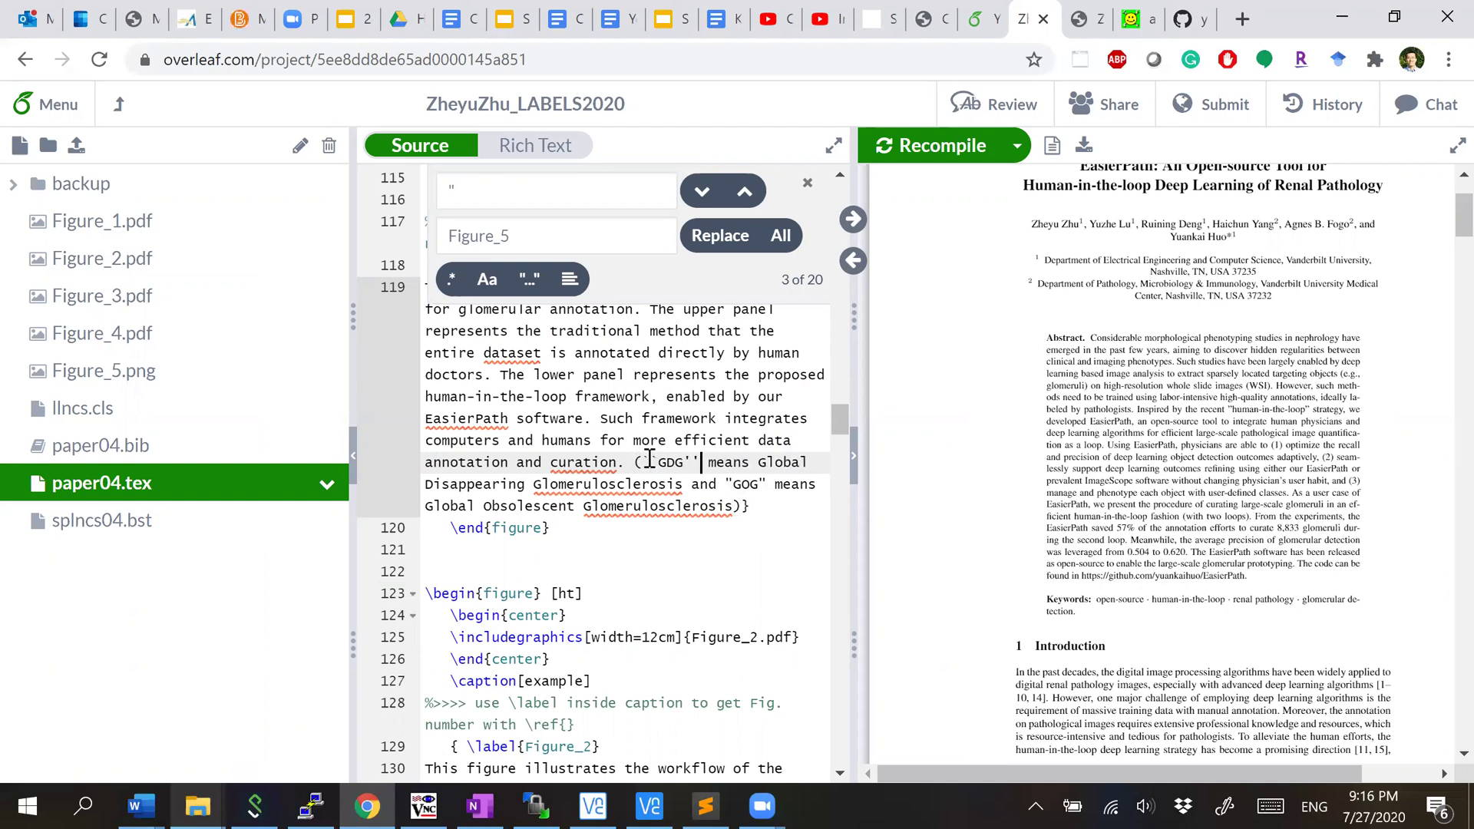
# Step: Replace the straight quotes around GOG and loop with LaTeX `` and '' quotes
pyautogui.click(705, 193)
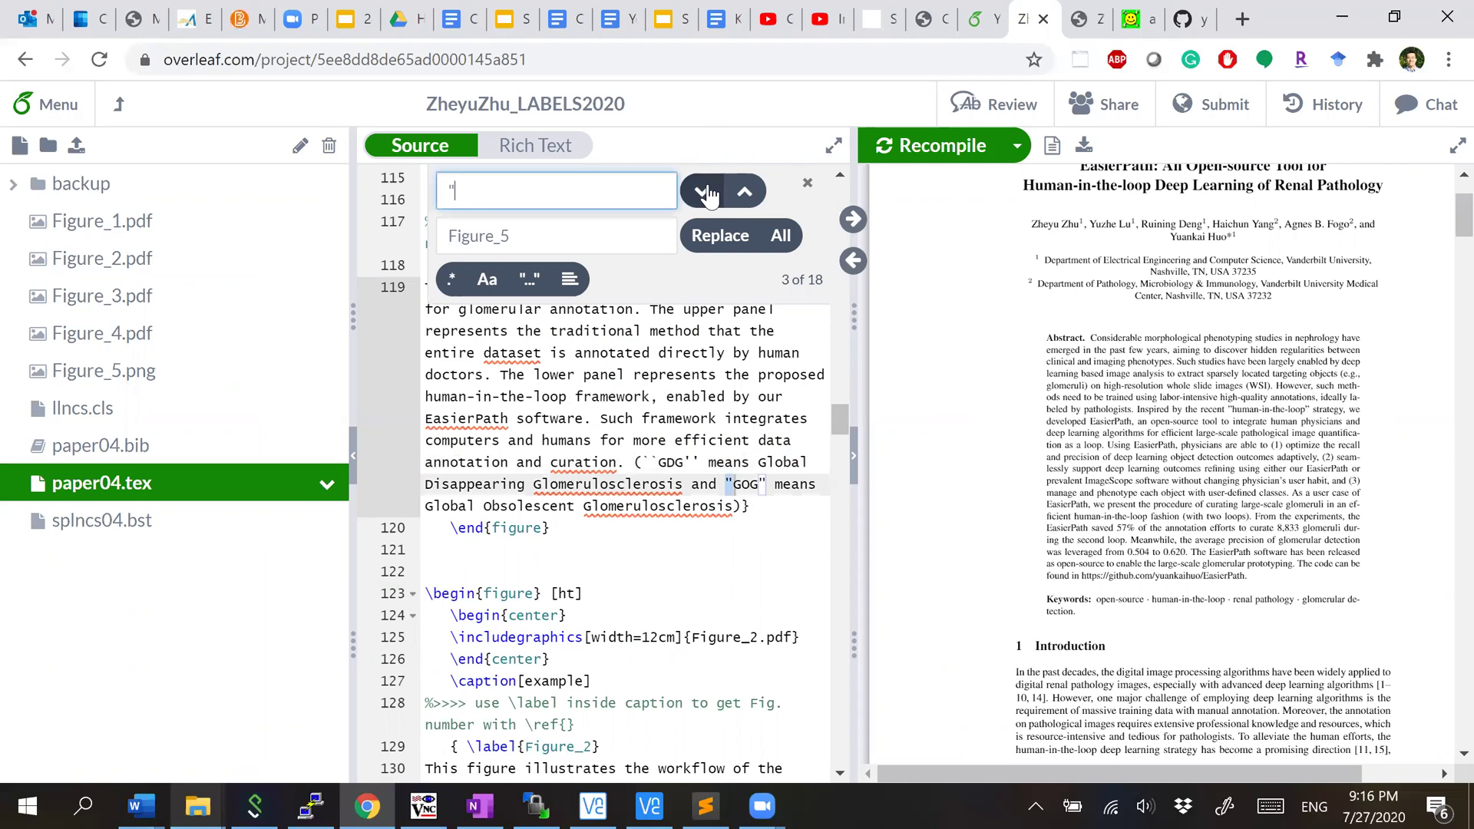
pyautogui.click(726, 485)
pyautogui.press('BackSpace')
pyautogui.write('``')
pyautogui.press('Delete')
pyautogui.write("''")
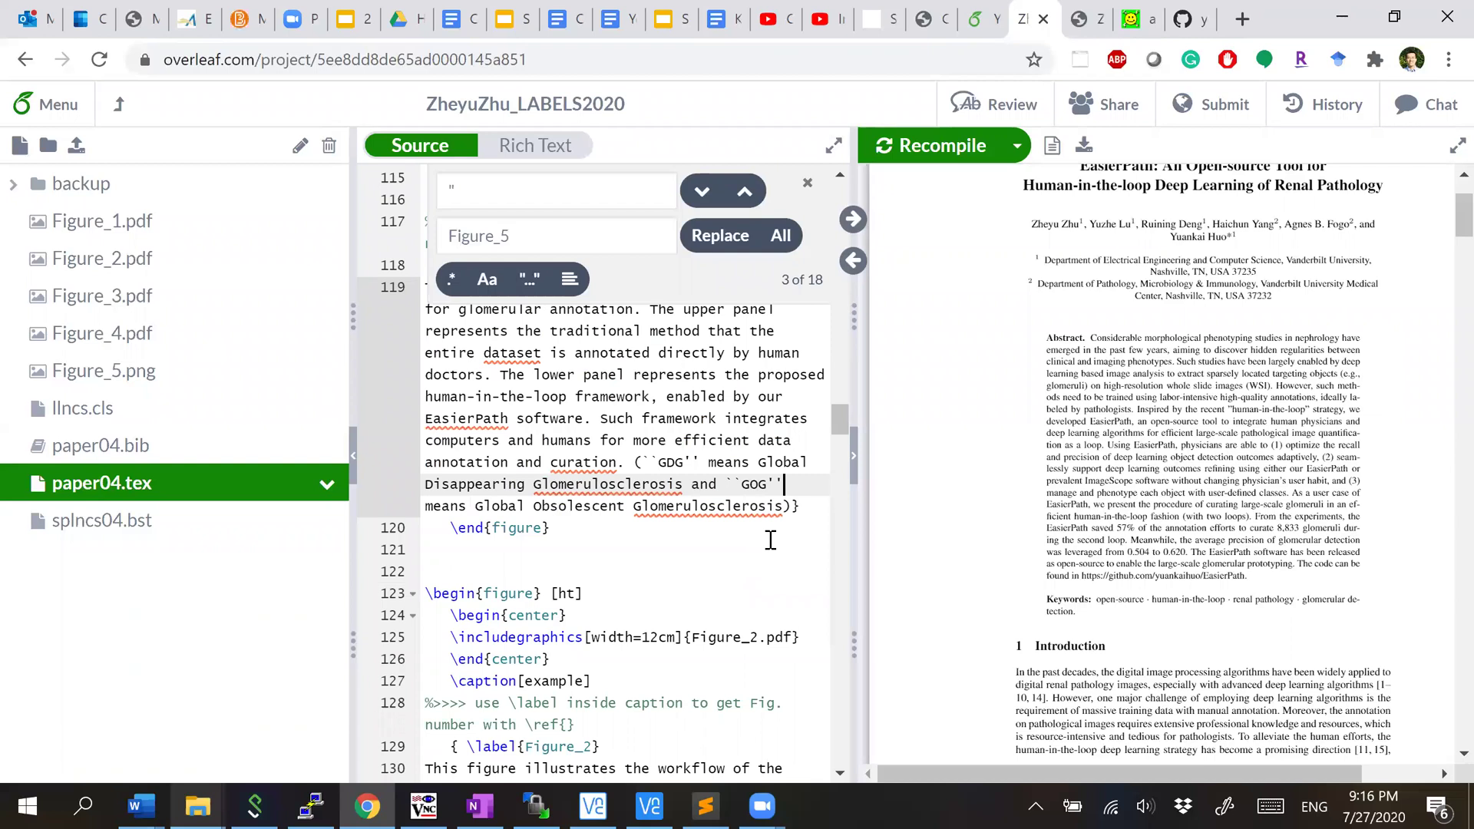
pyautogui.click(701, 192)
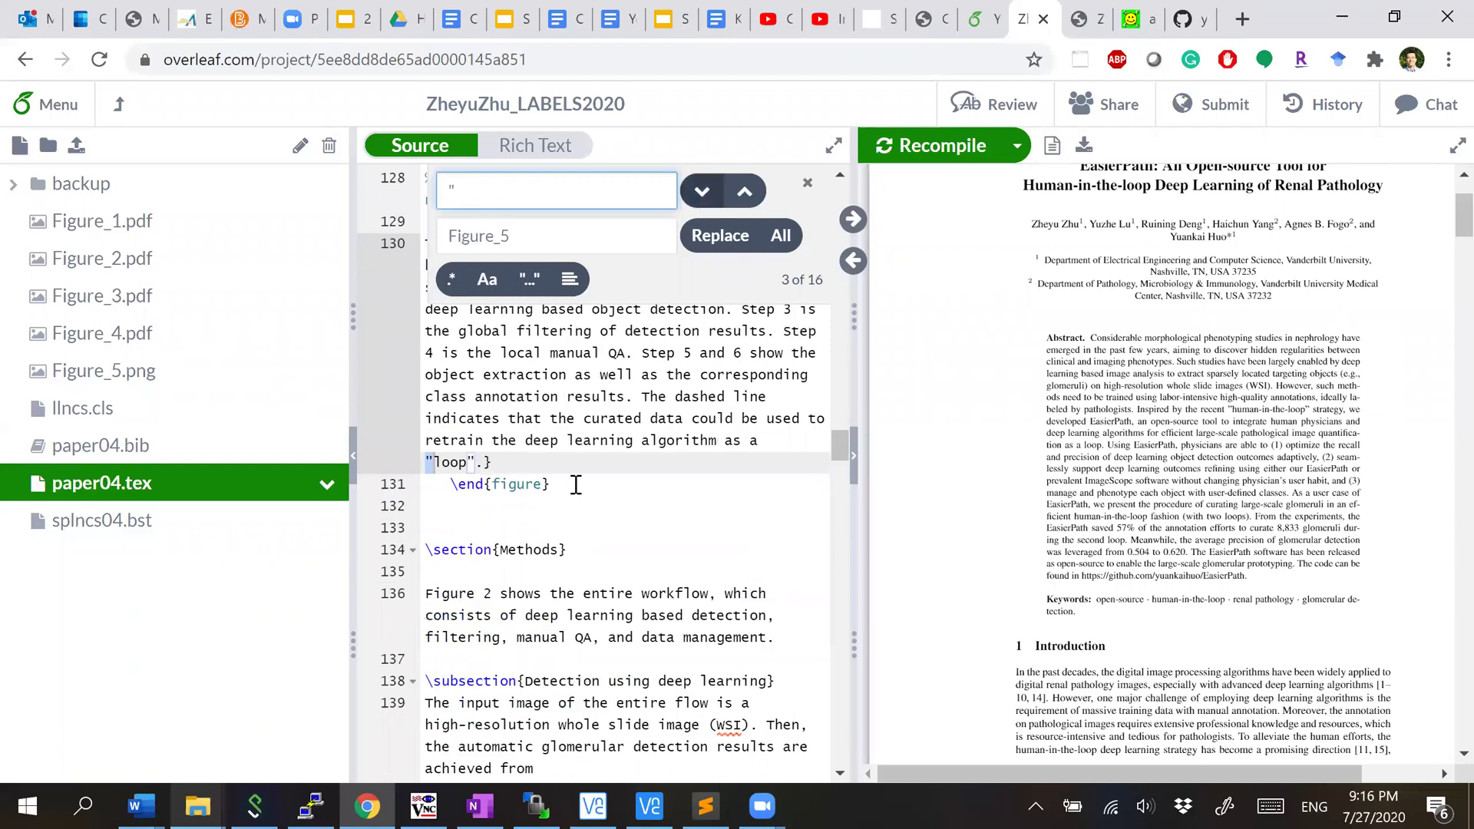
pyautogui.click(435, 461)
pyautogui.press('BackSpace')
pyautogui.press('BackSpace')
pyautogui.write('`')
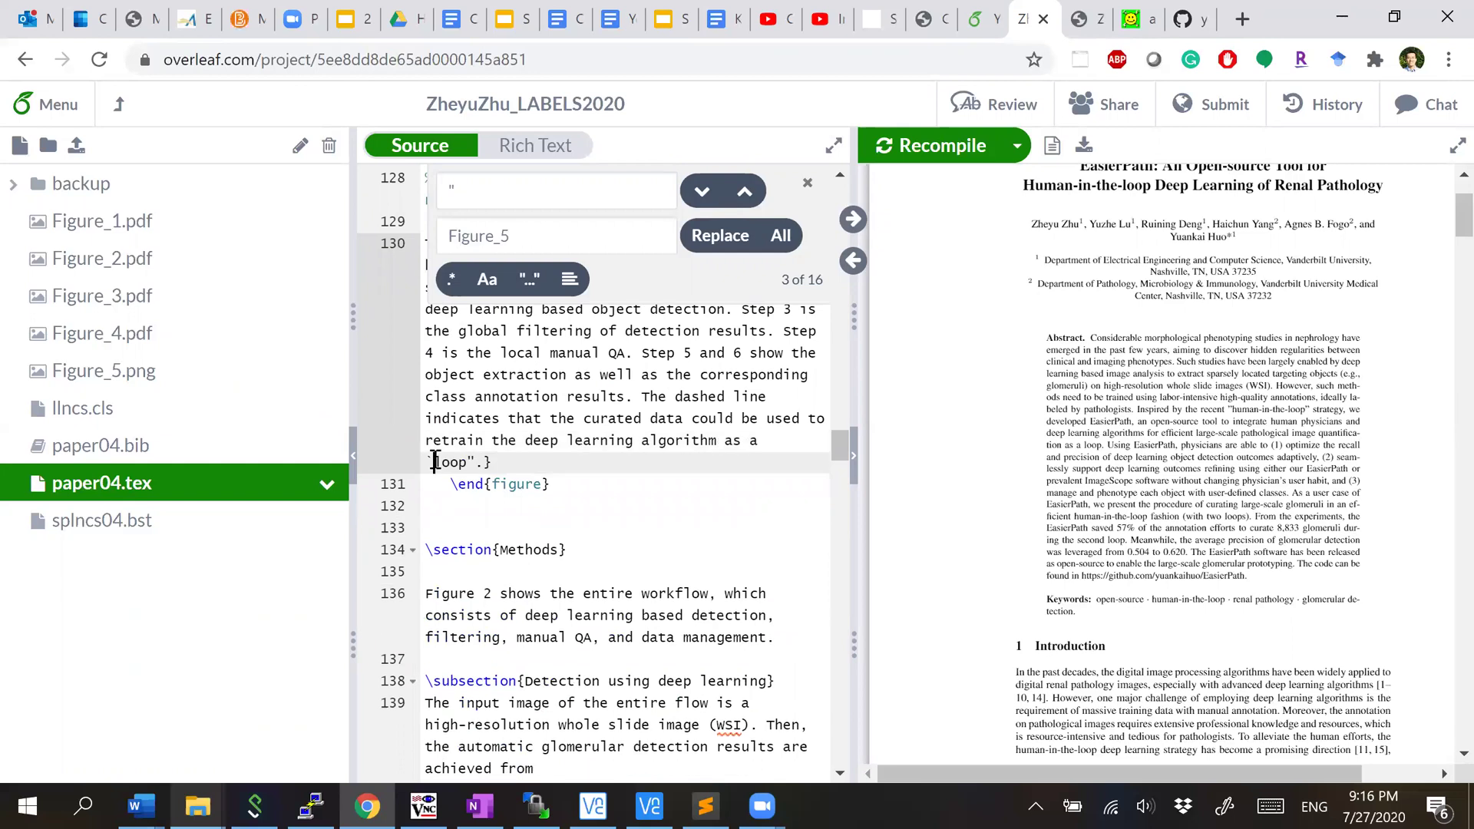
pyautogui.write(' `')
pyautogui.write("'")
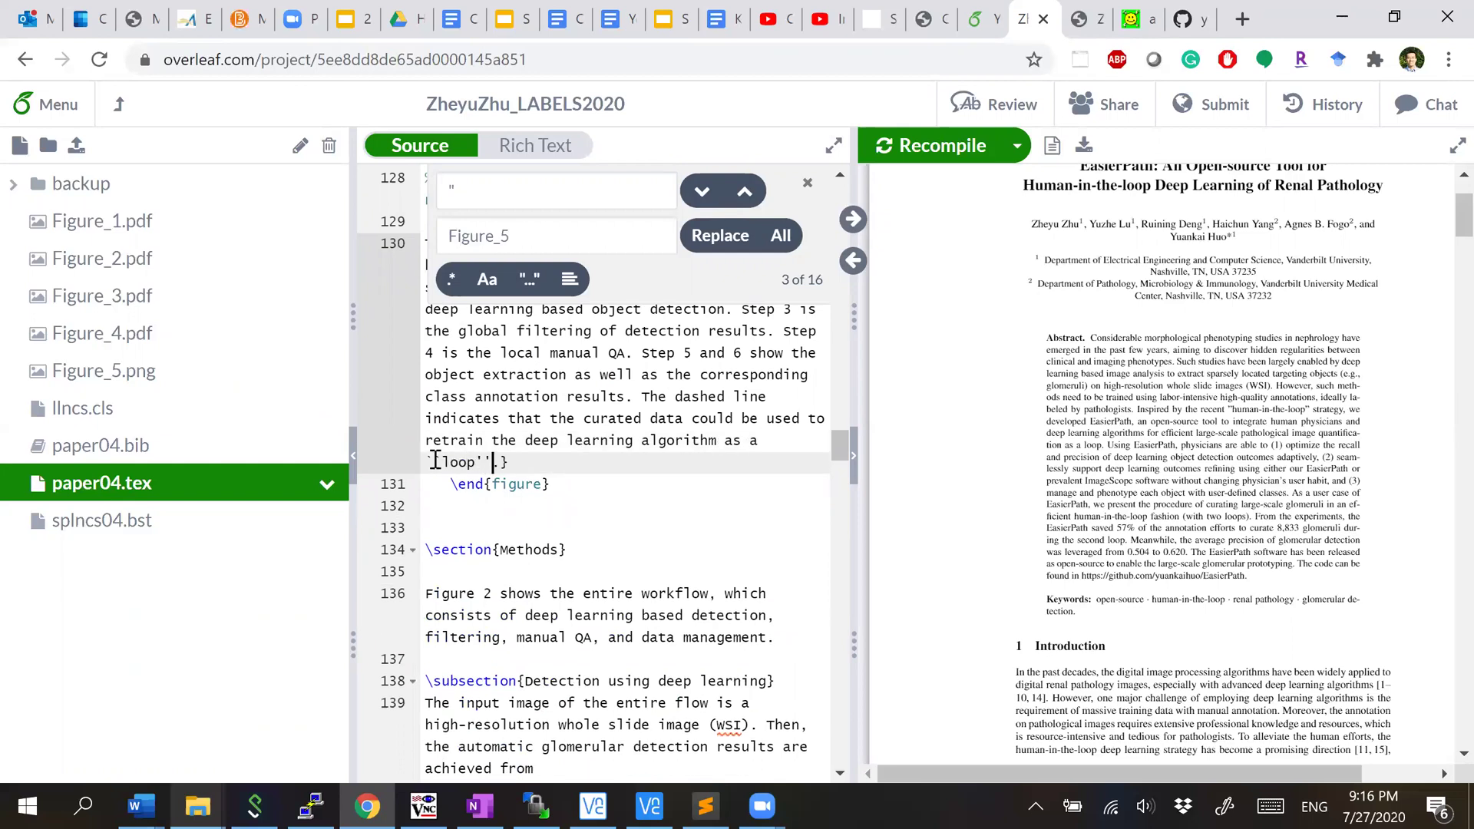
# Step: Save the arXiv metadata and continue to the preview showing title, six authors and abstract
pyautogui.click(1196, 6)
pyautogui.click(1138, 18)
pyautogui.scroll(-4, 871, 506)
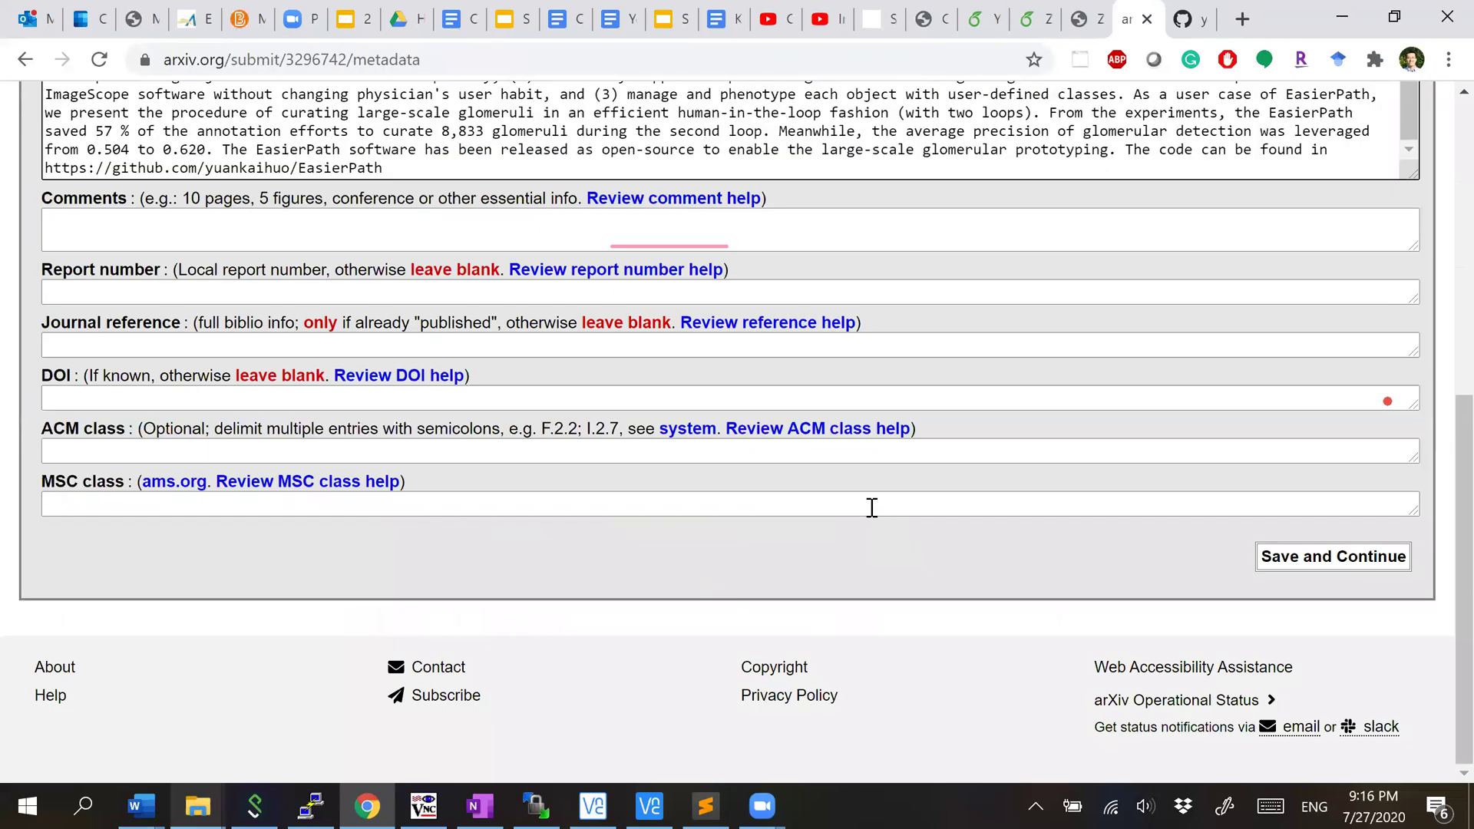
pyautogui.scroll(1, 871, 507)
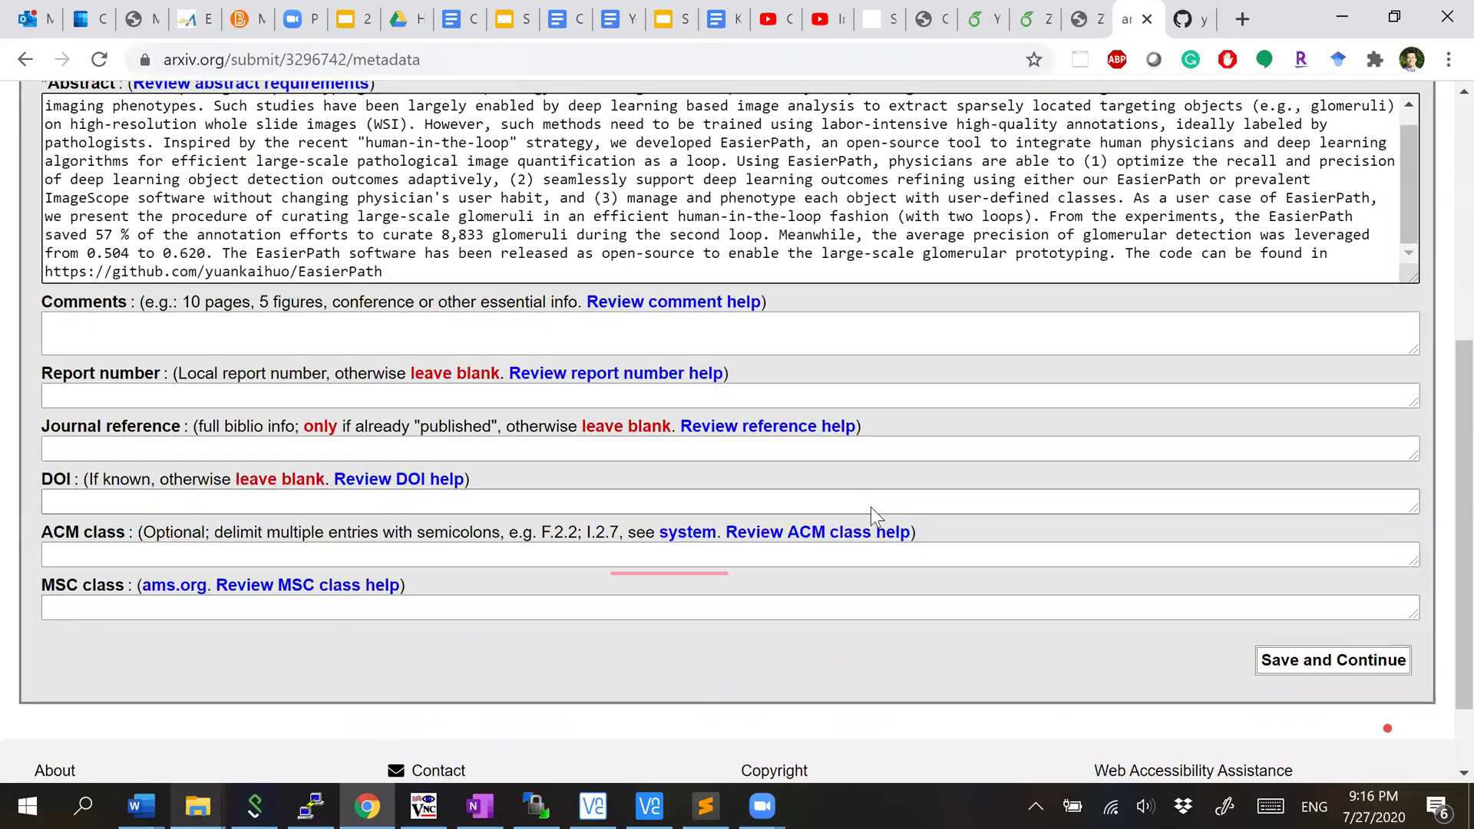
pyautogui.click(1298, 660)
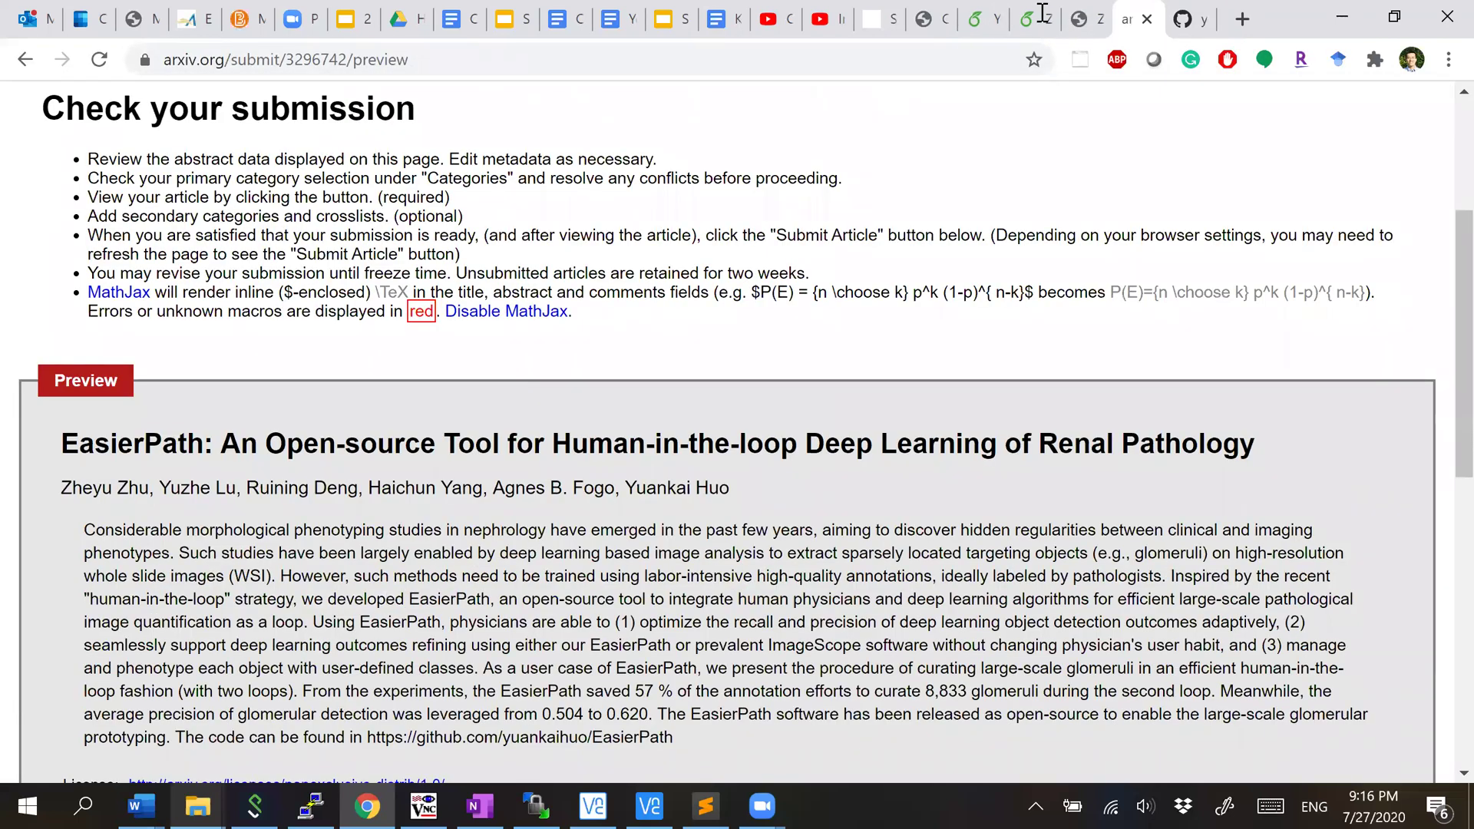
# Step: Replace the straight quotes around Save Patch with LaTeX `` and '' quotes
pyautogui.click(1038, 17)
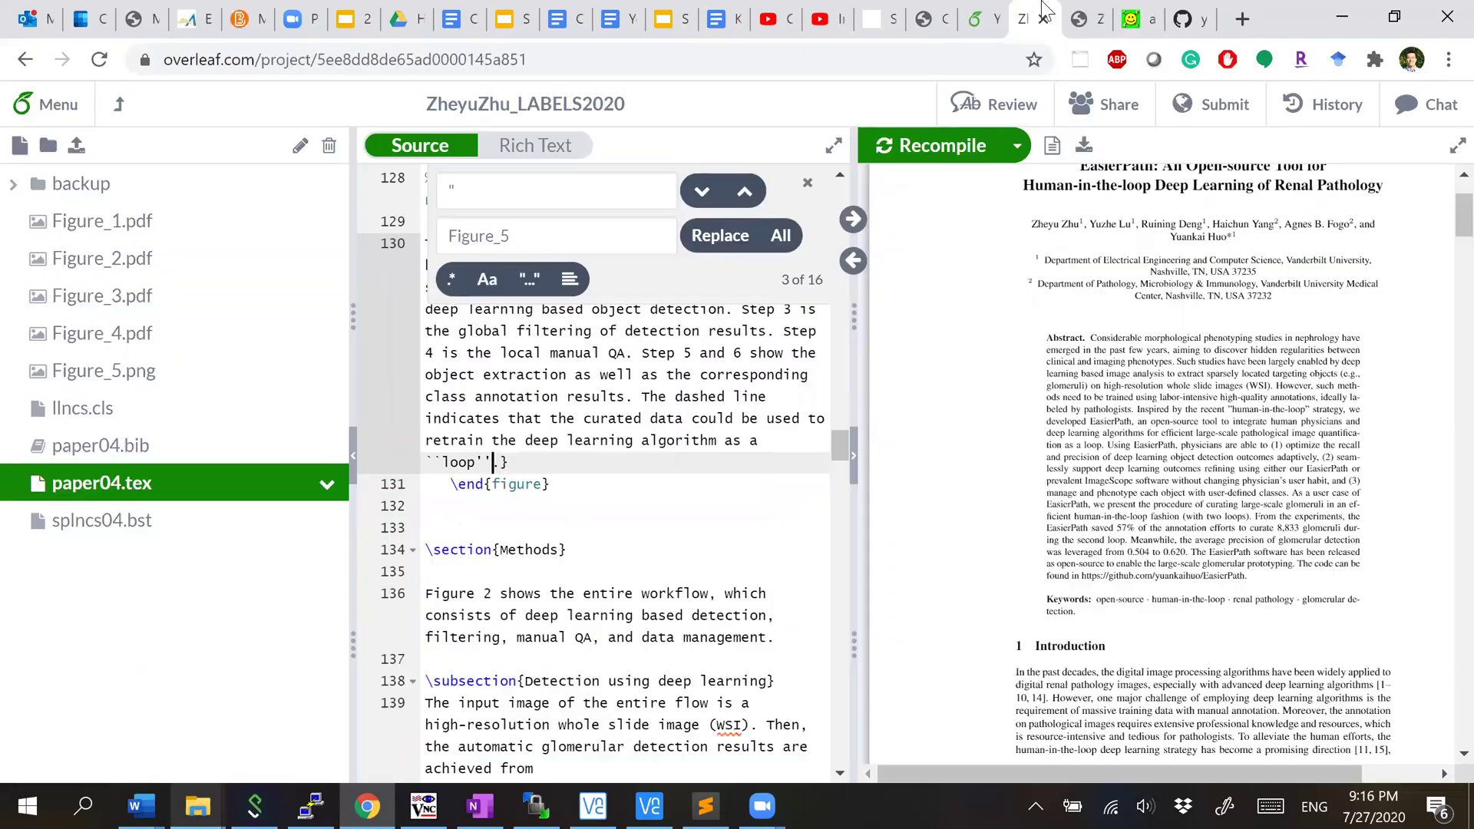
pyautogui.click(701, 192)
pyautogui.click(692, 463)
pyautogui.press('BackSpace')
pyautogui.write('``')
pyautogui.press('BackSpace')
pyautogui.write("'' in")
# Step: Convert the straight quotes around Thresh Up and Thresh Down to LaTeX `` '' quotes
pyautogui.click(699, 200)
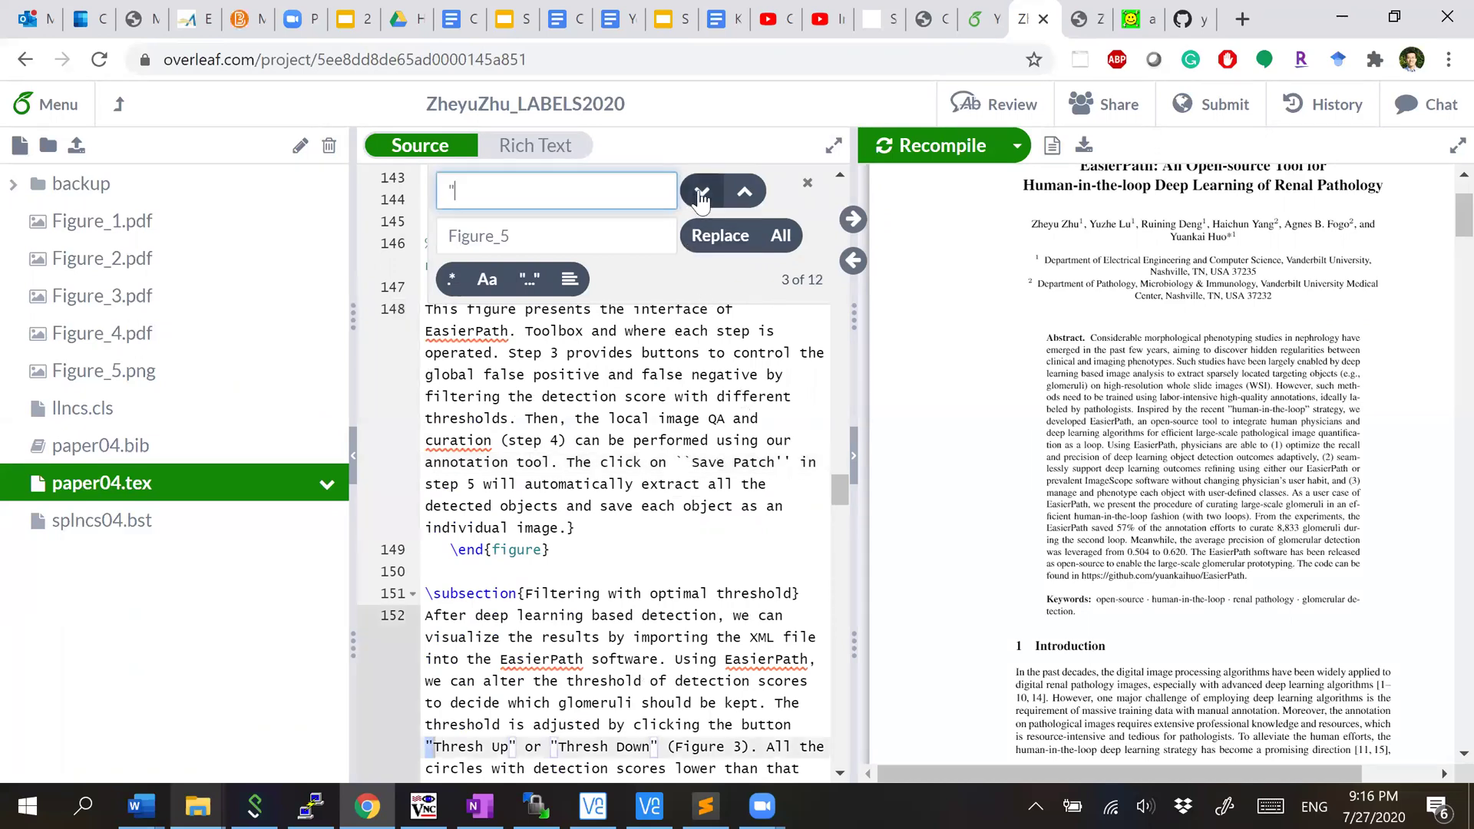
pyautogui.click(704, 202)
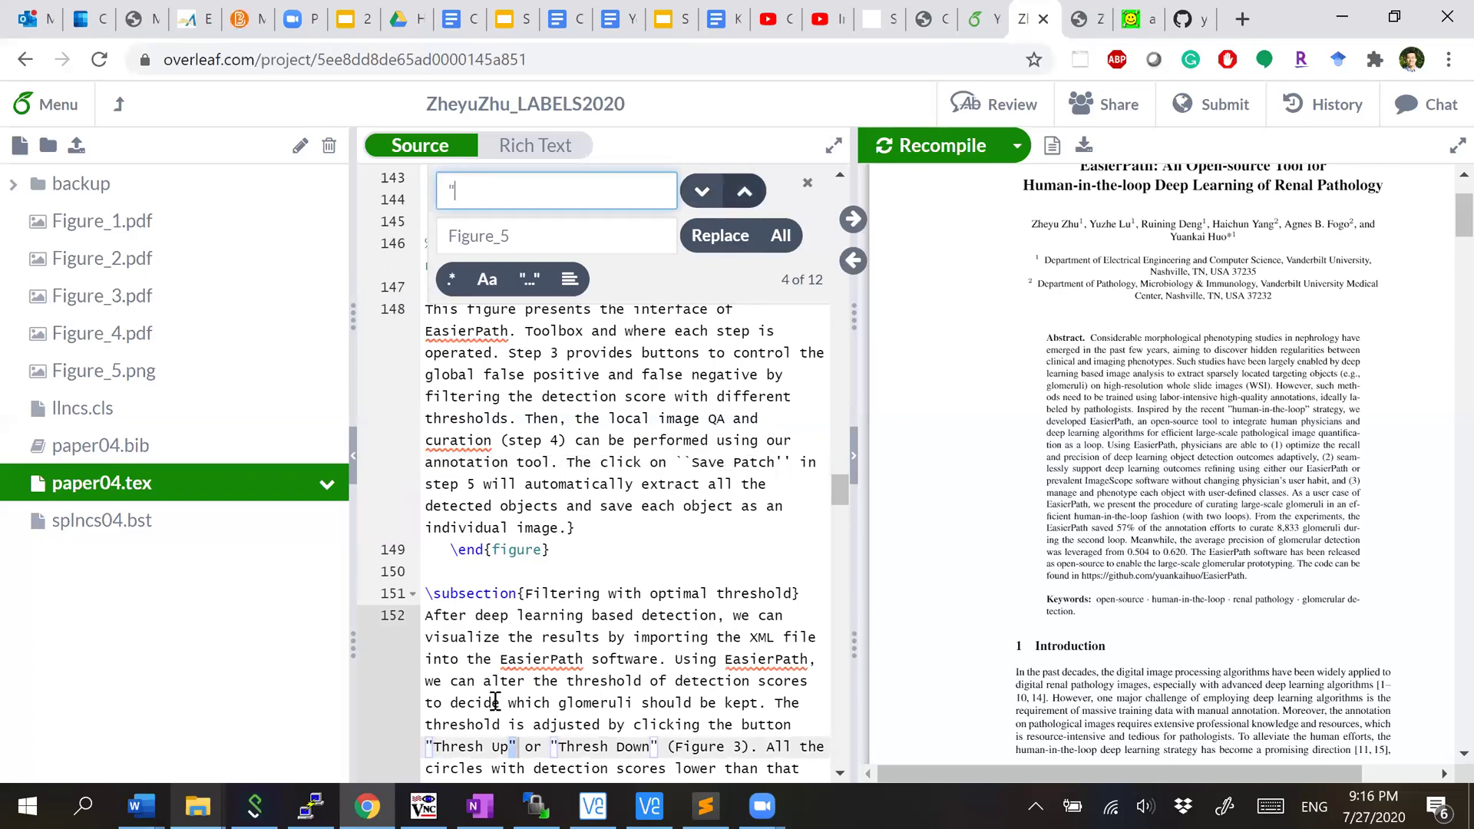
pyautogui.scroll(-1, 523, 608)
pyautogui.scroll(-2, 523, 609)
pyautogui.click(432, 590)
pyautogui.press('BackSpace')
pyautogui.write('``')
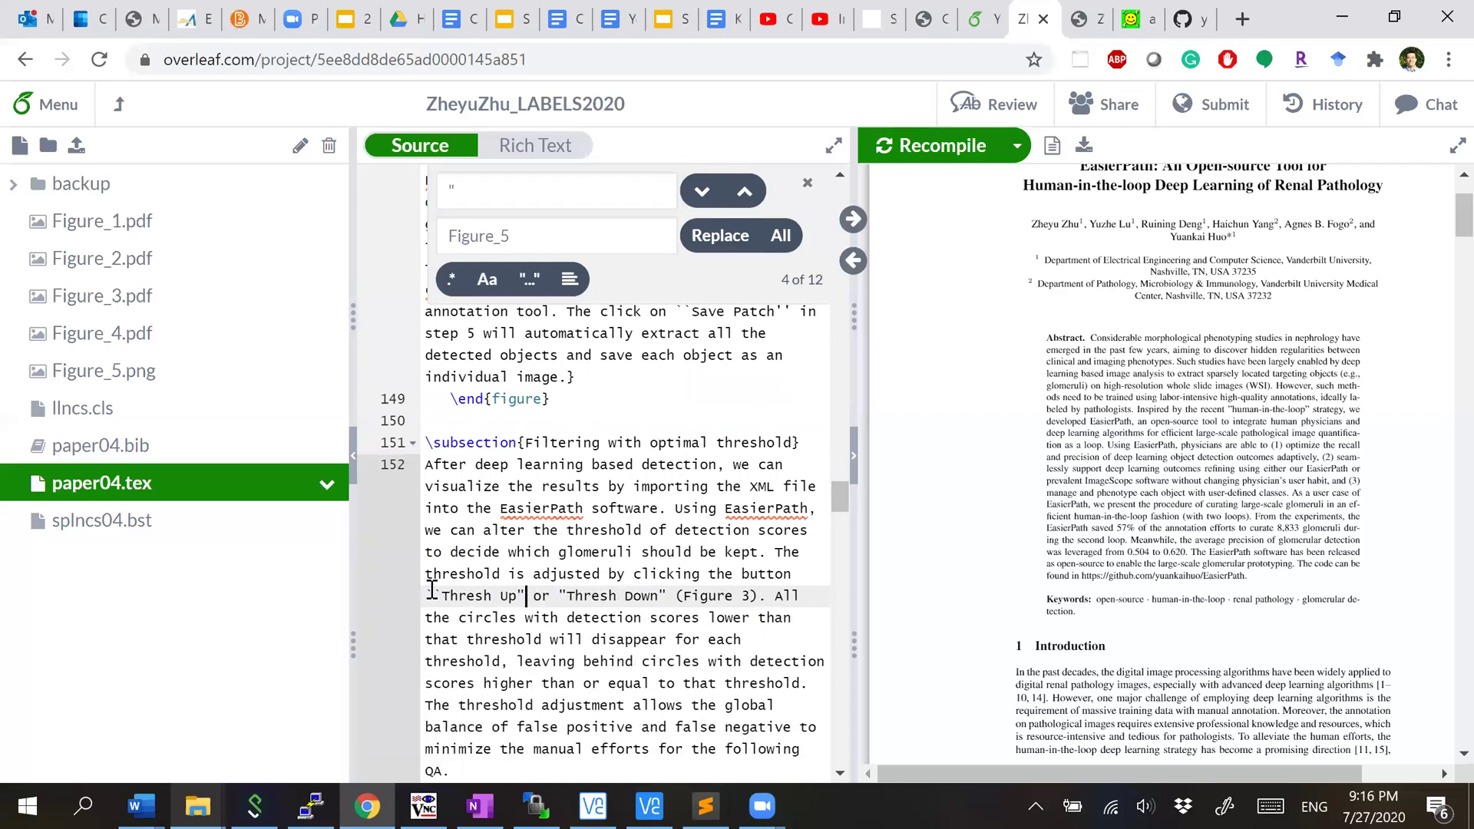
pyautogui.press('Left')
pyautogui.press('BackSpace')
pyautogui.write("''")
pyautogui.press('Right')
pyautogui.press('Right')
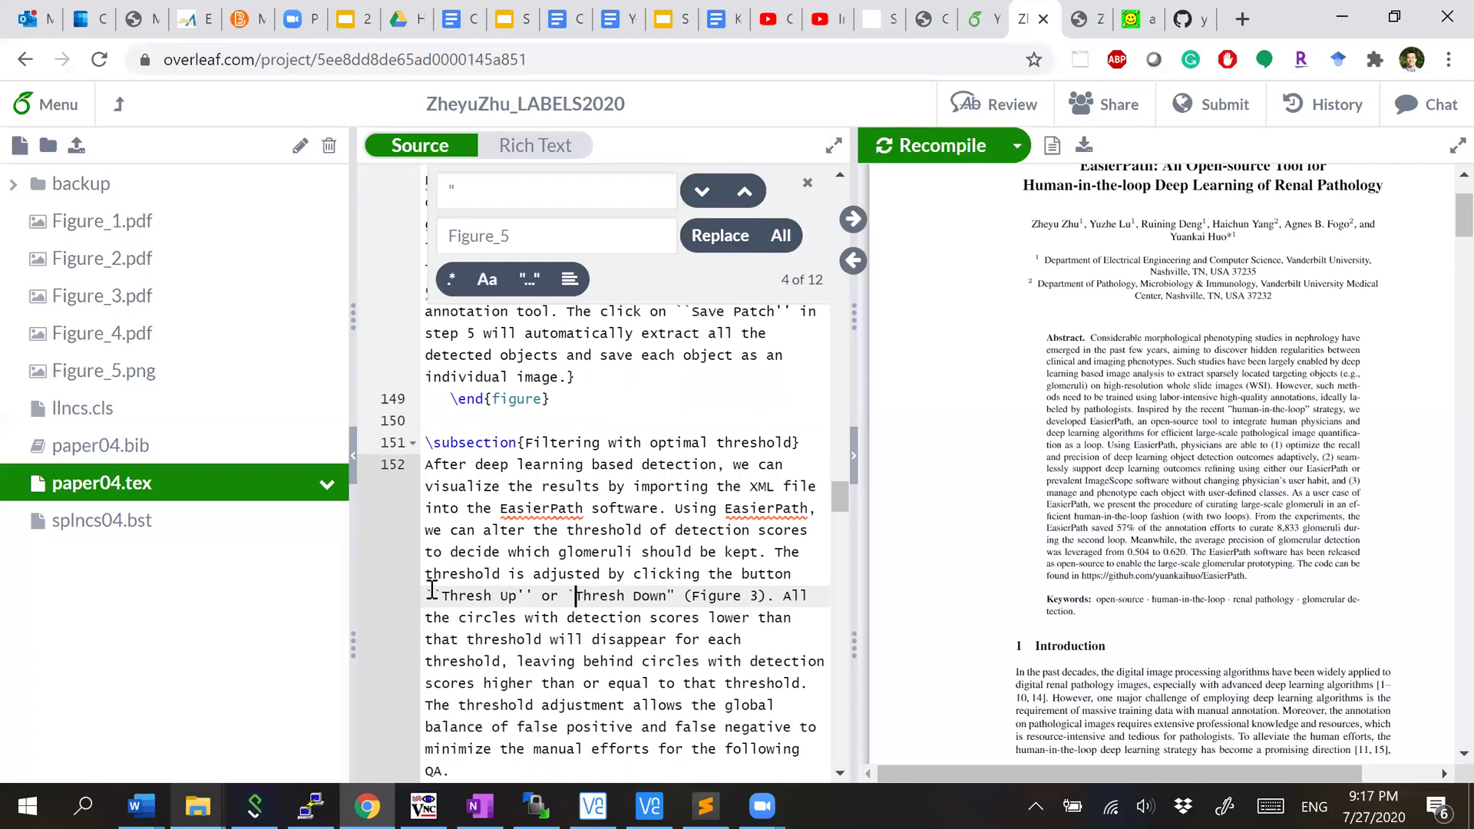
pyautogui.write('`')
pyautogui.press('Right')
pyautogui.press('Right')
pyautogui.press('Right')
pyautogui.press('Right')
pyautogui.press('Right')
pyautogui.press('Right')
pyautogui.press('BackSpace')
pyautogui.write("''")
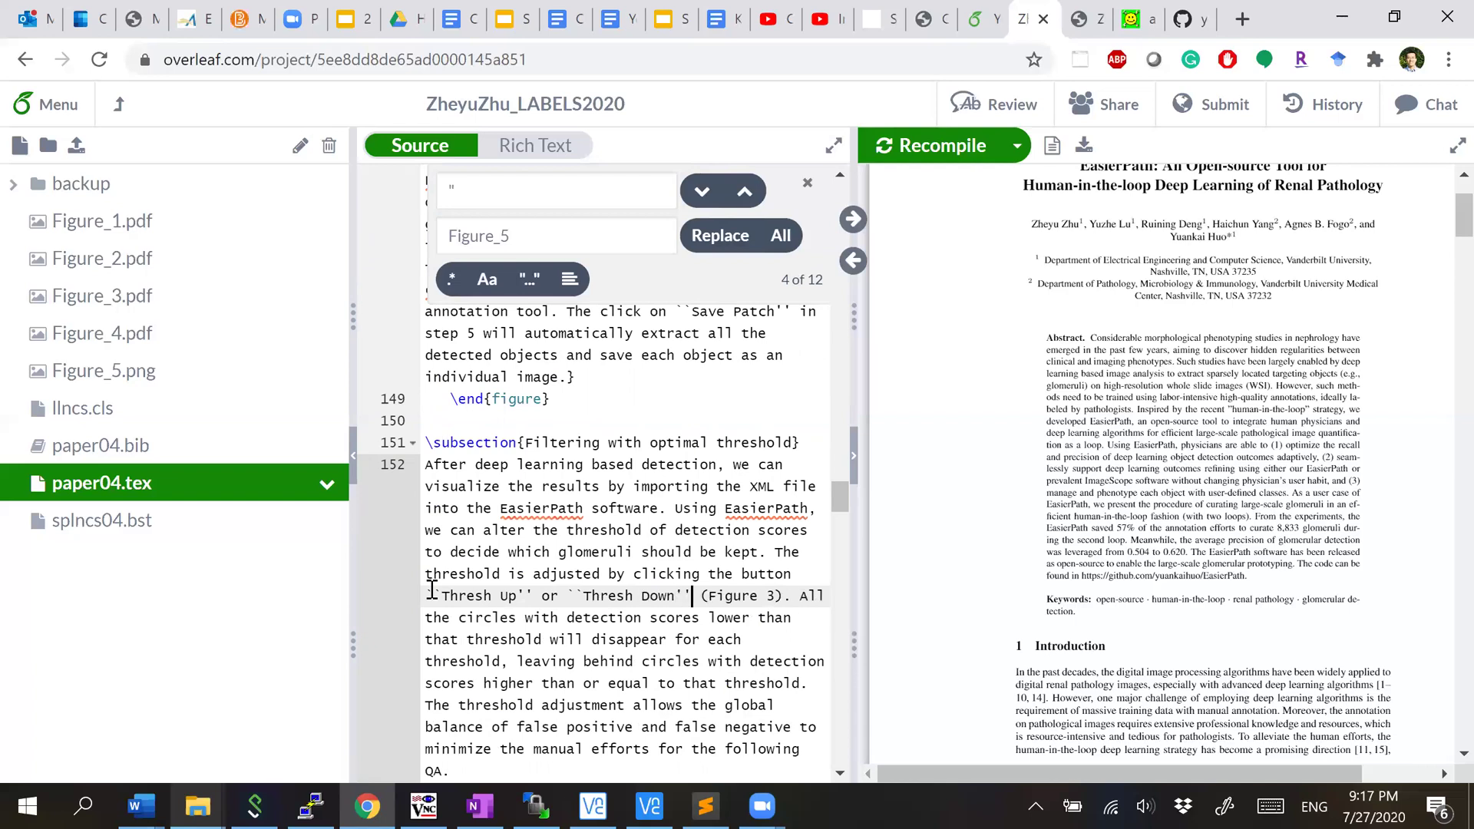
# Step: Convert the quotes around Save ImageScope and loop to LaTeX `` '' quotes
pyautogui.click(702, 192)
pyautogui.click(648, 463)
pyautogui.press('BackSpace')
pyautogui.write('``')
pyautogui.press('BackSpace')
pyautogui.click(702, 192)
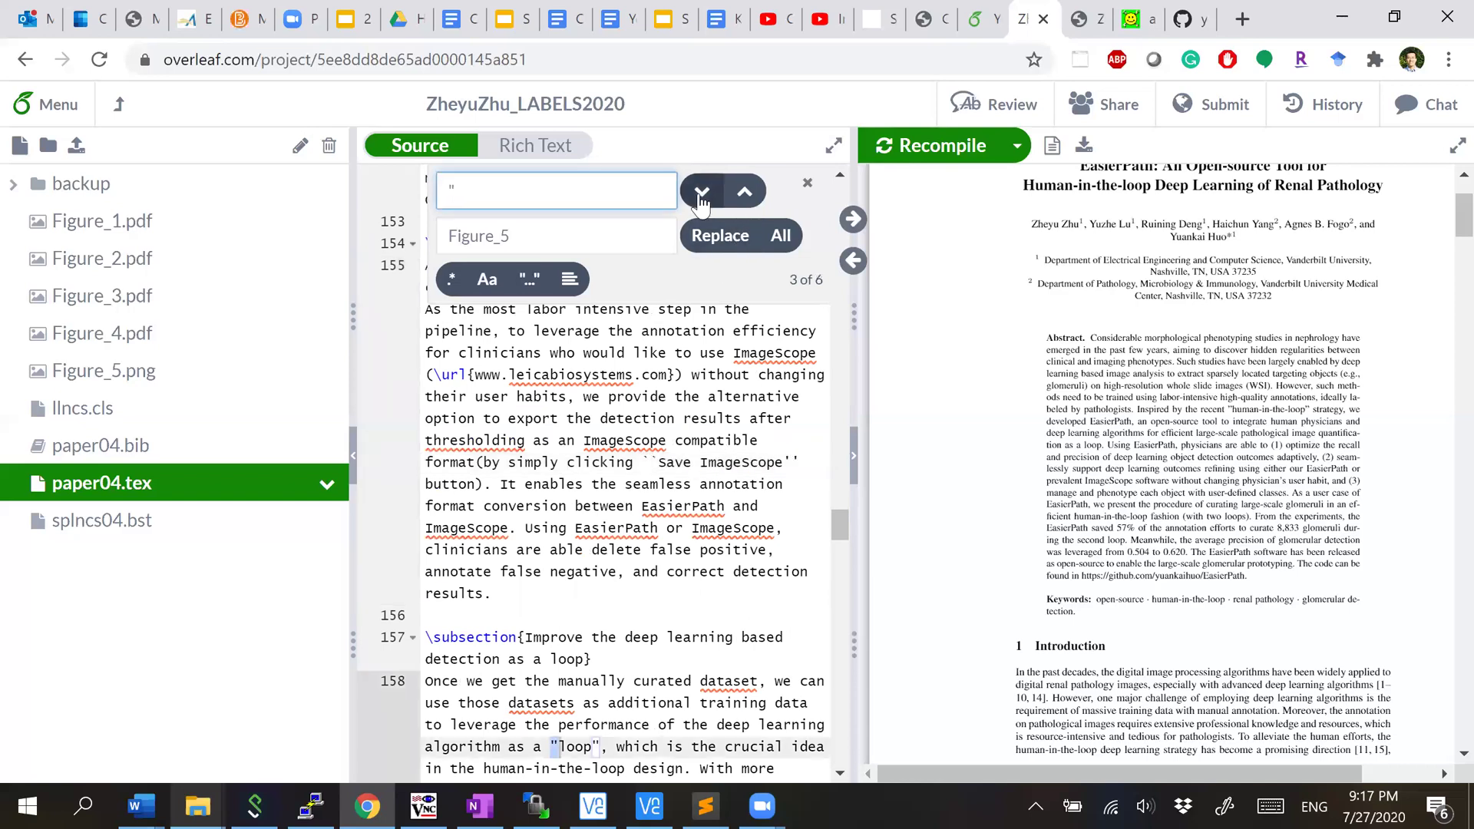
pyautogui.click(560, 547)
pyautogui.press('BackSpace')
pyautogui.write('``')
pyautogui.press('BackSpace')
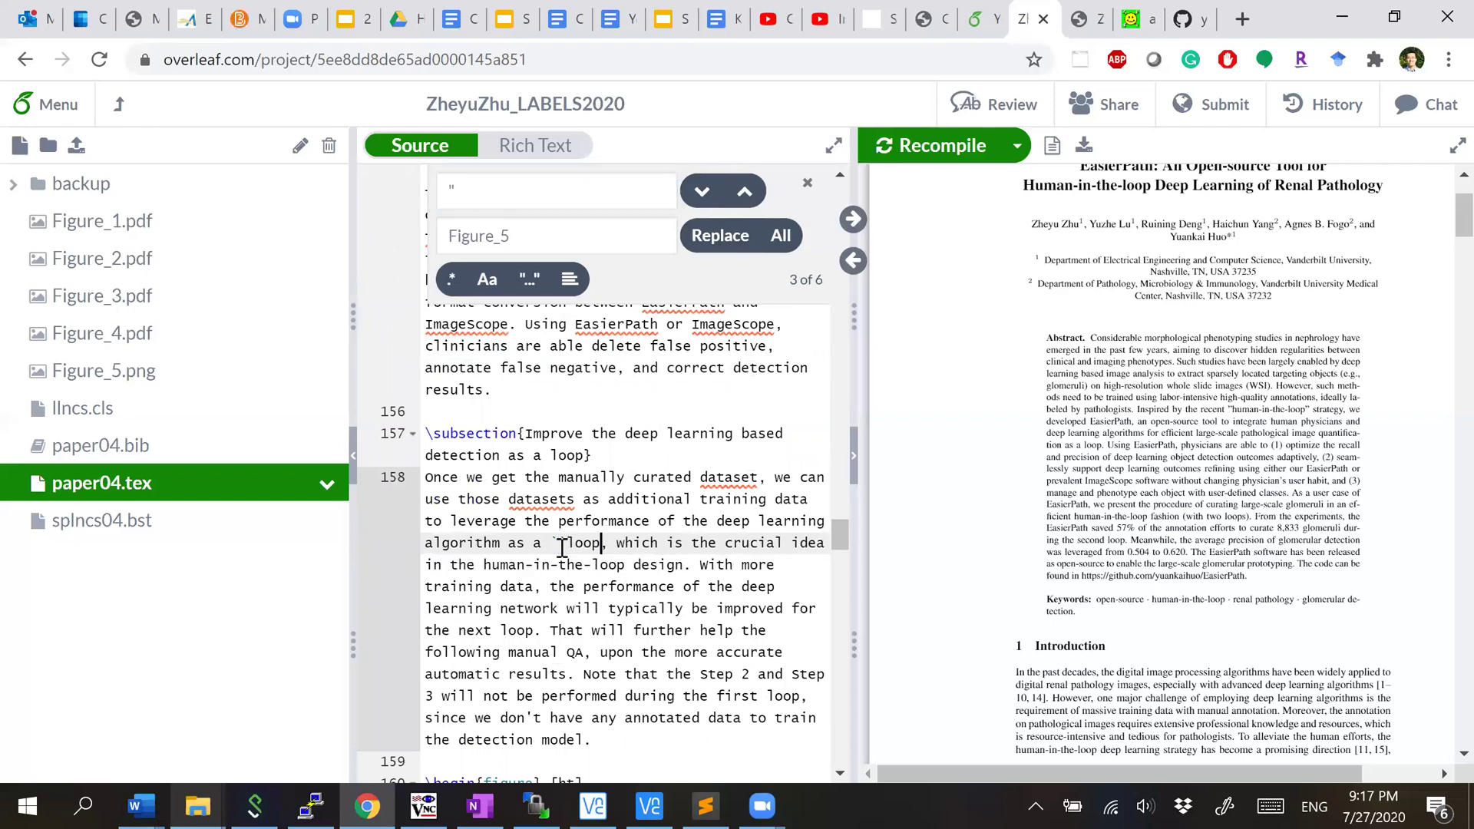
pyautogui.write("''")
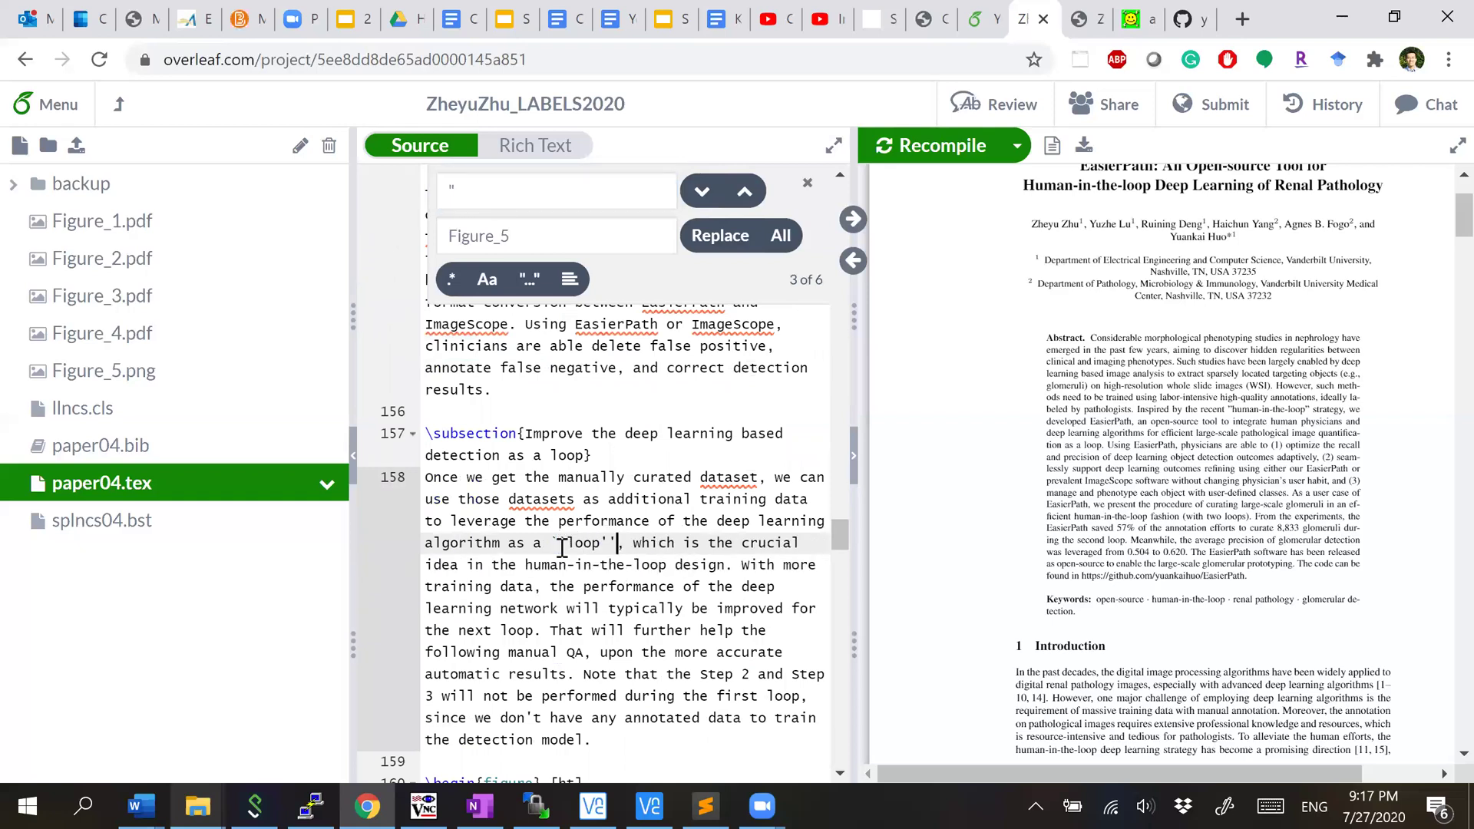
# Step: Wrap 'global glomerulosclerosis' in LaTeX `` '' quotes instead of straight double quotes
pyautogui.click(701, 192)
pyautogui.click(435, 463)
pyautogui.press('BackSpace')
pyautogui.write('``')
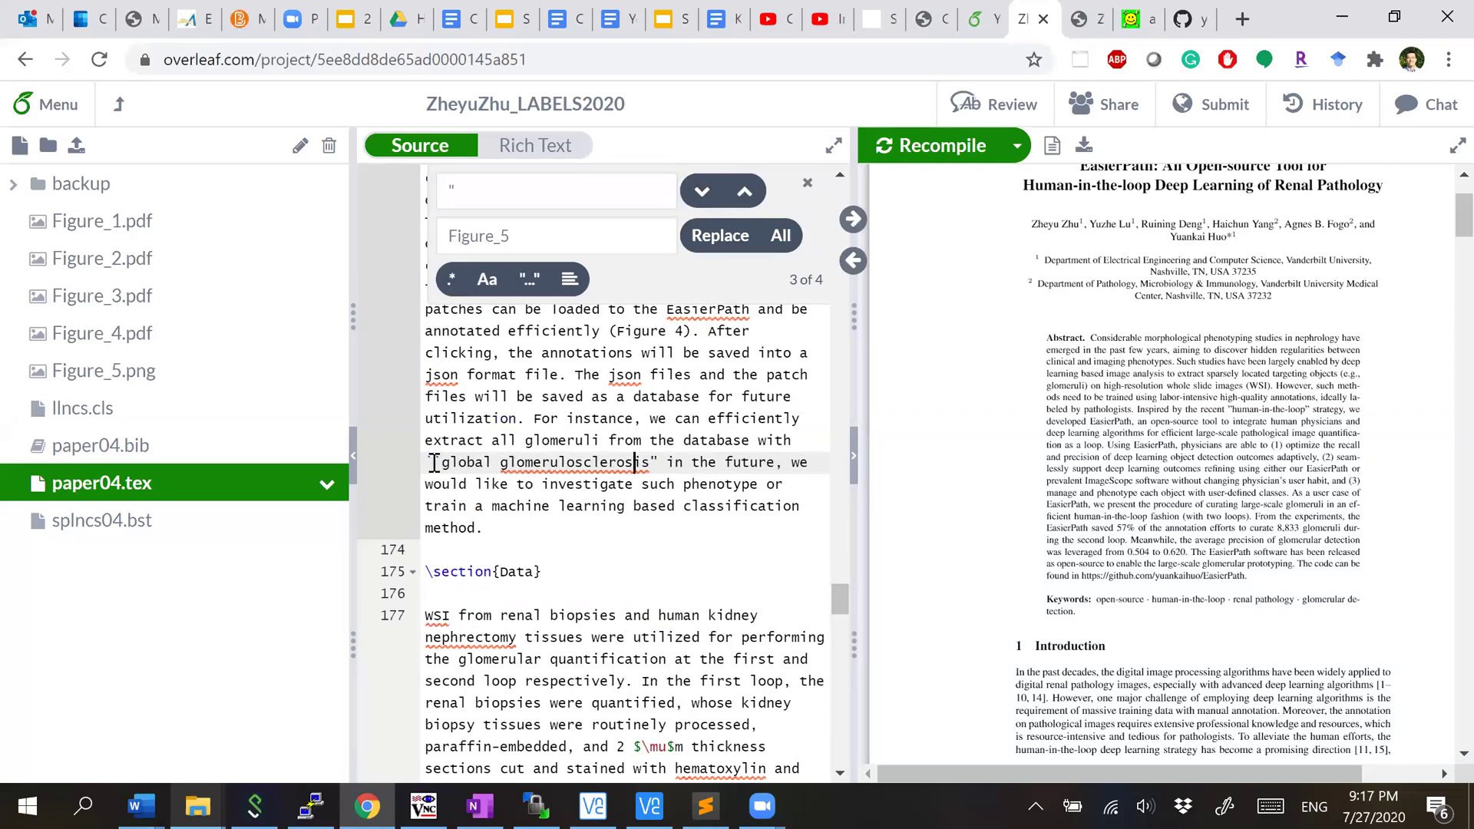
pyautogui.press('BackSpace')
pyautogui.write("''")
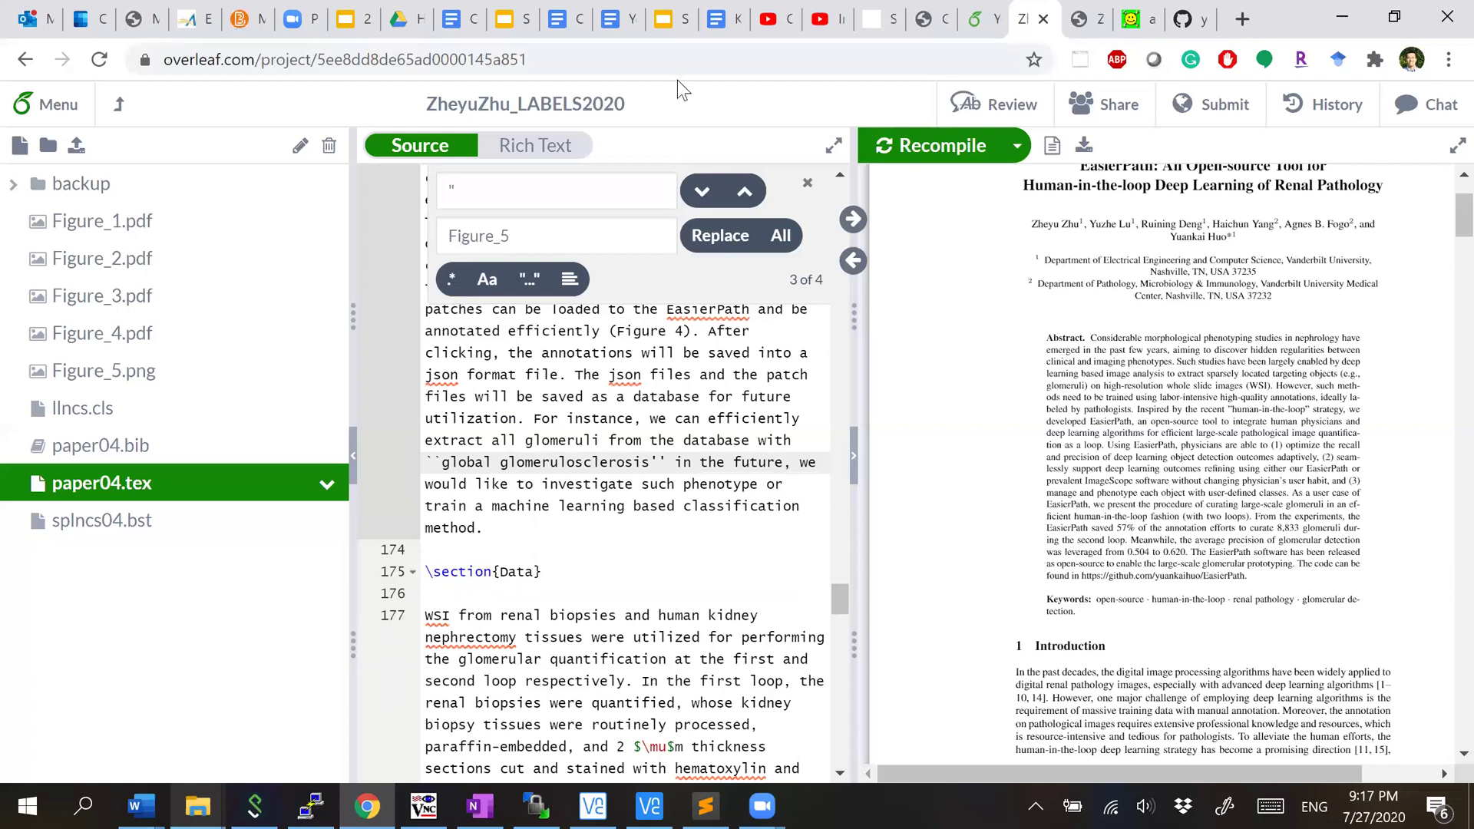
# Step: Rewrite the abstract's human-in-the-loop as ``human-in-the-loop'' and confirm no straight quotes remain
pyautogui.click(705, 194)
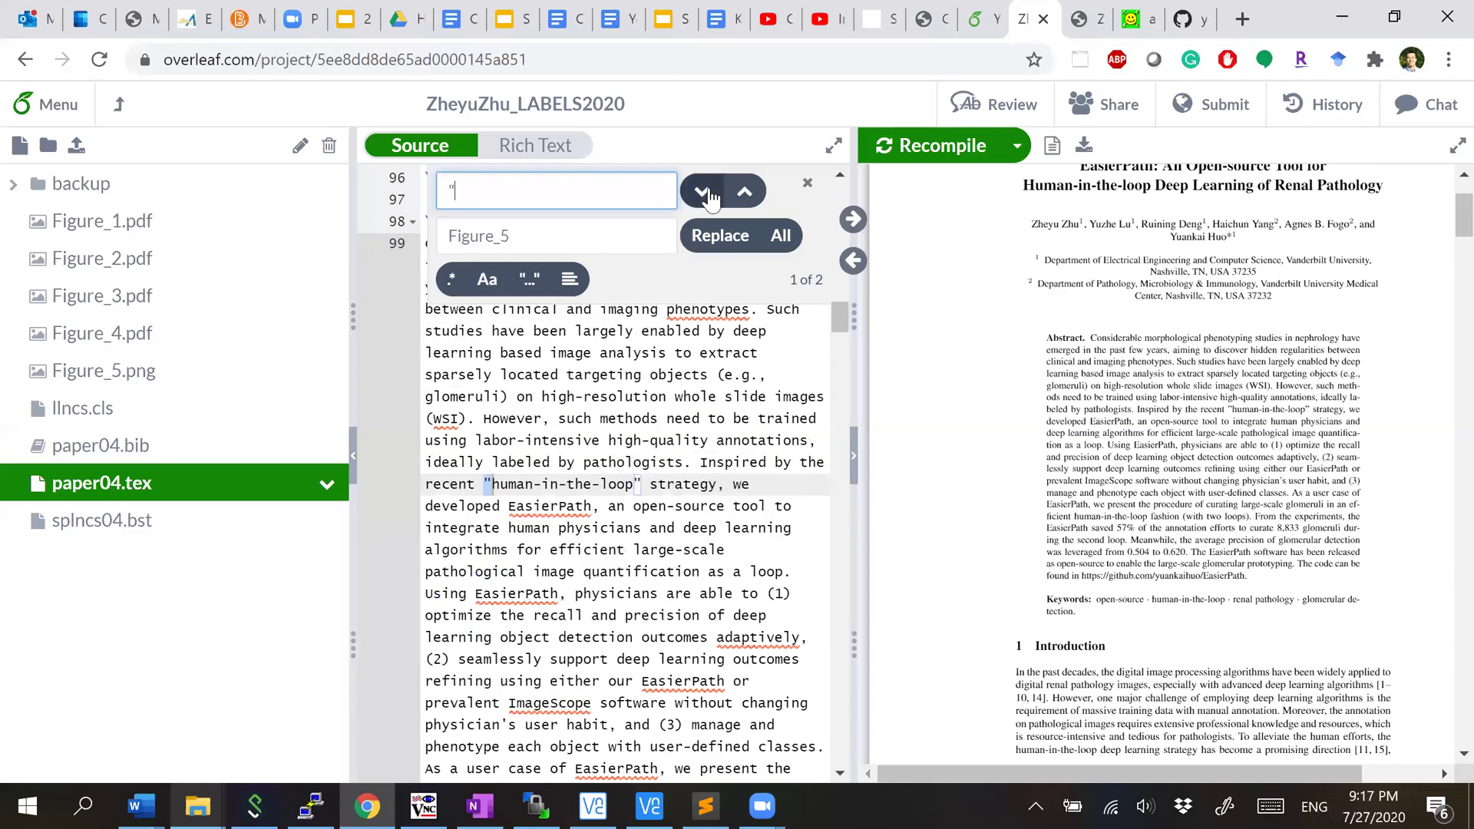
pyautogui.click(494, 488)
pyautogui.press('BackSpace')
pyautogui.write('``')
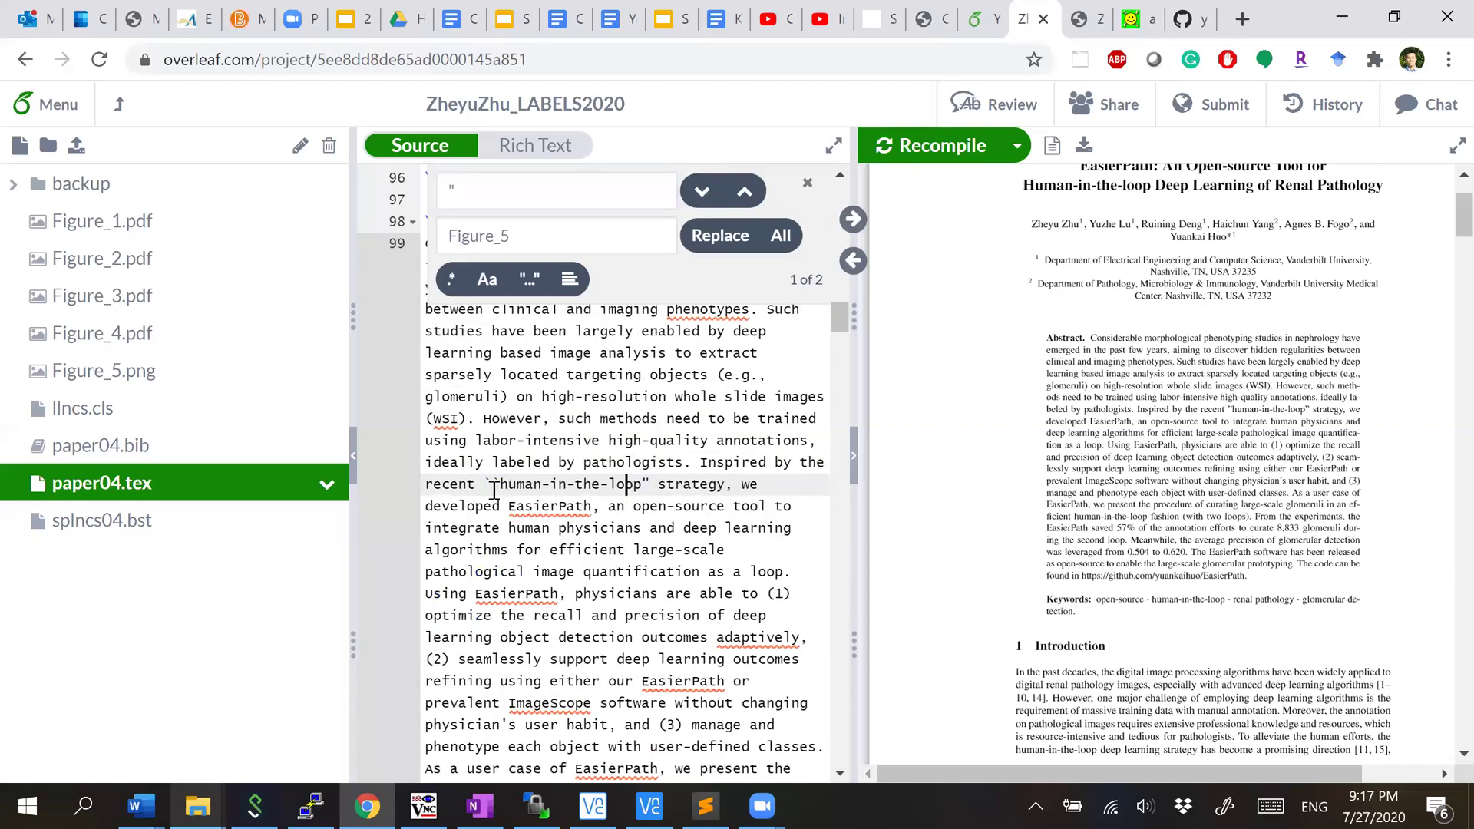
pyautogui.press('Right')
pyautogui.press('Right')
pyautogui.press('Right')
pyautogui.press('BackSpace')
pyautogui.write("''")
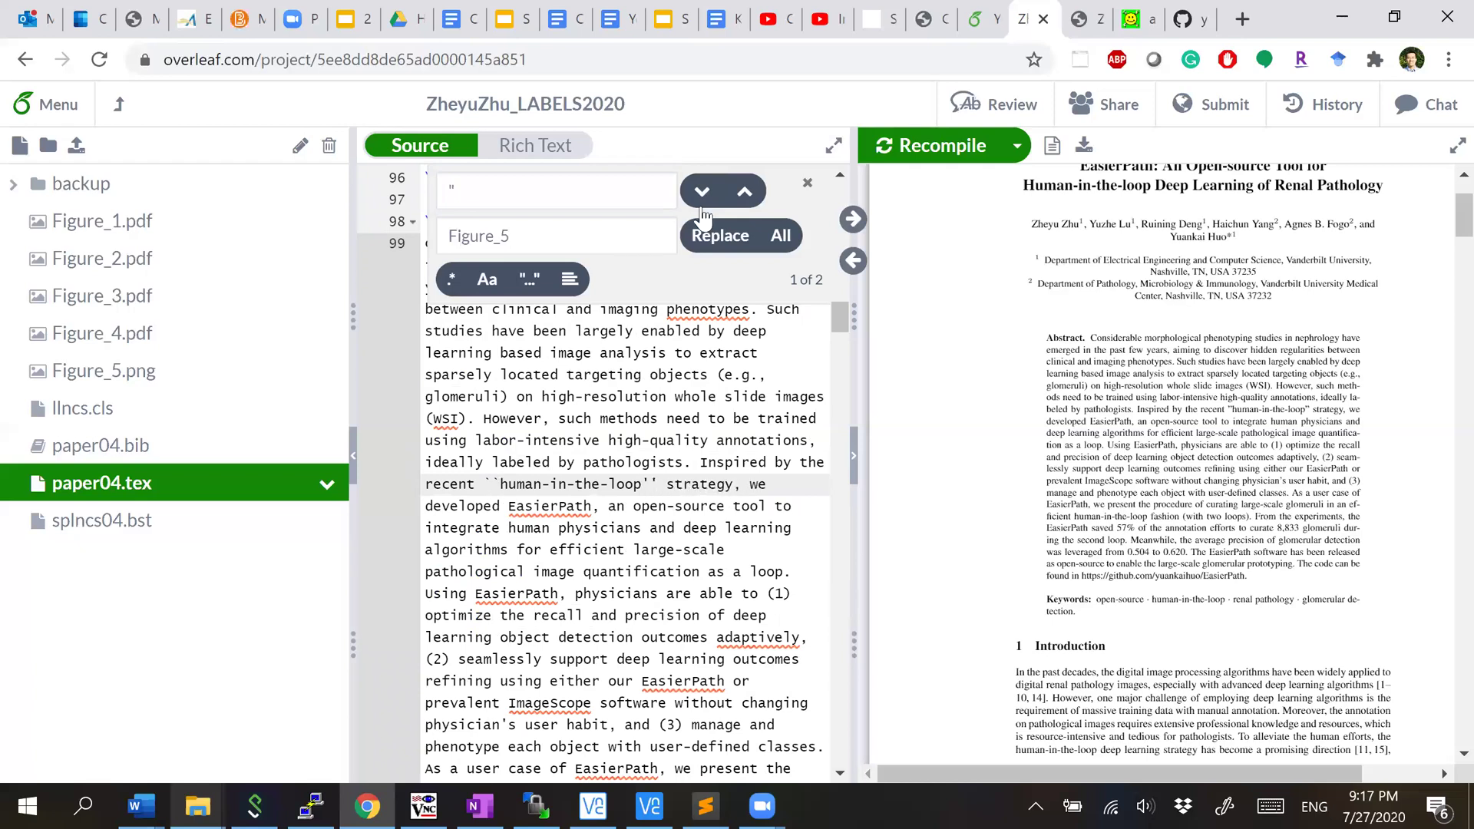
pyautogui.click(702, 206)
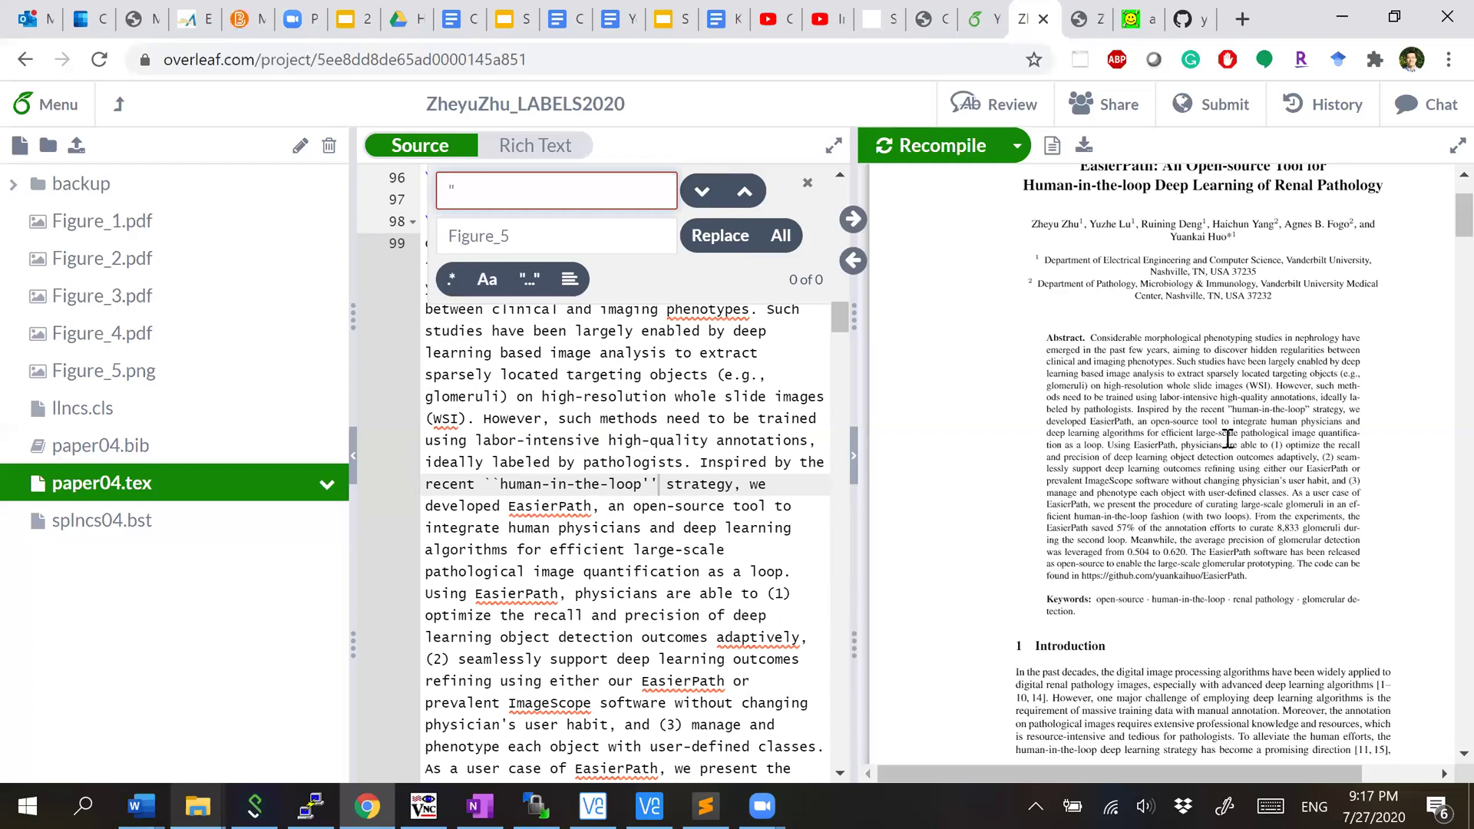
pyautogui.moveTo(1229, 411); pyautogui.dragTo(1315, 411)
# Step: Recompile the project and start compiling the arXiv submission files from Overleaf's Submit options
pyautogui.click(952, 147)
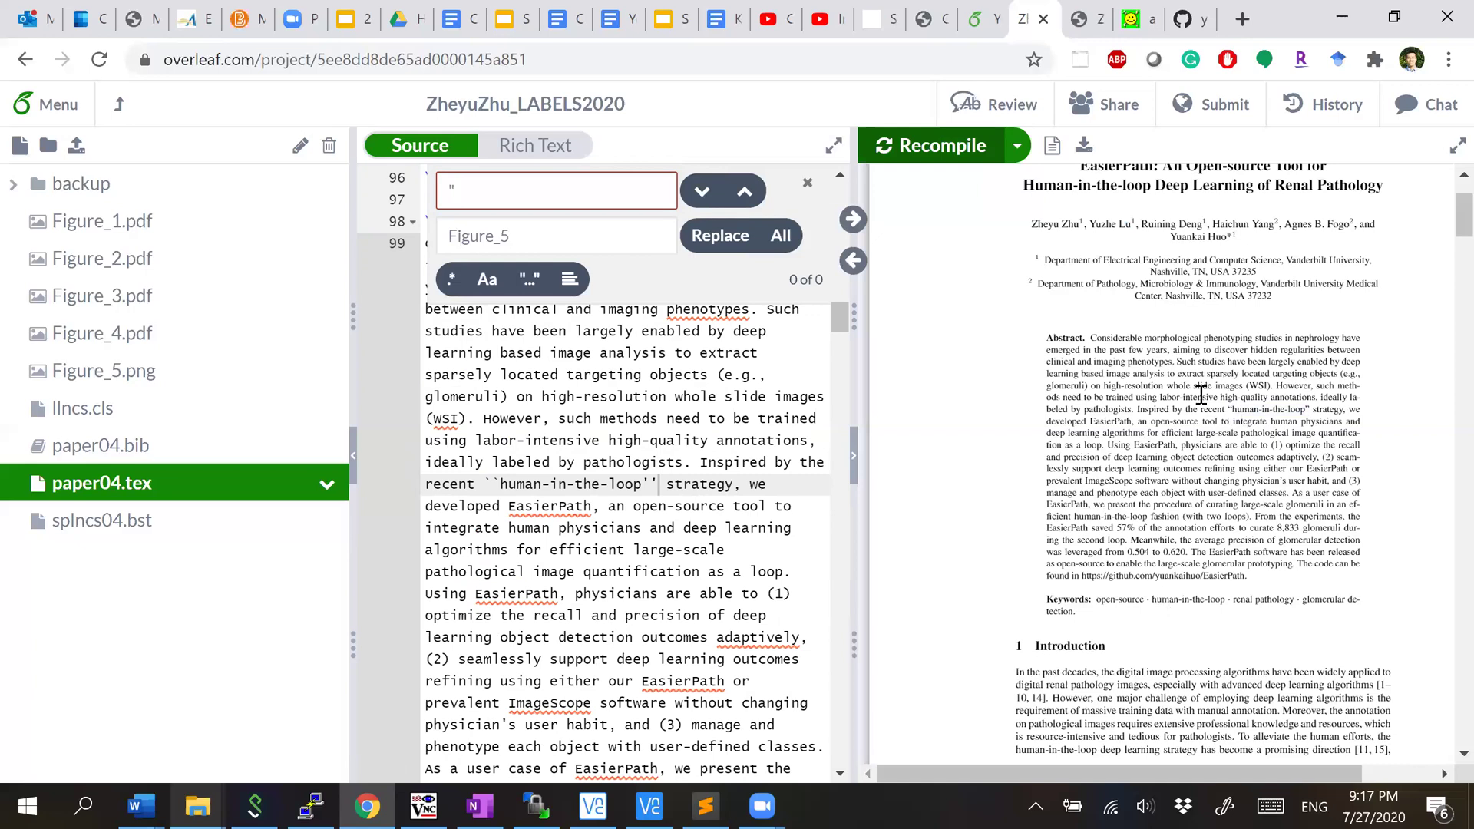
pyautogui.click(1205, 124)
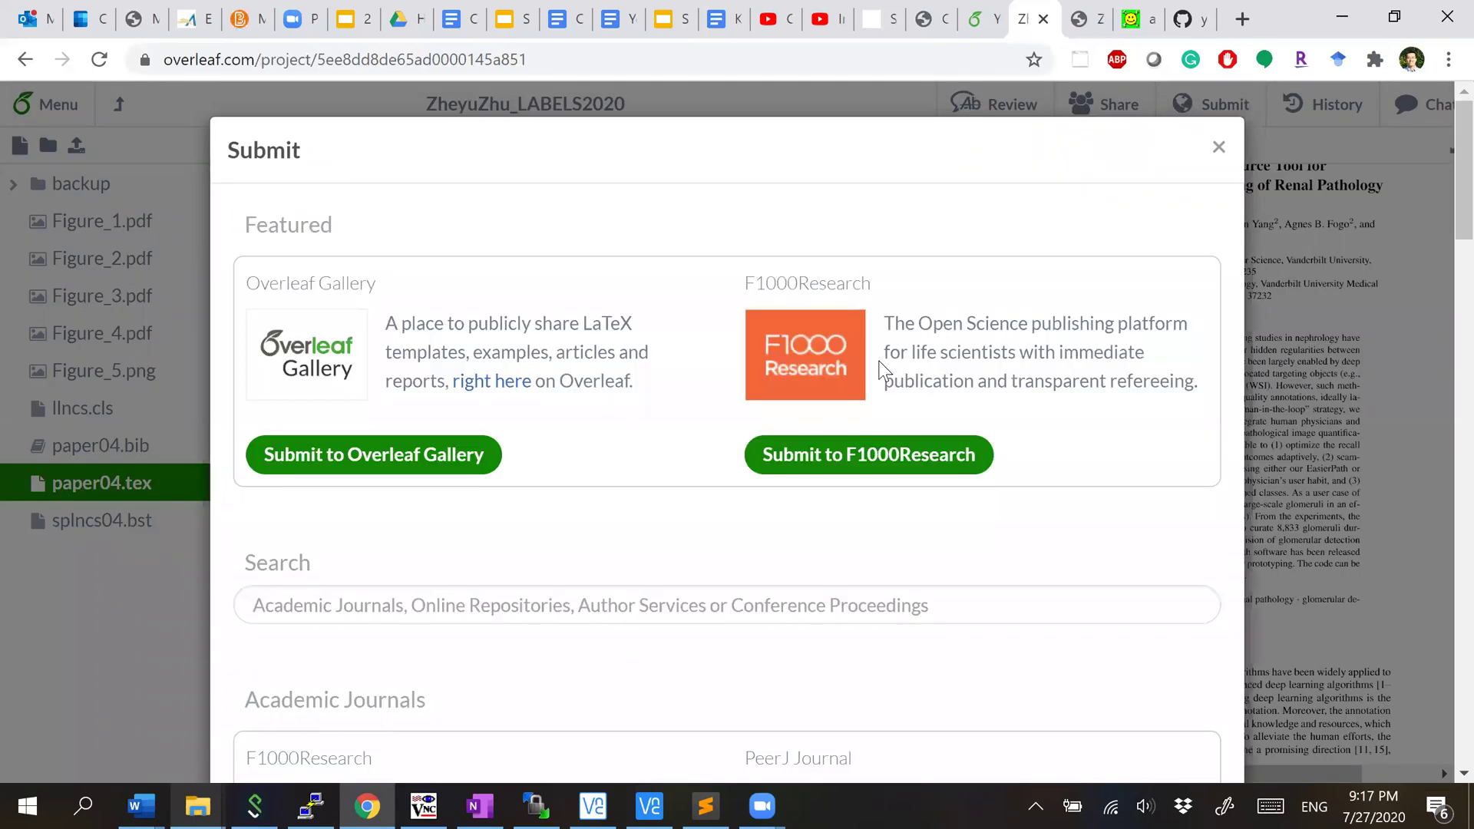
pyautogui.scroll(-13, 882, 371)
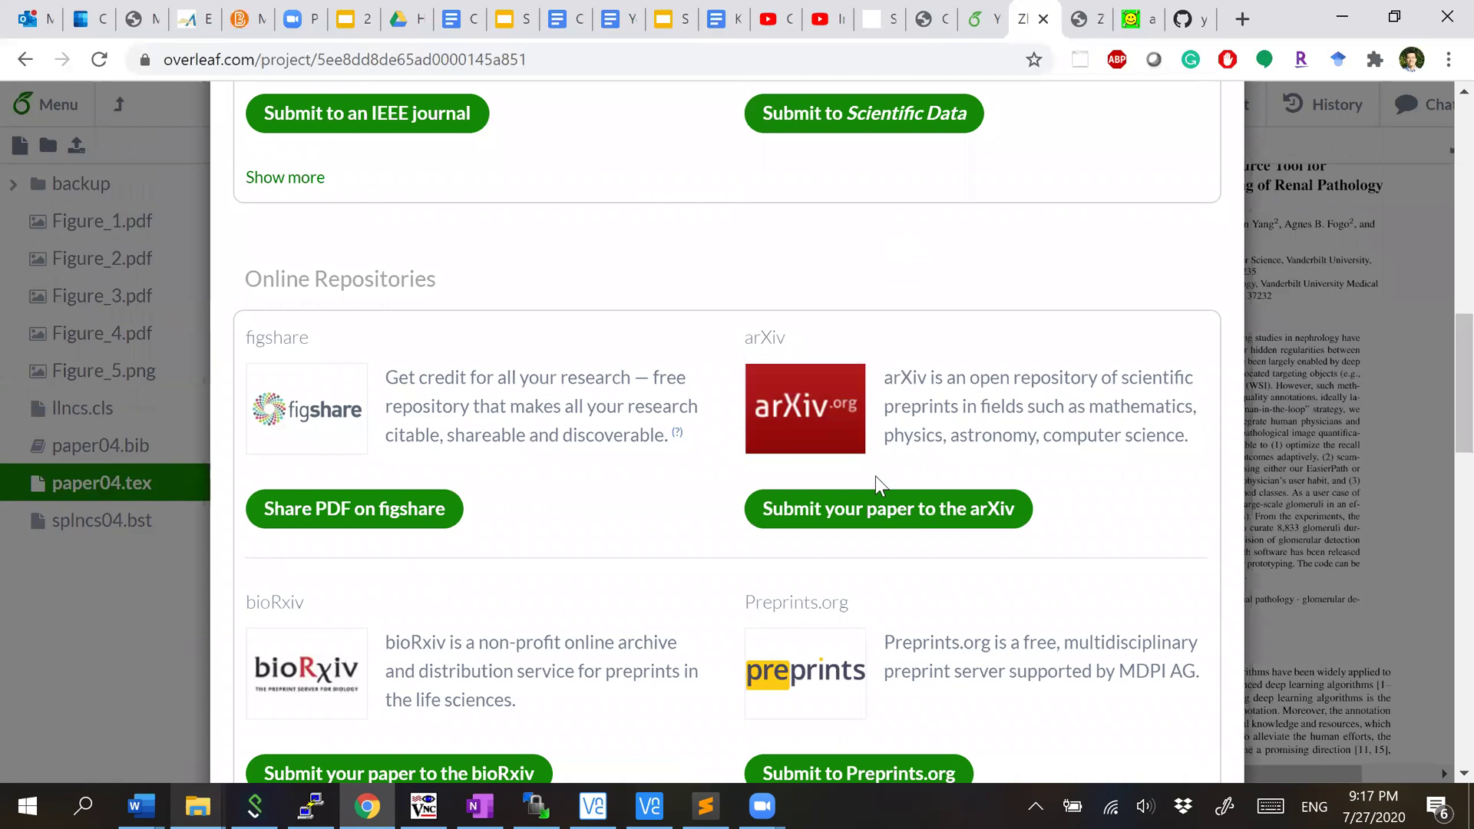
pyautogui.click(877, 516)
pyautogui.click(732, 495)
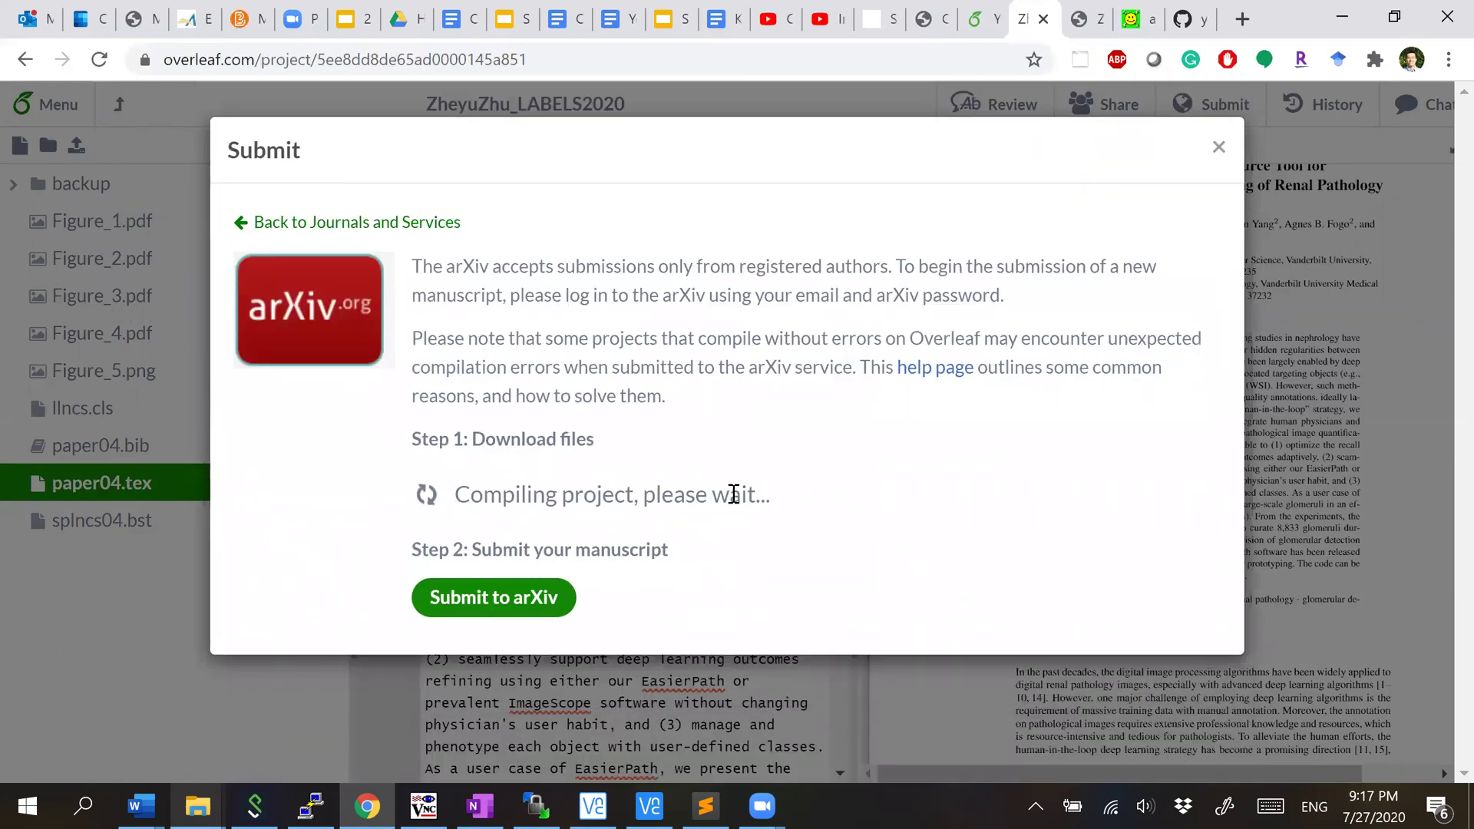
# Step: Delete the old local project zip and return to the arXiv submission tab
pyautogui.hotkey('alt', 'Tab')
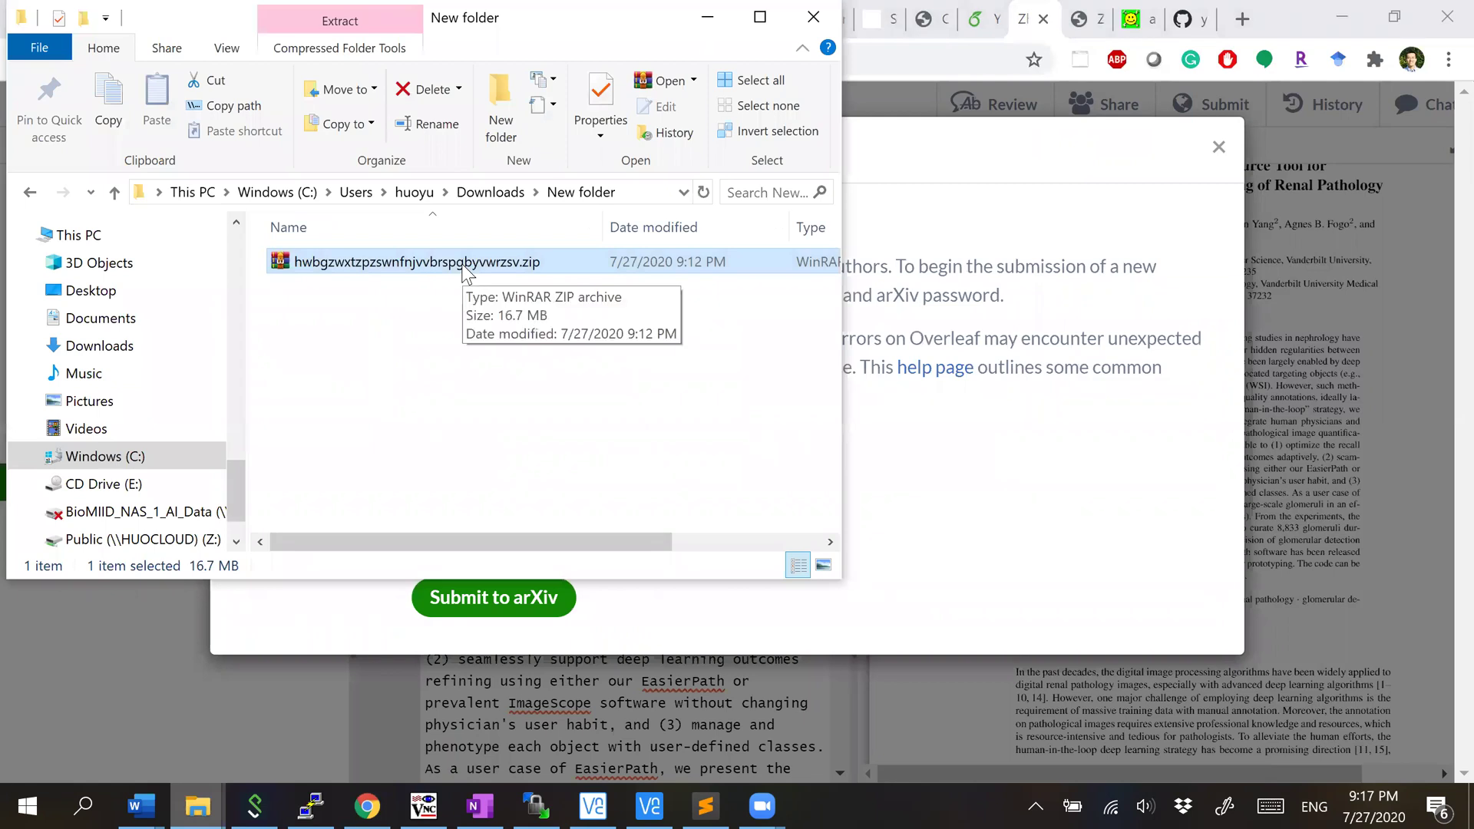
pyautogui.press('Delete')
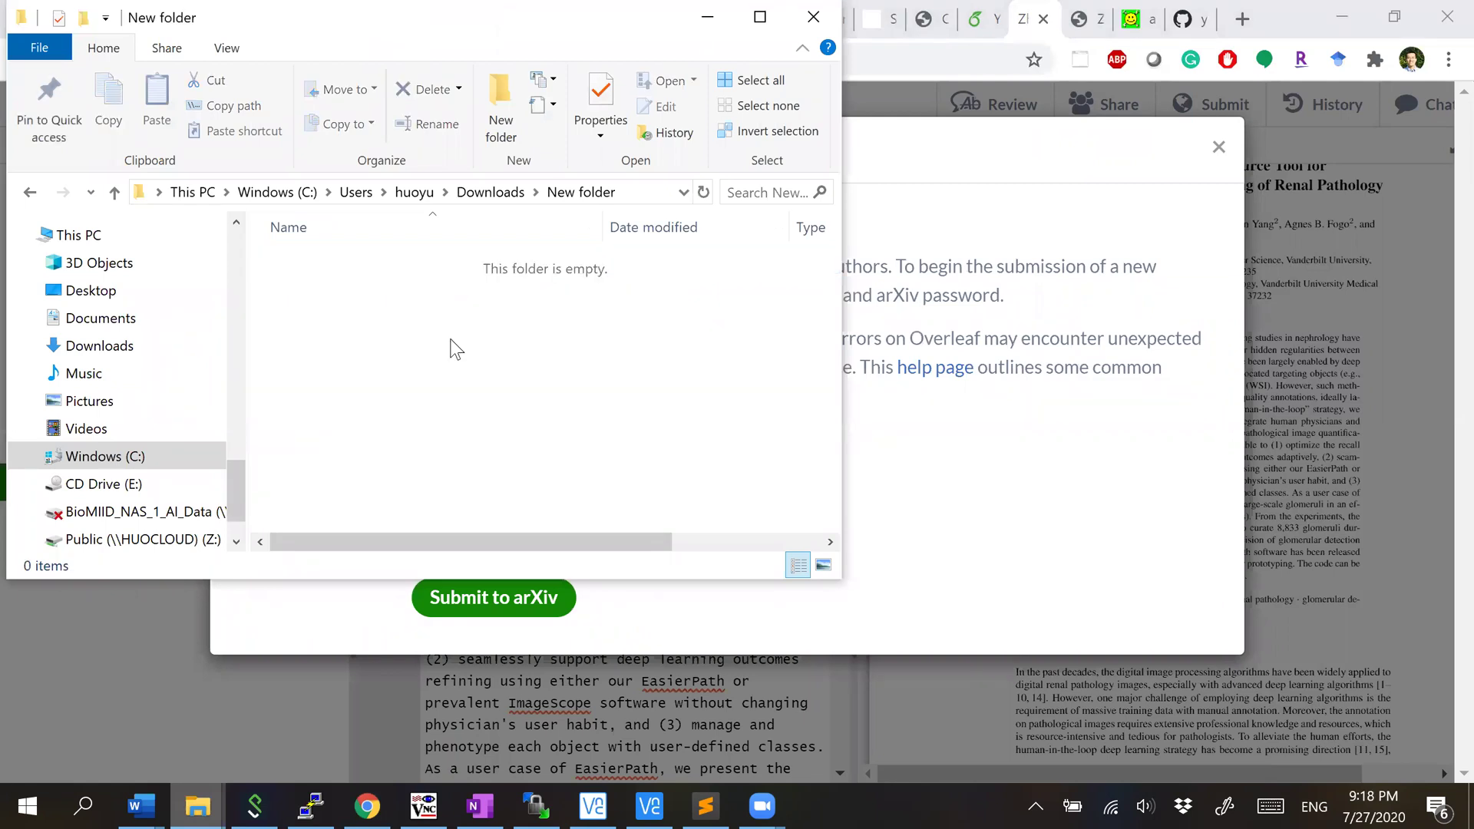
pyautogui.click(1090, 17)
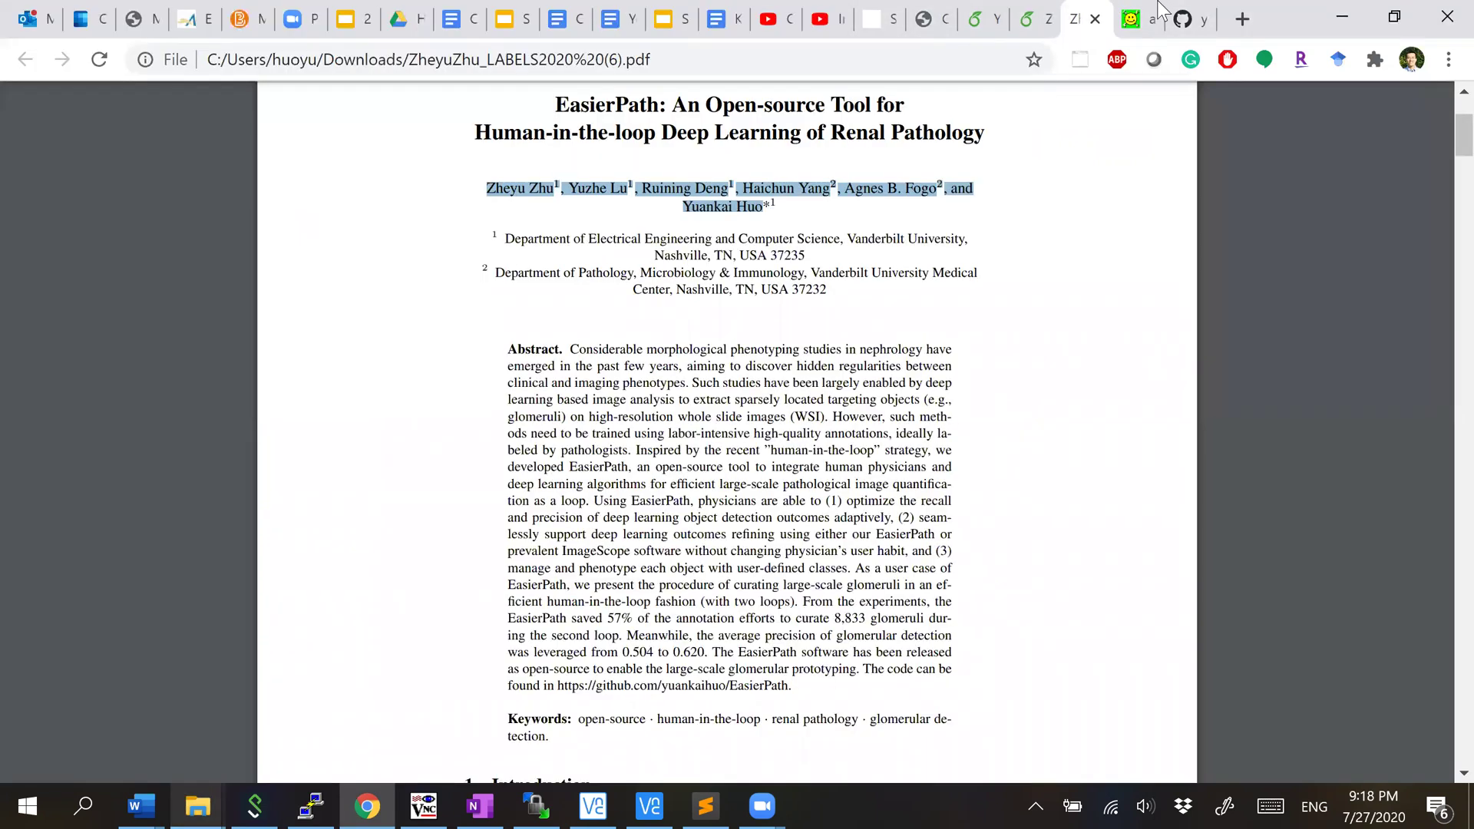
pyautogui.click(1182, 17)
pyautogui.click(1156, 14)
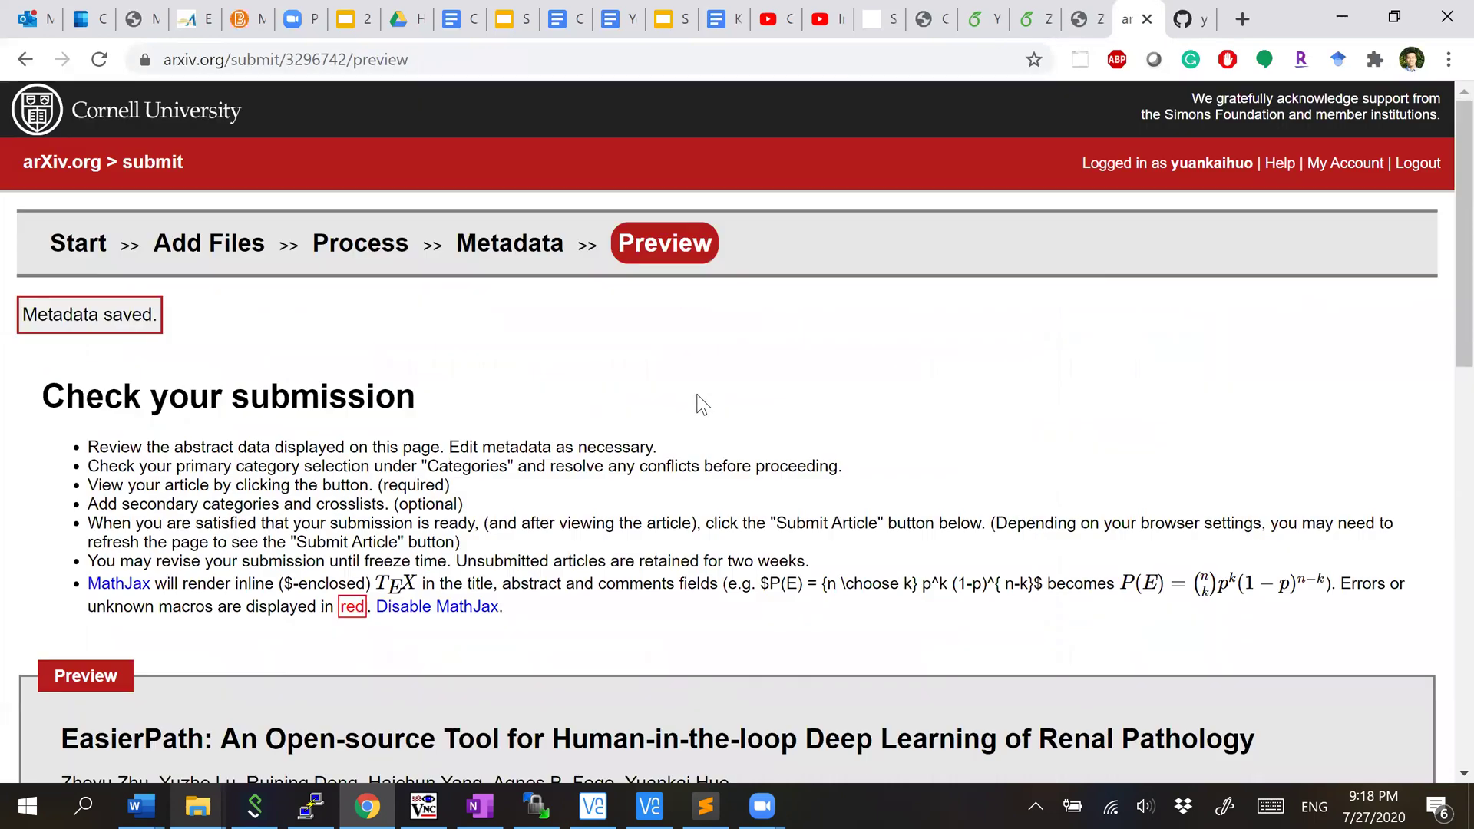
# Step: Delete all files previously attached to the arXiv submission on the Add Files step
pyautogui.click(219, 244)
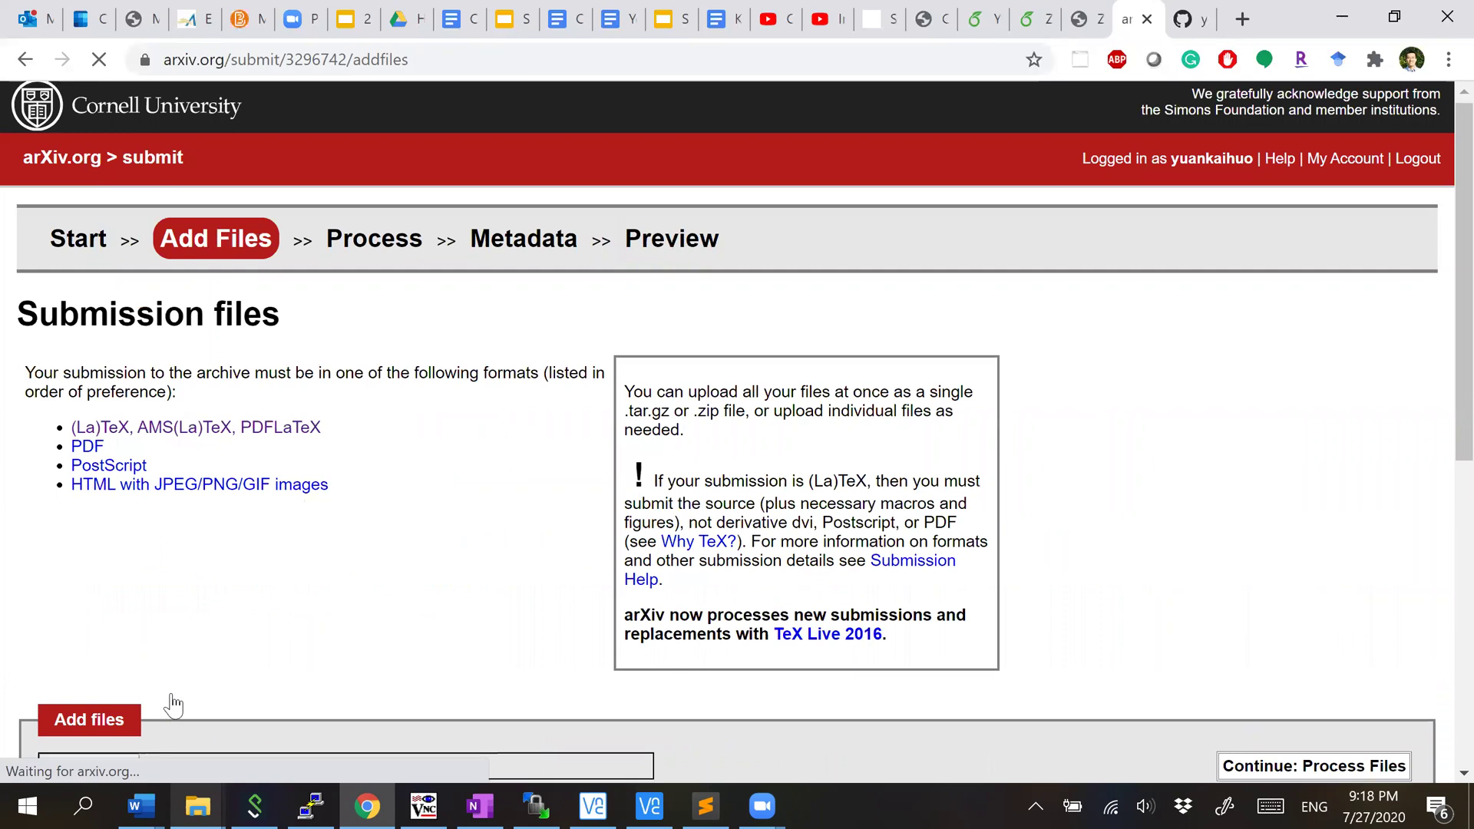
pyautogui.scroll(-8, 171, 693)
pyautogui.click(434, 263)
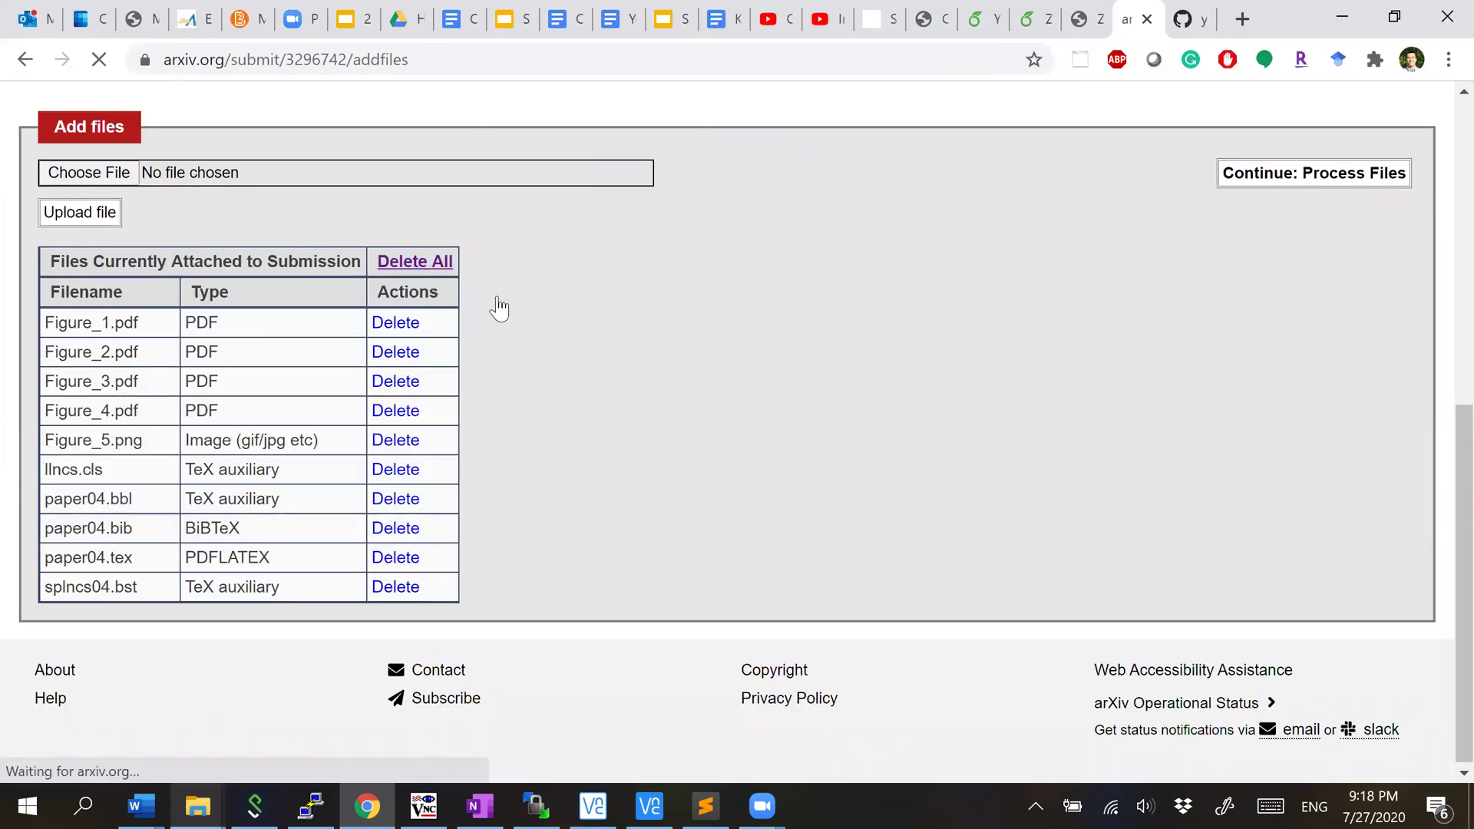
pyautogui.click(1032, 10)
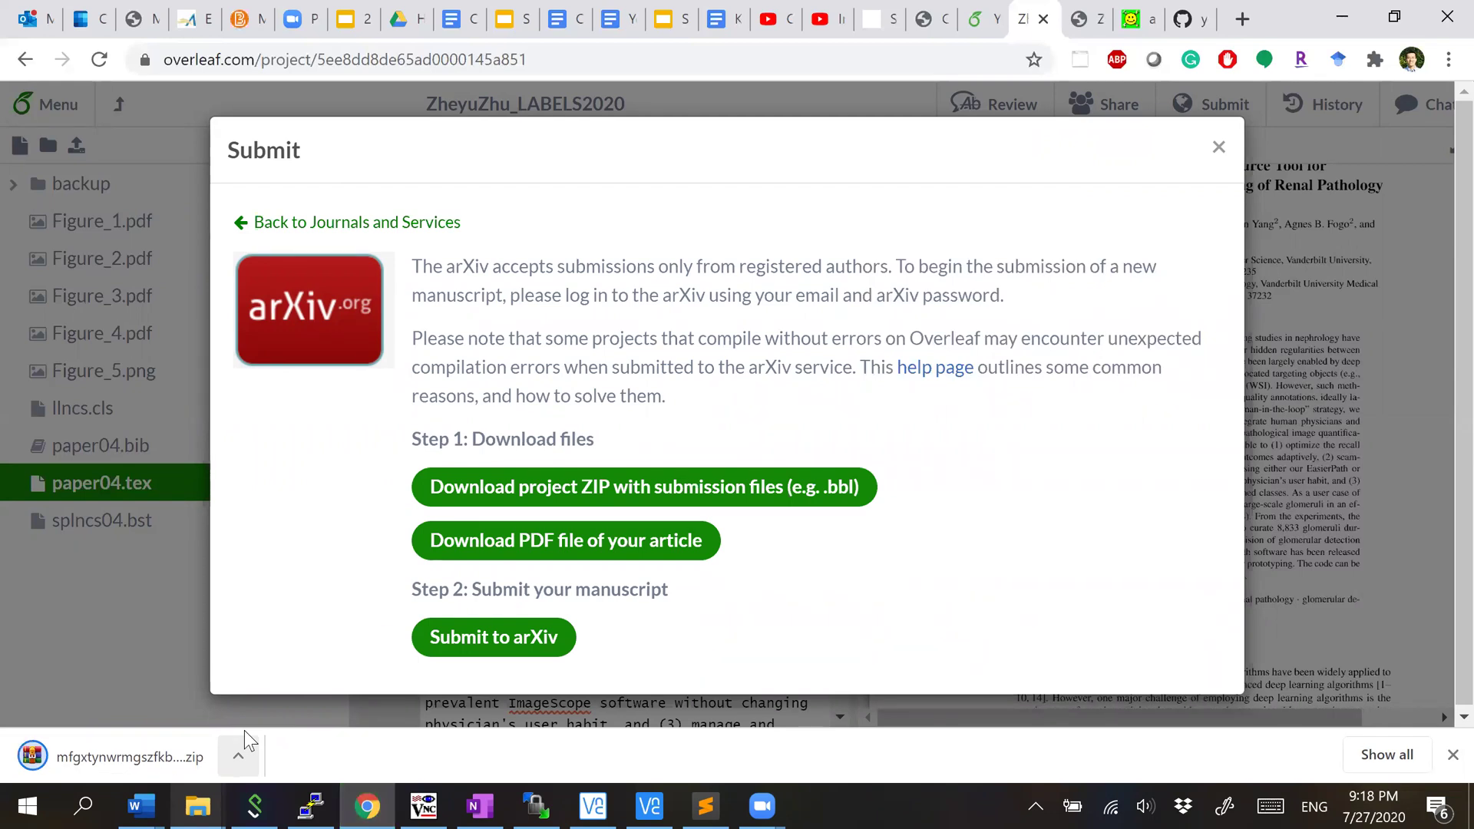
# Step: Copy the freshly downloaded project zip into New folder
pyautogui.click(238, 755)
pyautogui.click(333, 677)
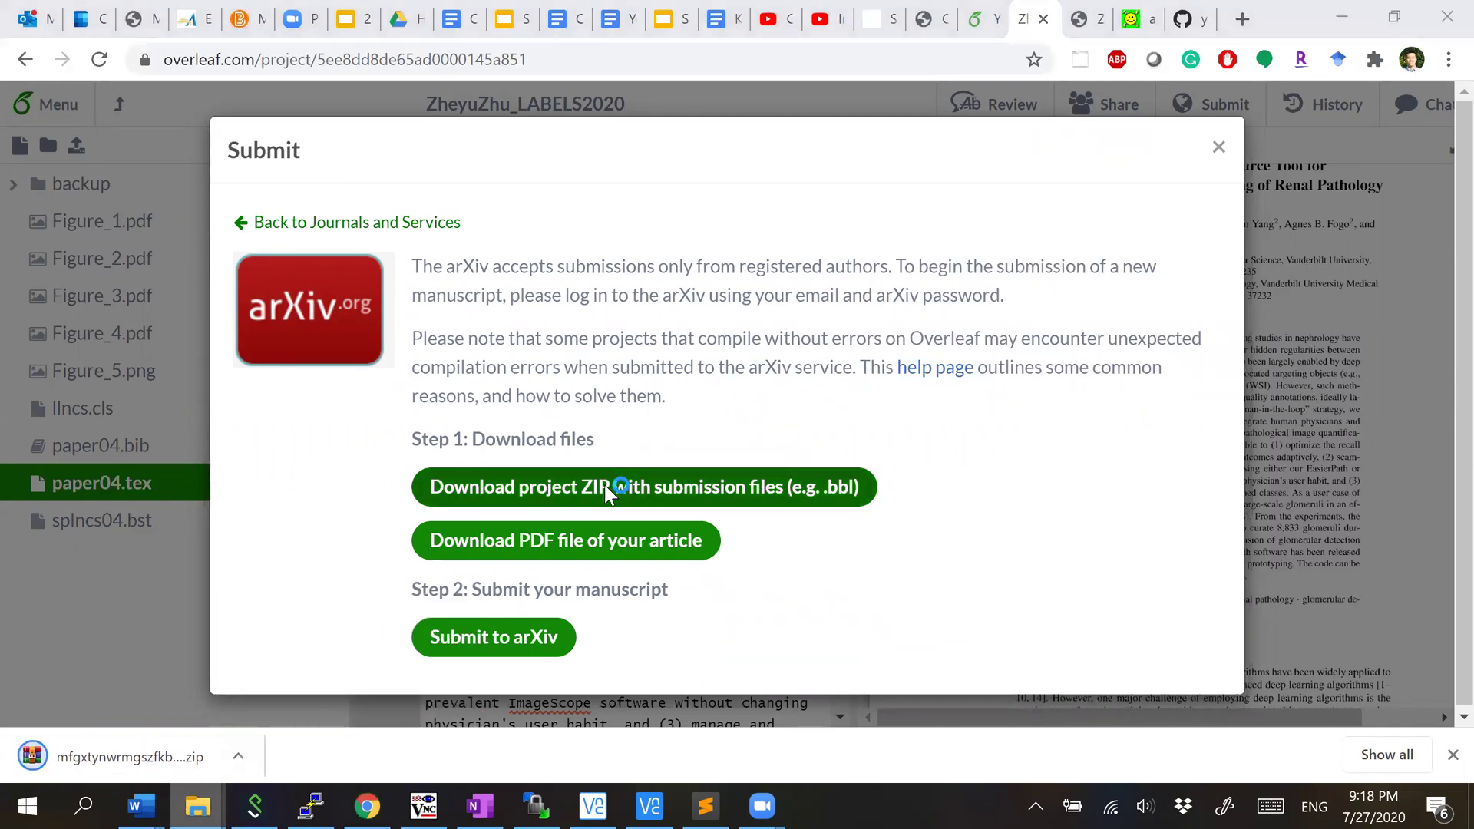
pyautogui.hotkey('alt', 'Tab')
pyautogui.hotkey('alt', 'Tab')
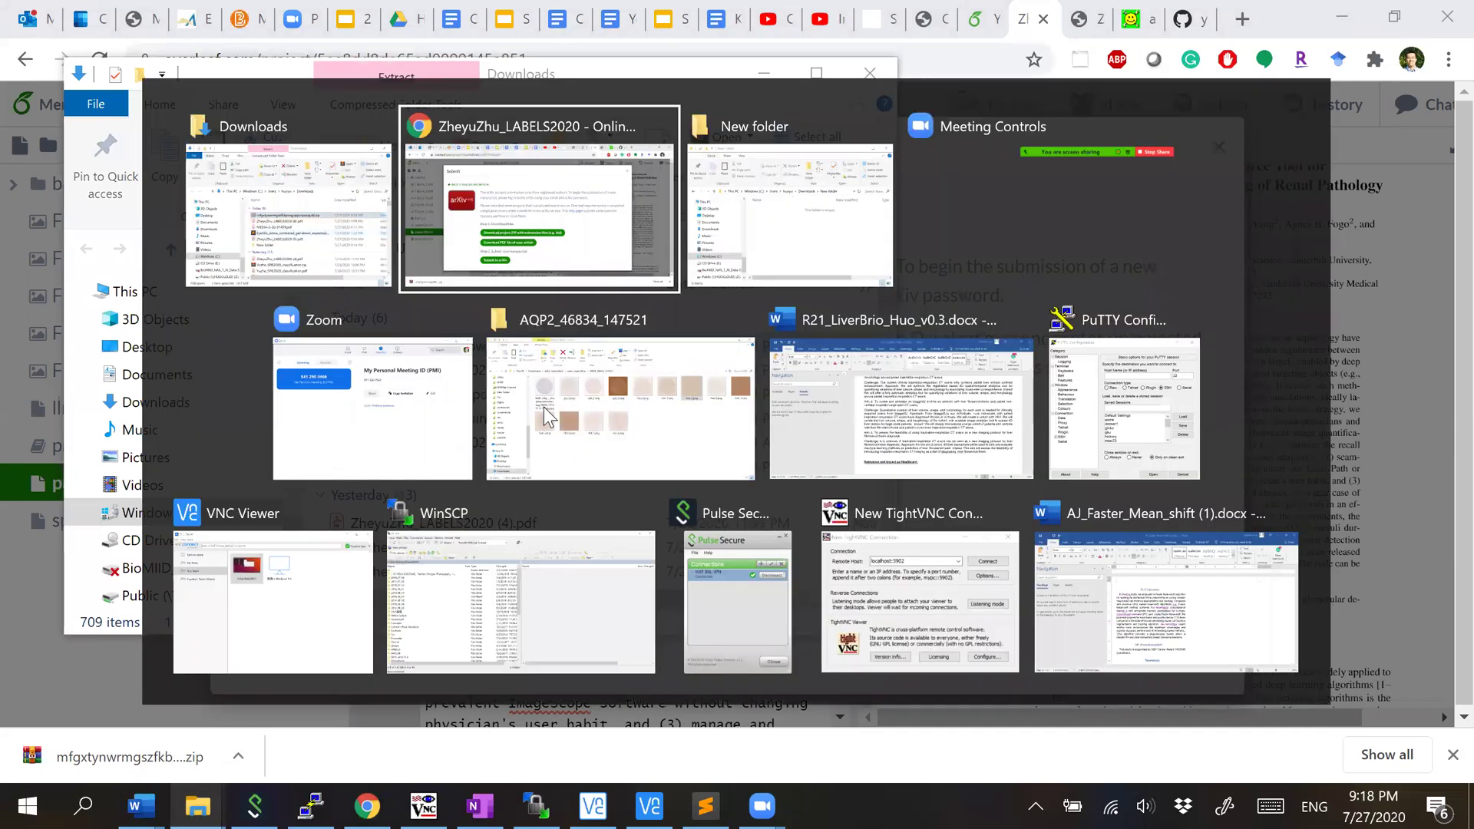
pyautogui.hotkey('ctrl', 'v')
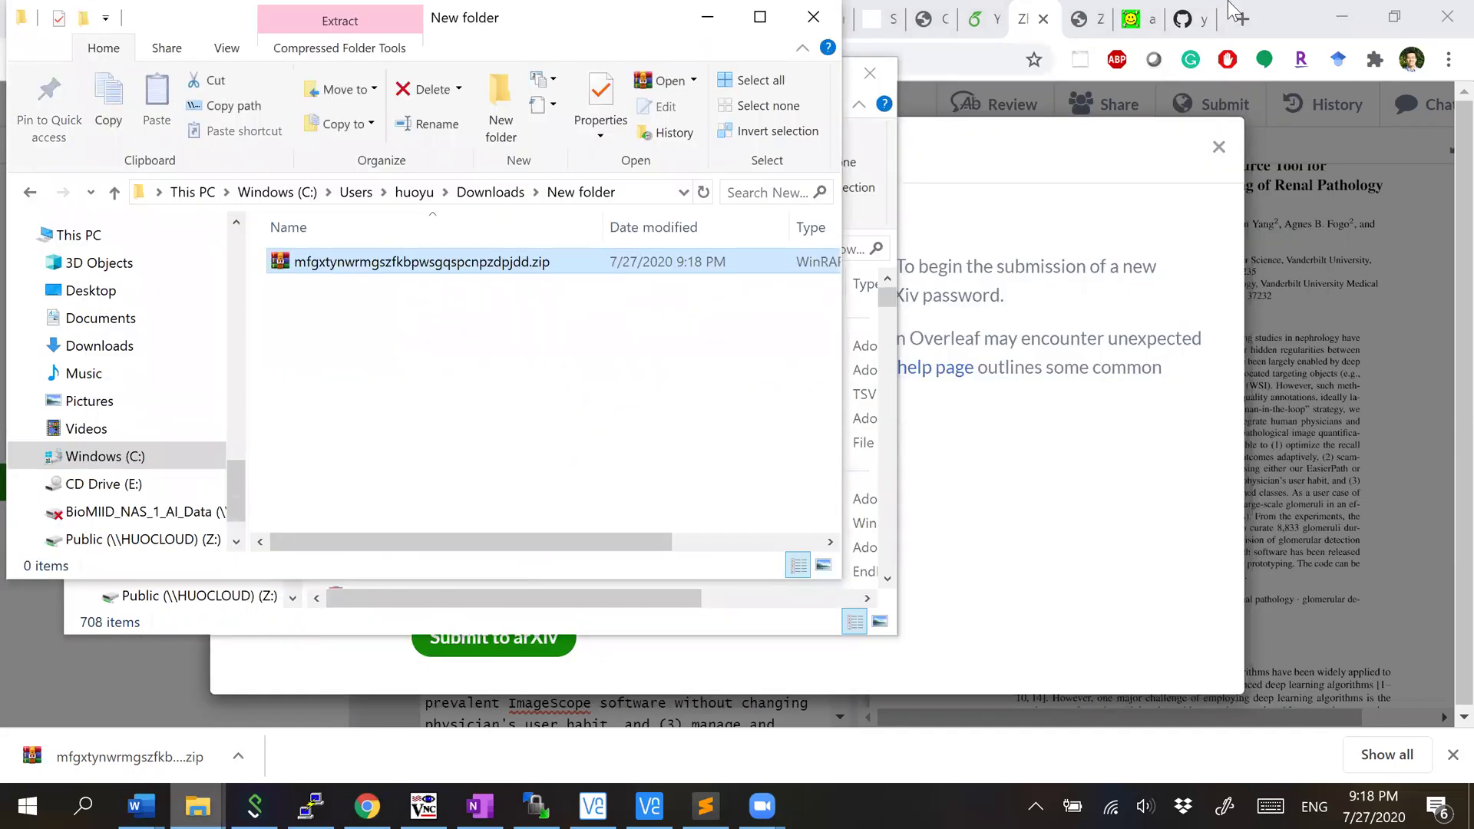
# Step: Return to the arXiv Add Files tab in the browser
pyautogui.click(1187, 18)
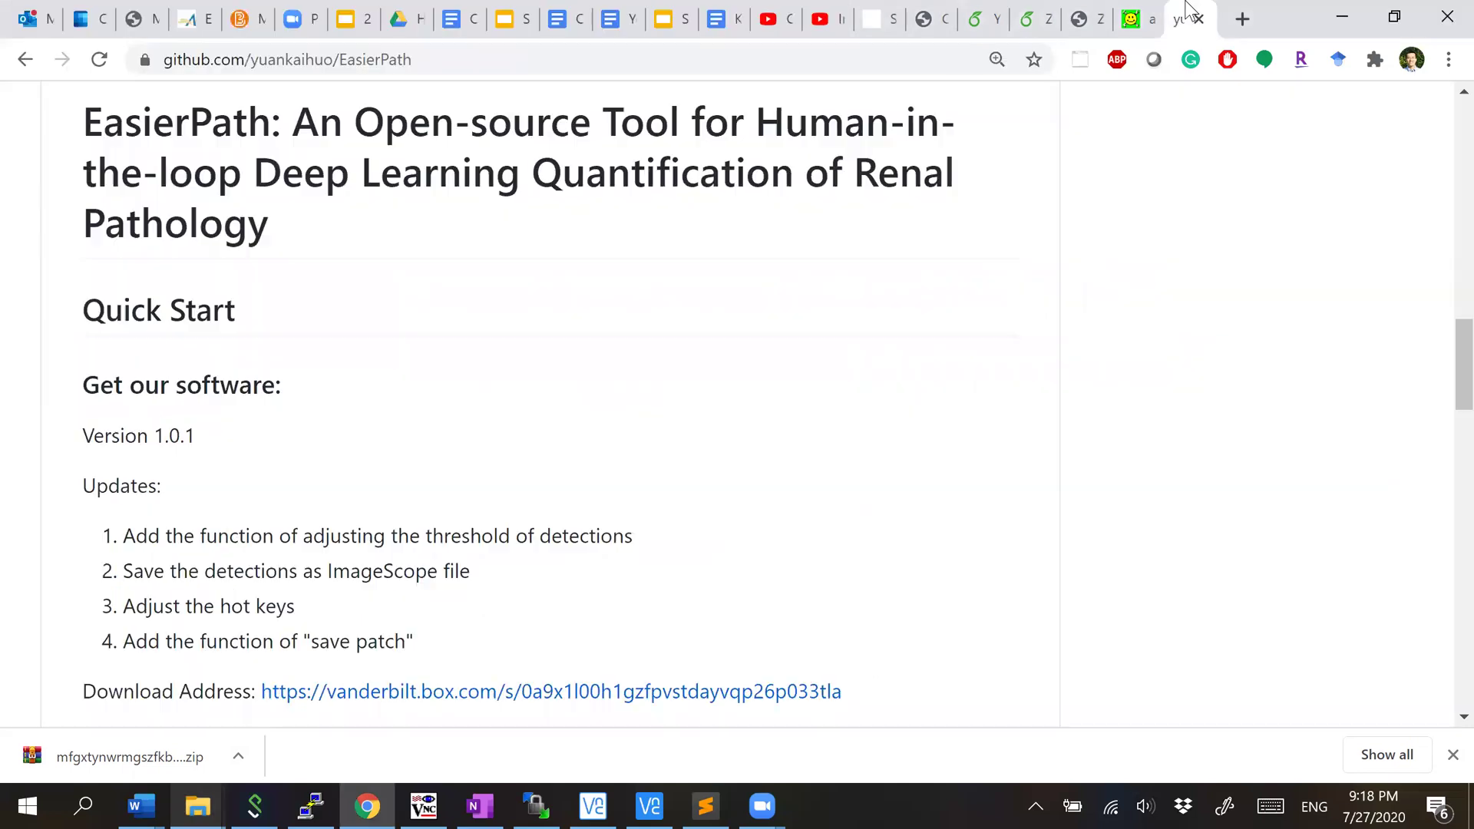
pyautogui.click(1082, 16)
pyautogui.click(1135, 19)
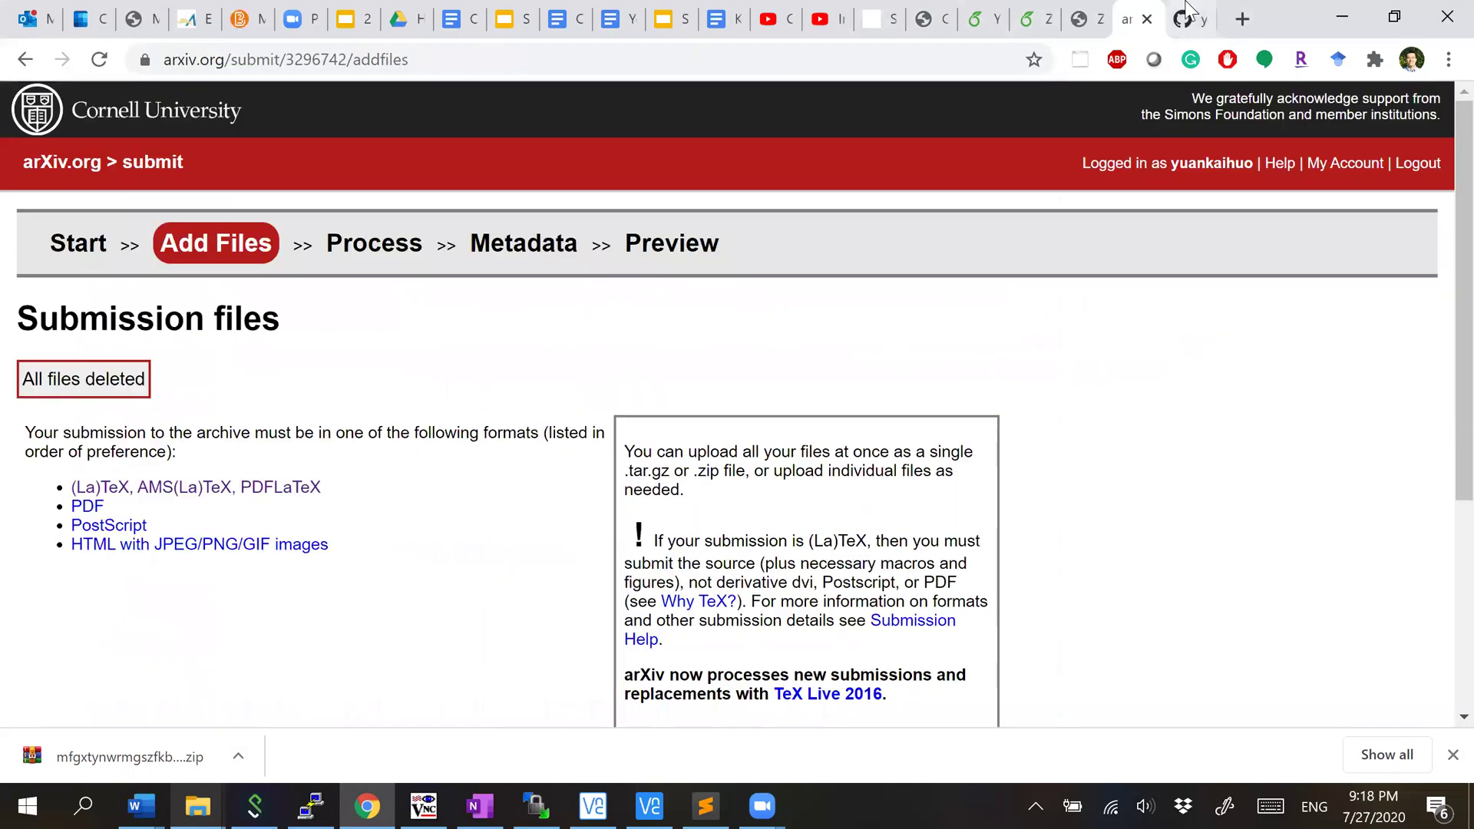
# Step: Upload mfgxtynwrmgszfkbpwsgqspcnpzdpjdd.zip on arXiv's Add Files step
pyautogui.scroll(-4, 212, 437)
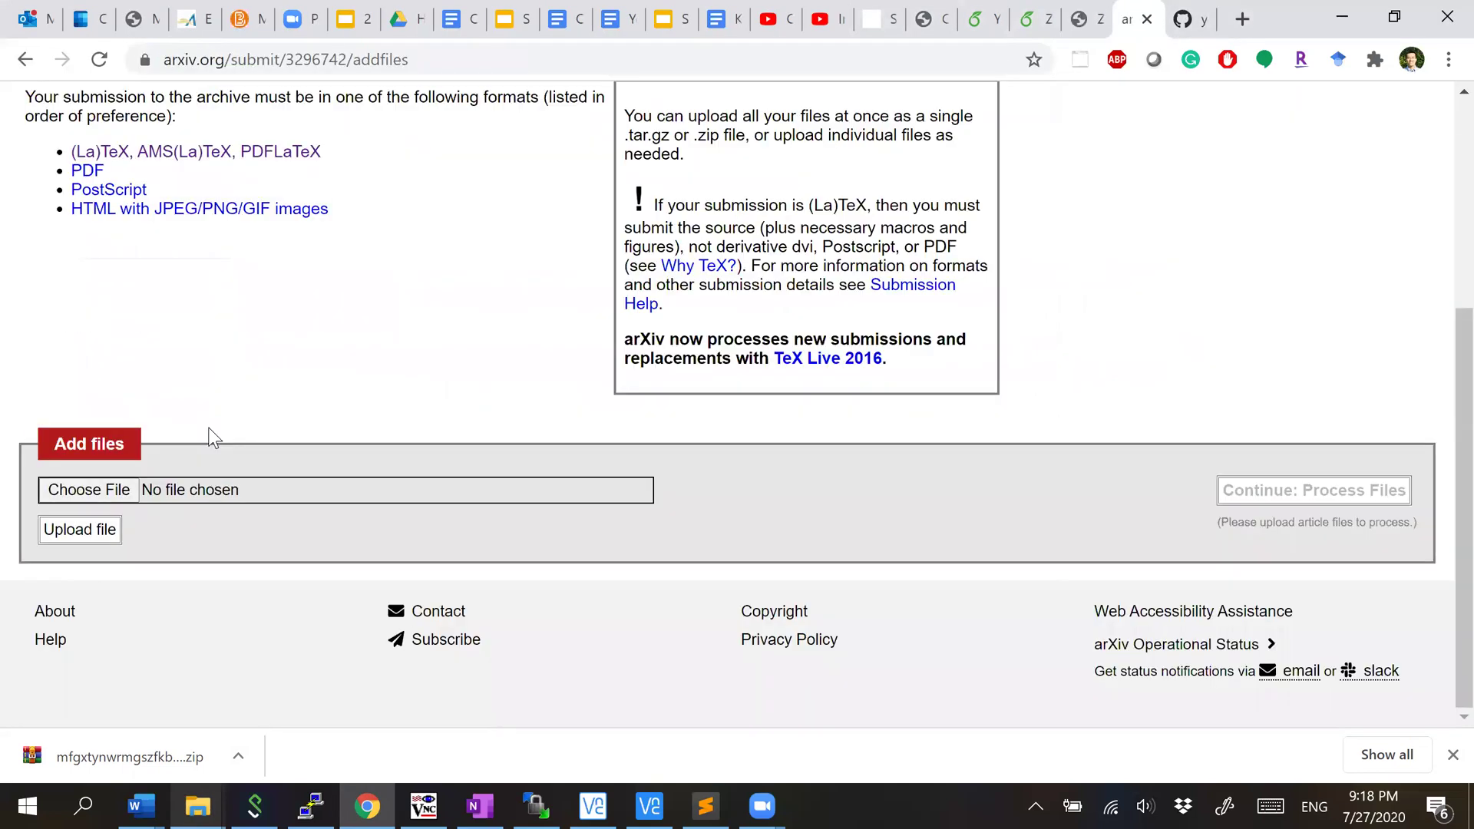
pyautogui.click(115, 490)
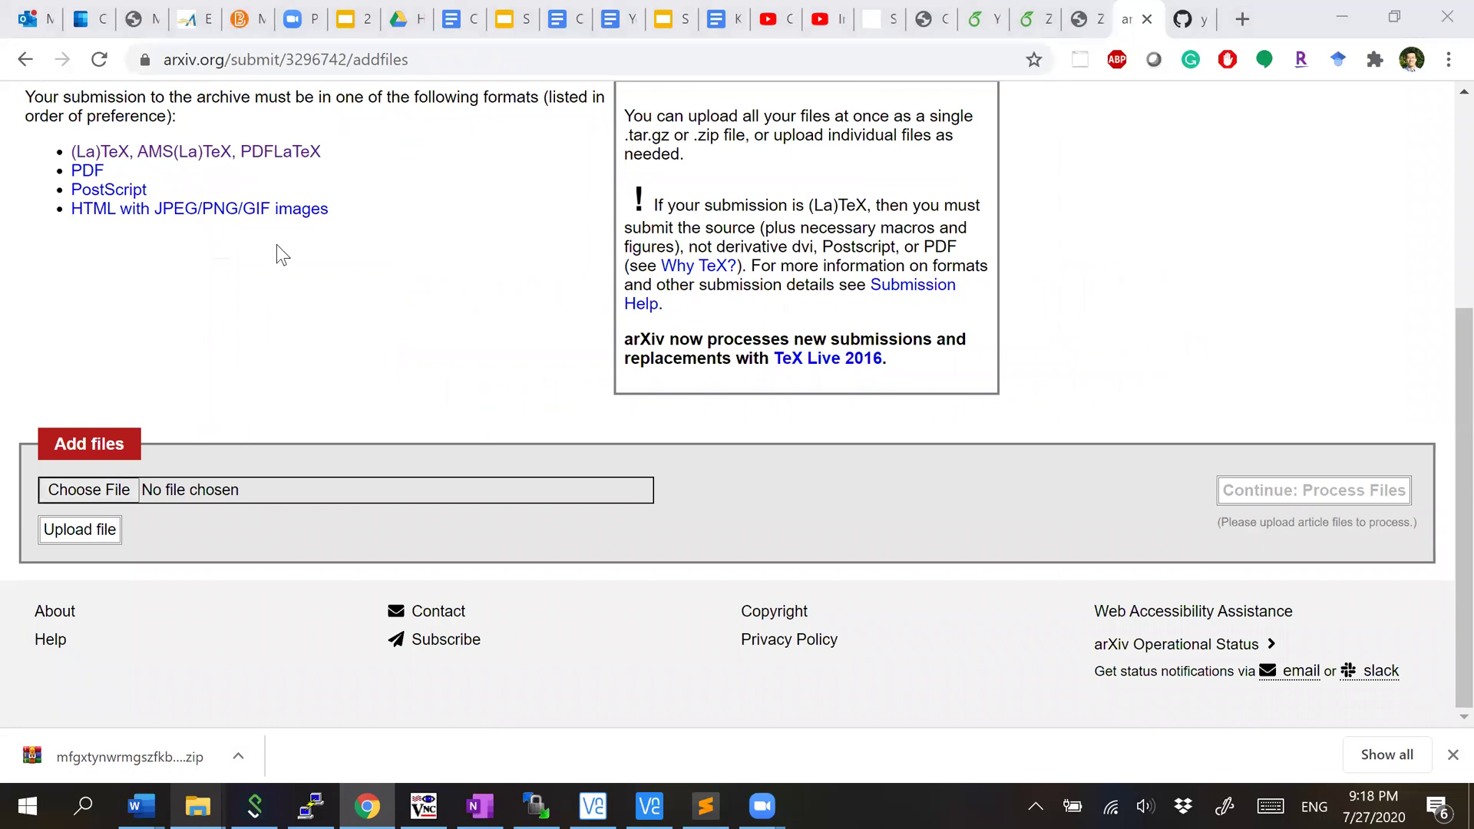
pyautogui.doubleClick(338, 160)
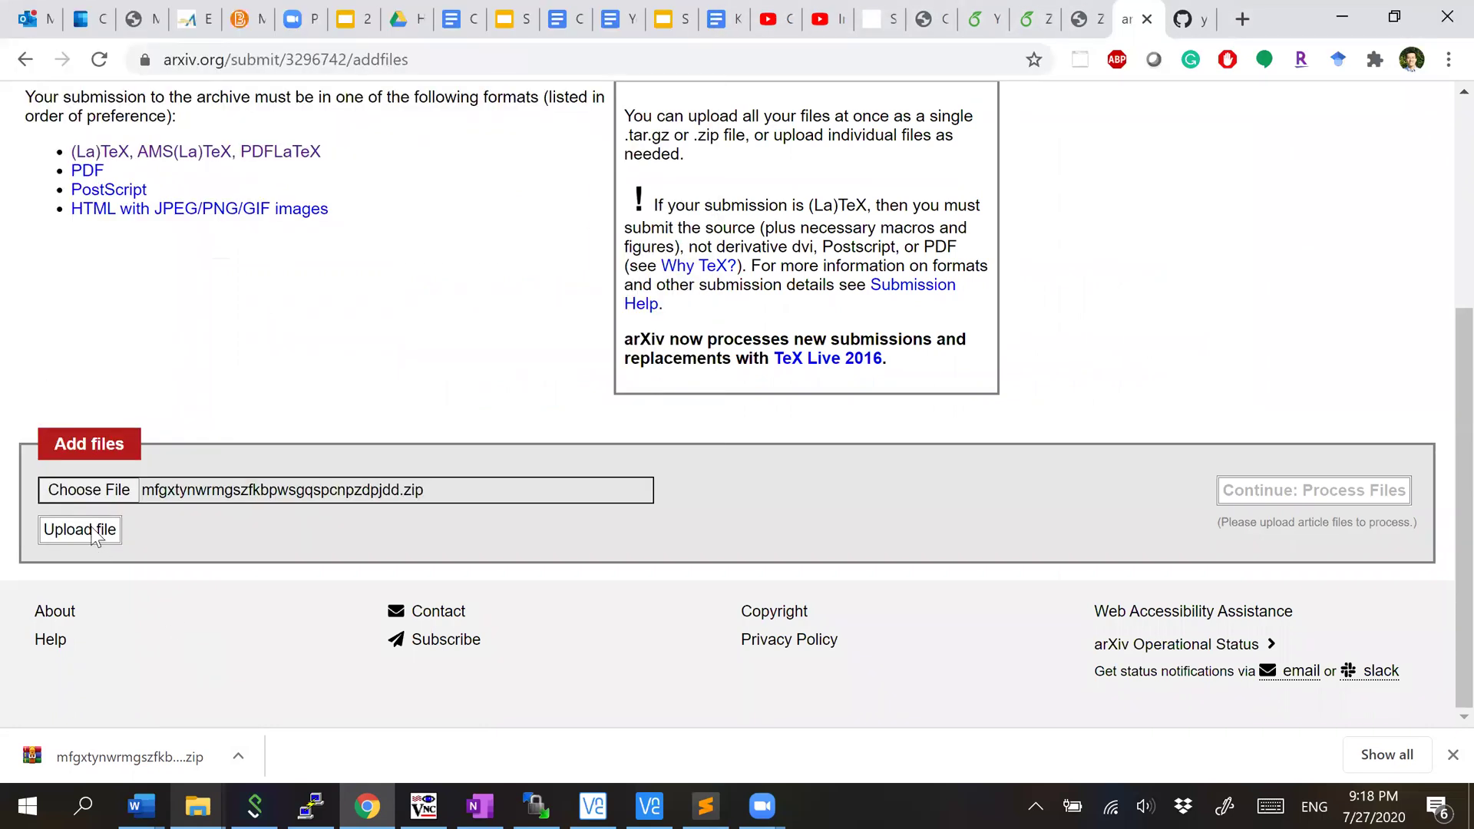
pyautogui.press('Tab')
pyautogui.press('Return')
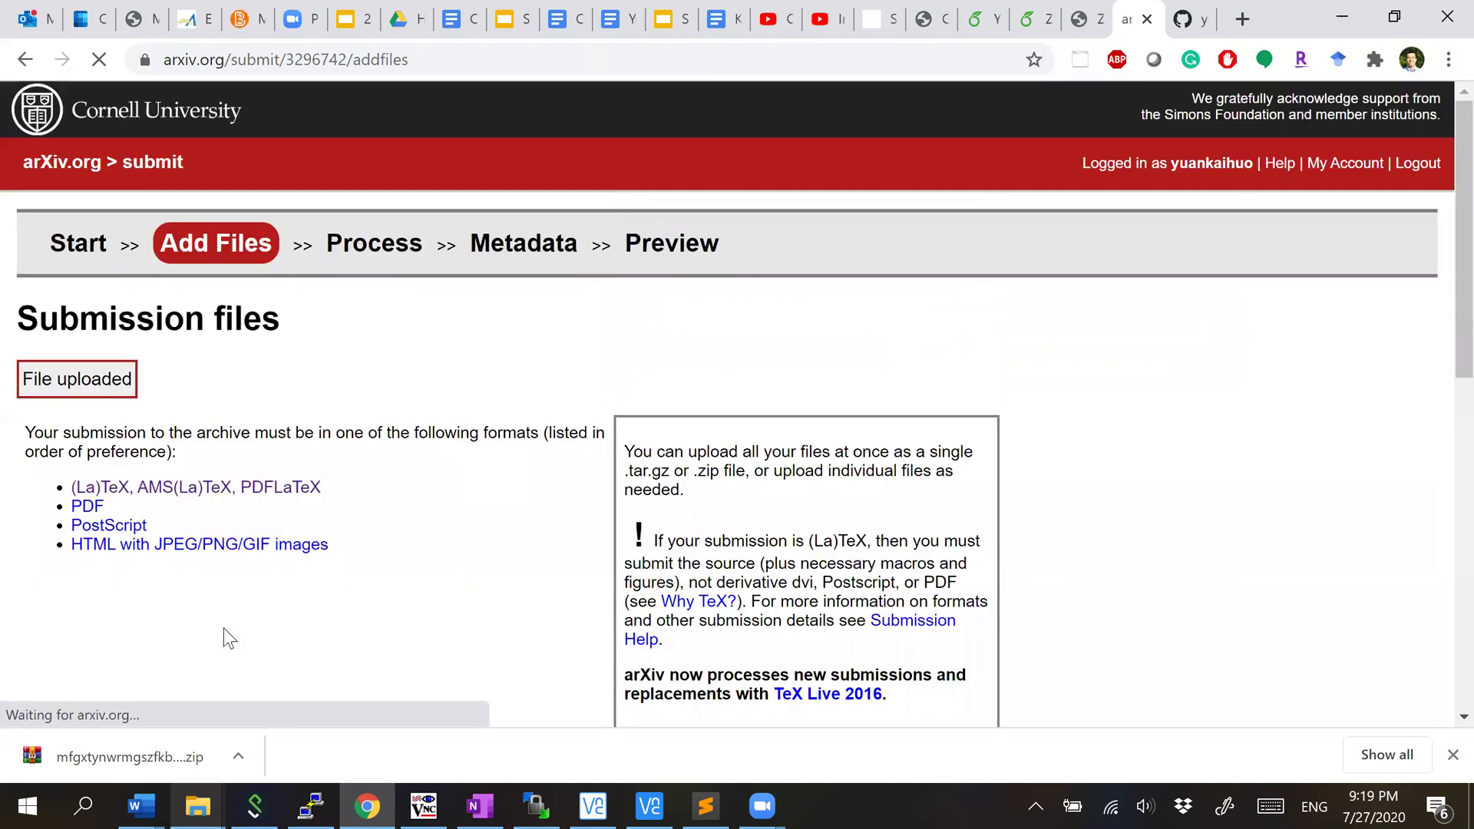
# Step: Delete the backup directory, process the uploaded files, and continue to the Metadata step
pyautogui.scroll(-10, 223, 628)
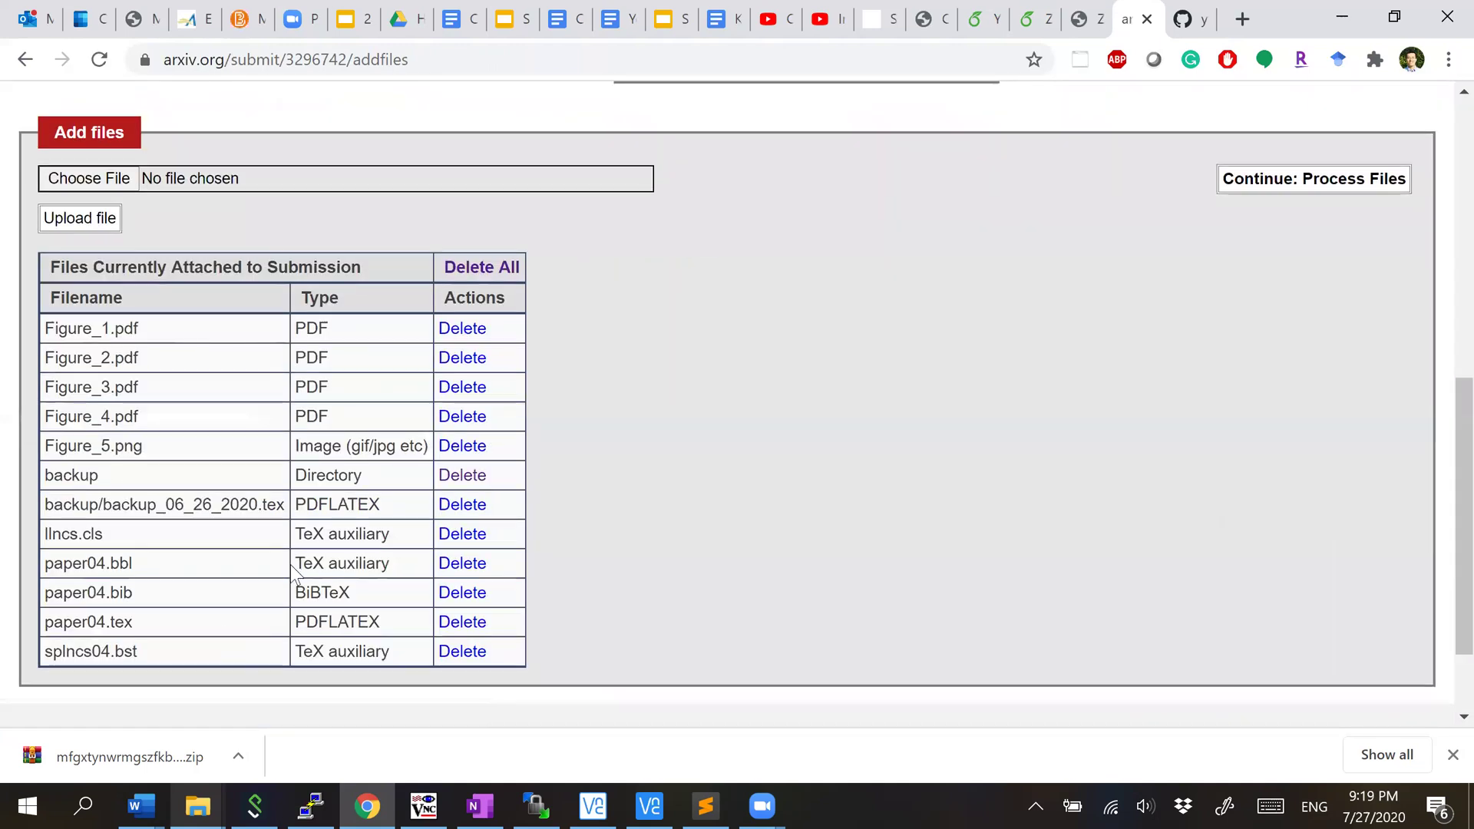
pyautogui.click(489, 475)
pyautogui.scroll(-10, 673, 481)
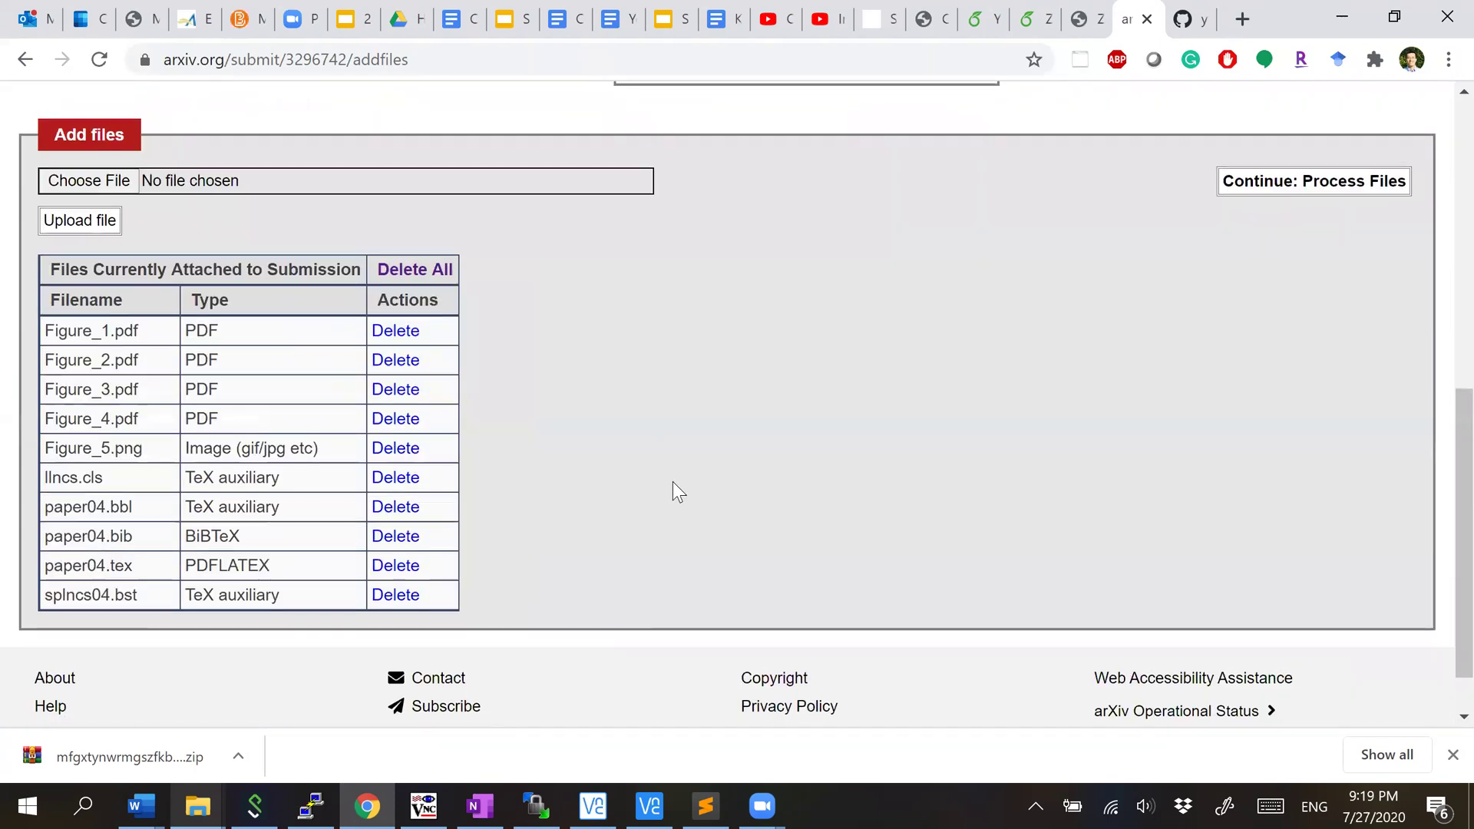
pyautogui.scroll(4, 673, 482)
pyautogui.click(1324, 461)
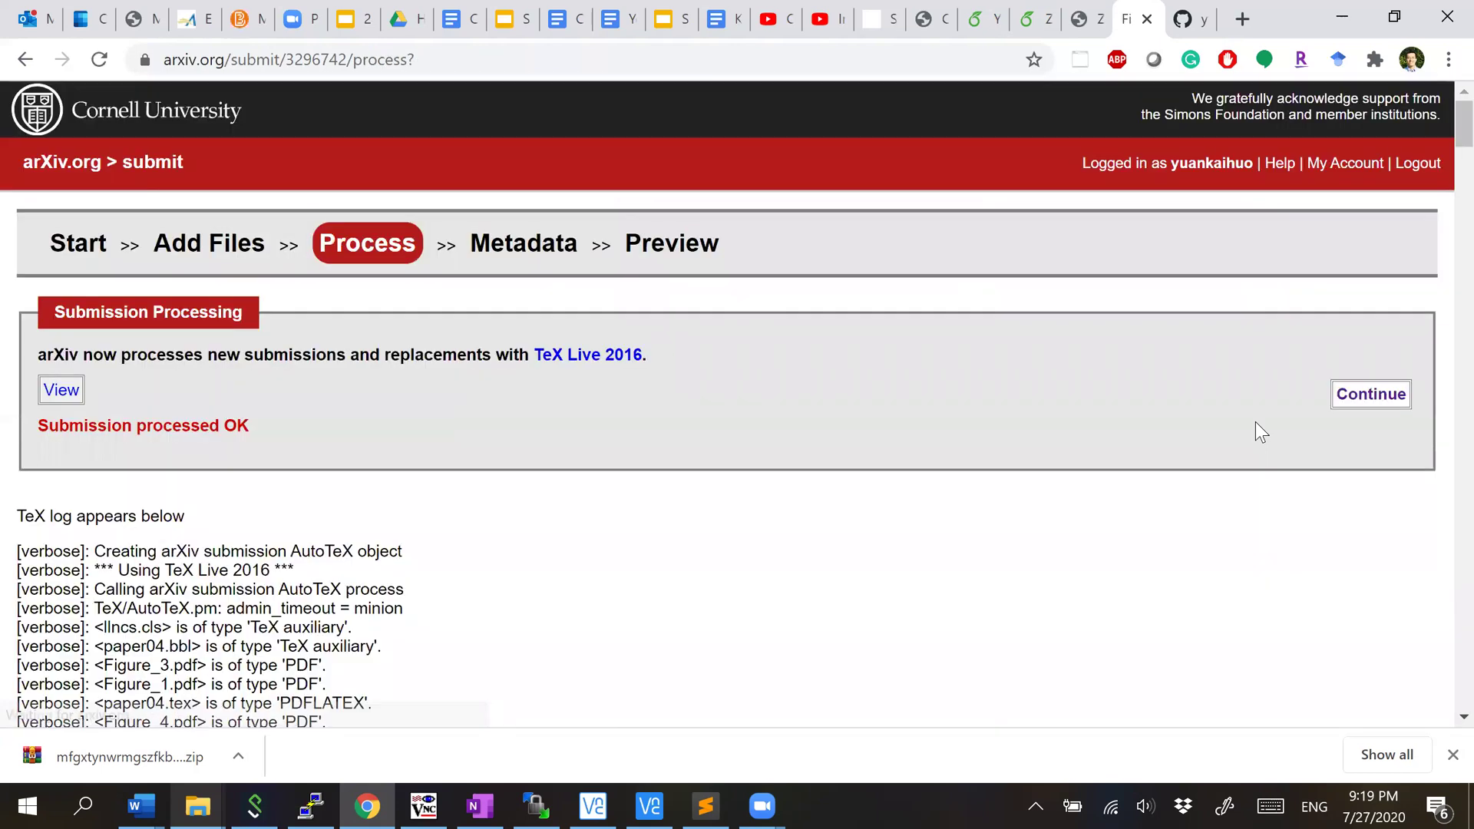
pyautogui.click(1371, 394)
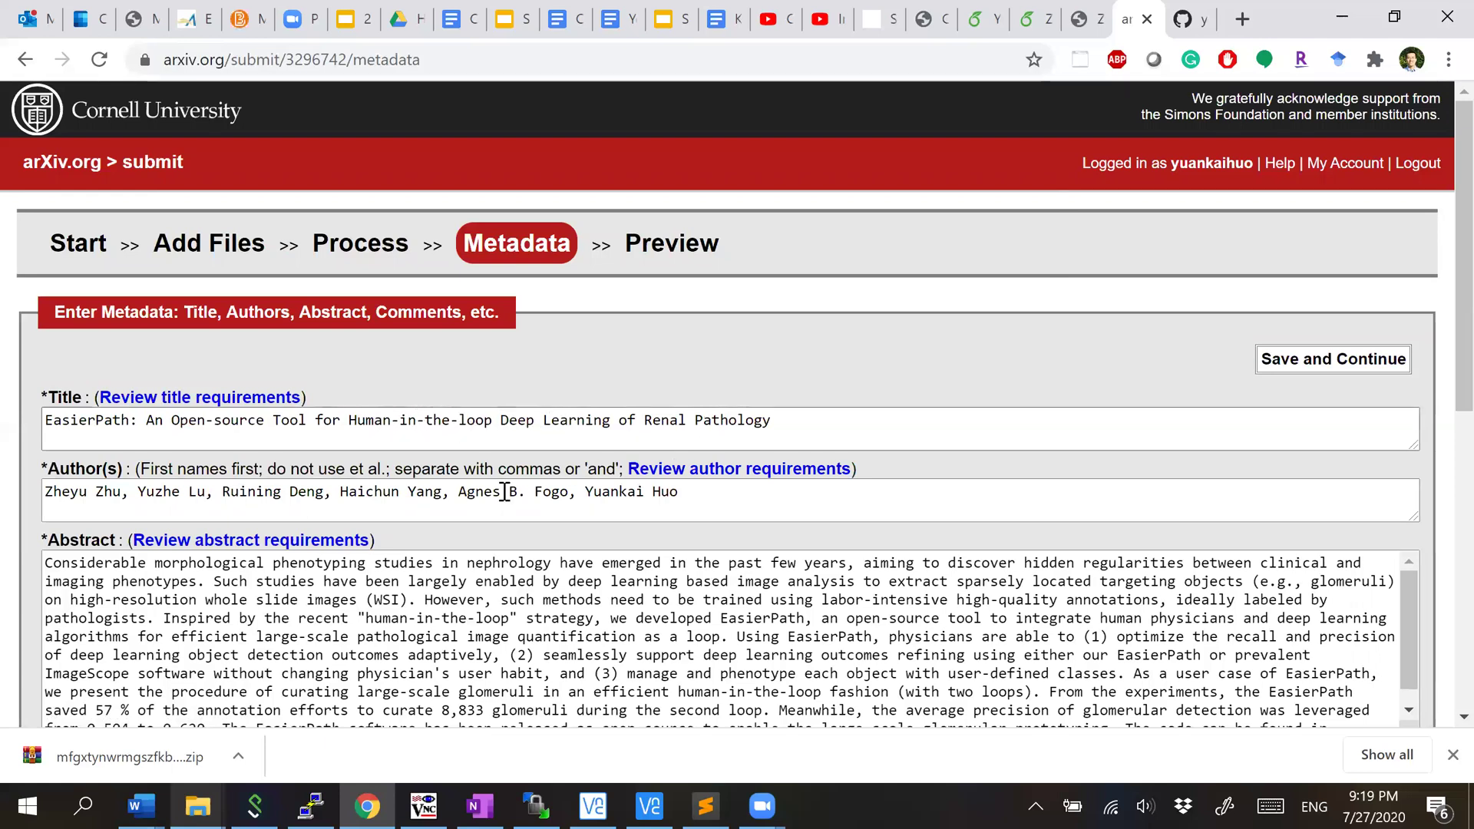
# Step: Enlarge and review the abstract, then Save and Continue to the Preview step
pyautogui.scroll(-2, 738, 522)
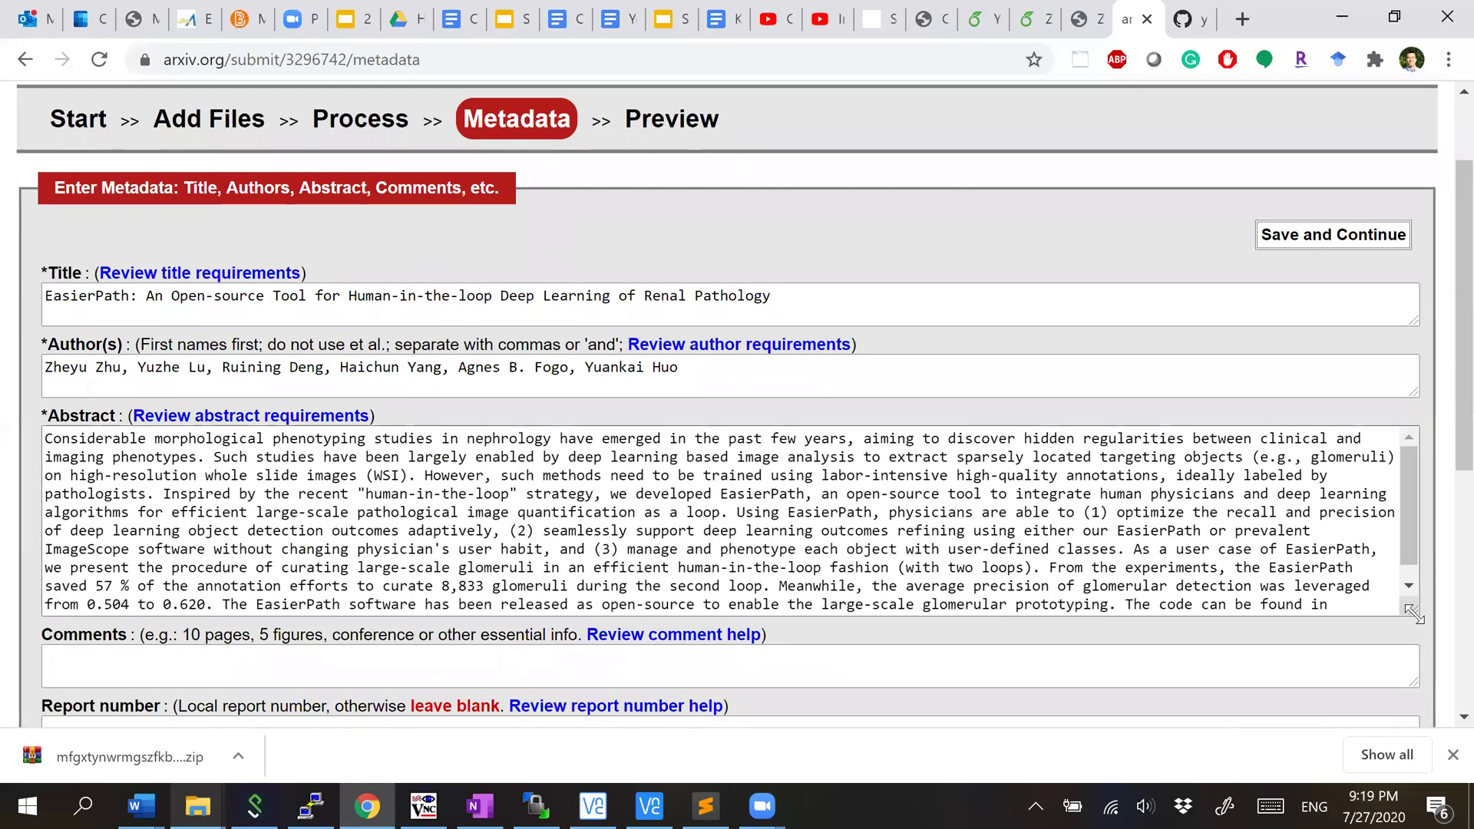
pyautogui.moveTo(1413, 612); pyautogui.dragTo(1403, 739)
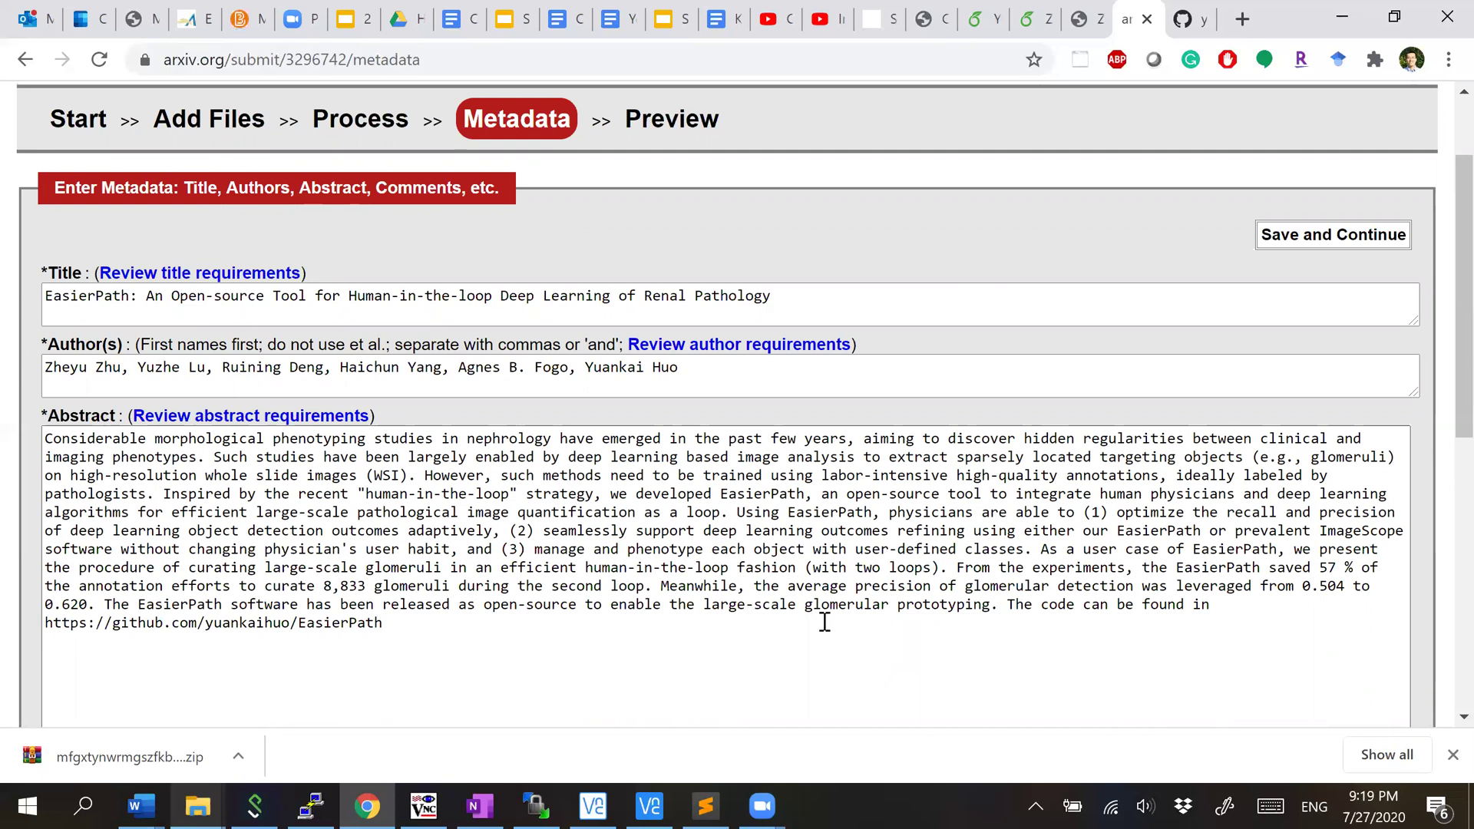
pyautogui.click(785, 631)
pyautogui.scroll(-5, 784, 635)
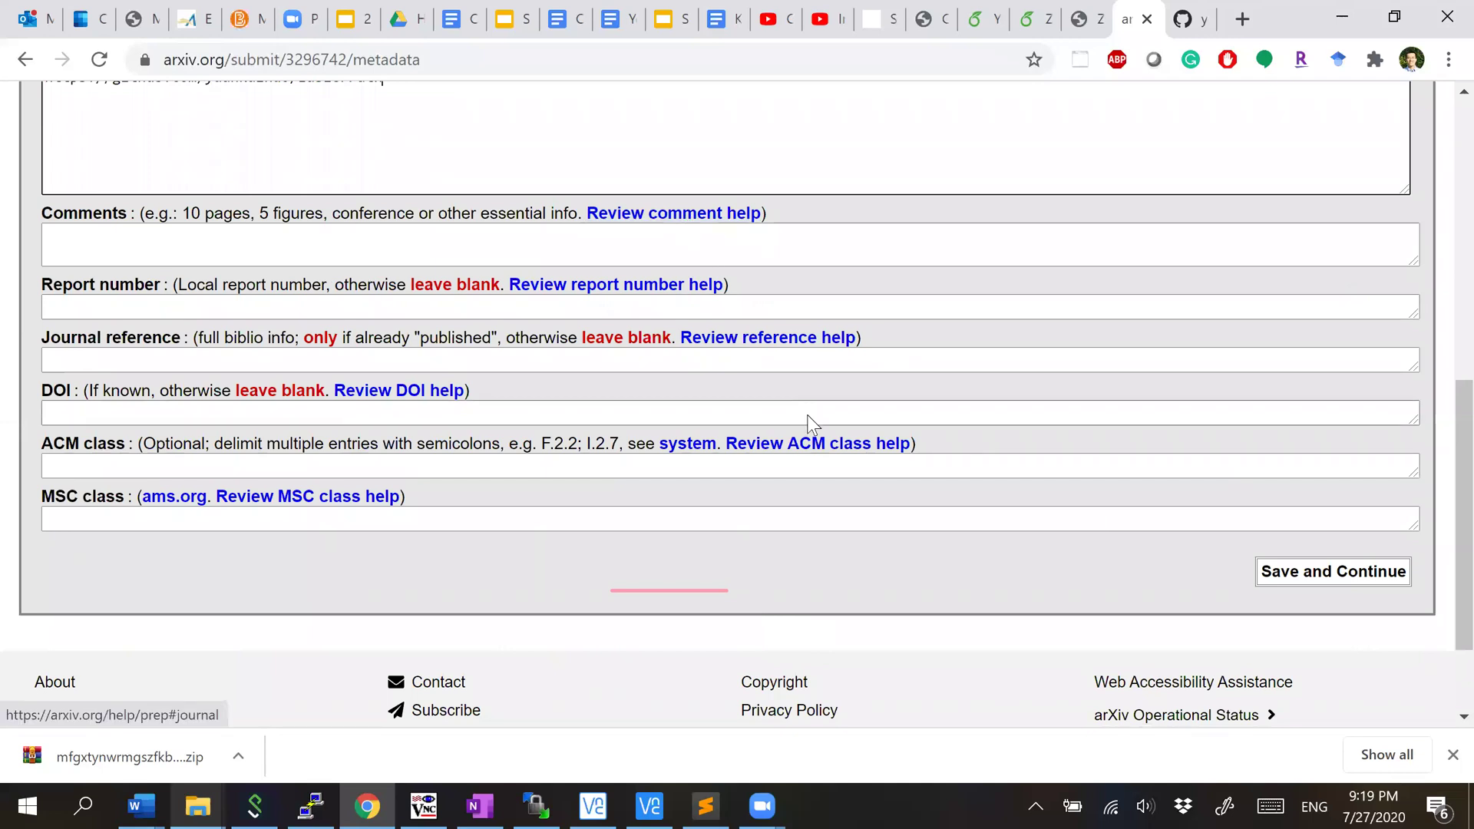
pyautogui.scroll(-2, 810, 422)
pyautogui.click(1309, 430)
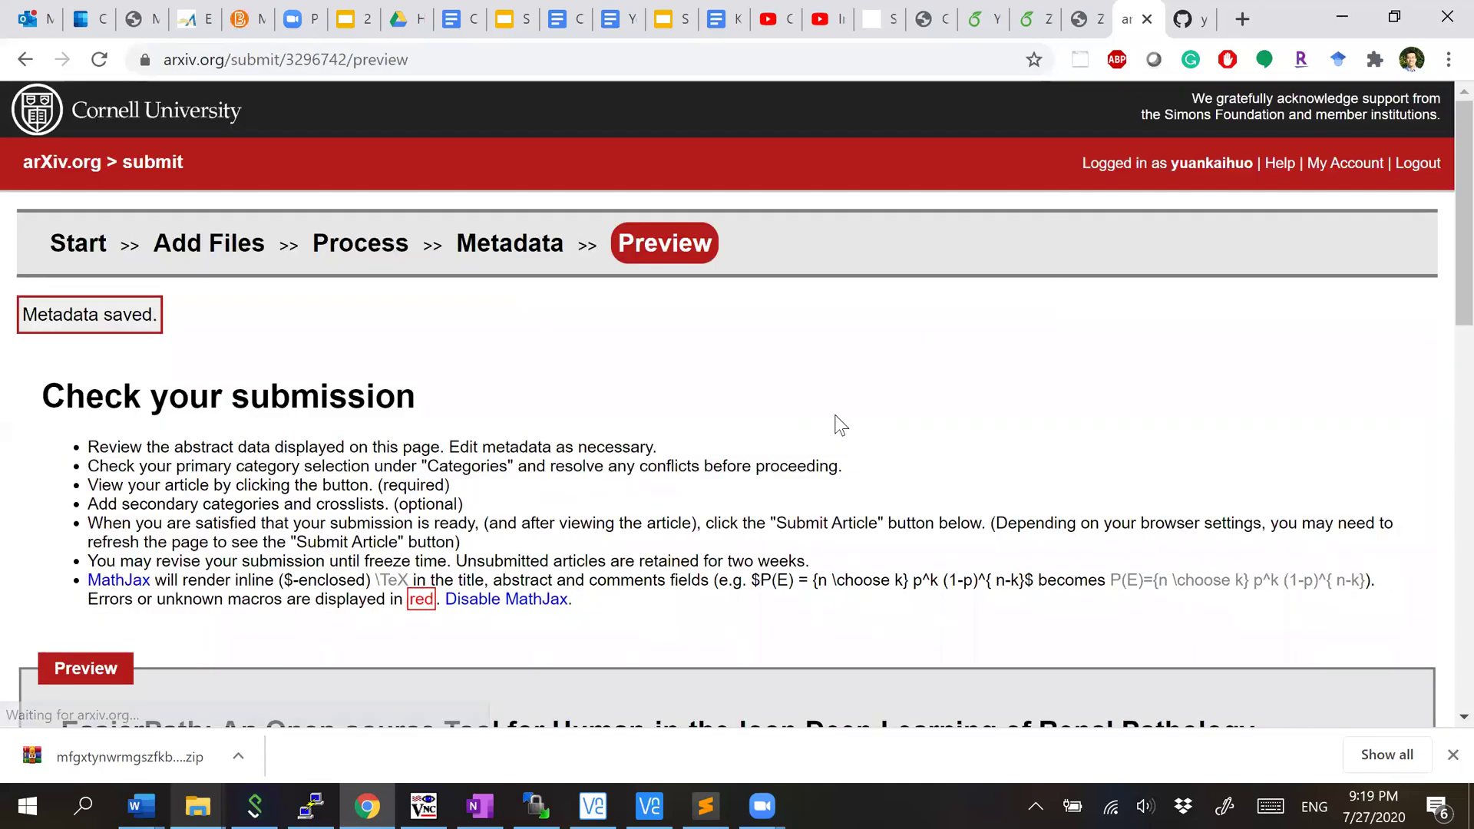
# Step: Scroll the Preview page to check the abstract and the conflict-free cs.CV category
pyautogui.scroll(-2, 841, 424)
pyautogui.scroll(-6, 840, 425)
pyautogui.scroll(1, 841, 425)
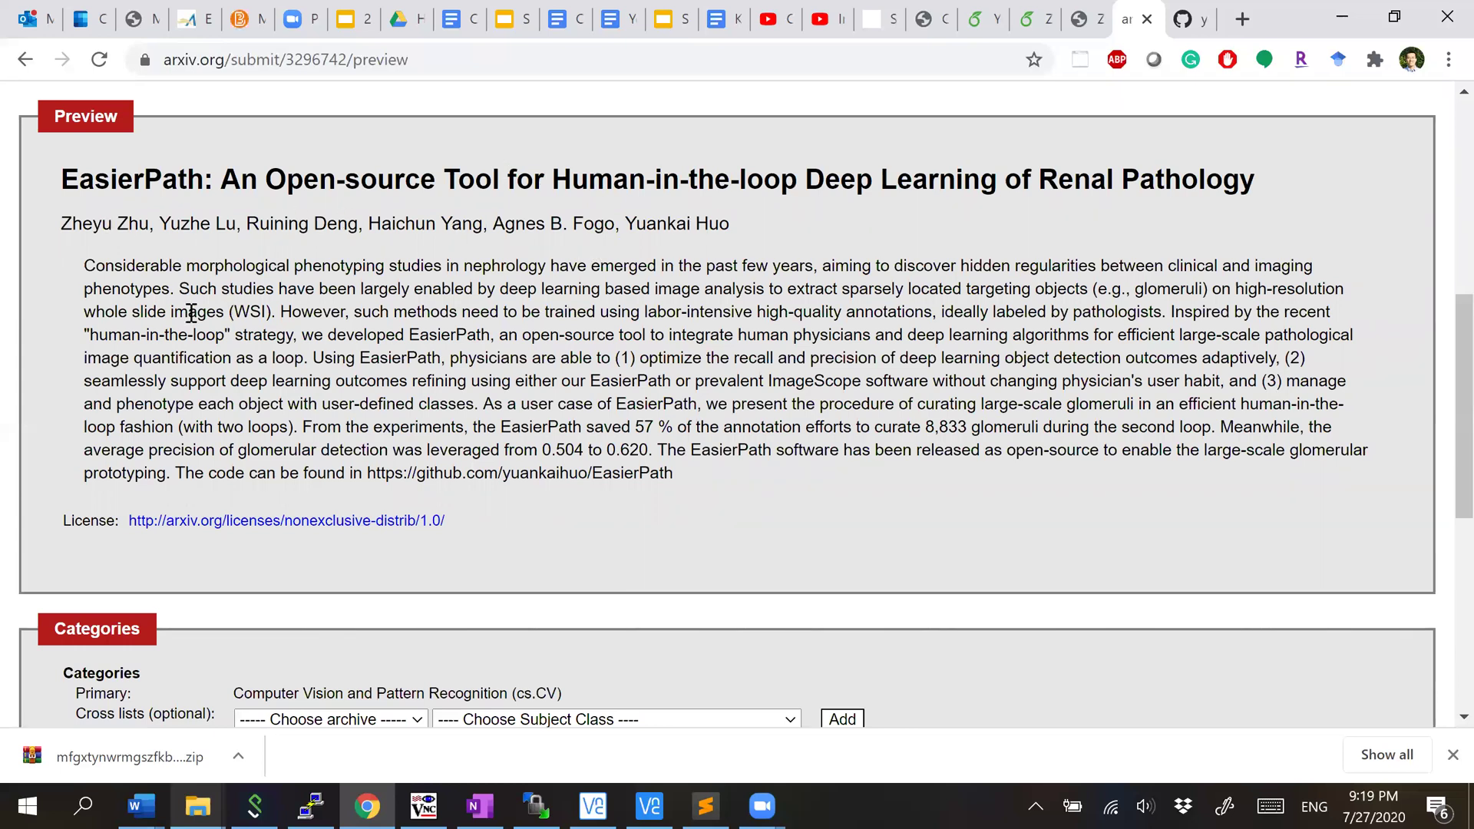
pyautogui.scroll(-3, 494, 395)
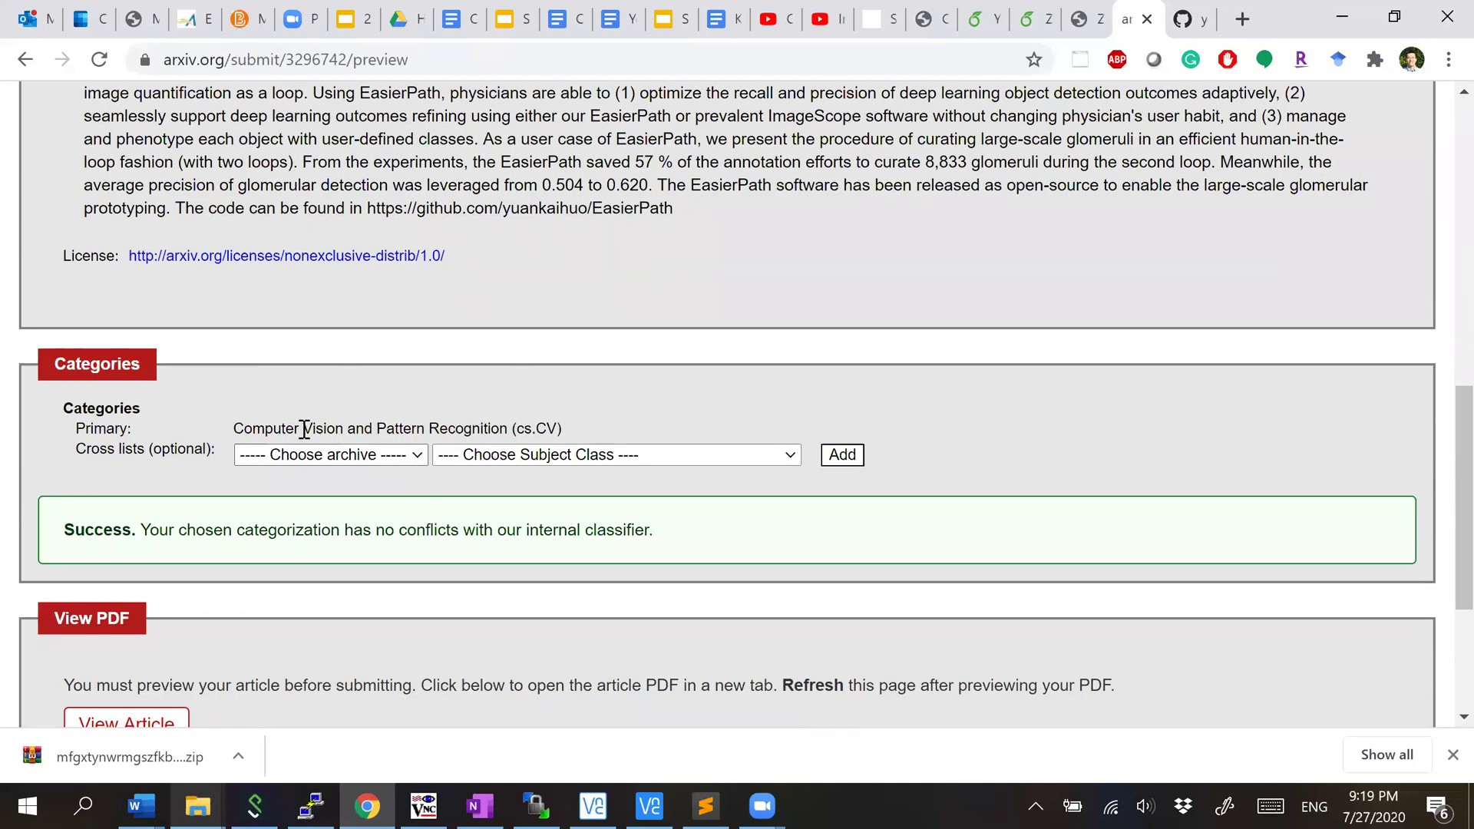
pyautogui.scroll(-2, 357, 476)
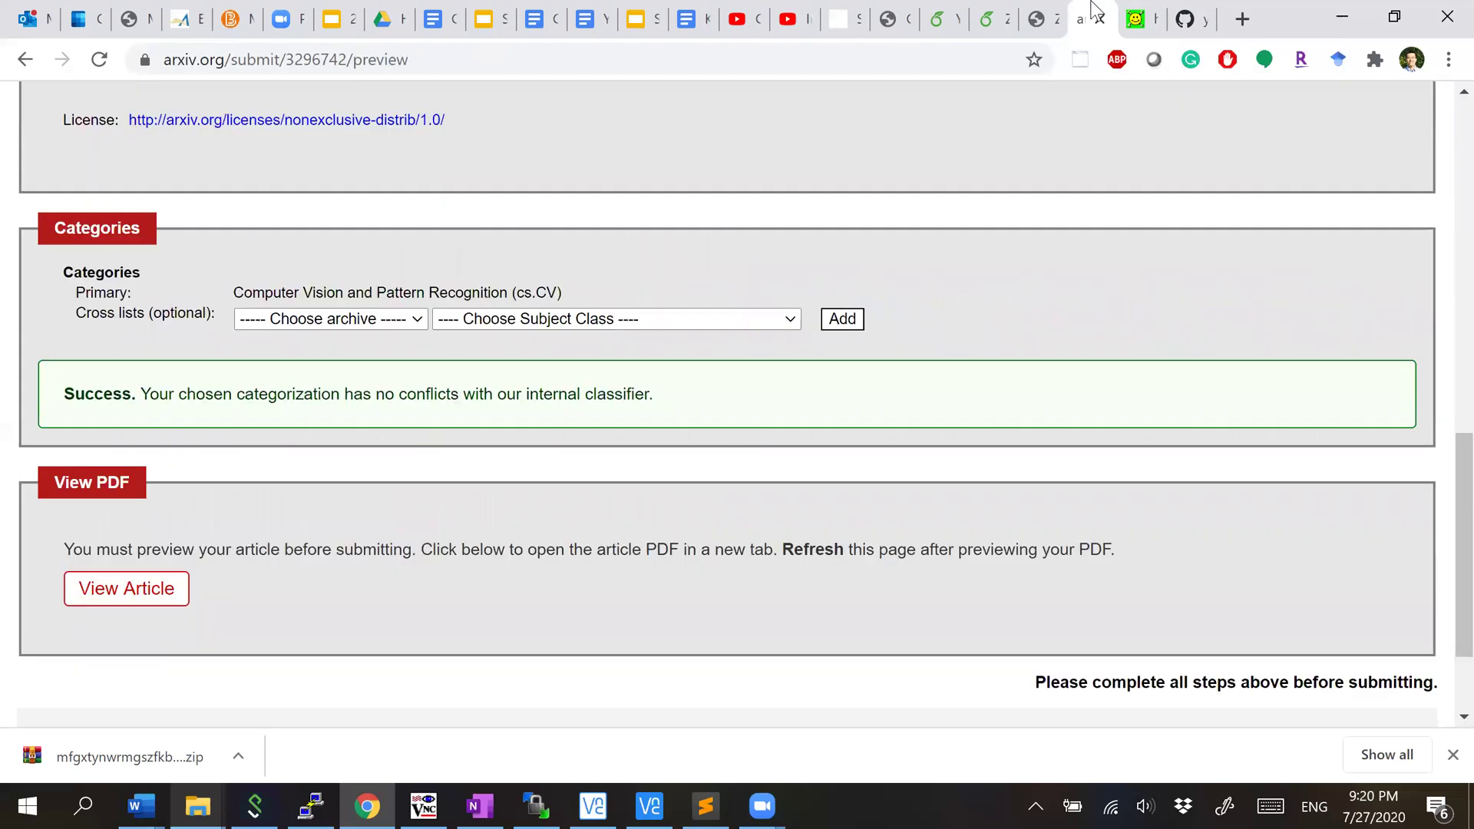
pyautogui.scroll(-3, 892, 246)
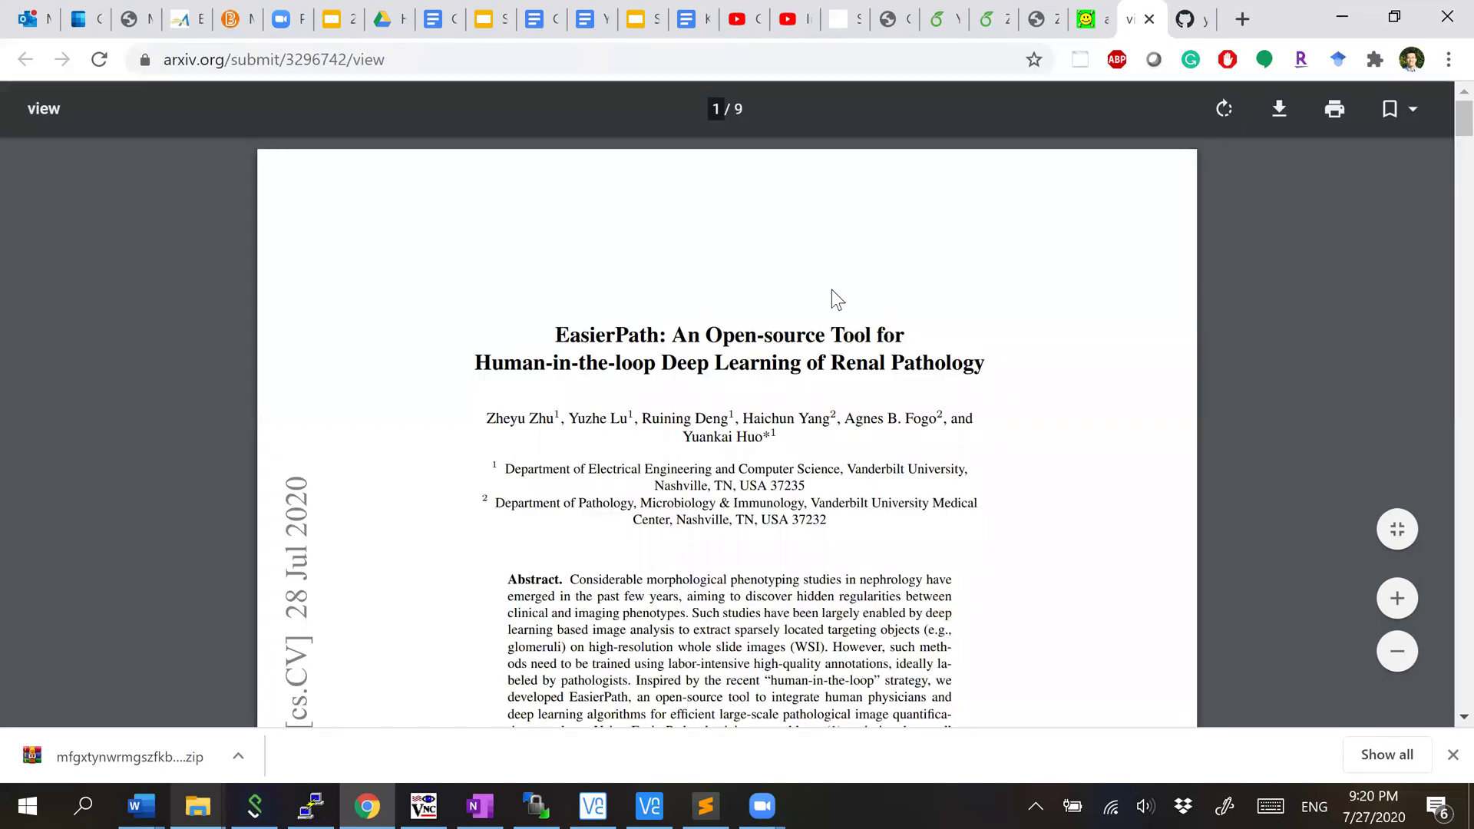
# Step: Read through the nine-page generated article PDF from the title down to the References
pyautogui.scroll(-2, 831, 290)
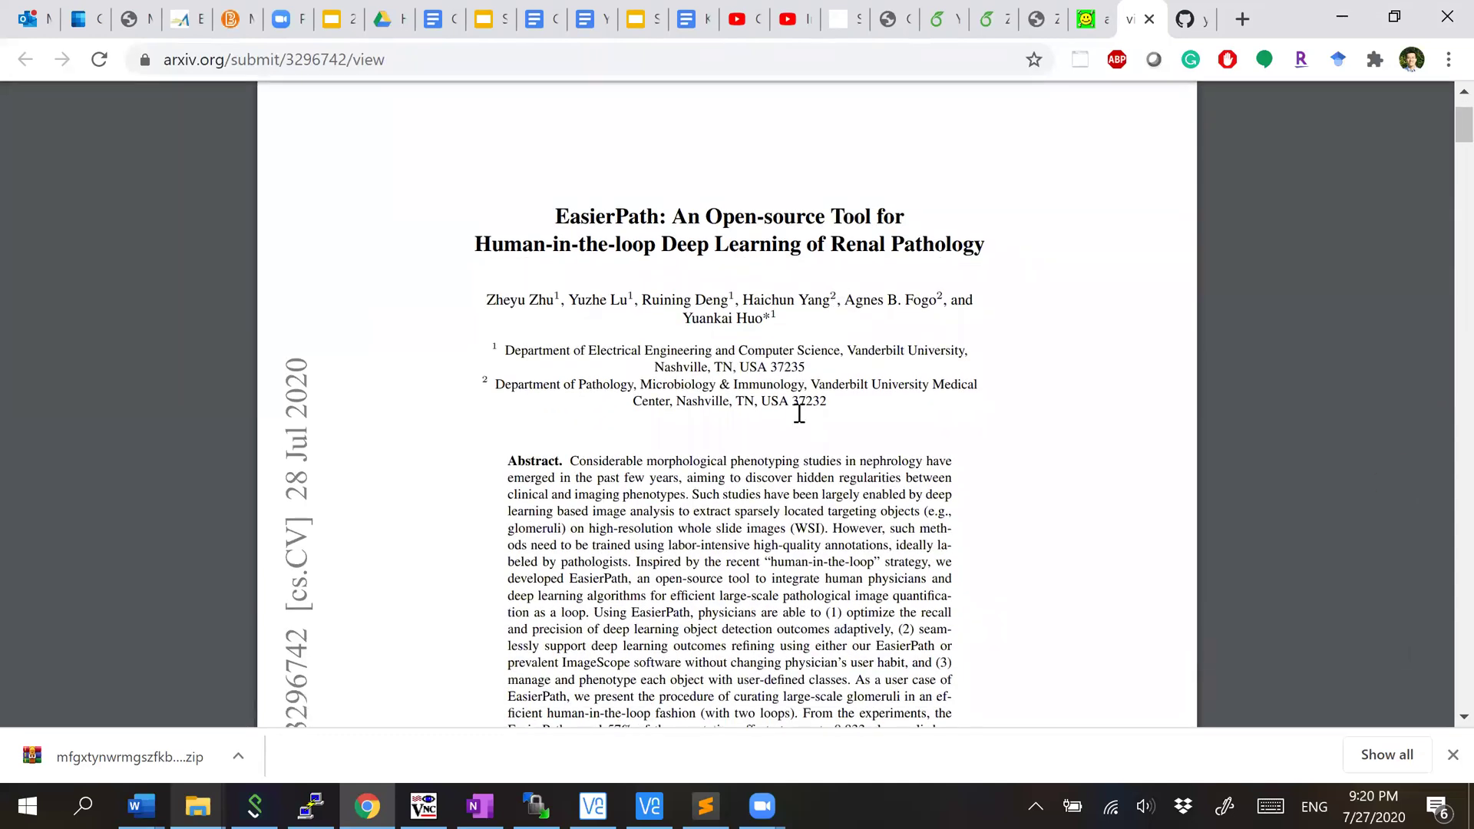
pyautogui.scroll(-1, 800, 413)
pyautogui.scroll(-5, 799, 413)
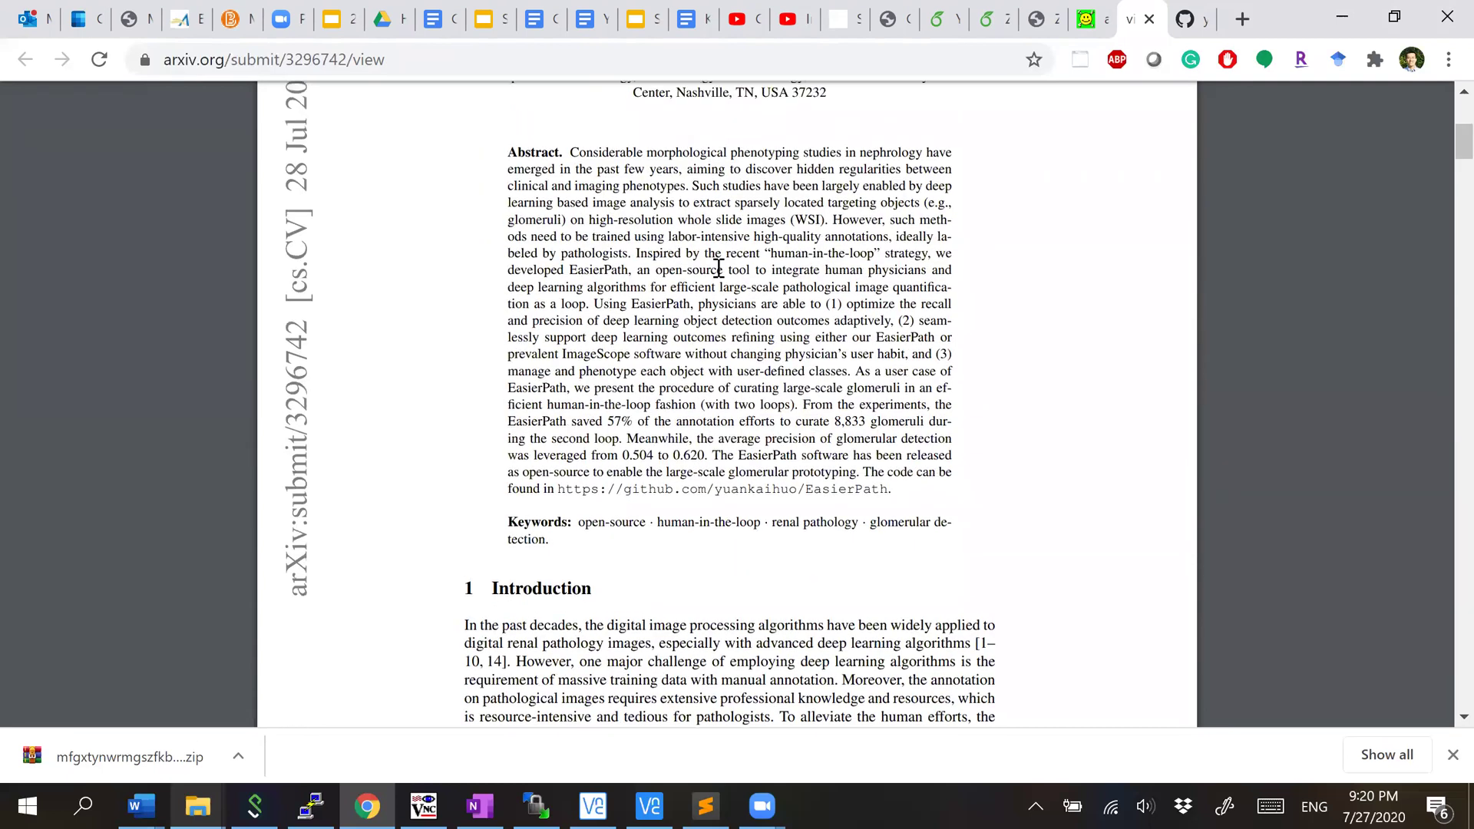
pyautogui.moveTo(770, 256); pyautogui.dragTo(764, 256)
pyautogui.click(823, 410)
pyautogui.scroll(-4, 824, 422)
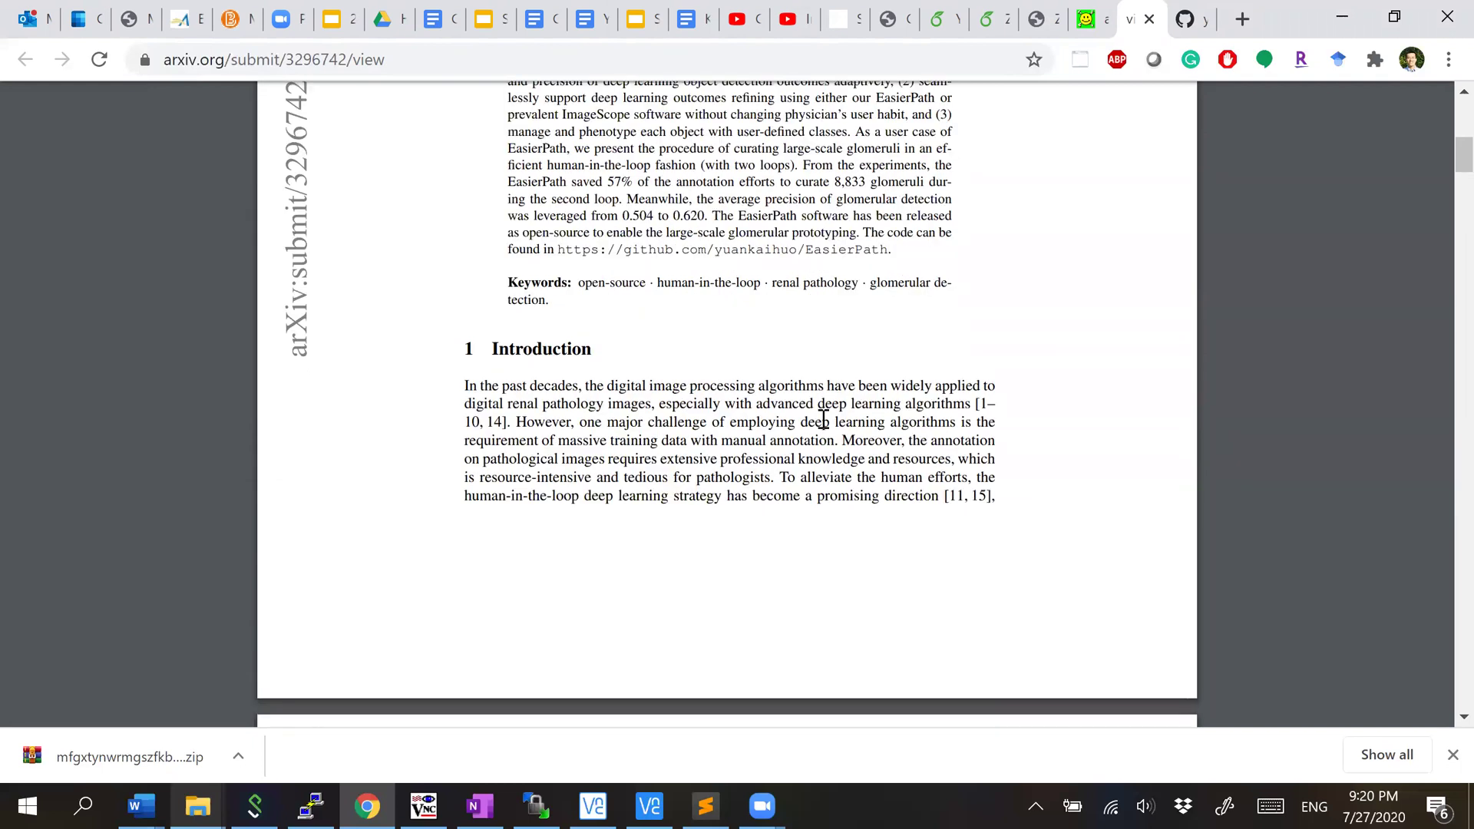
pyautogui.scroll(-15, 823, 419)
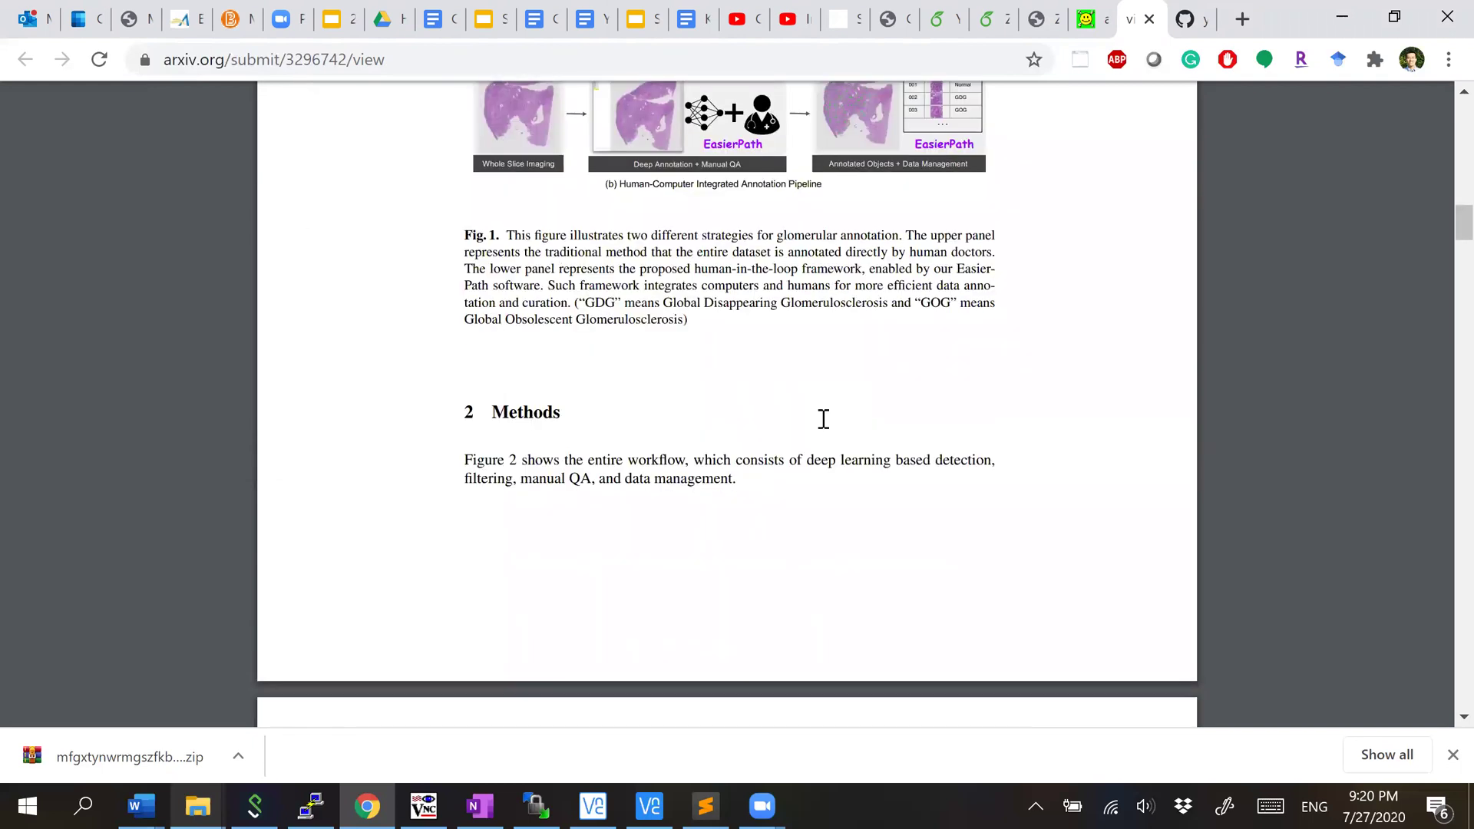
pyautogui.scroll(-18, 824, 418)
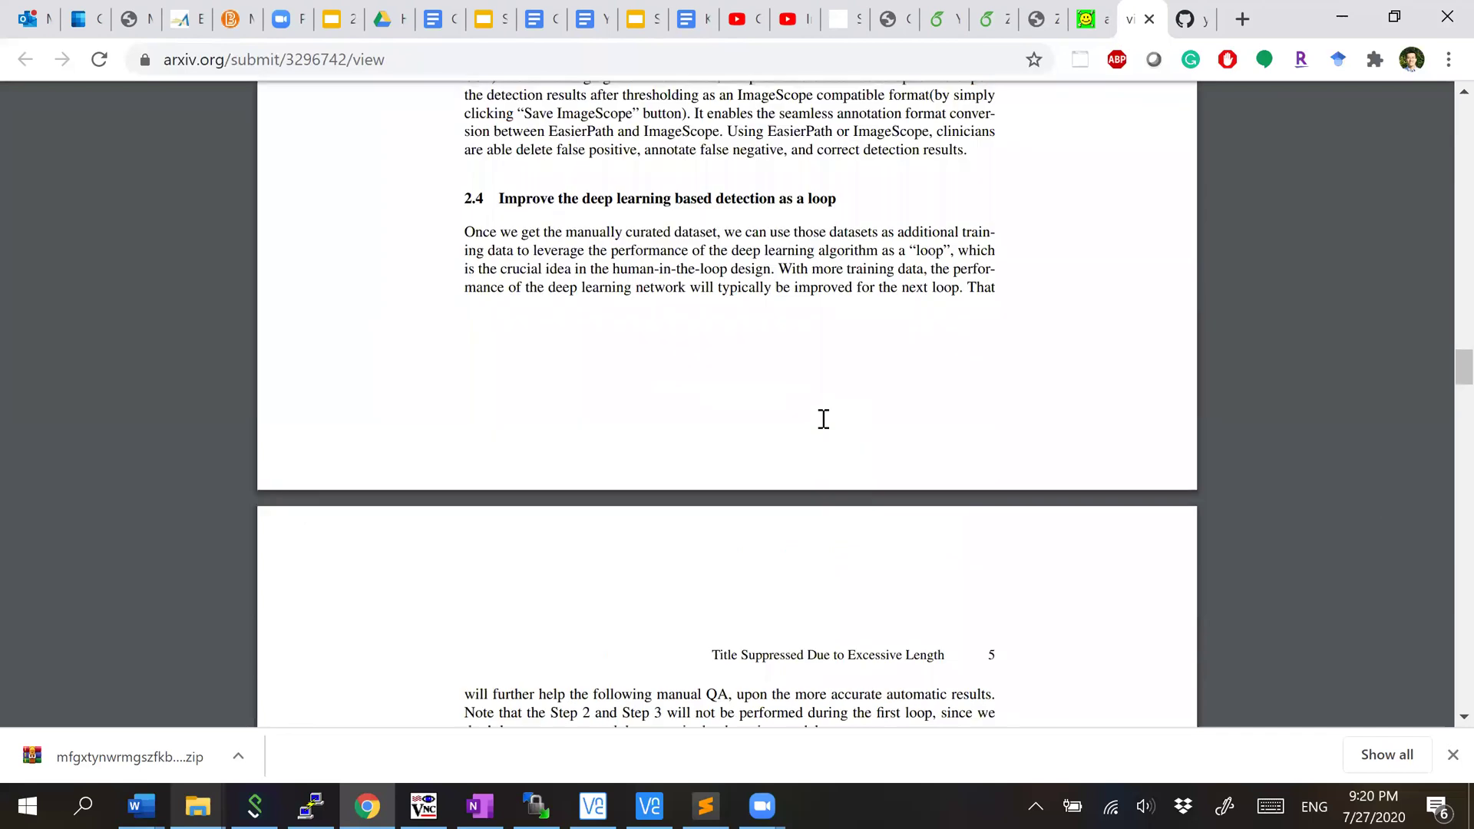
pyautogui.scroll(-9, 823, 419)
pyautogui.scroll(-13, 824, 418)
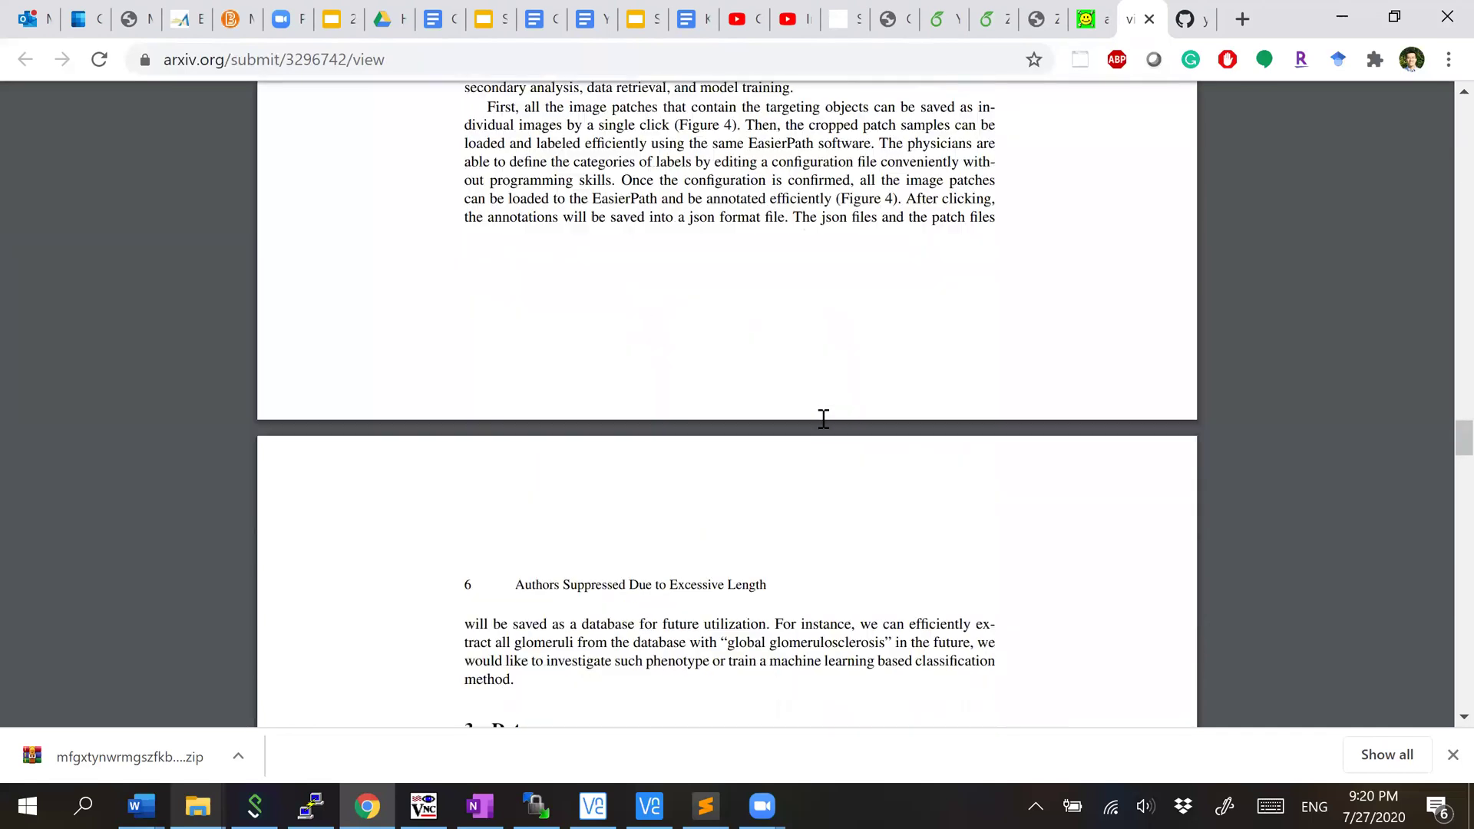
pyautogui.scroll(-4, 823, 419)
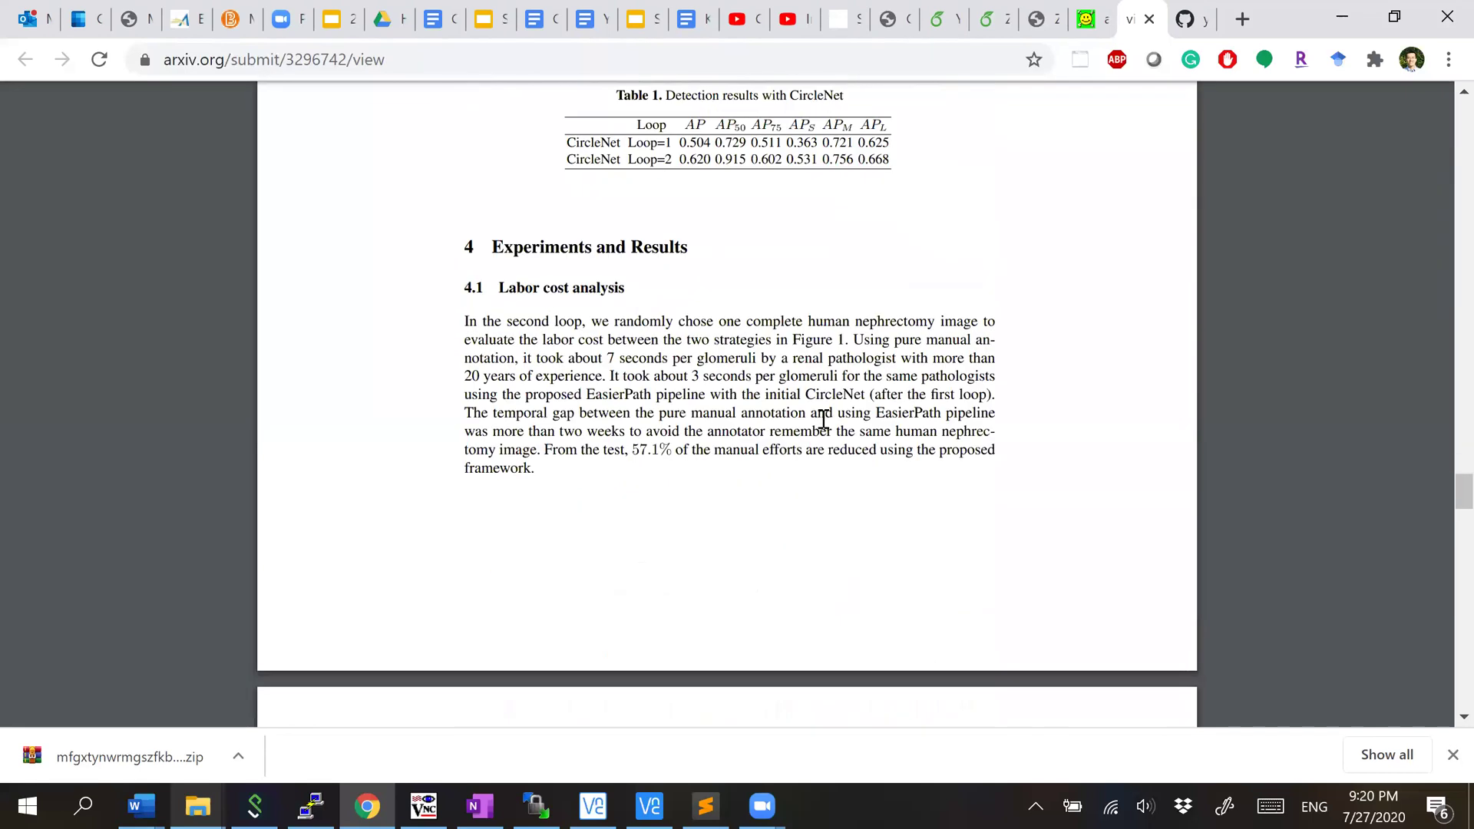
pyautogui.scroll(1, 824, 418)
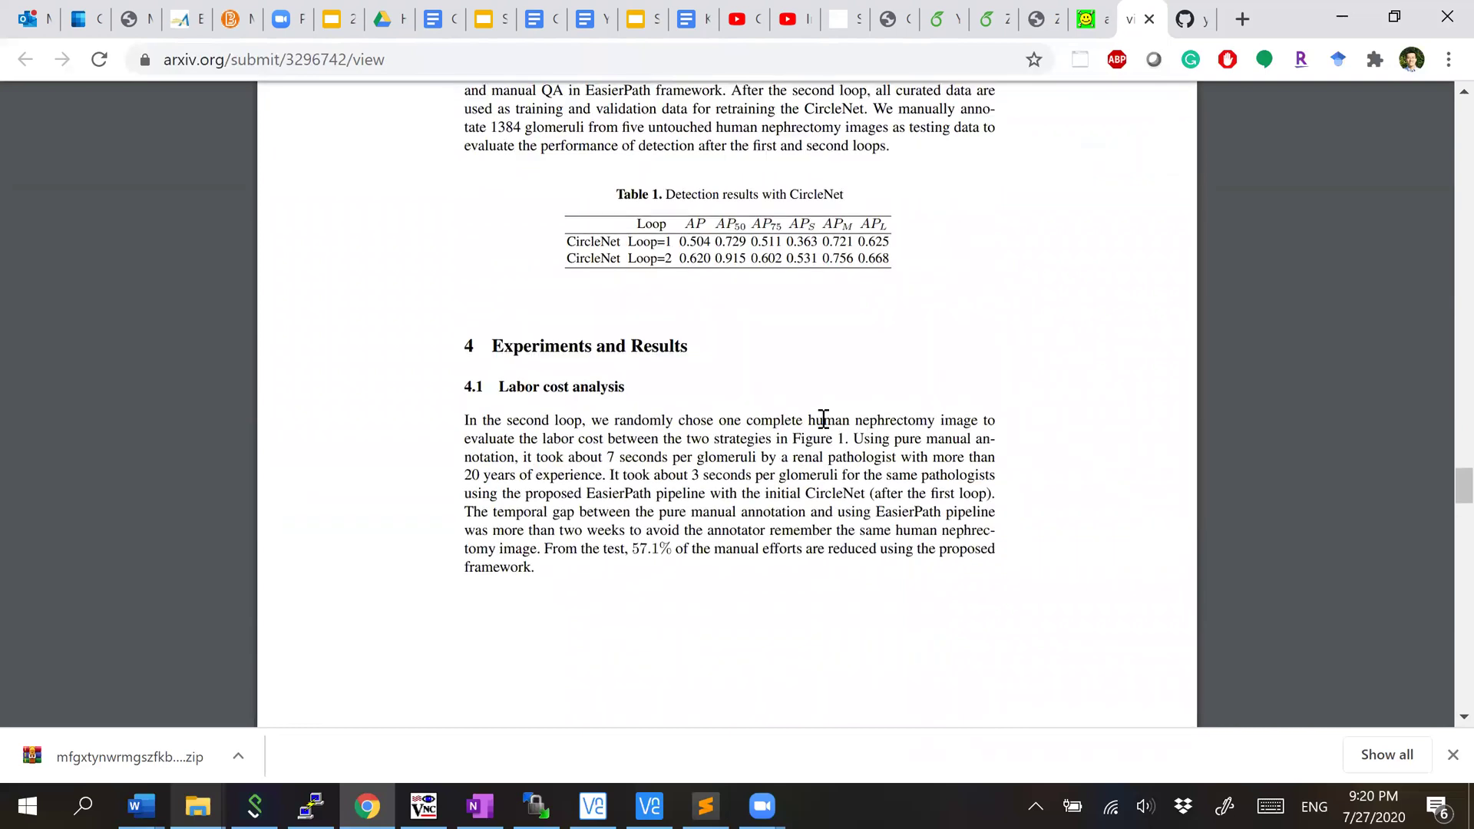
pyautogui.scroll(-8, 823, 418)
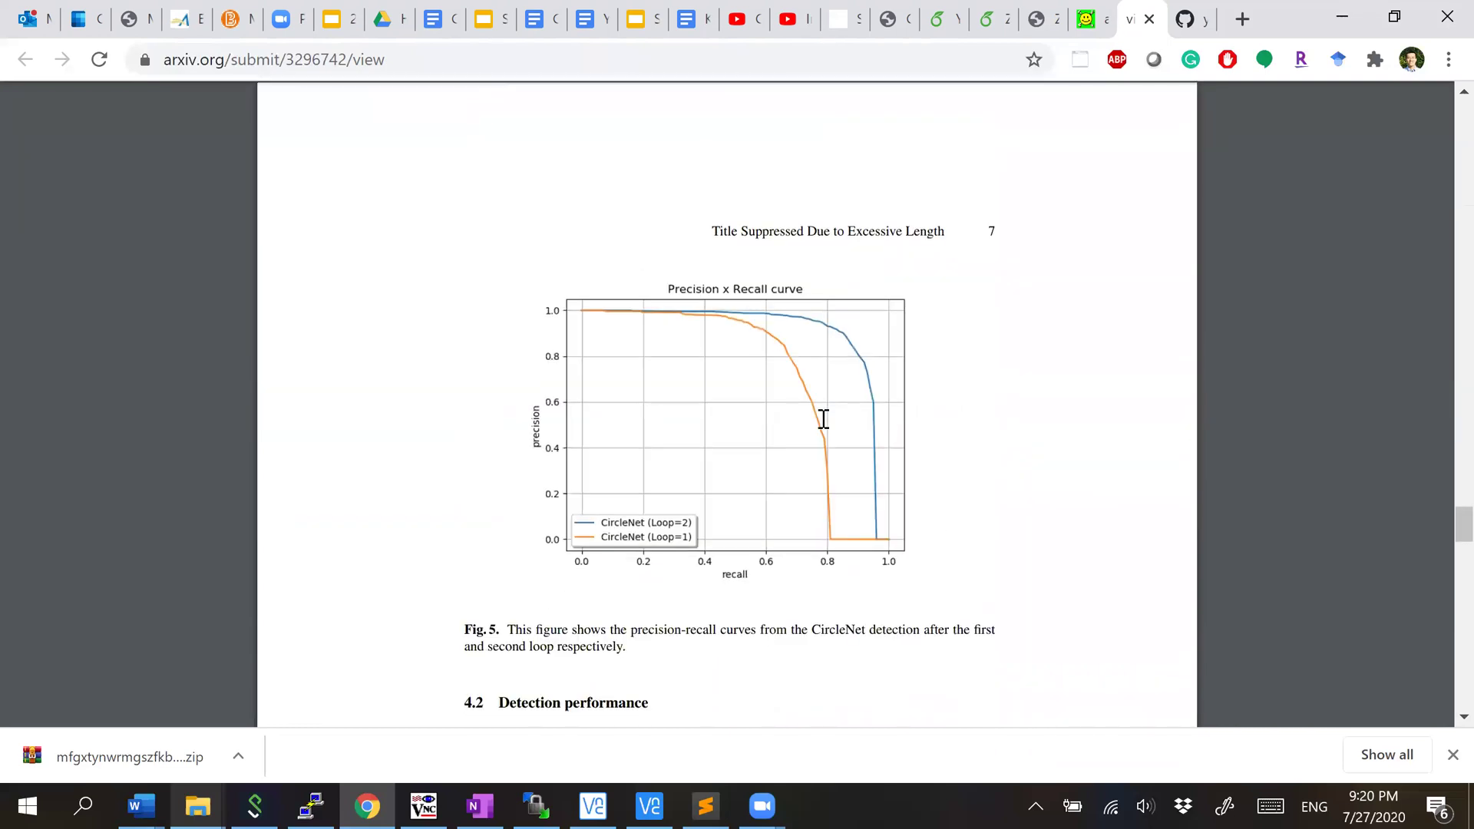
pyautogui.scroll(-6, 824, 418)
pyautogui.scroll(4, 823, 419)
pyautogui.scroll(-8, 824, 419)
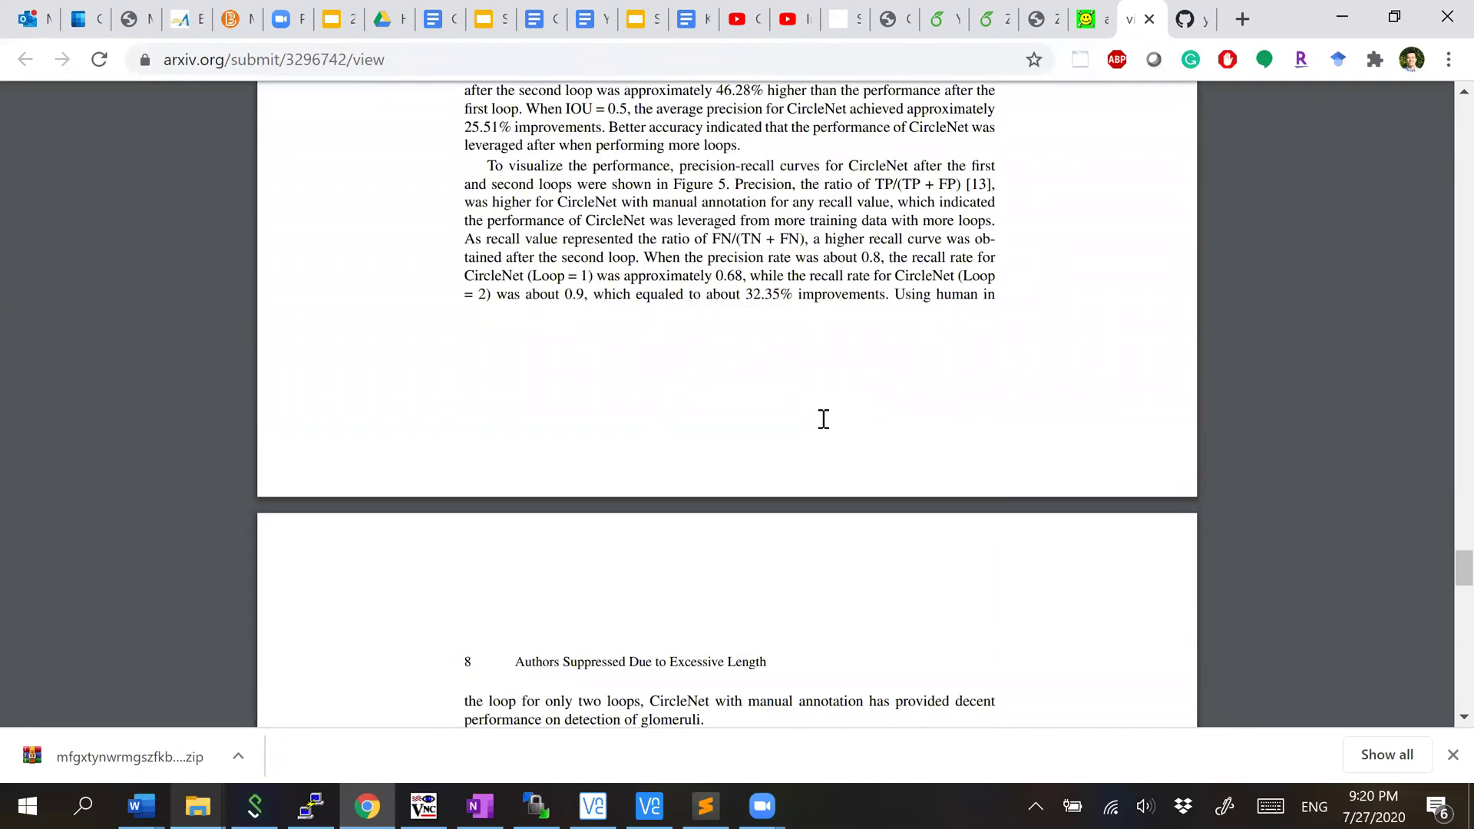
pyautogui.scroll(-3, 823, 418)
pyautogui.scroll(-3, 823, 419)
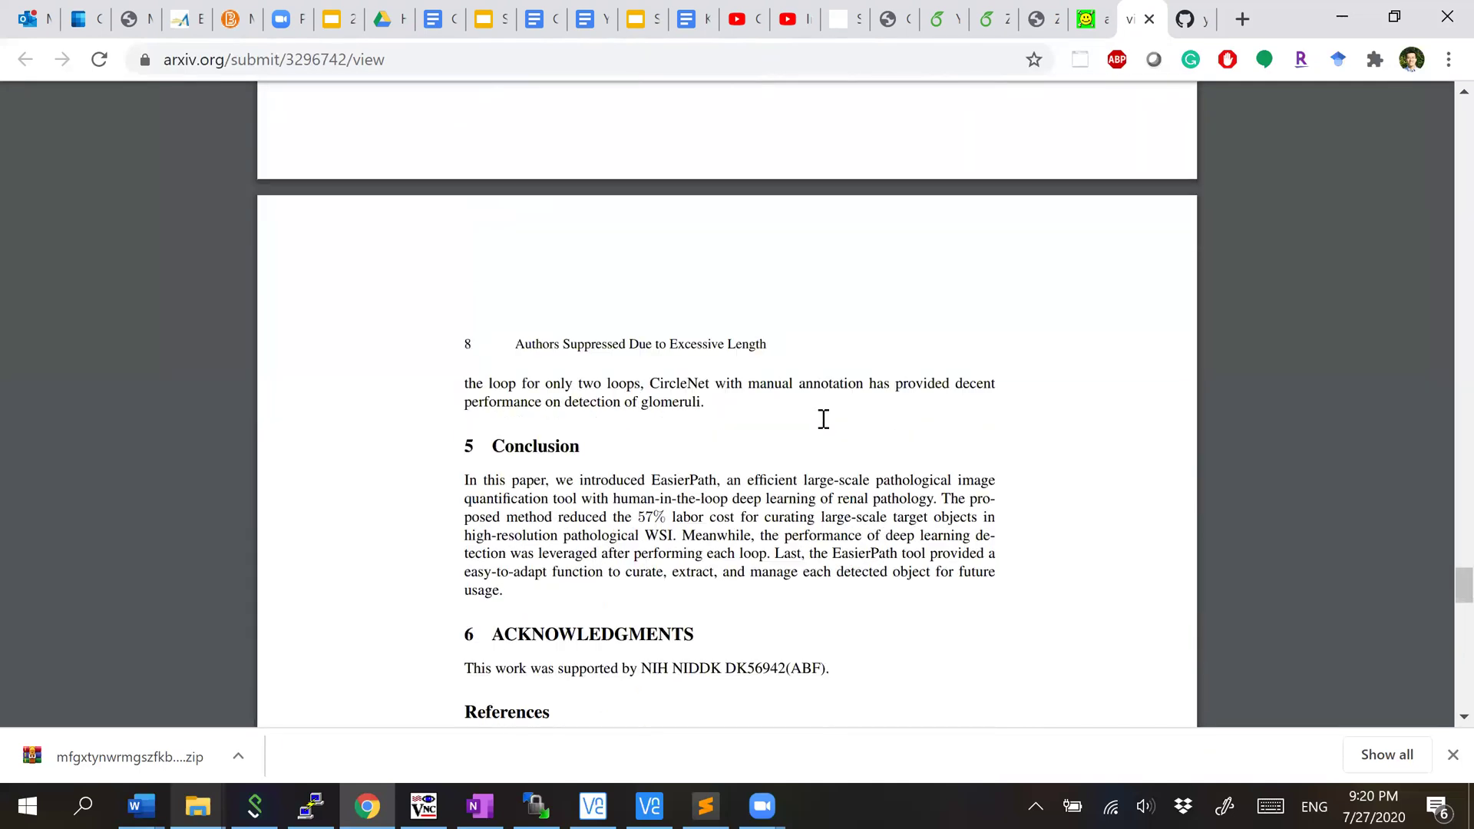
pyautogui.scroll(-6, 824, 419)
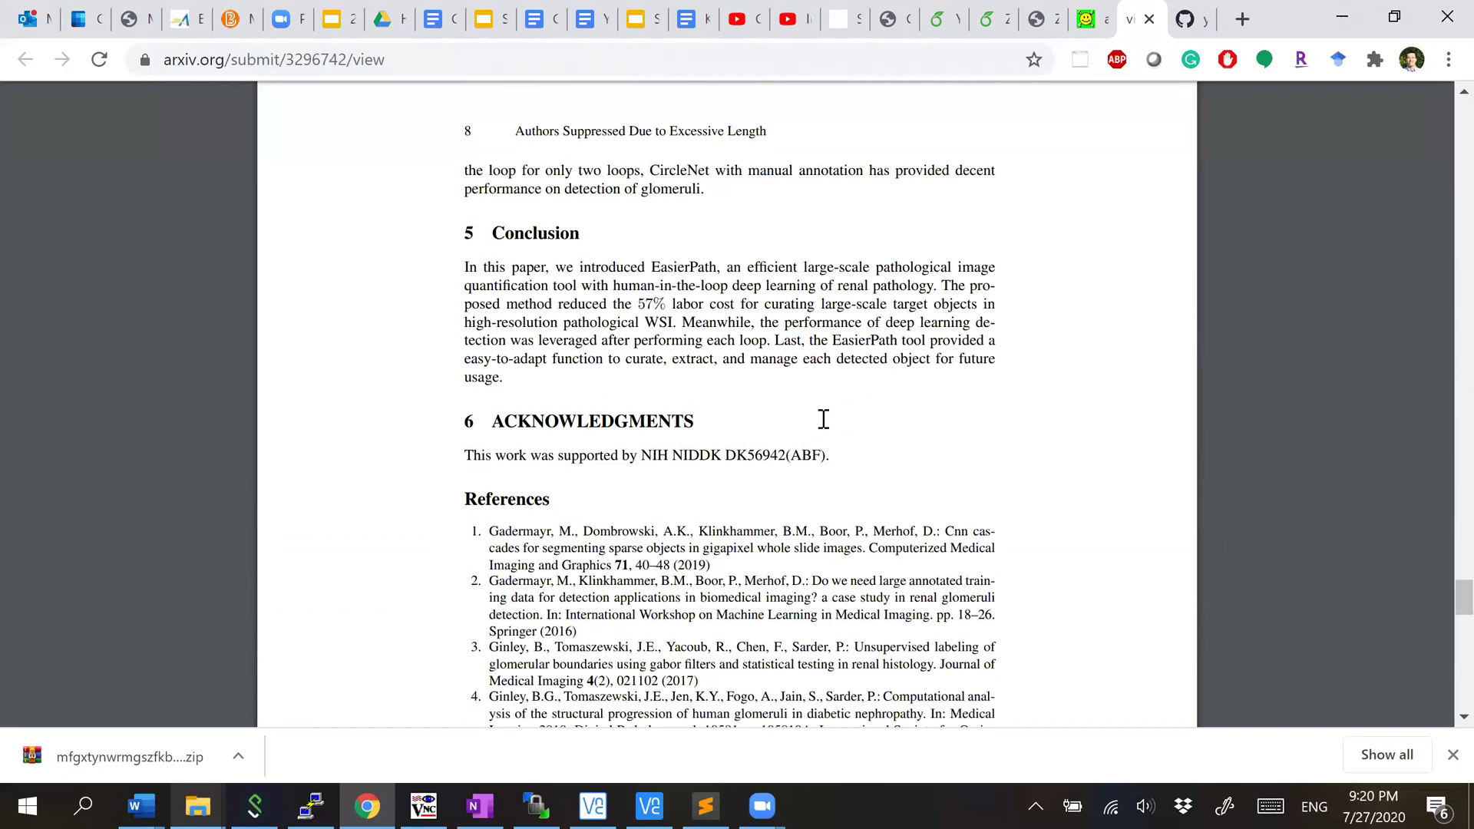
pyautogui.scroll(-5, 823, 419)
pyautogui.scroll(18, 823, 418)
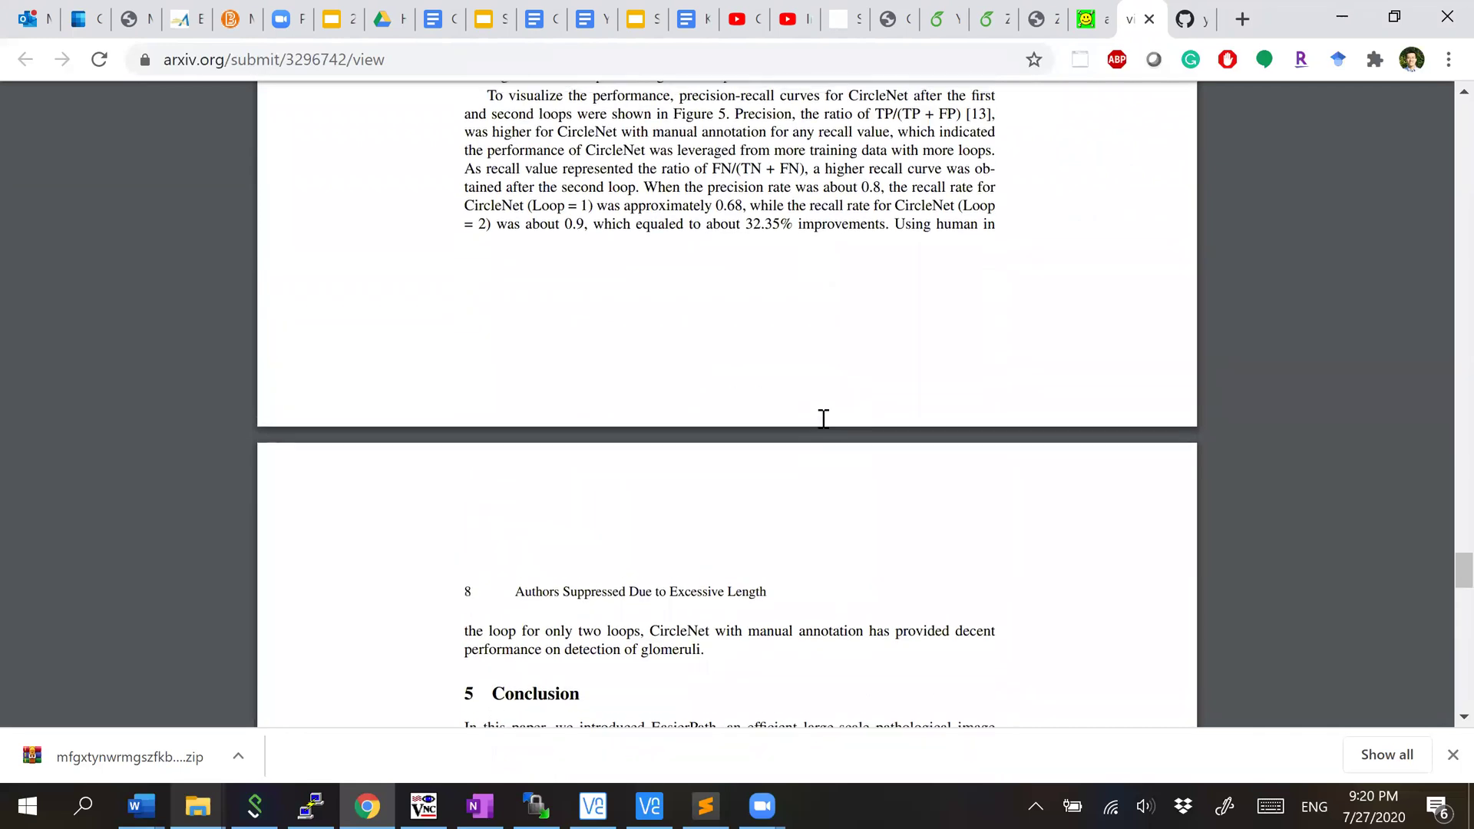
pyautogui.scroll(4, 824, 419)
# Step: Close the PDF tab, reload the Preview page with F5, and submit the EasierPath article
pyautogui.click(1149, 18)
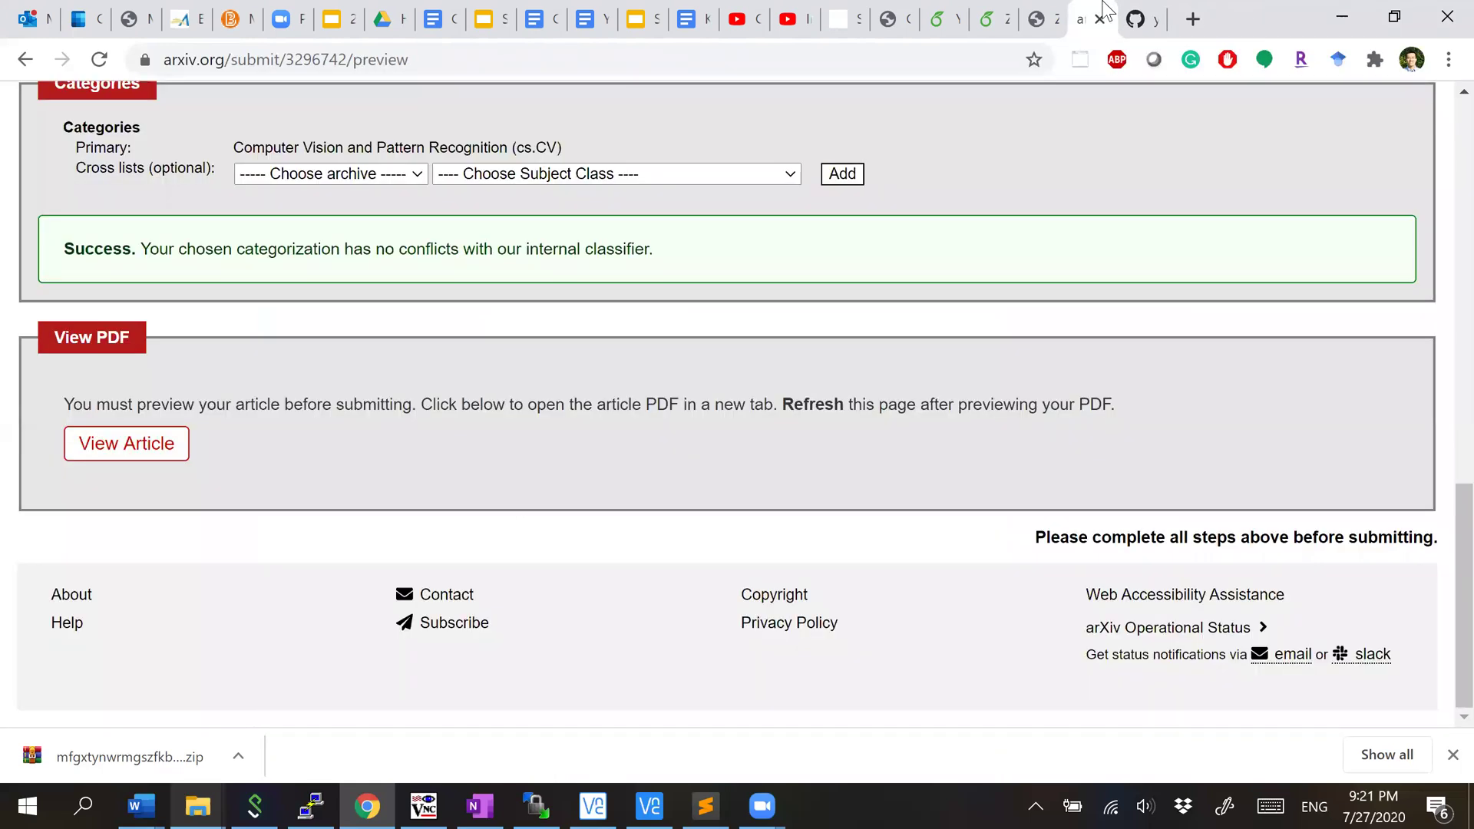
pyautogui.scroll(1, 742, 240)
pyautogui.scroll(3, 269, 434)
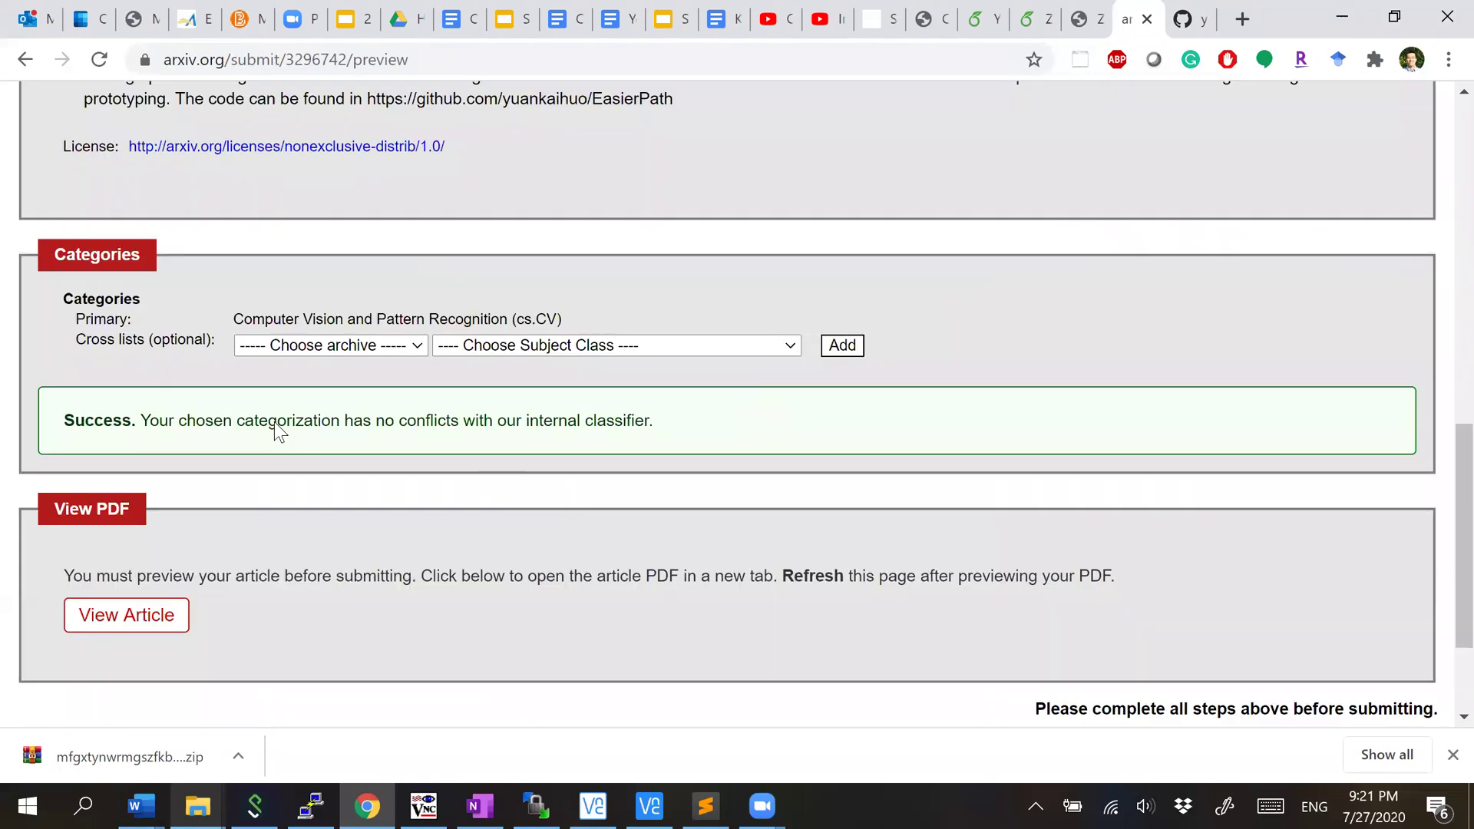
pyautogui.press('F5')
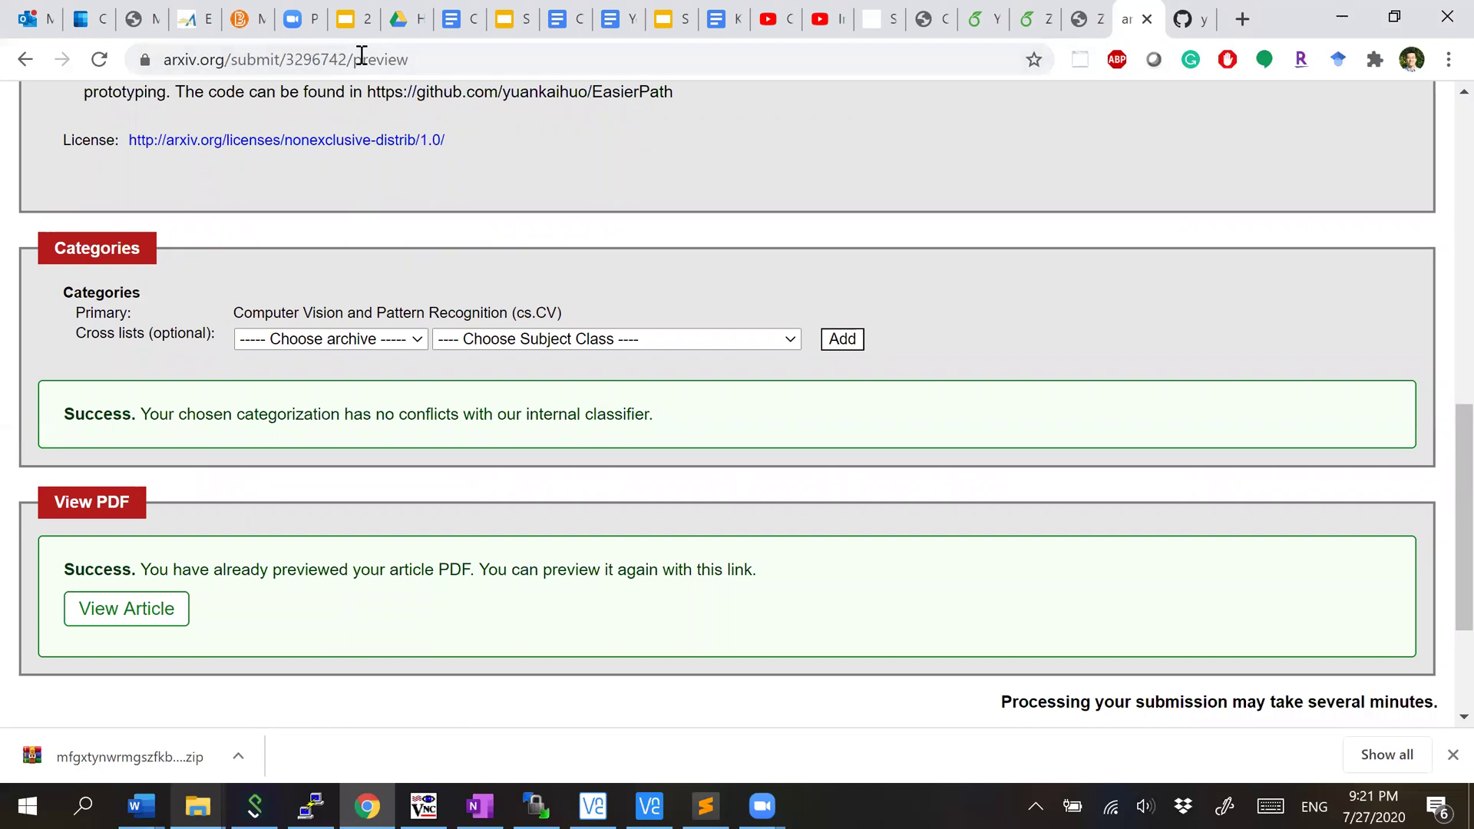
pyautogui.scroll(-3, 714, 415)
pyautogui.click(1387, 525)
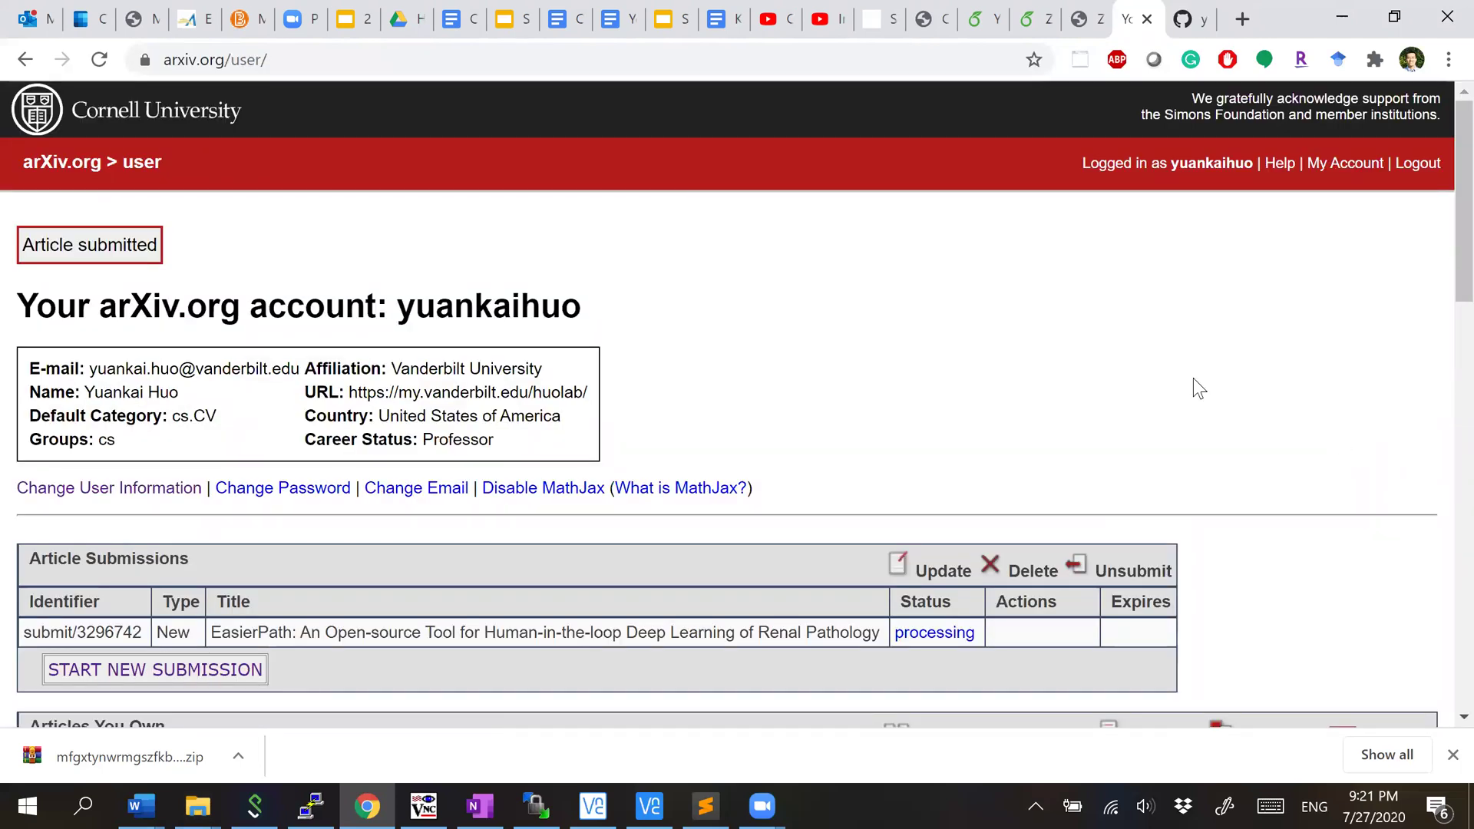
pyautogui.scroll(-3, 1195, 379)
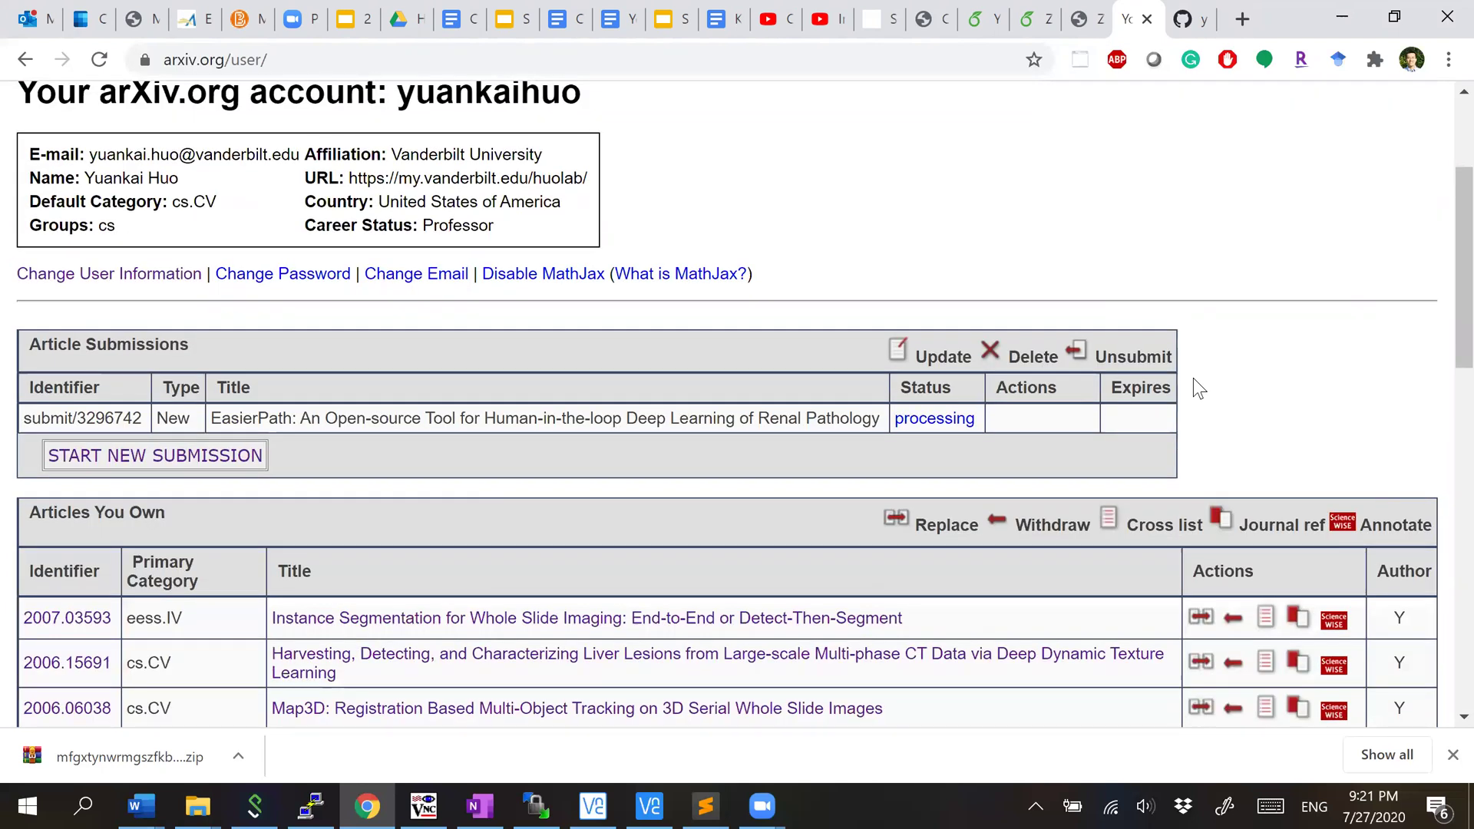
pyautogui.scroll(1, 1193, 378)
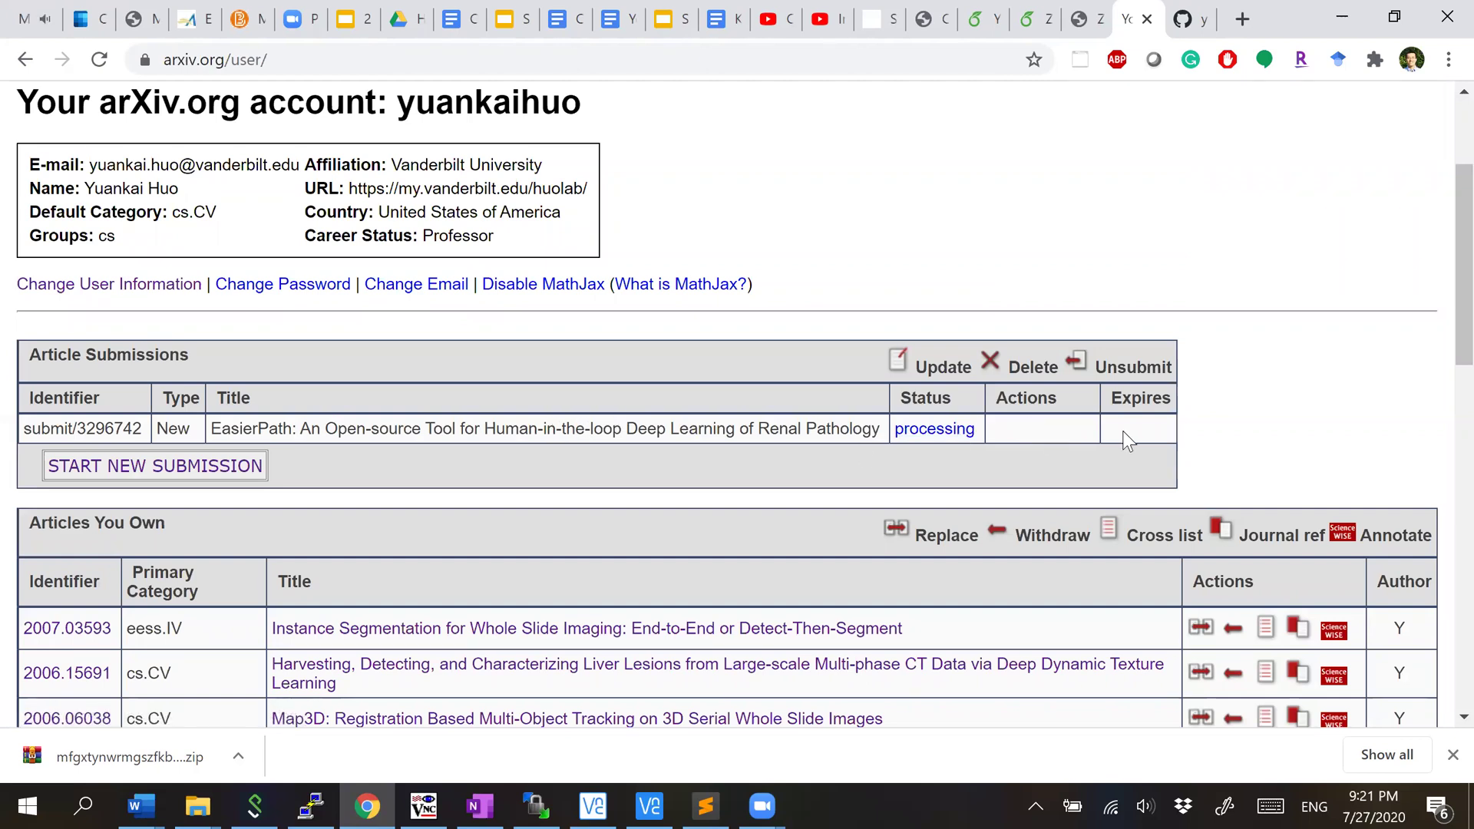
pyautogui.scroll(1, 643, 451)
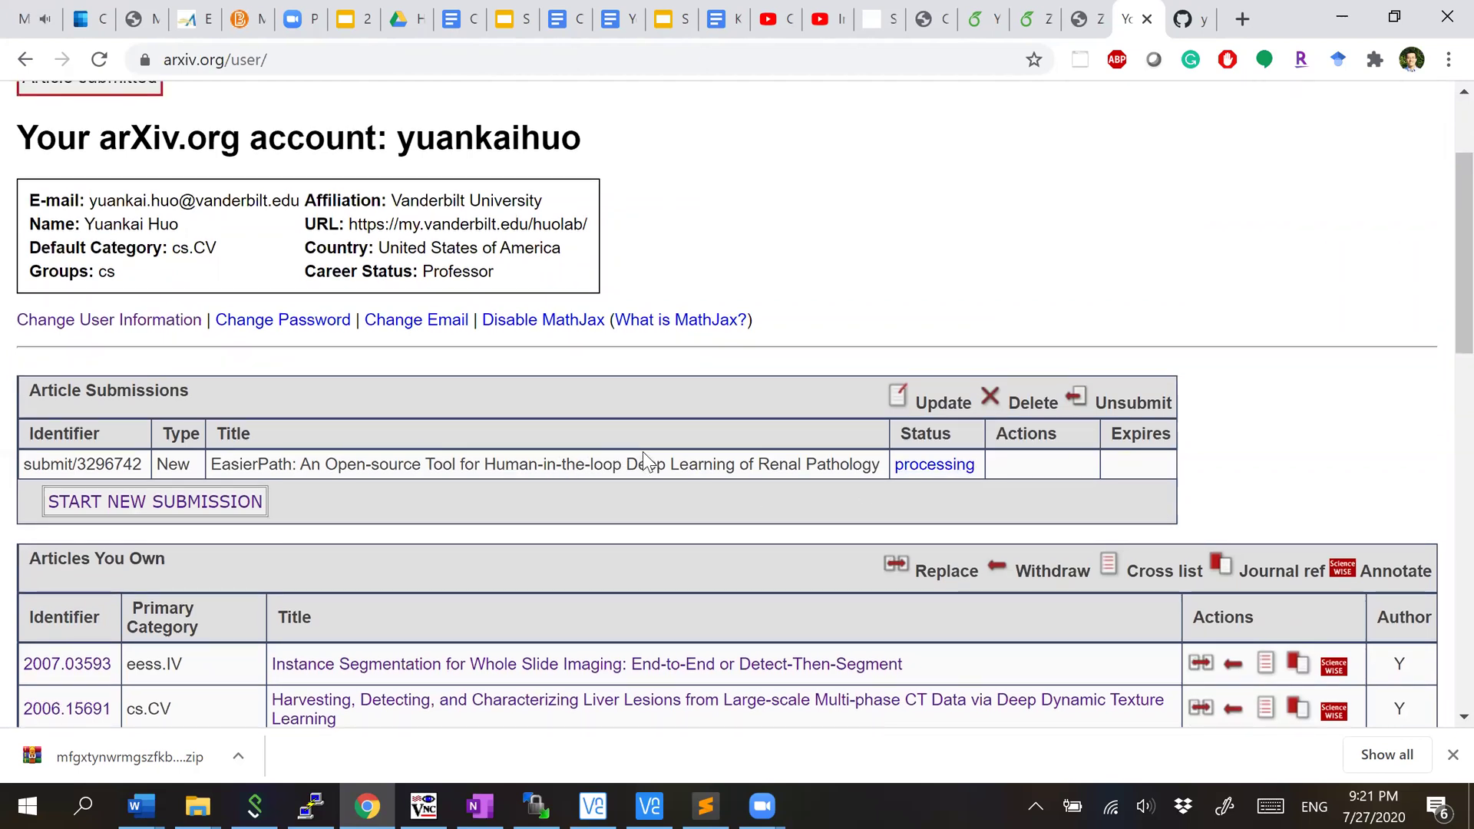
pyautogui.scroll(1, 645, 459)
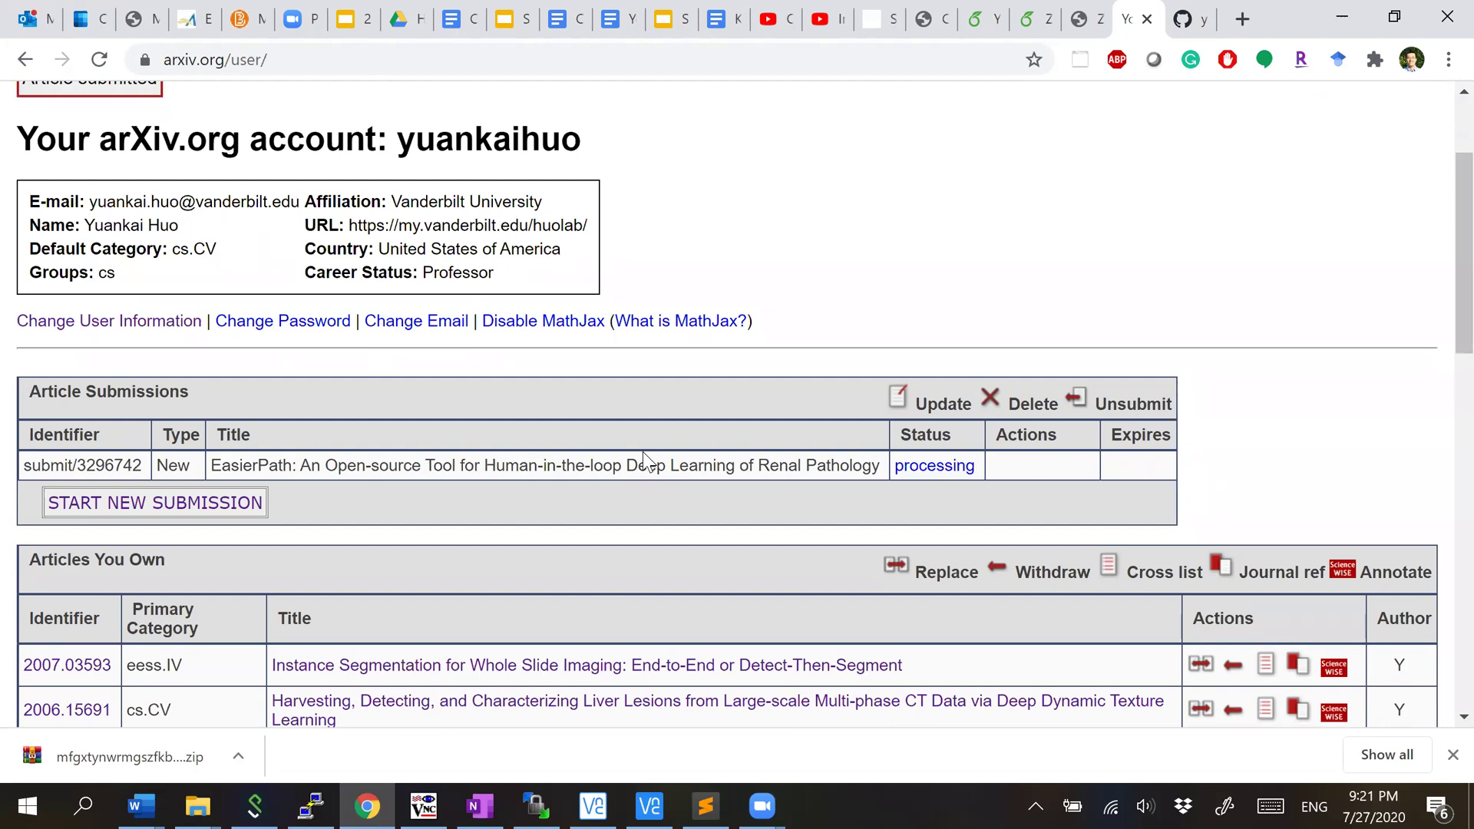
pyautogui.scroll(2, 643, 451)
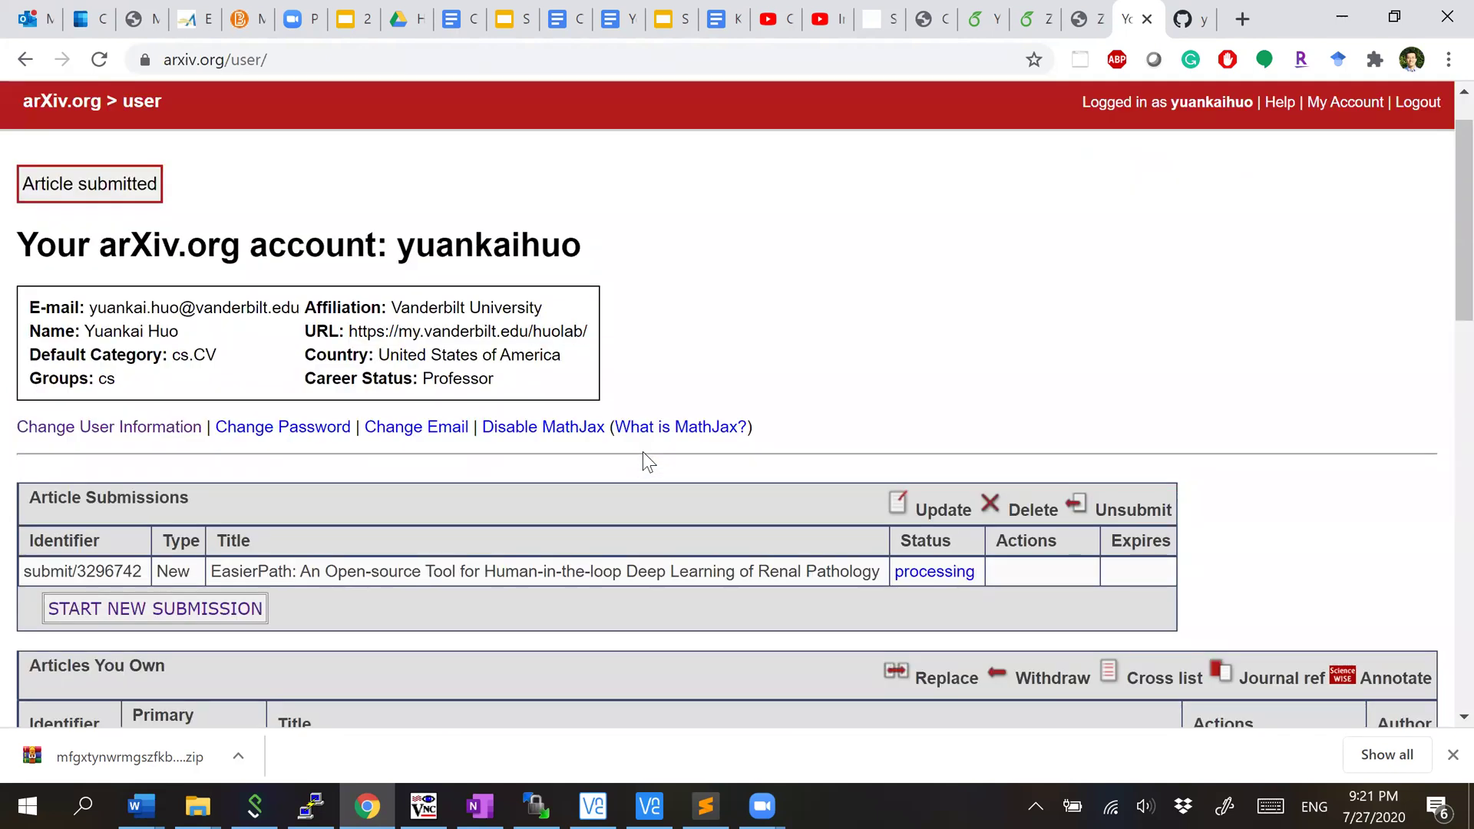